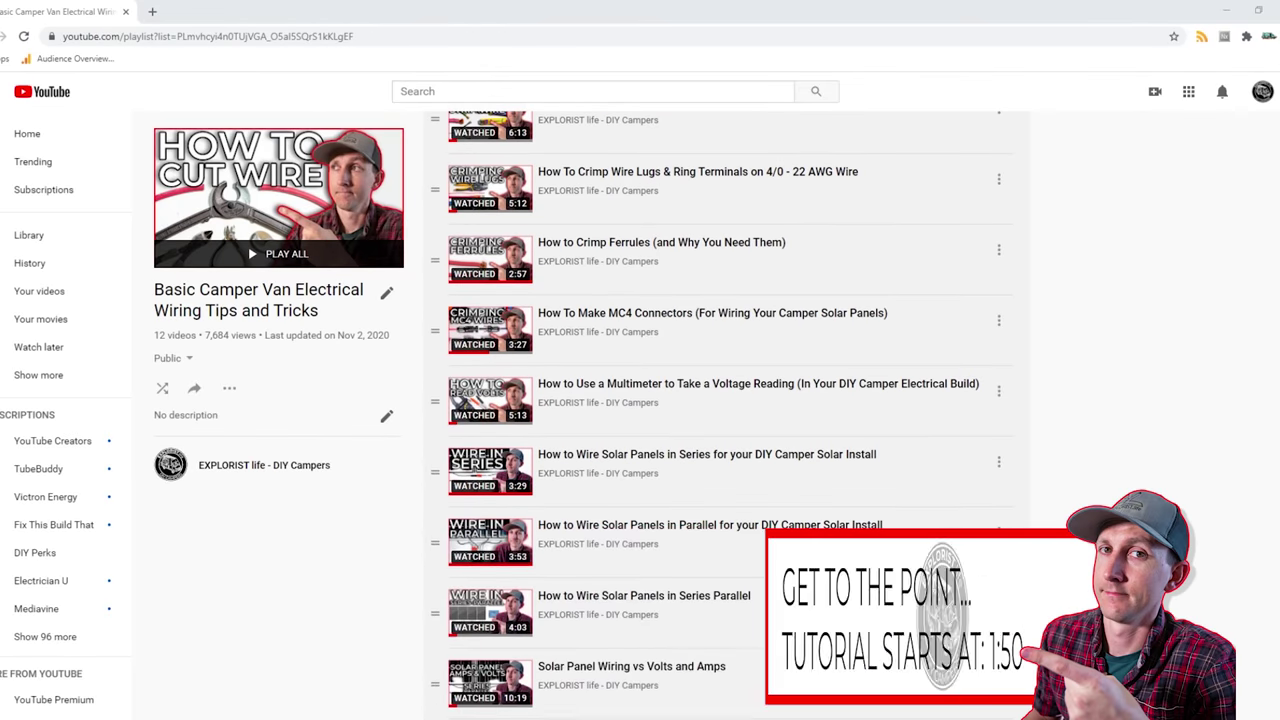
# Copy the top-left panel rectangle into a column of three stacked copies with 3x.
pyautogui.scroll(-1, 721, 315)
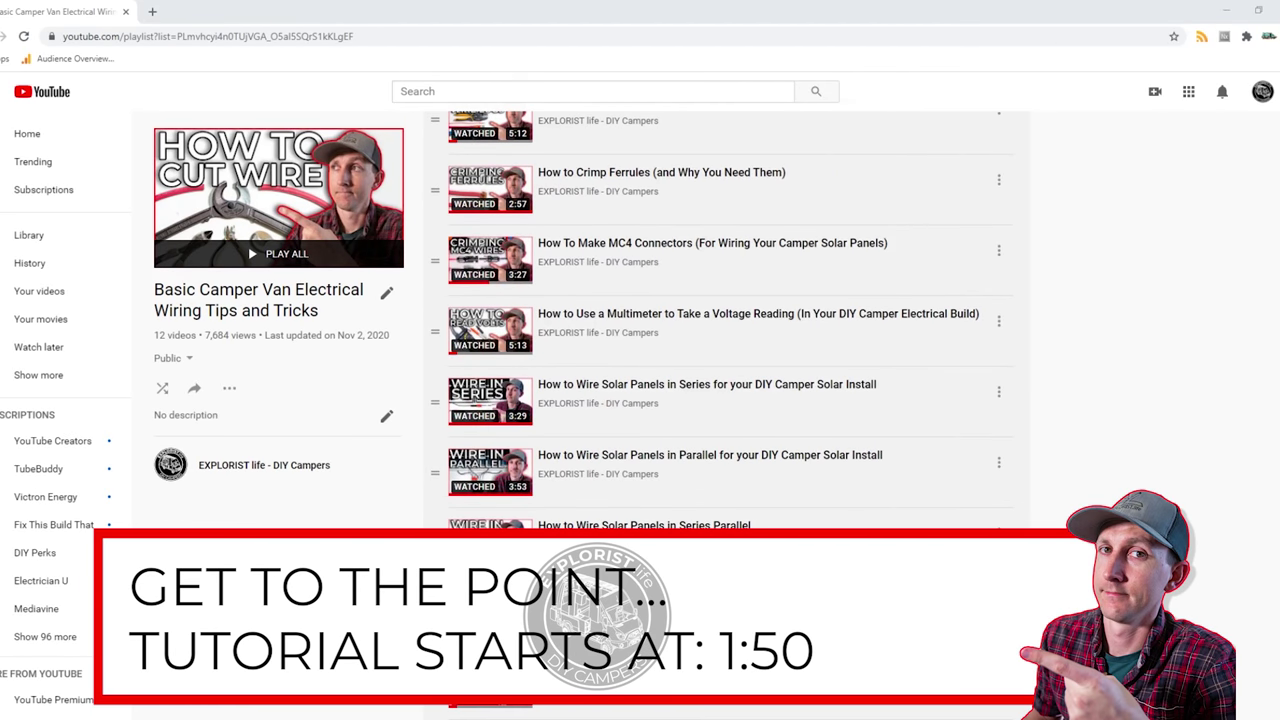
pyautogui.scroll(-1, 721, 315)
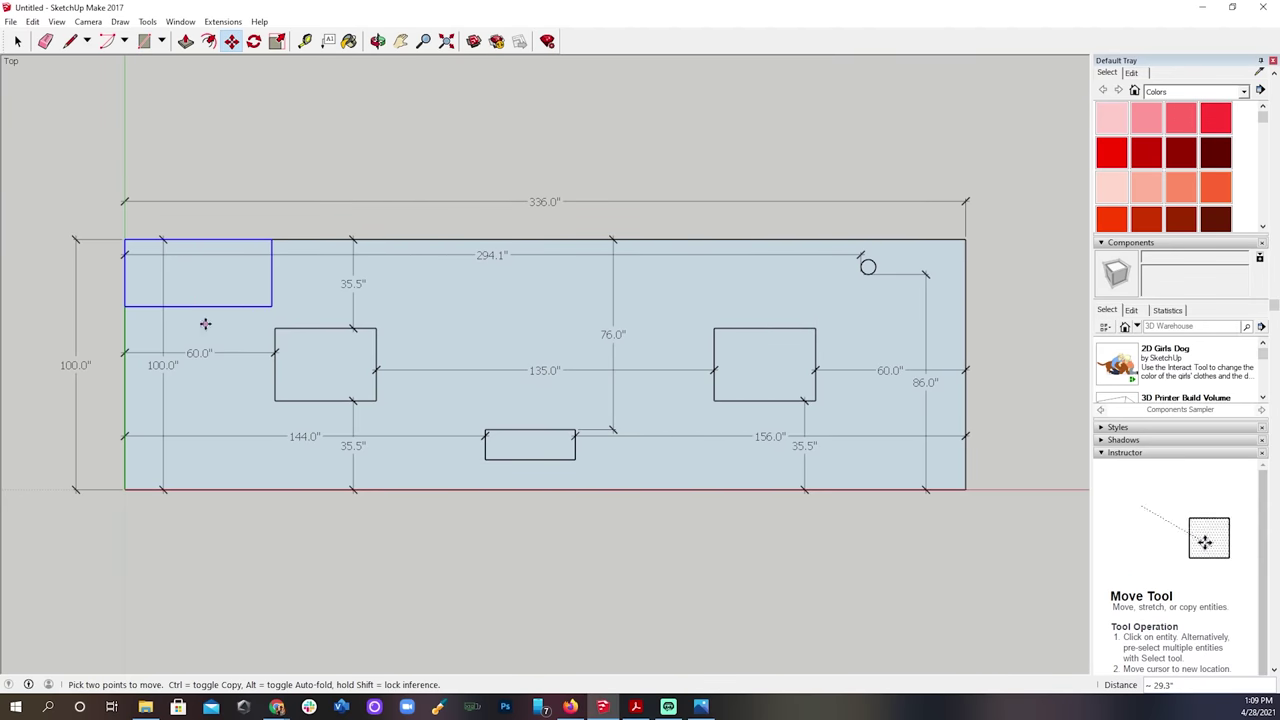
pyautogui.click(205, 323)
pyautogui.click(124, 507)
pyautogui.write('3x')
pyautogui.press('Return')
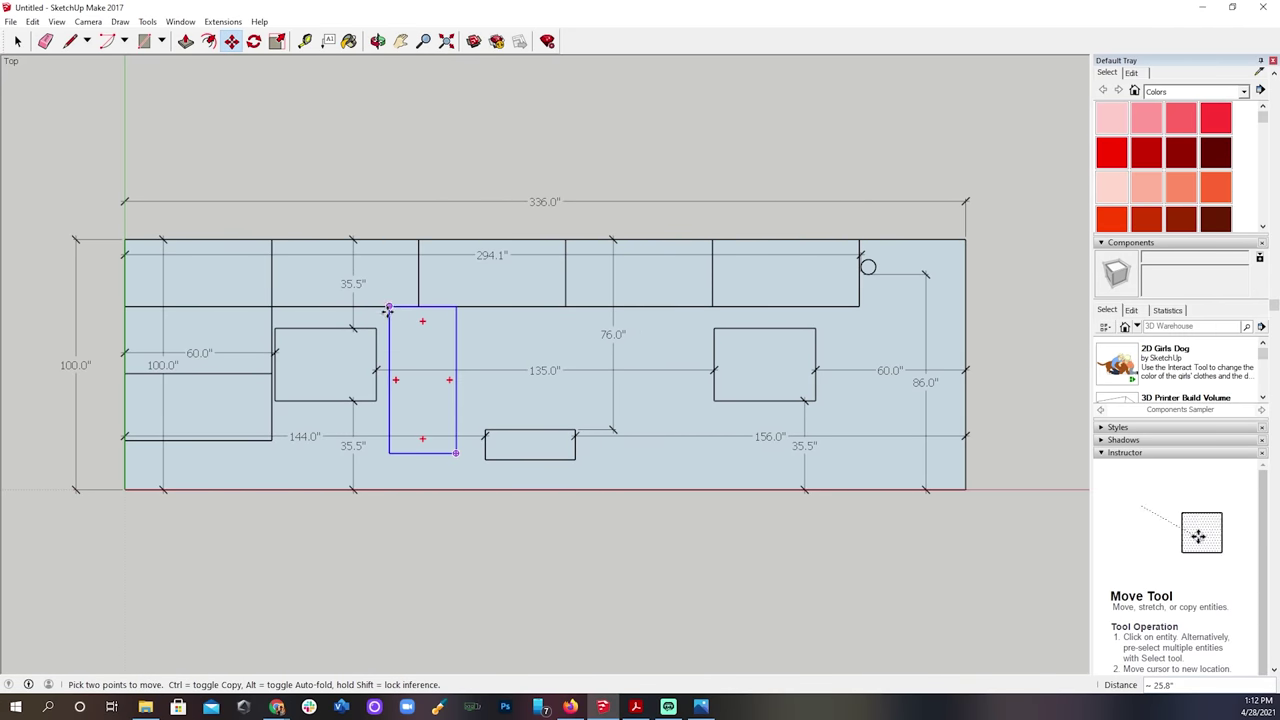
# Place copied vertical panels along the right side and lower right of the roof.
pyautogui.click(603, 311)
pyautogui.press('space')
pyautogui.click(366, 443)
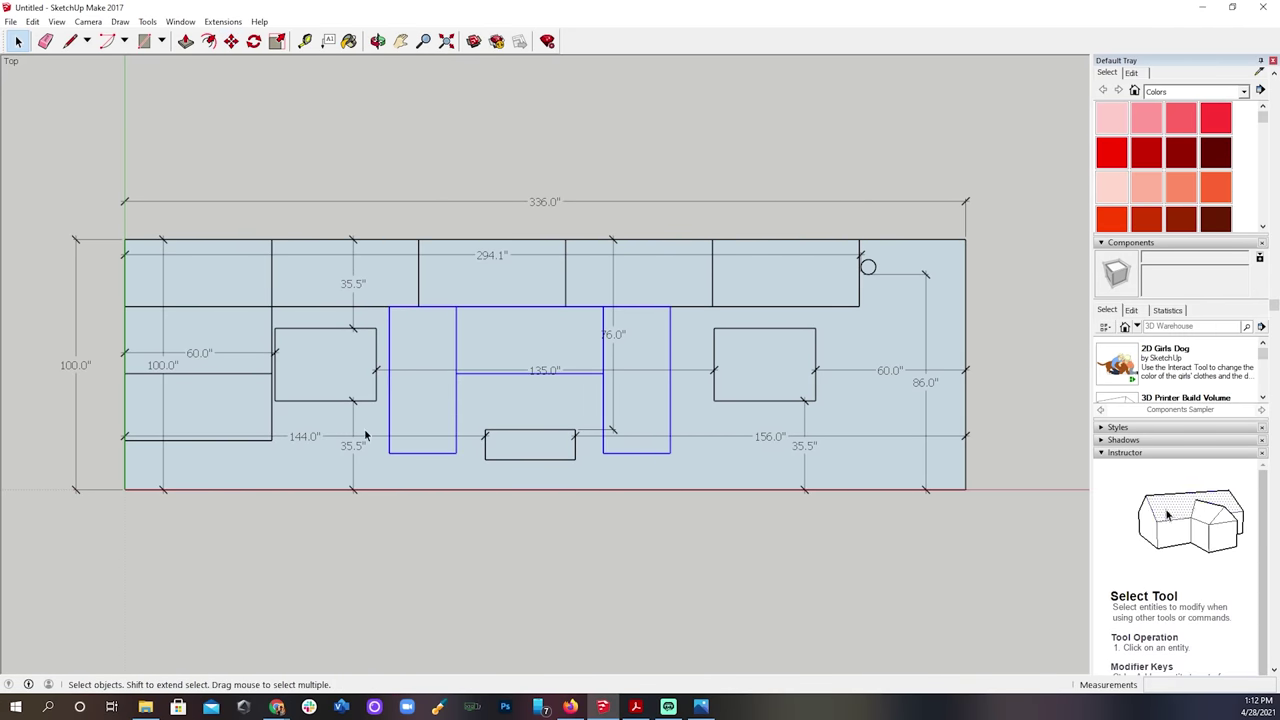
pyautogui.press('m')
pyautogui.click(866, 260)
pyautogui.click(818, 306)
pyautogui.click(818, 440)
pyautogui.click(672, 423)
pyautogui.press('space')
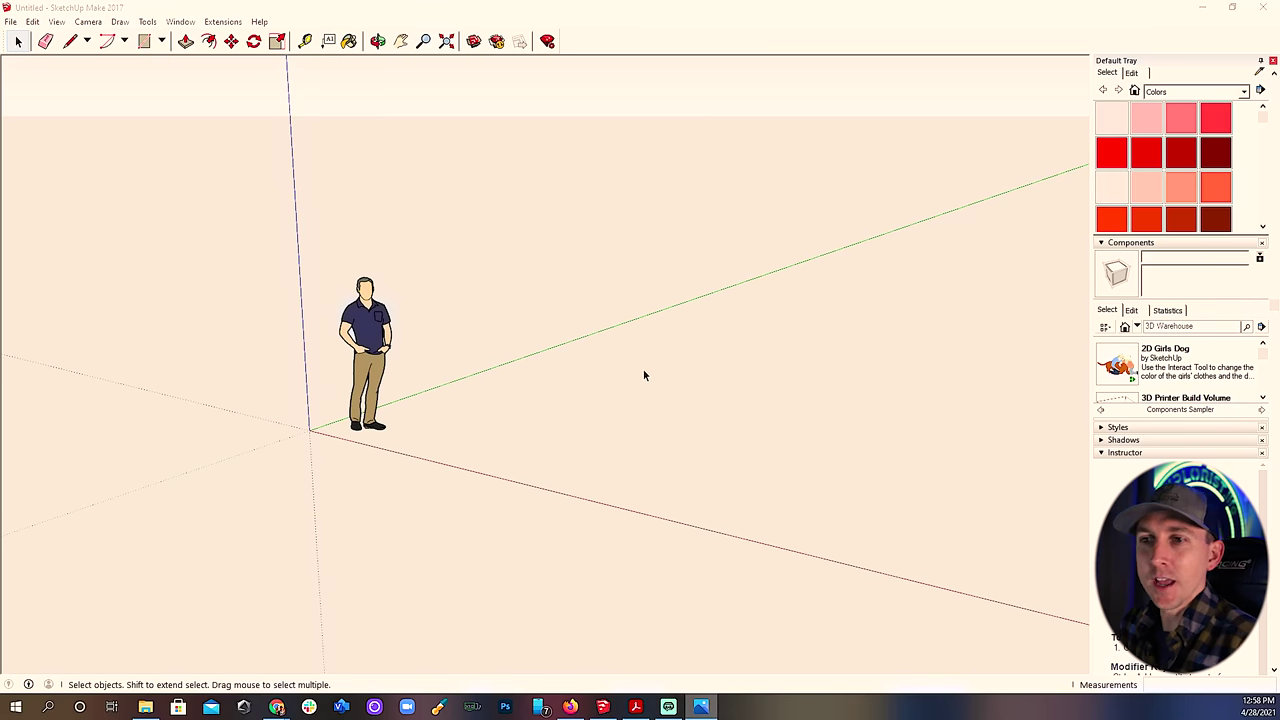
# Delete the scale figure and draw a 28' by 100" rectangle, panning it into view.
pyautogui.click(379, 318)
pyautogui.press('Delete')
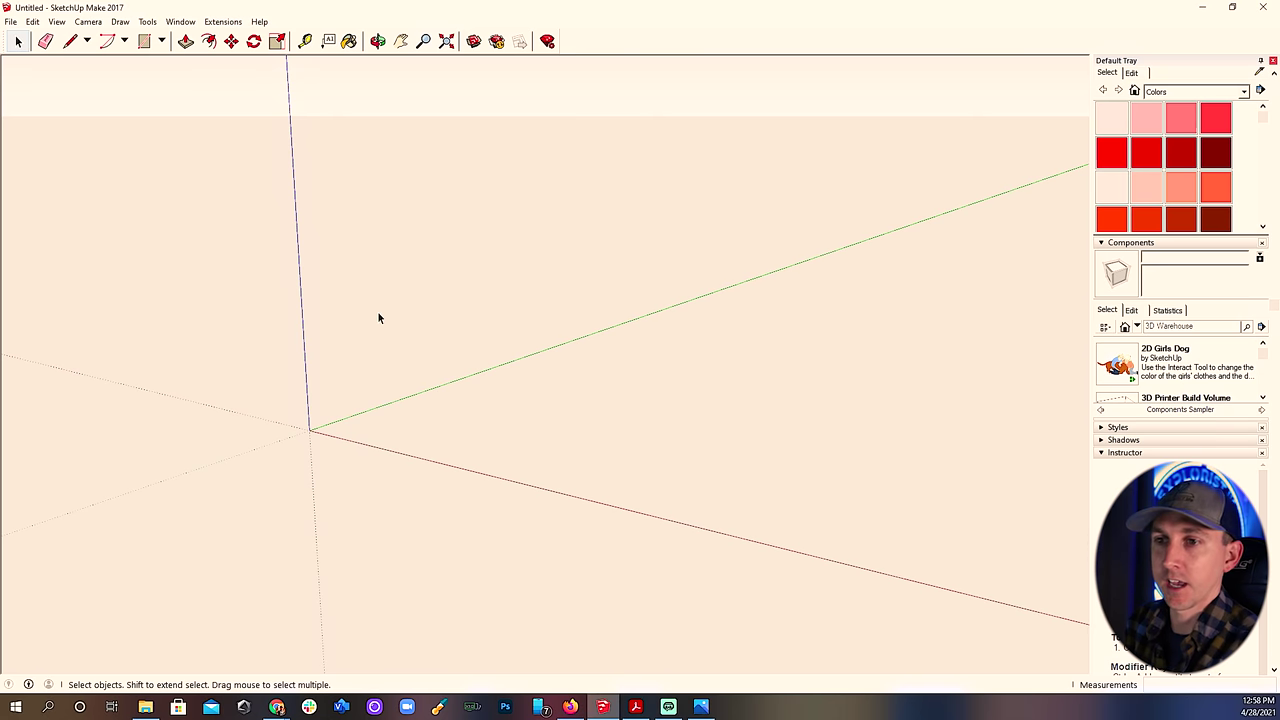
pyautogui.click(145, 43)
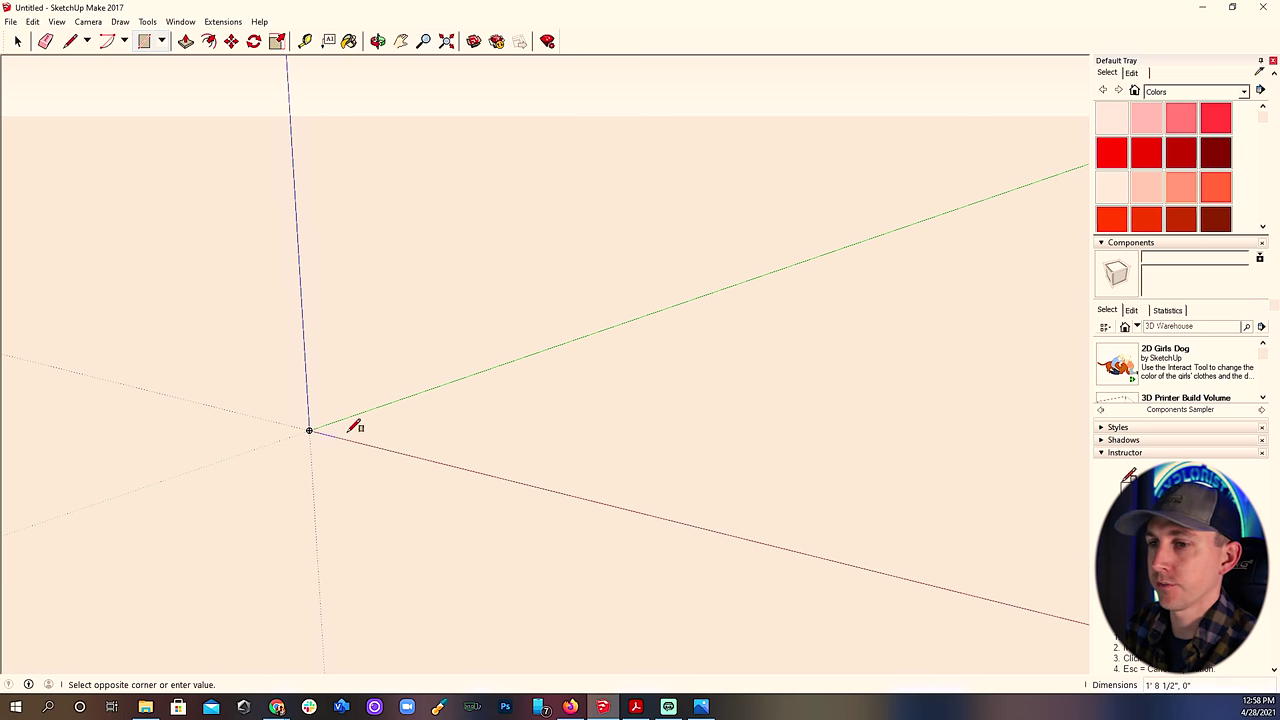
pyautogui.click(1058, 484)
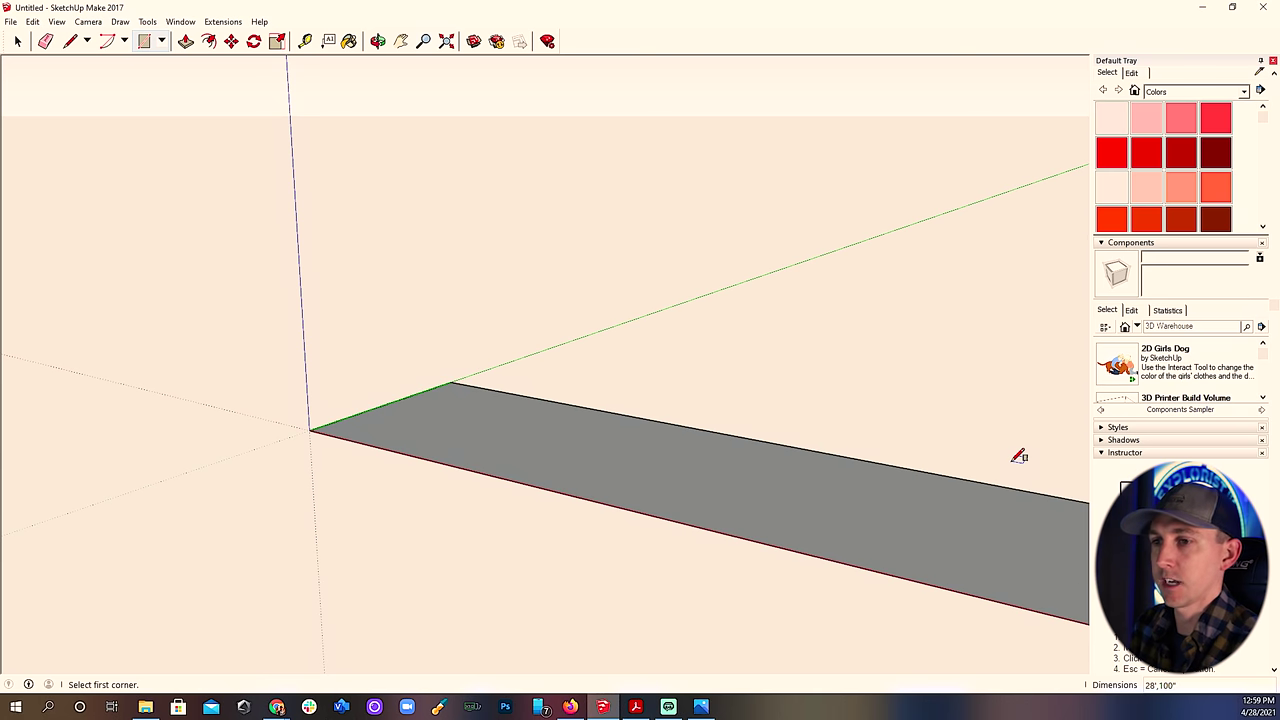
pyautogui.press('h')
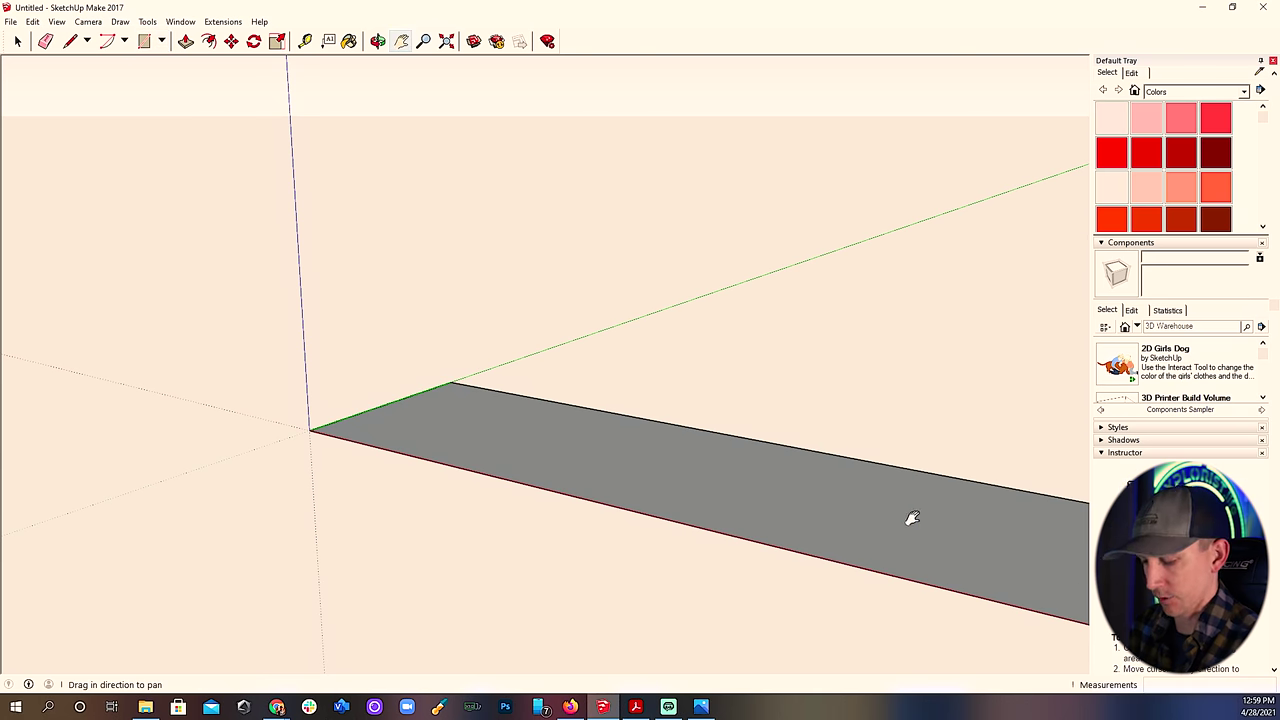
pyautogui.moveTo(838, 508); pyautogui.dragTo(613, 431)
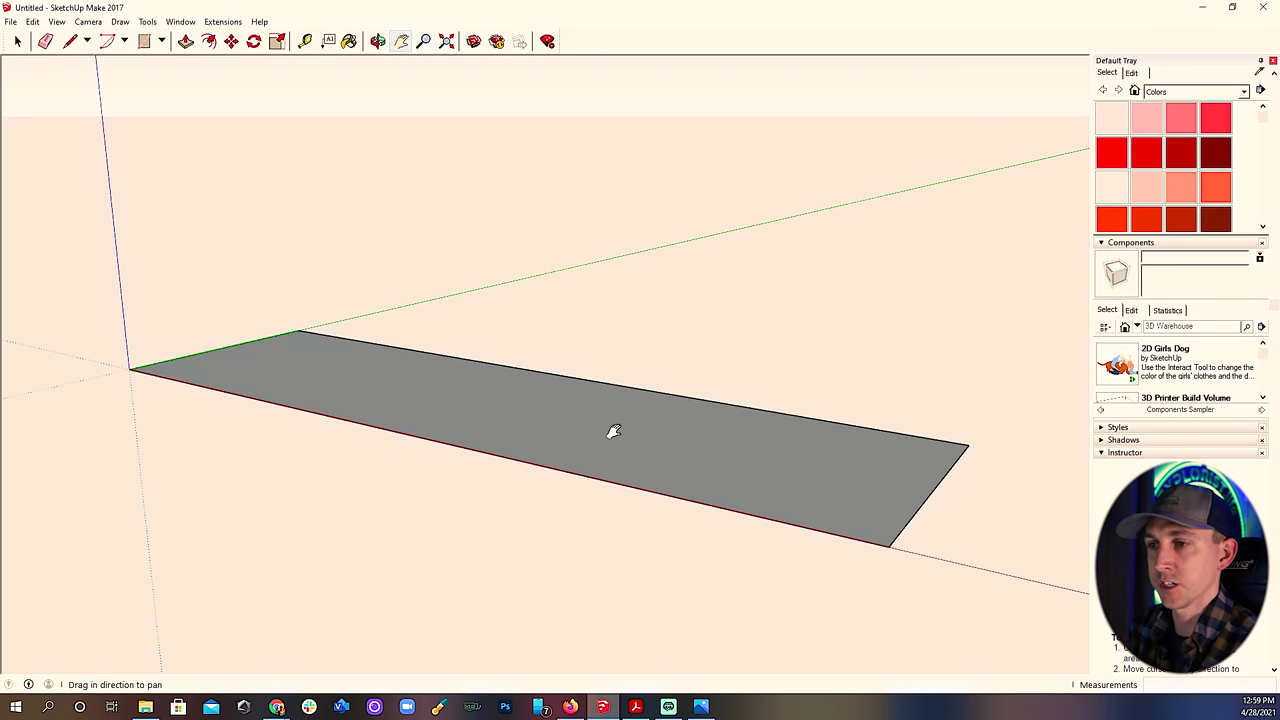
# Switch to the Top standard view with Parallel Projection.
pyautogui.click(88, 22)
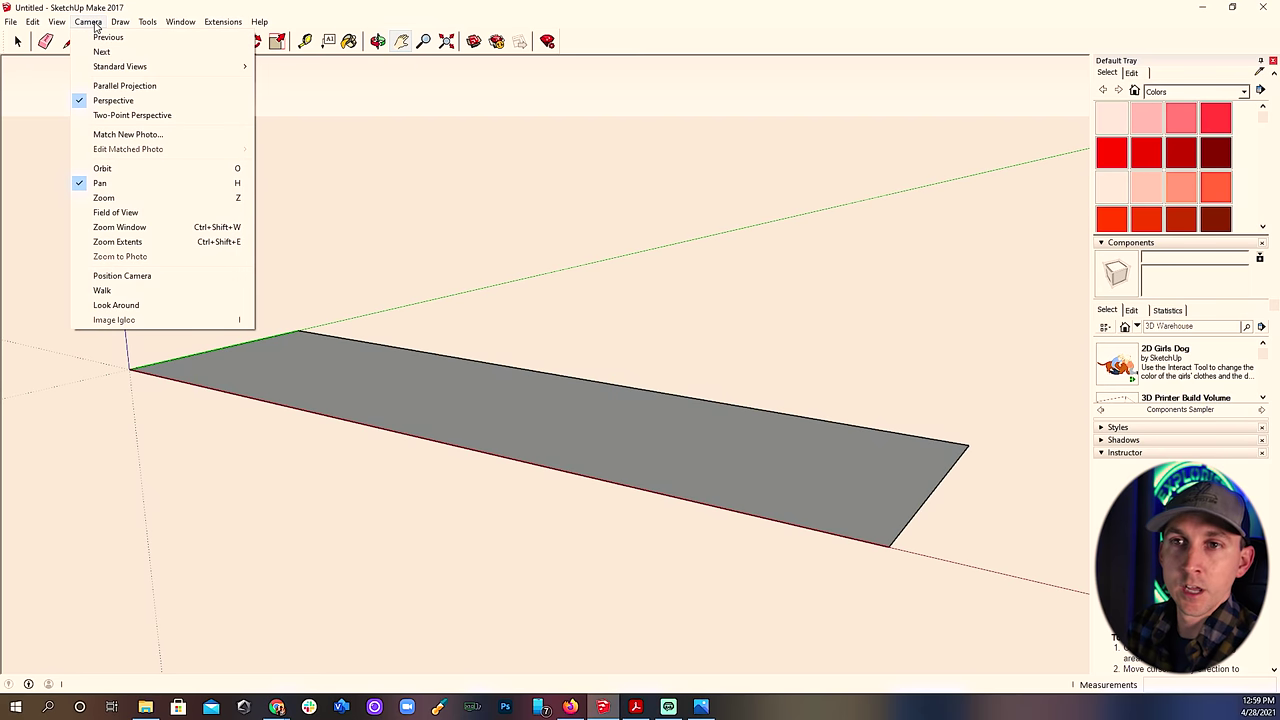
pyautogui.moveTo(200, 66)
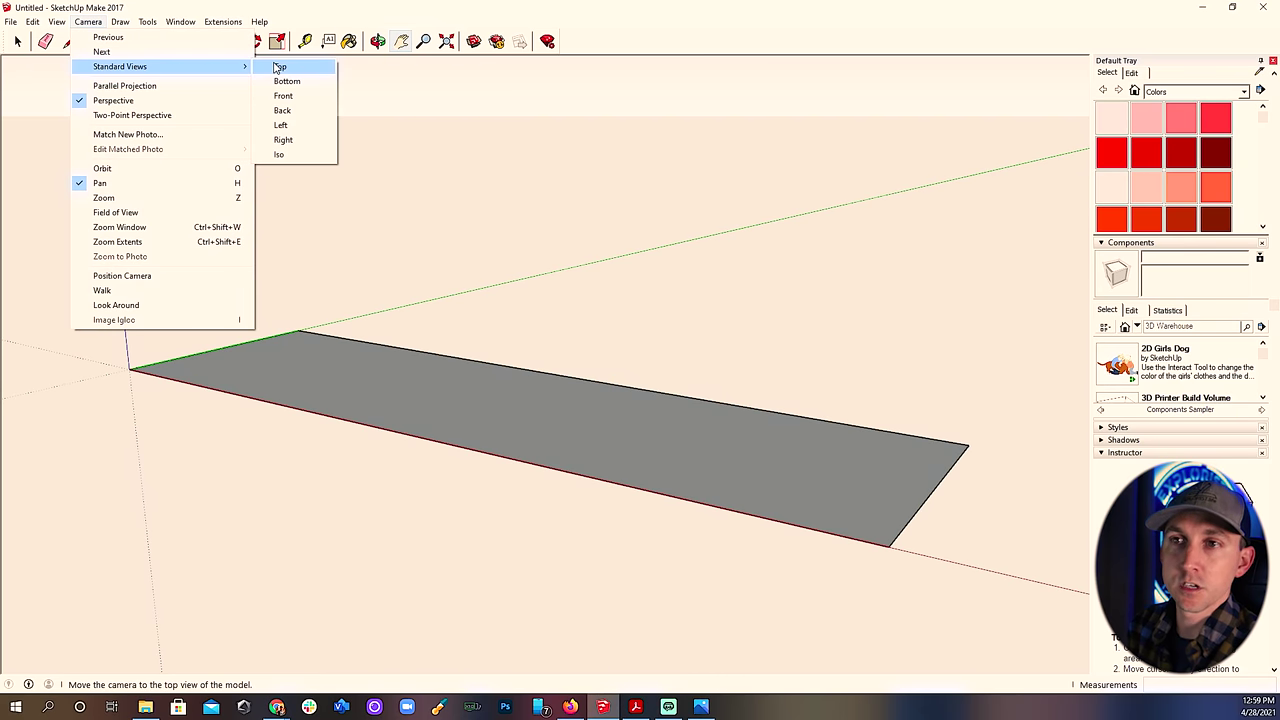
pyautogui.click(279, 66)
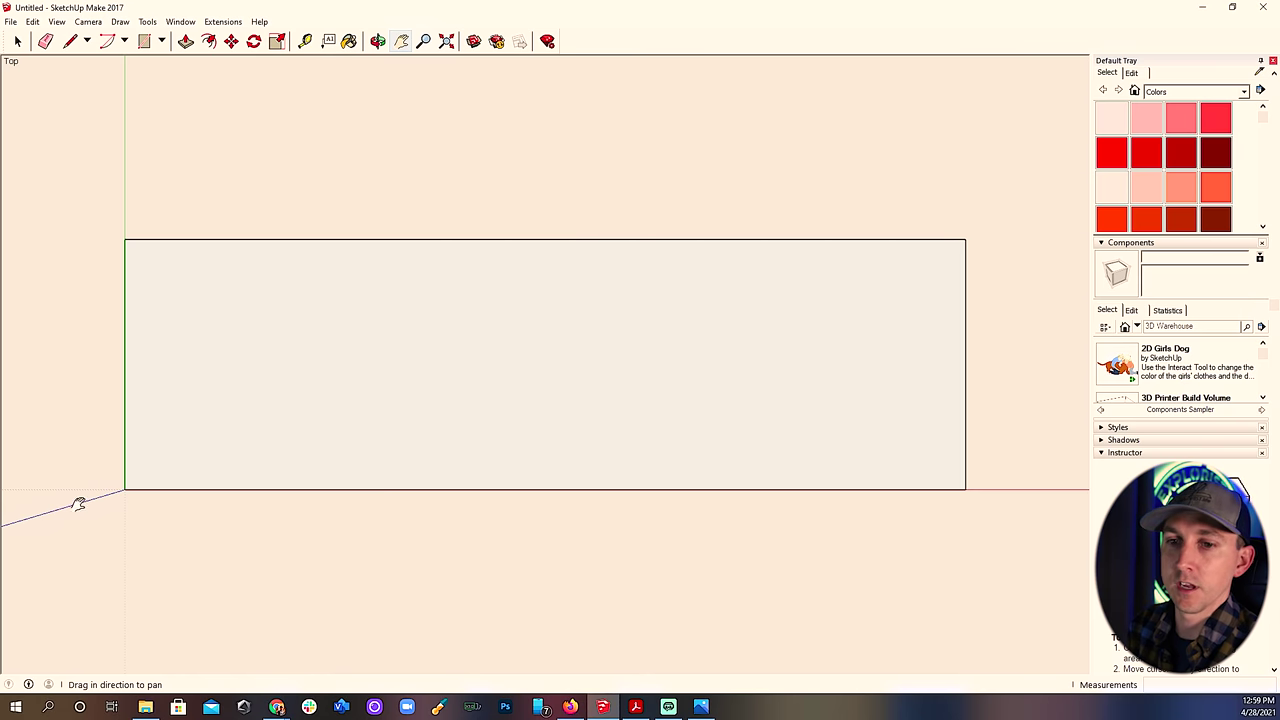
pyautogui.click(92, 23)
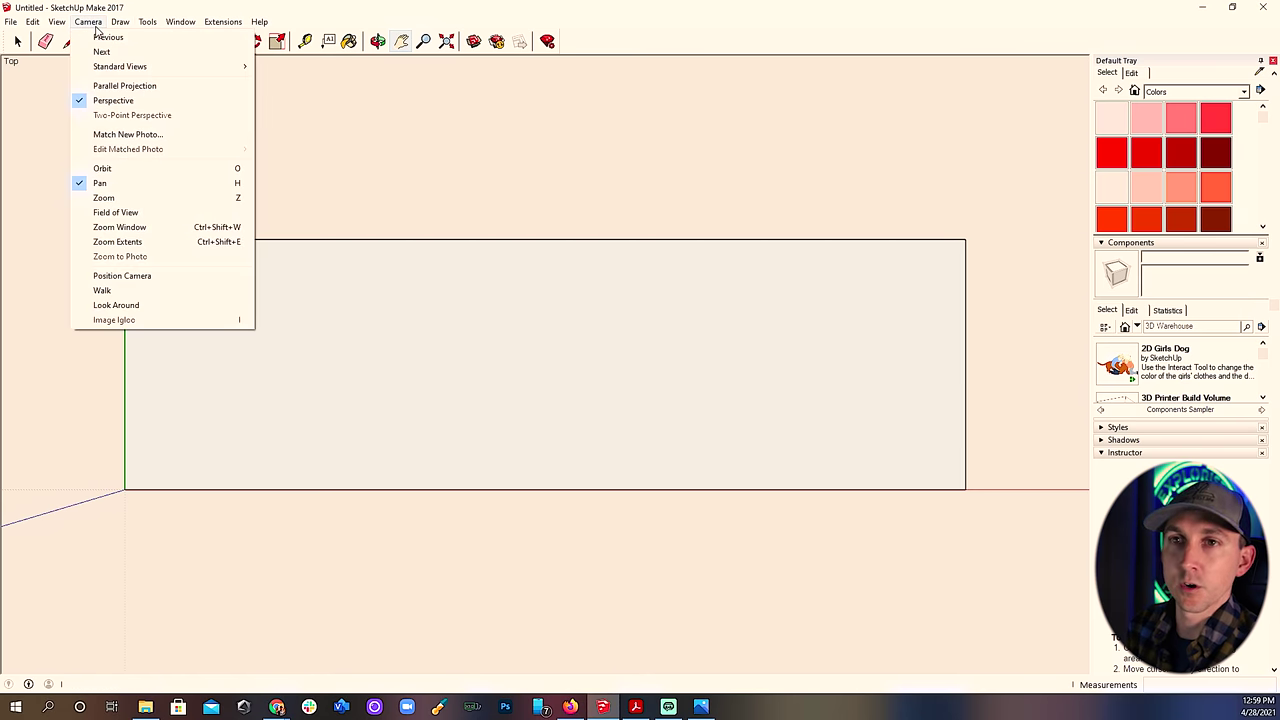
pyautogui.click(125, 86)
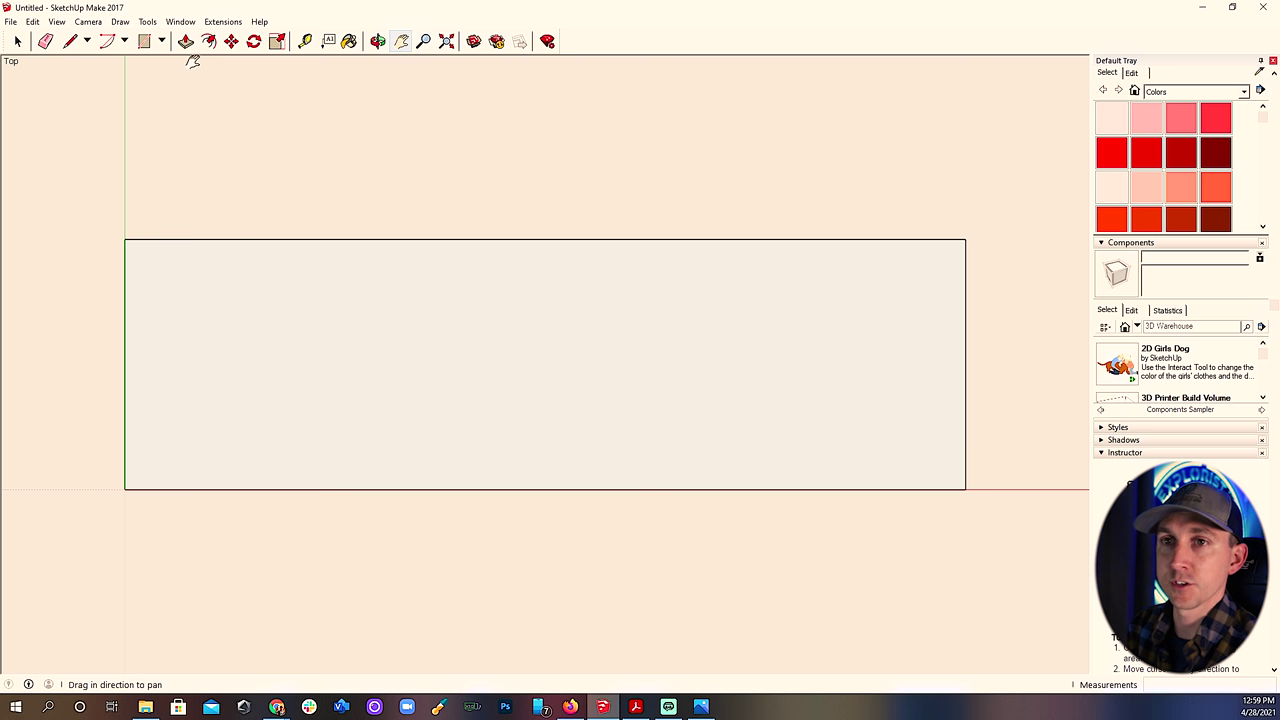
# Select the roof rectangle's face and edges and make them a group.
pyautogui.click(145, 42)
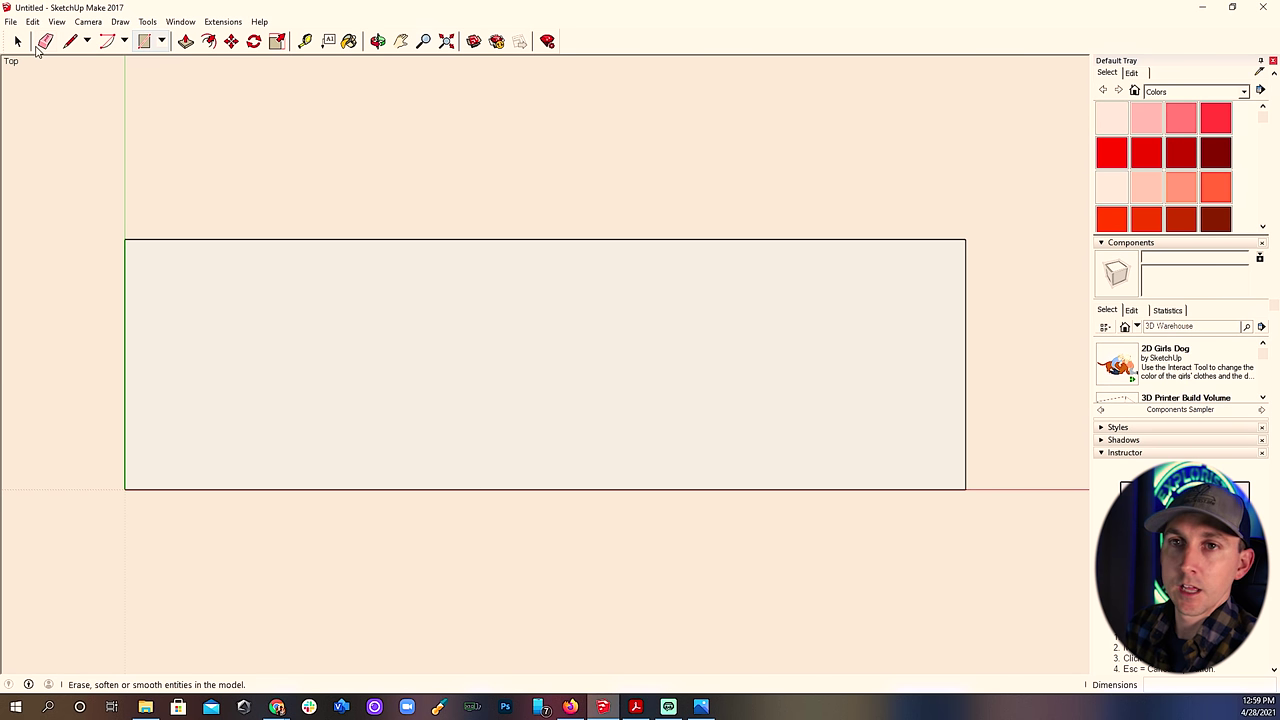
pyautogui.click(17, 42)
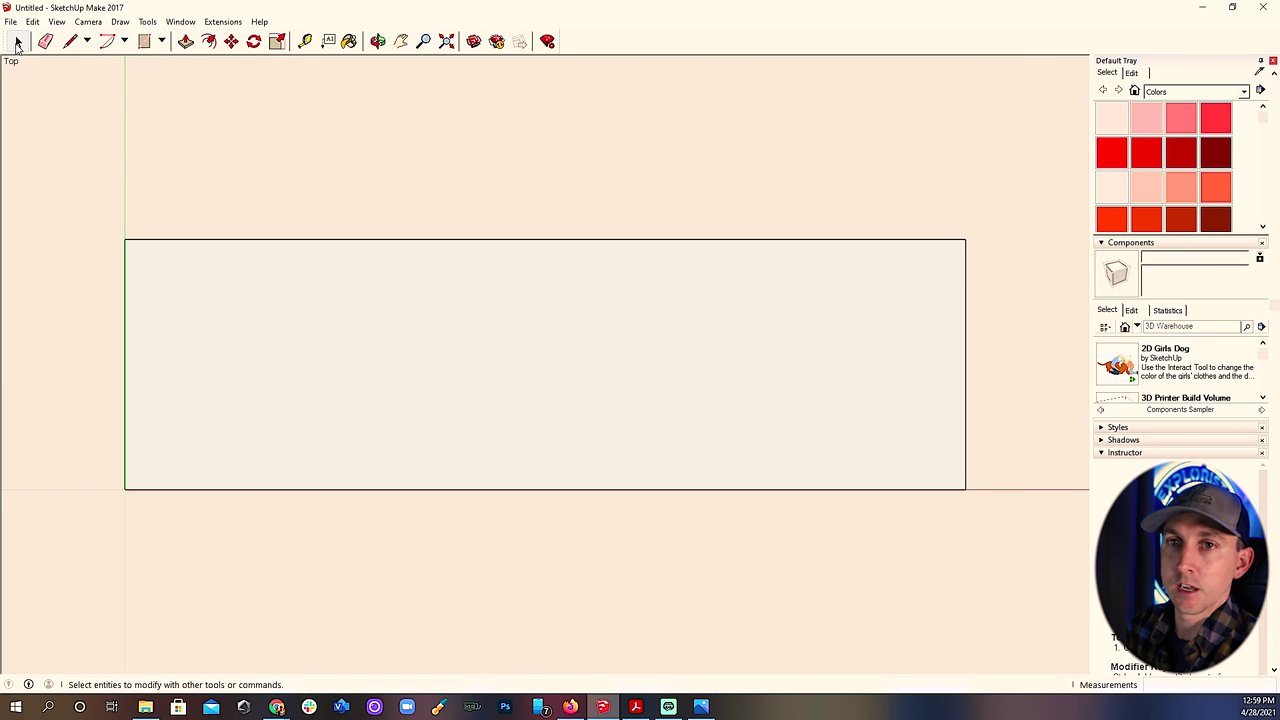
pyautogui.doubleClick(348, 305)
pyautogui.rightClick(349, 307)
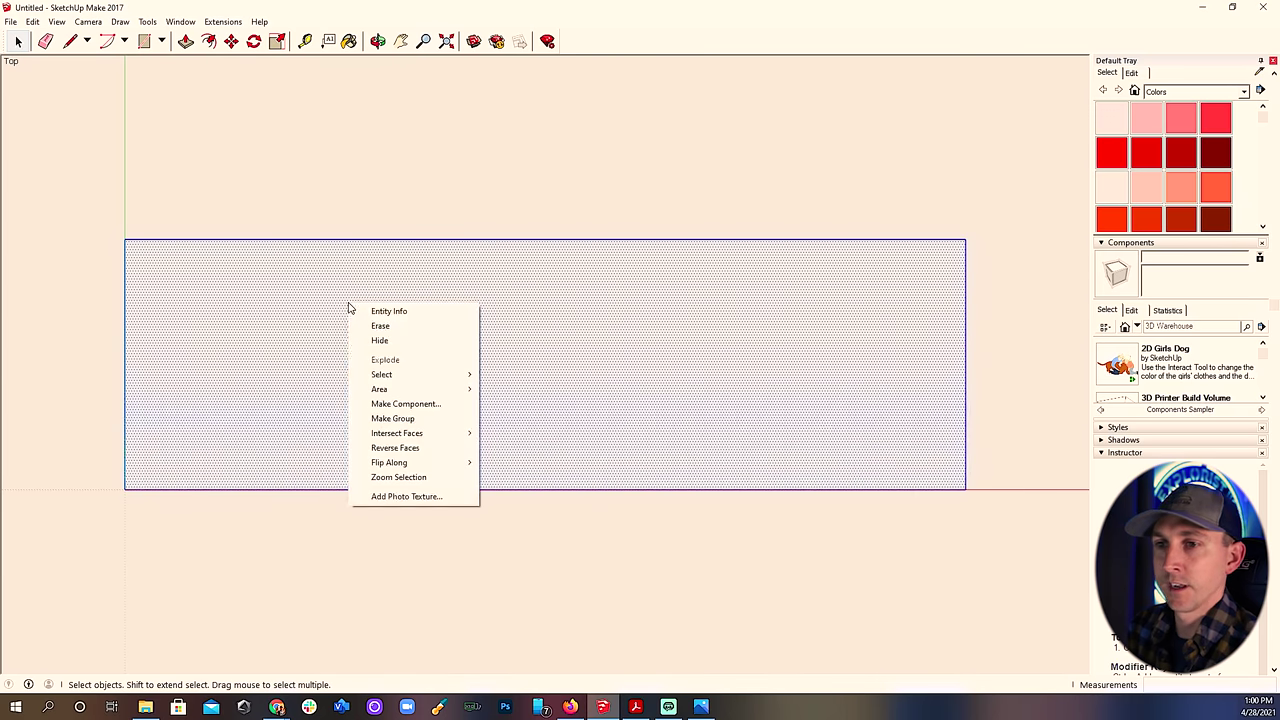
pyautogui.click(421, 420)
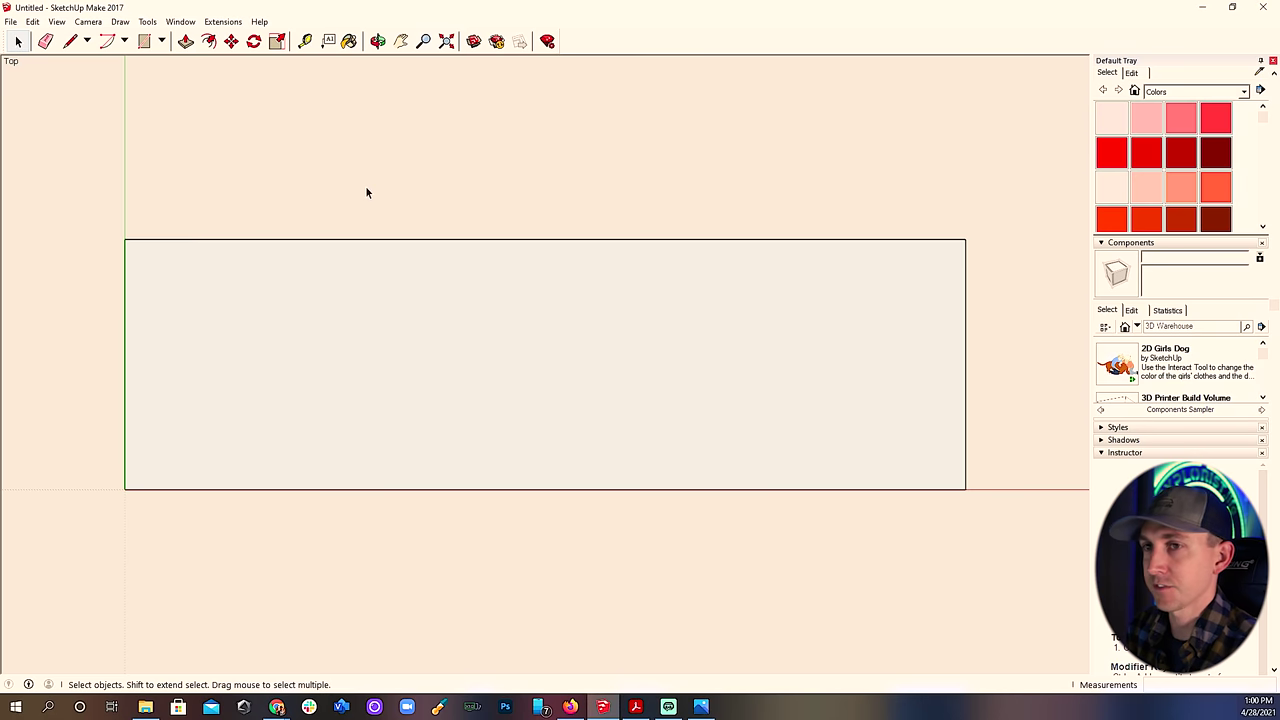
# Draw a 40.5" by 29" obstacle rectangle on the roof and make it a group.
pyautogui.click(144, 41)
pyautogui.click(224, 287)
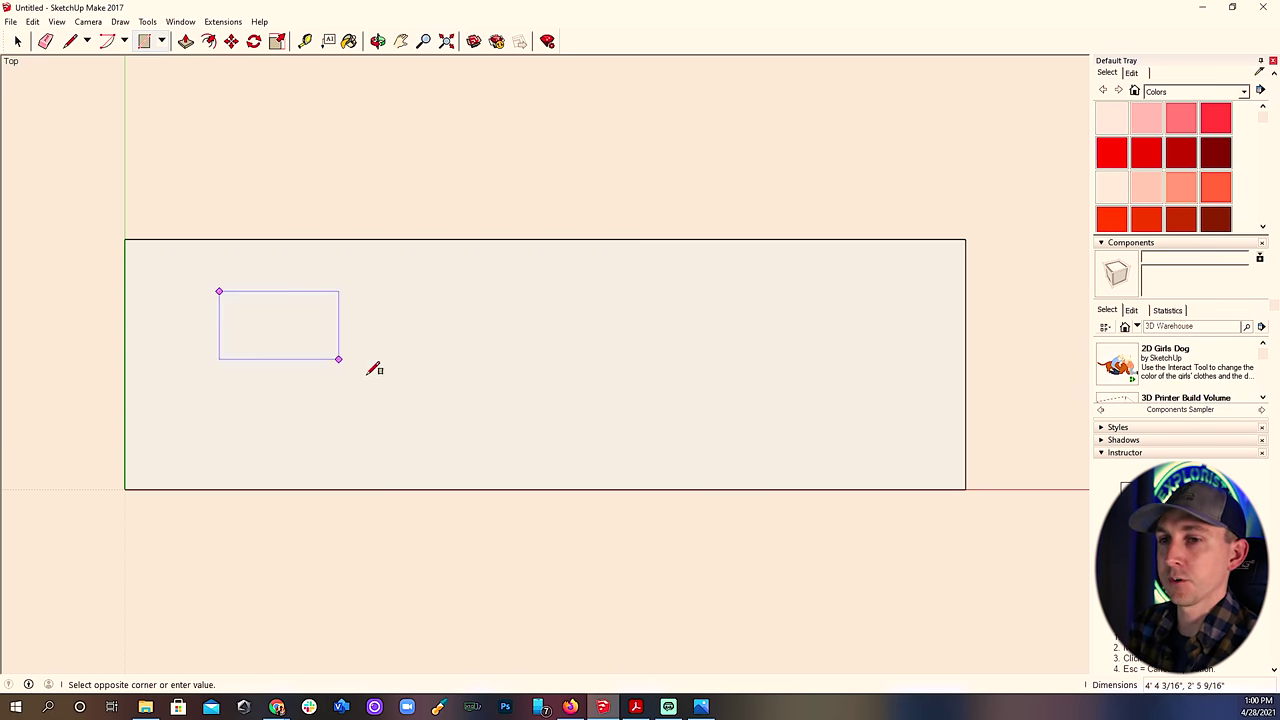
pyautogui.click(388, 384)
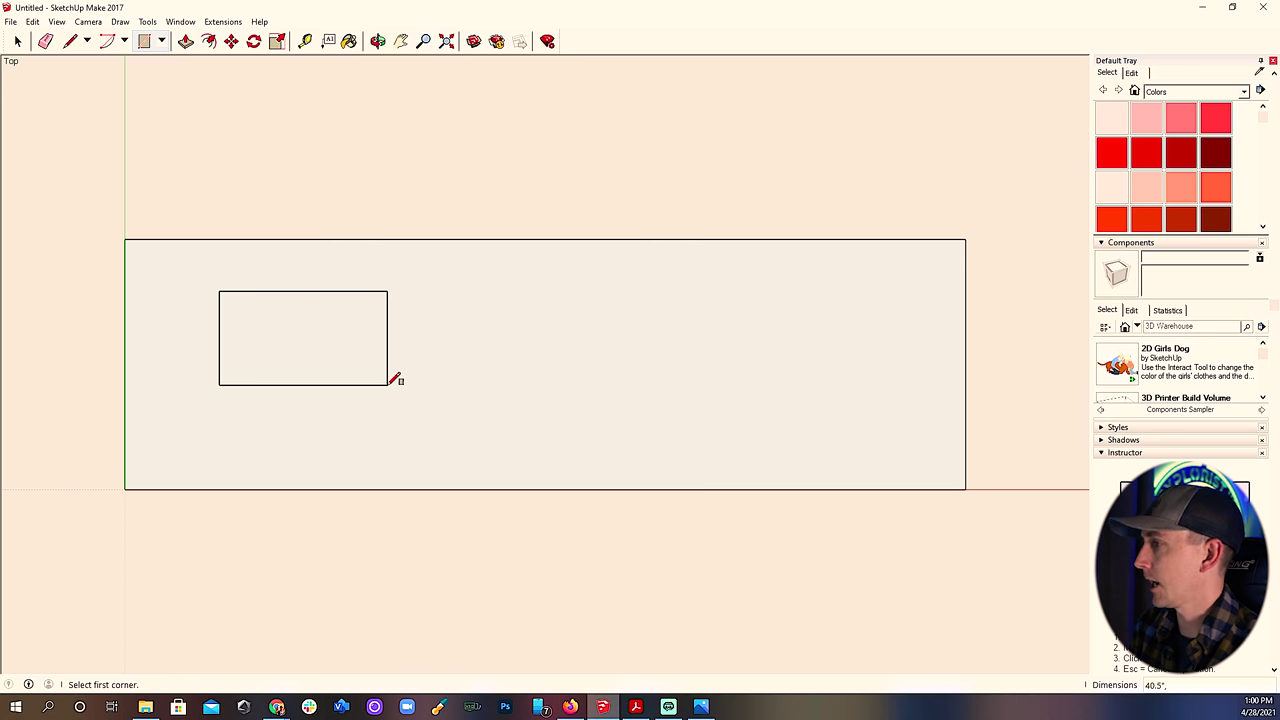
pyautogui.write('"')
pyautogui.press('Return')
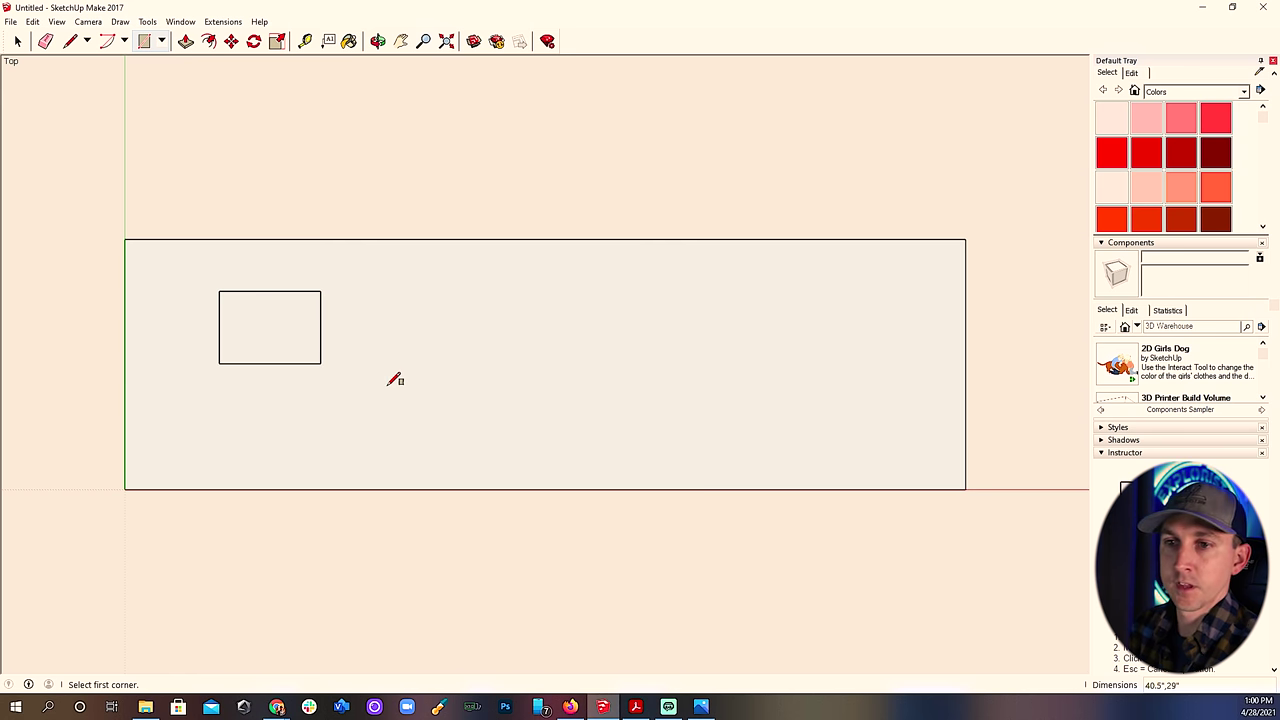
pyautogui.click(17, 41)
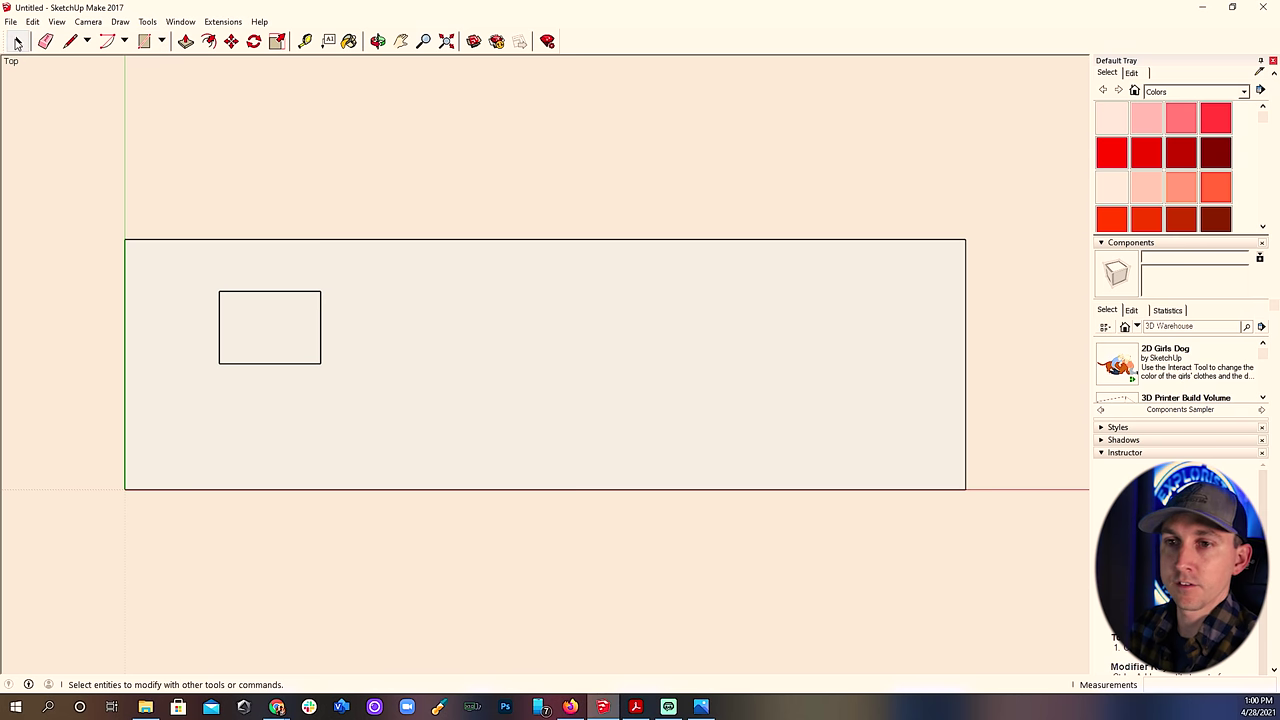
pyautogui.doubleClick(286, 332)
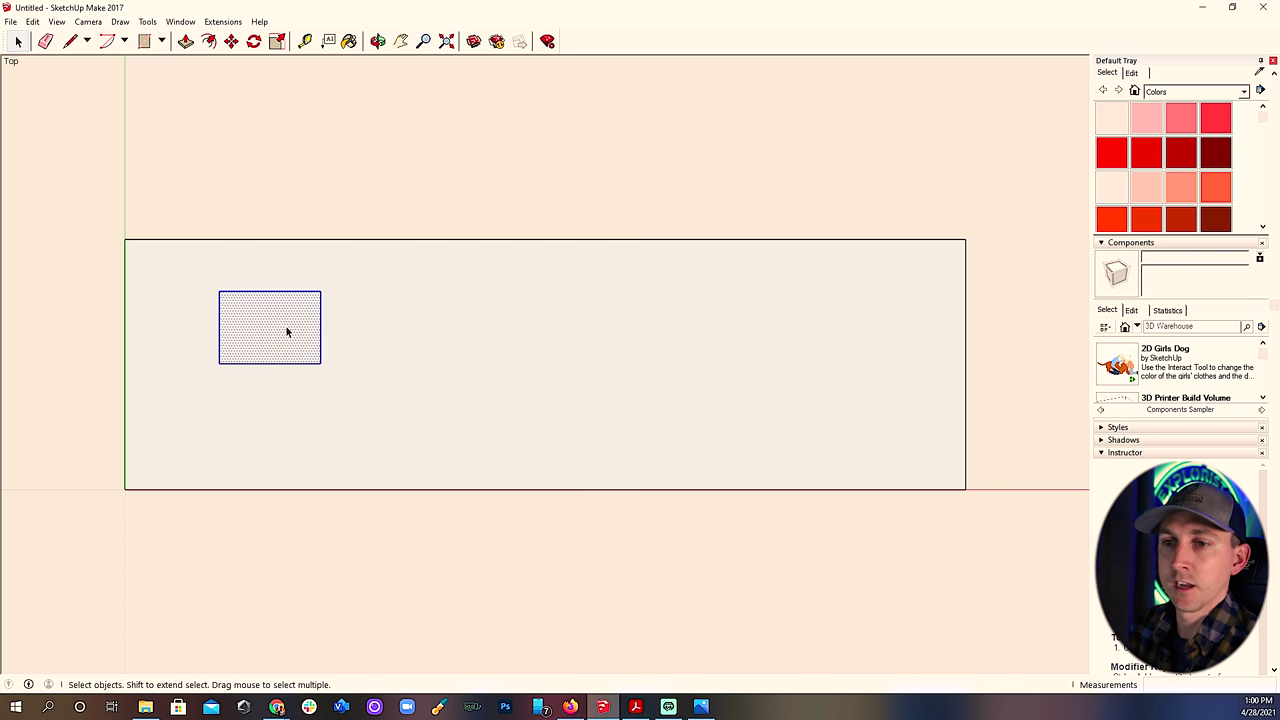
pyautogui.rightClick(286, 332)
pyautogui.click(353, 443)
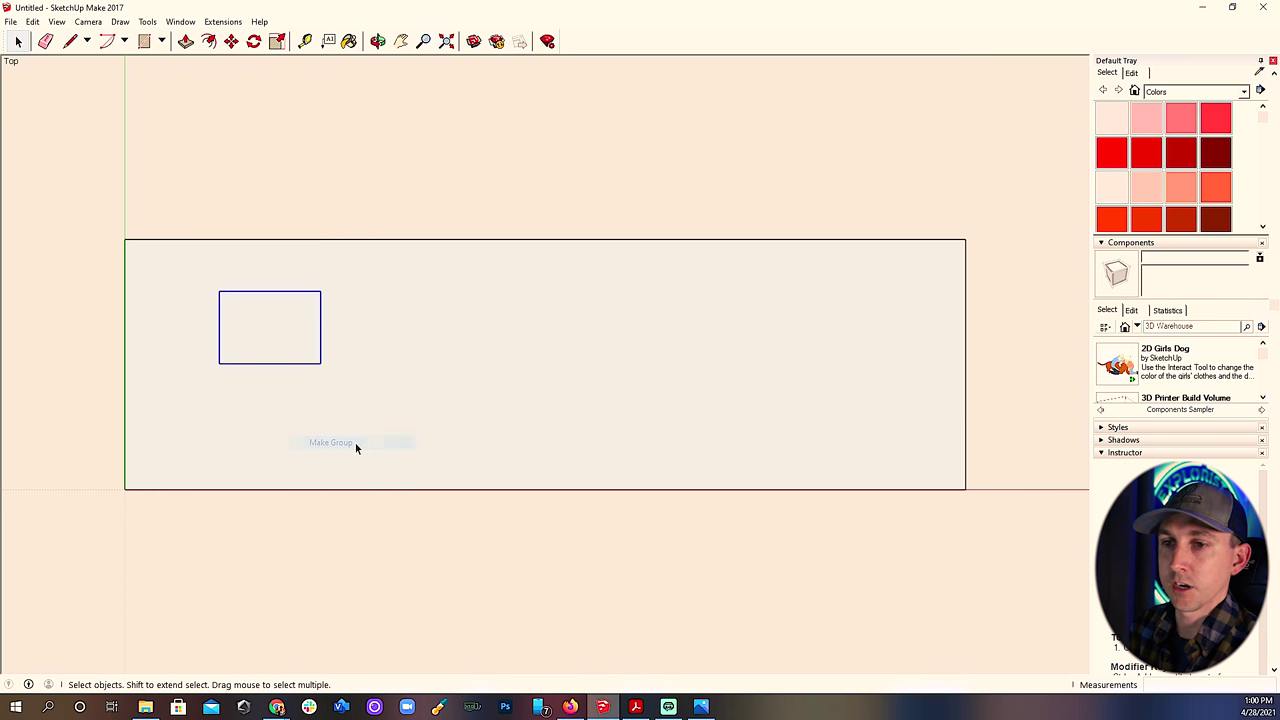
# Move the obstacle group to sit 60" in from the roof's left edge.
pyautogui.press('m')
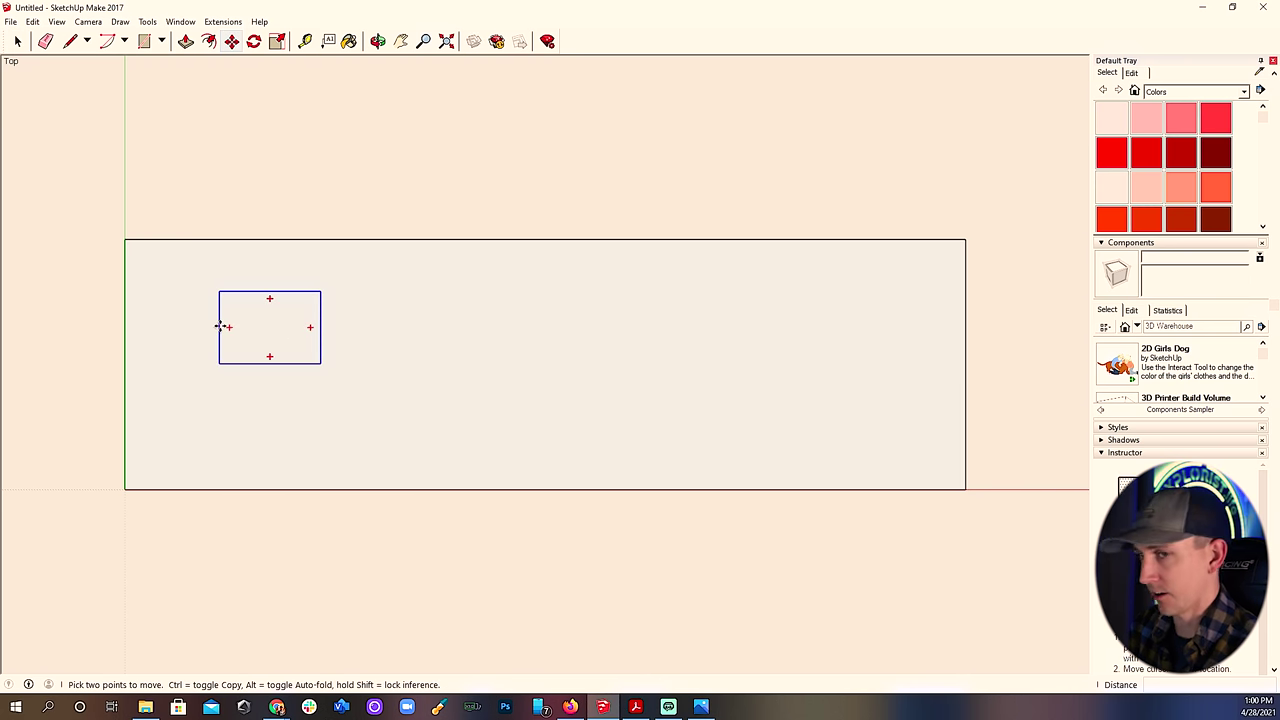
pyautogui.click(219, 327)
pyautogui.click(125, 362)
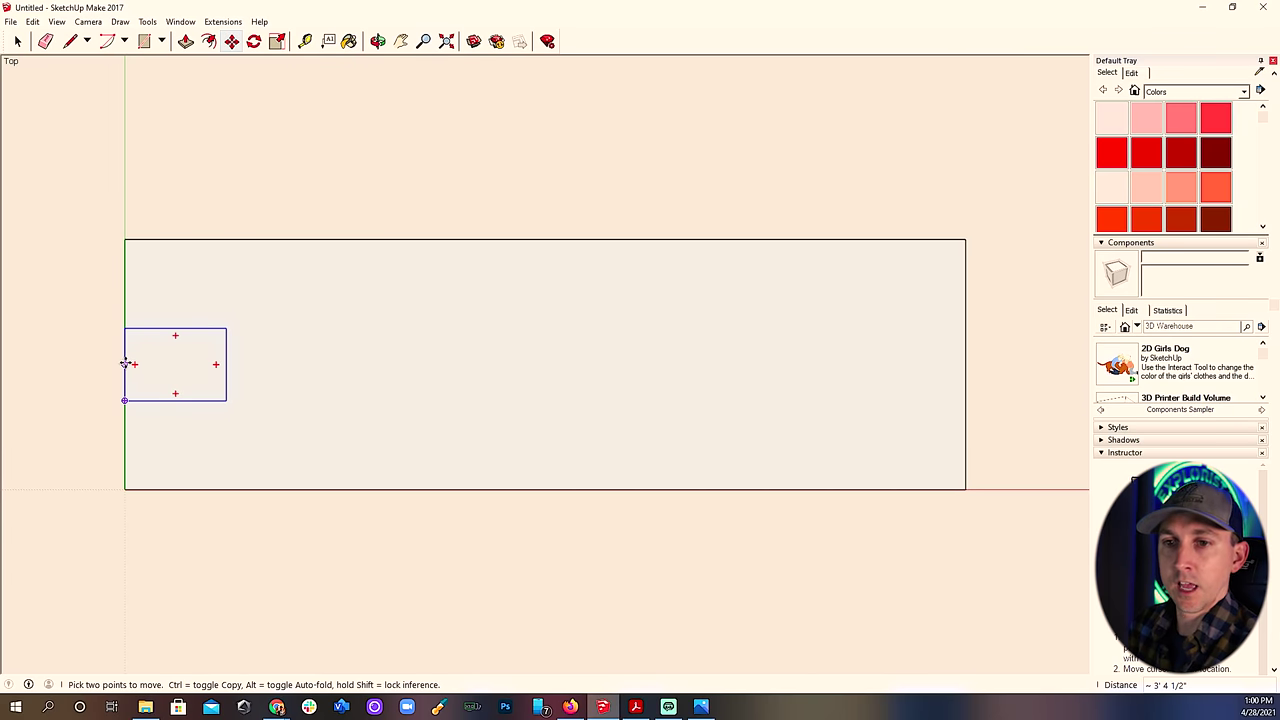
pyautogui.click(125, 362)
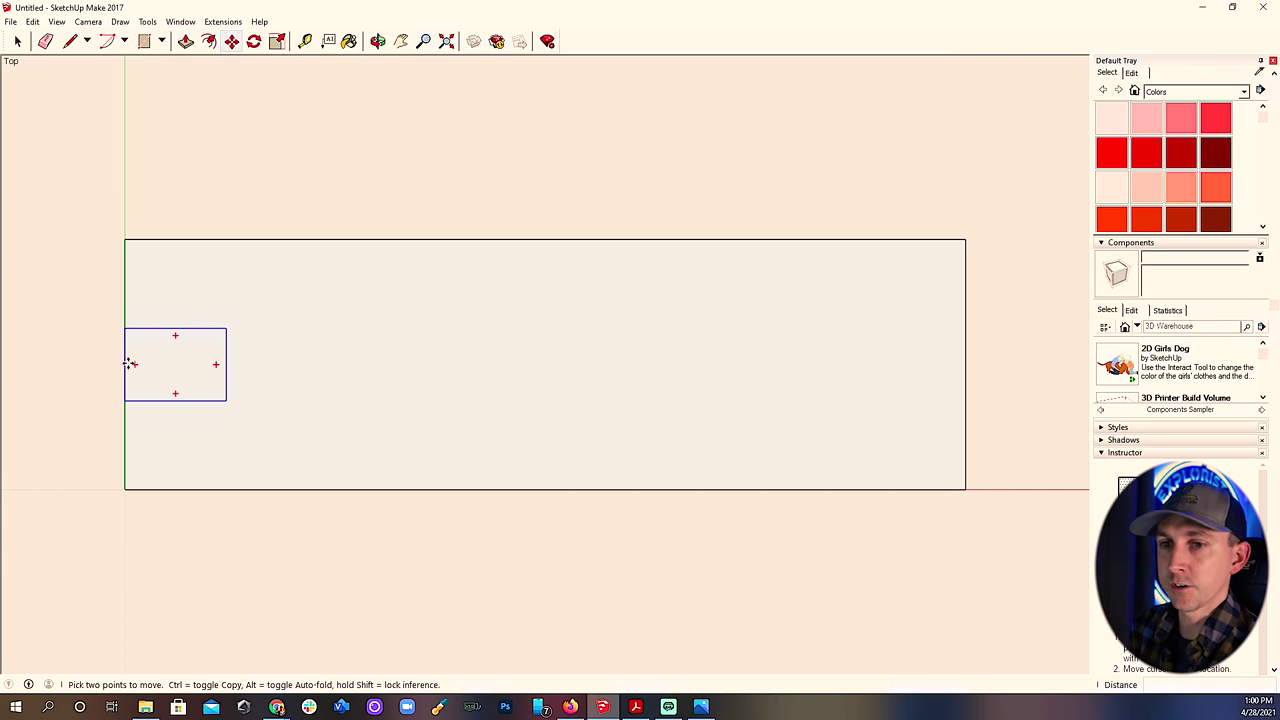
pyautogui.click(155, 362)
pyautogui.write("60'")
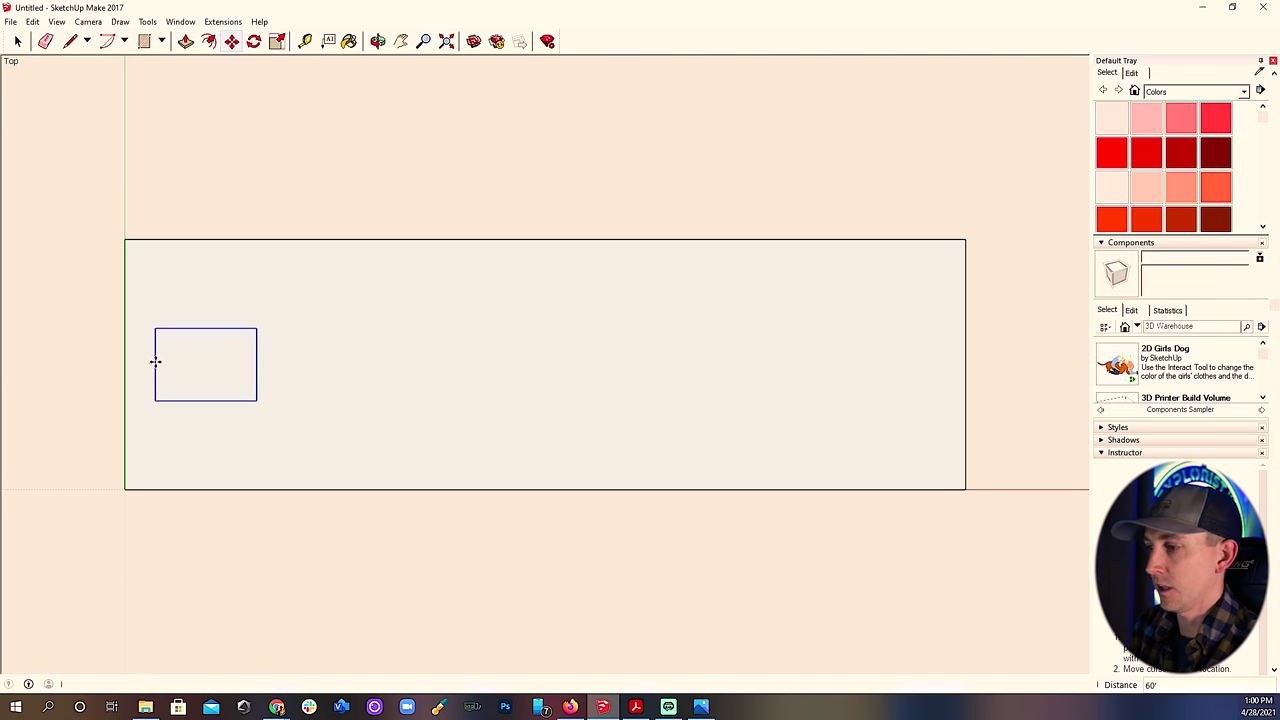
pyautogui.press('BackSpace')
pyautogui.write('"')
pyautogui.press('Return')
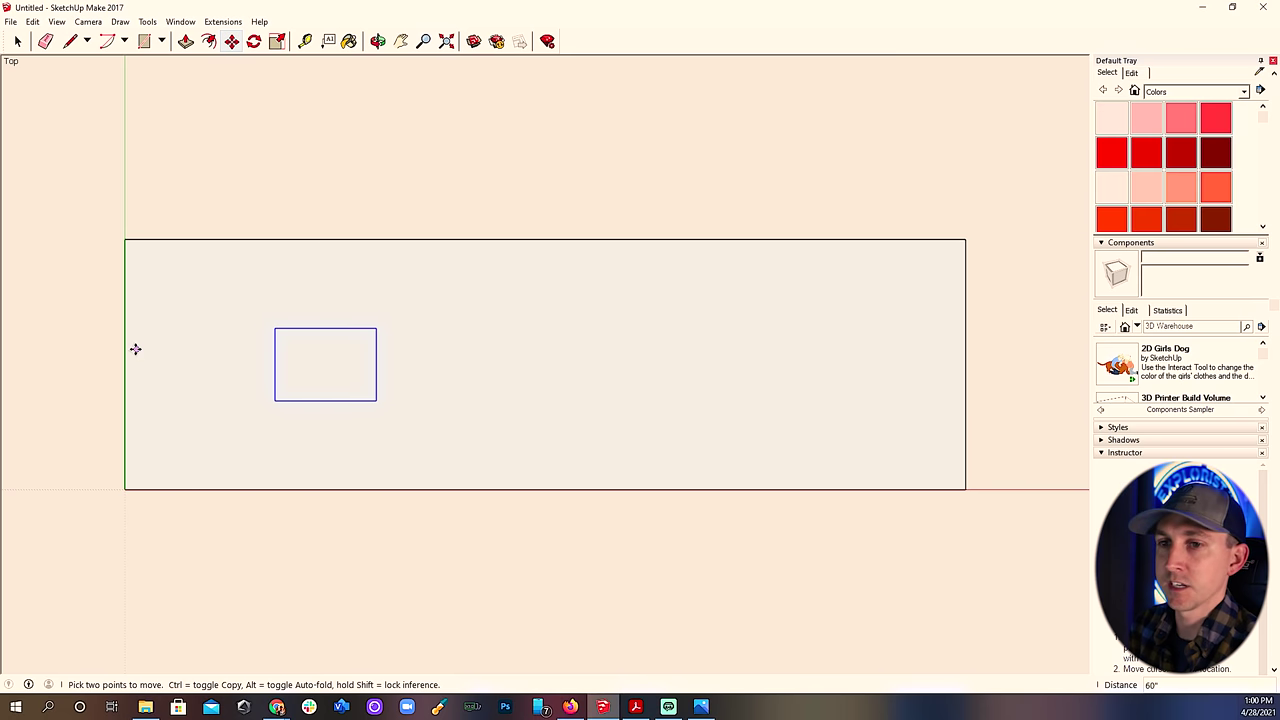
# Copy the obstacle to the right edge midpoint and move the copy 60" inward.
pyautogui.click(376, 364)
pyautogui.press('ctrl')
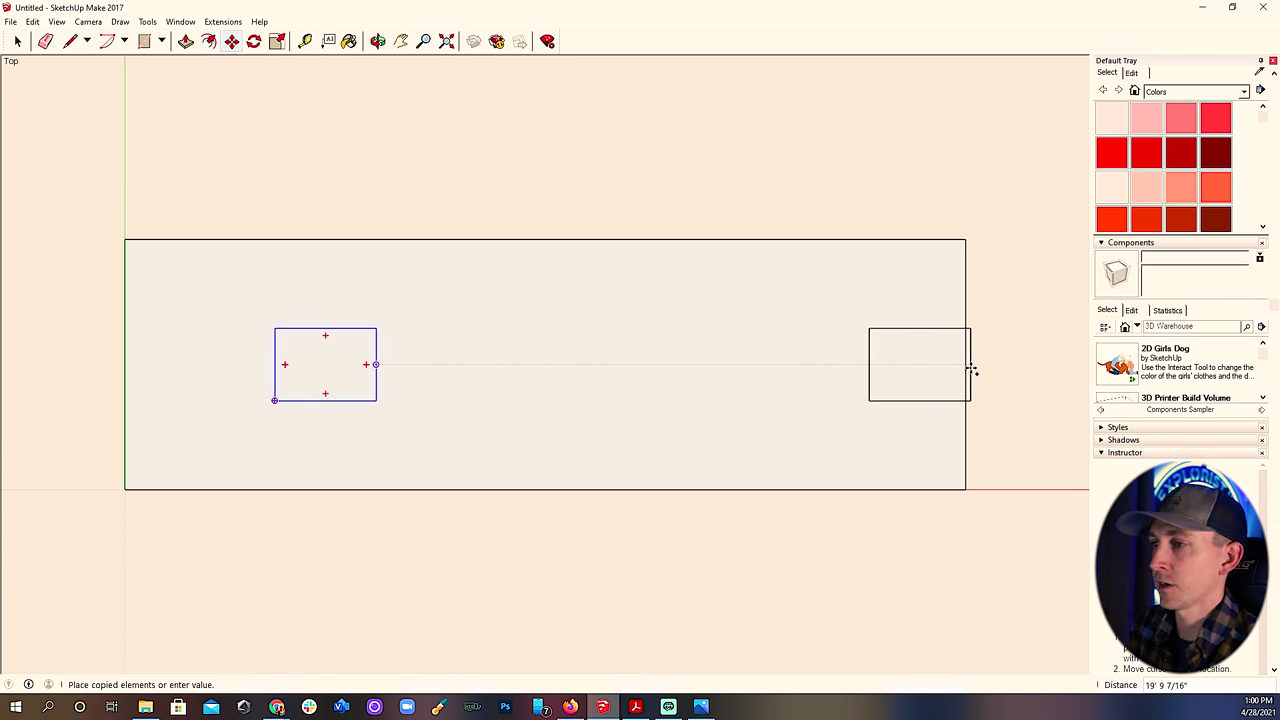
pyautogui.click(965, 364)
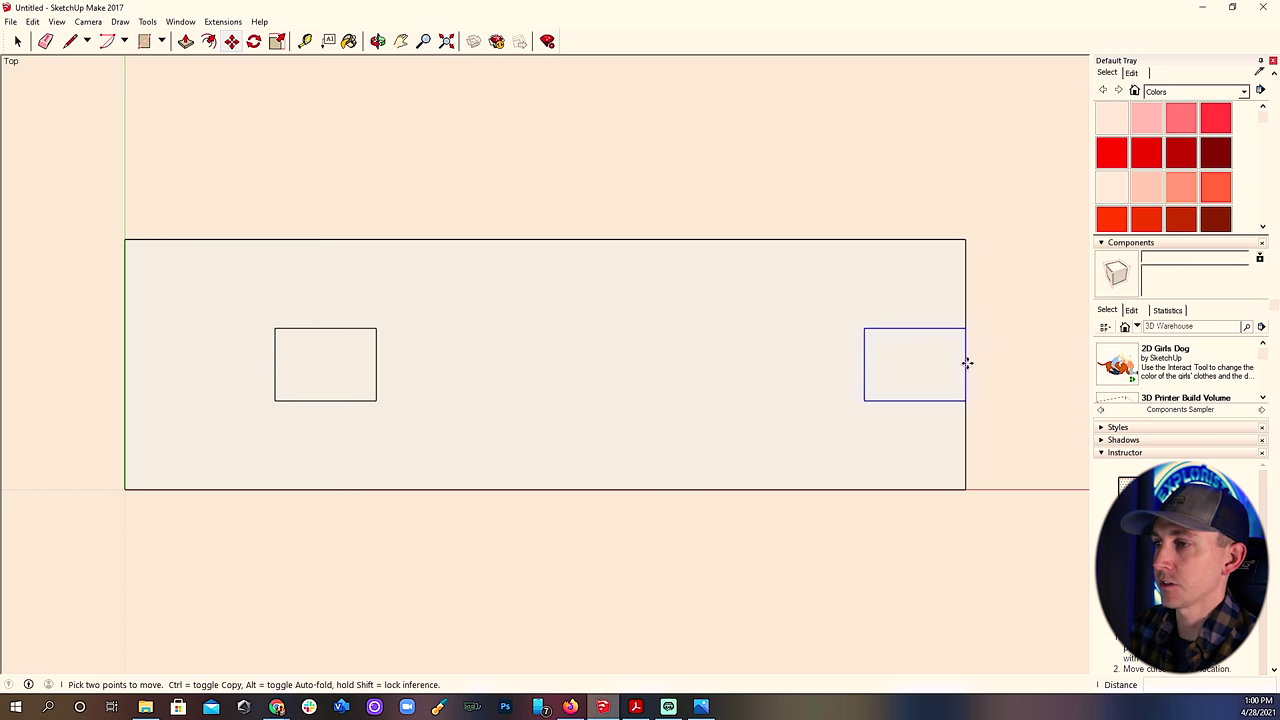
pyautogui.click(965, 364)
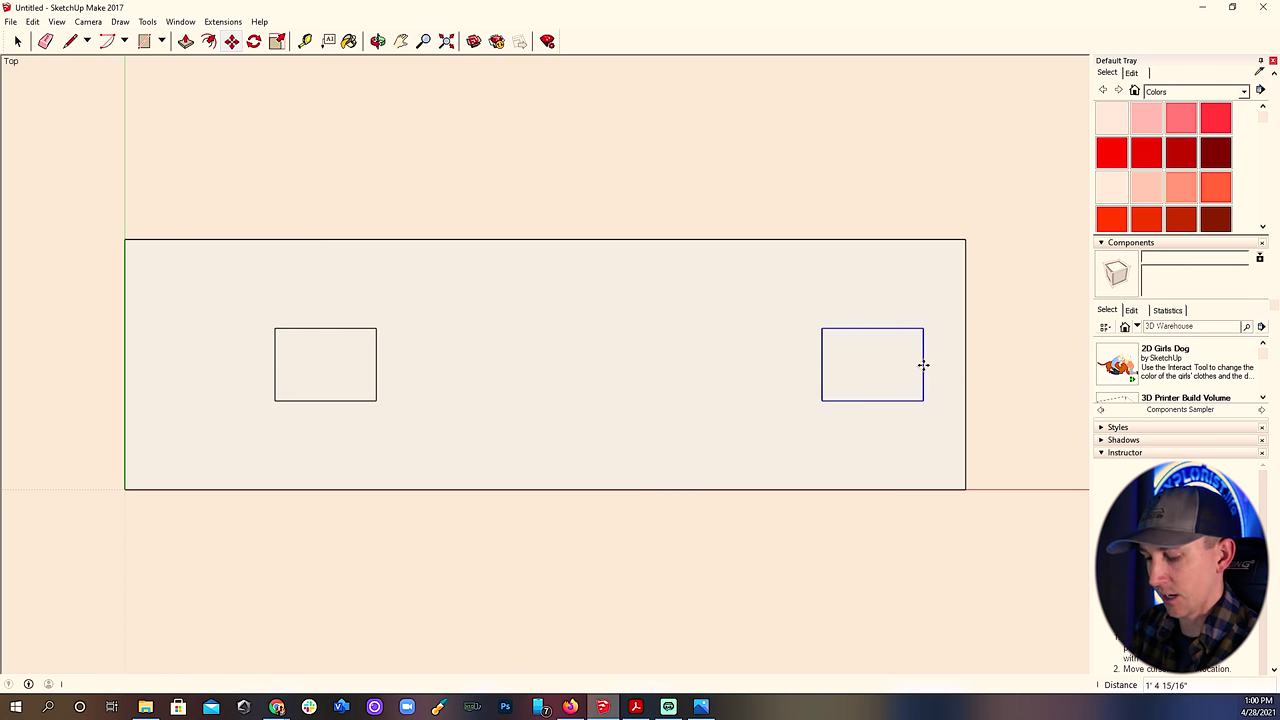
pyautogui.write('60')
pyautogui.press('Return')
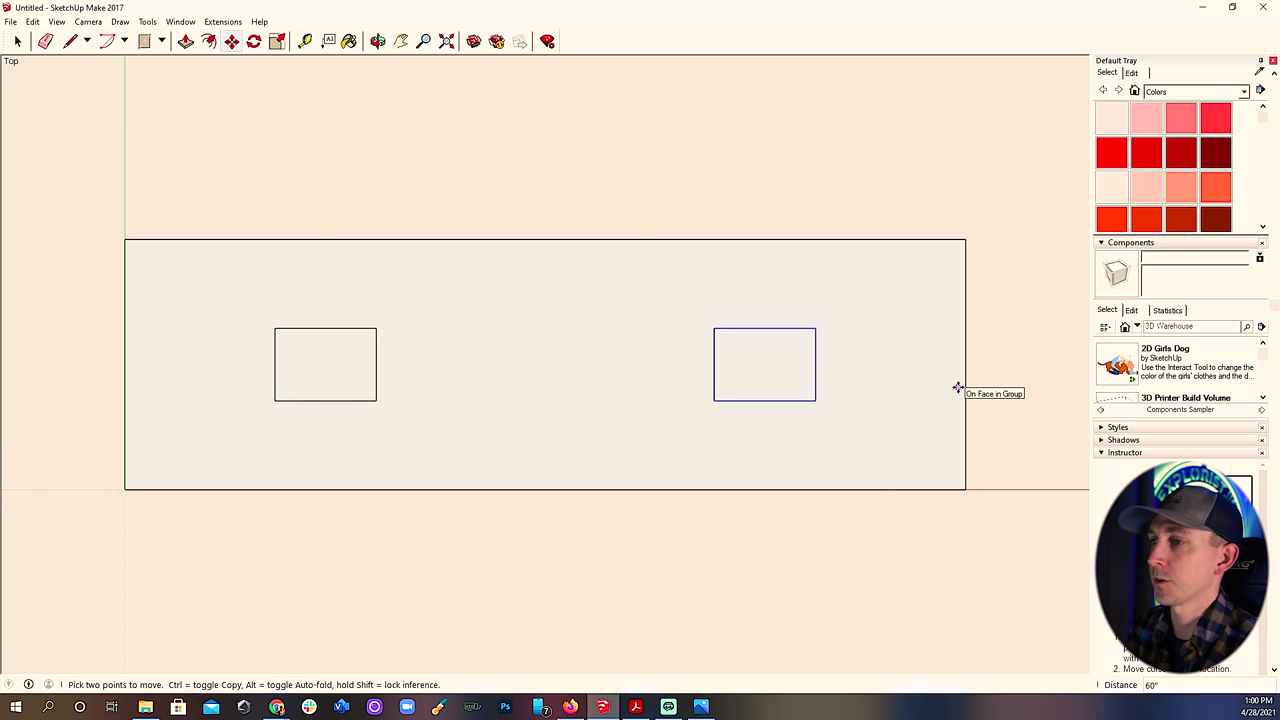
pyautogui.click(17, 41)
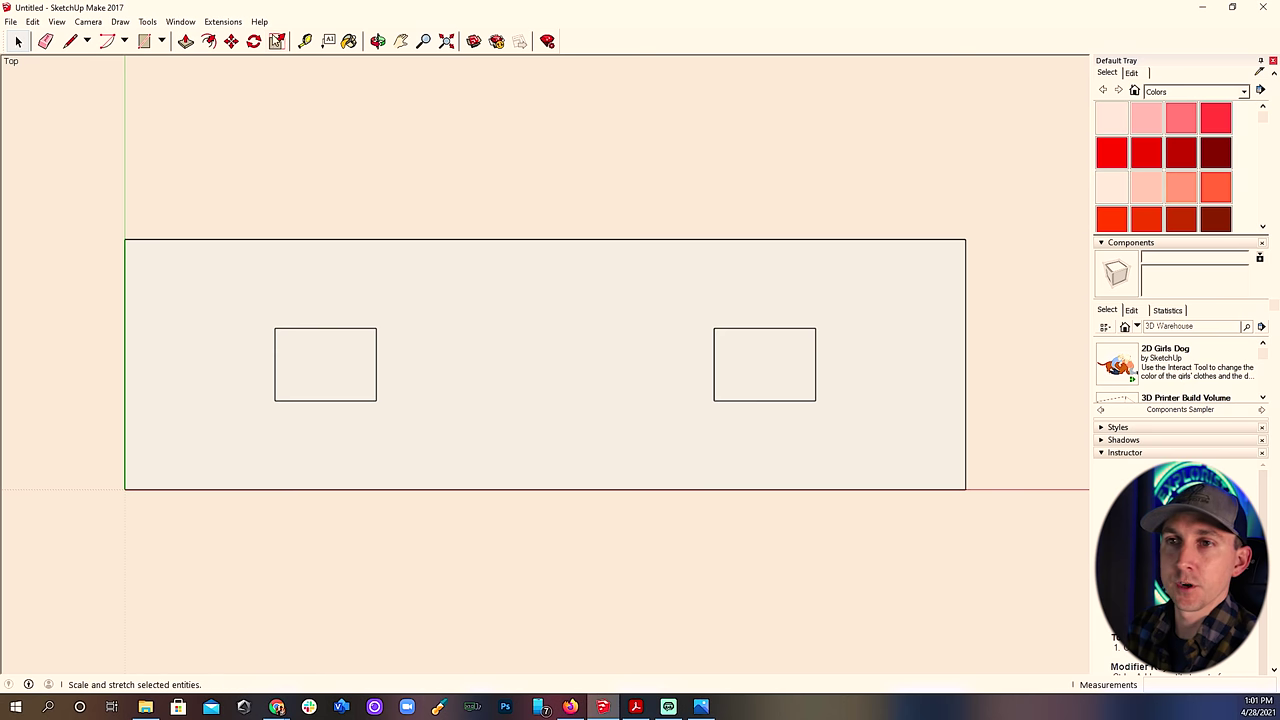
# Draw a 36" by 1' rectangle near the roof's bottom and make it a group.
pyautogui.click(144, 41)
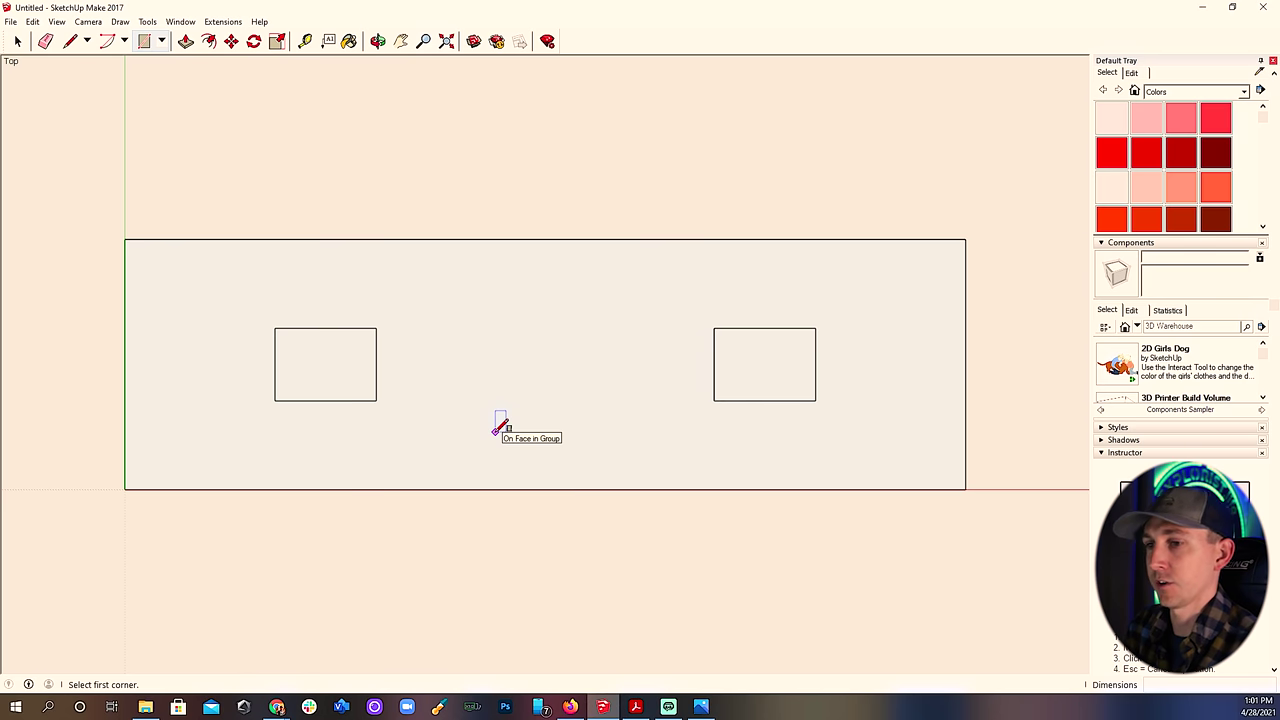
pyautogui.click(495, 432)
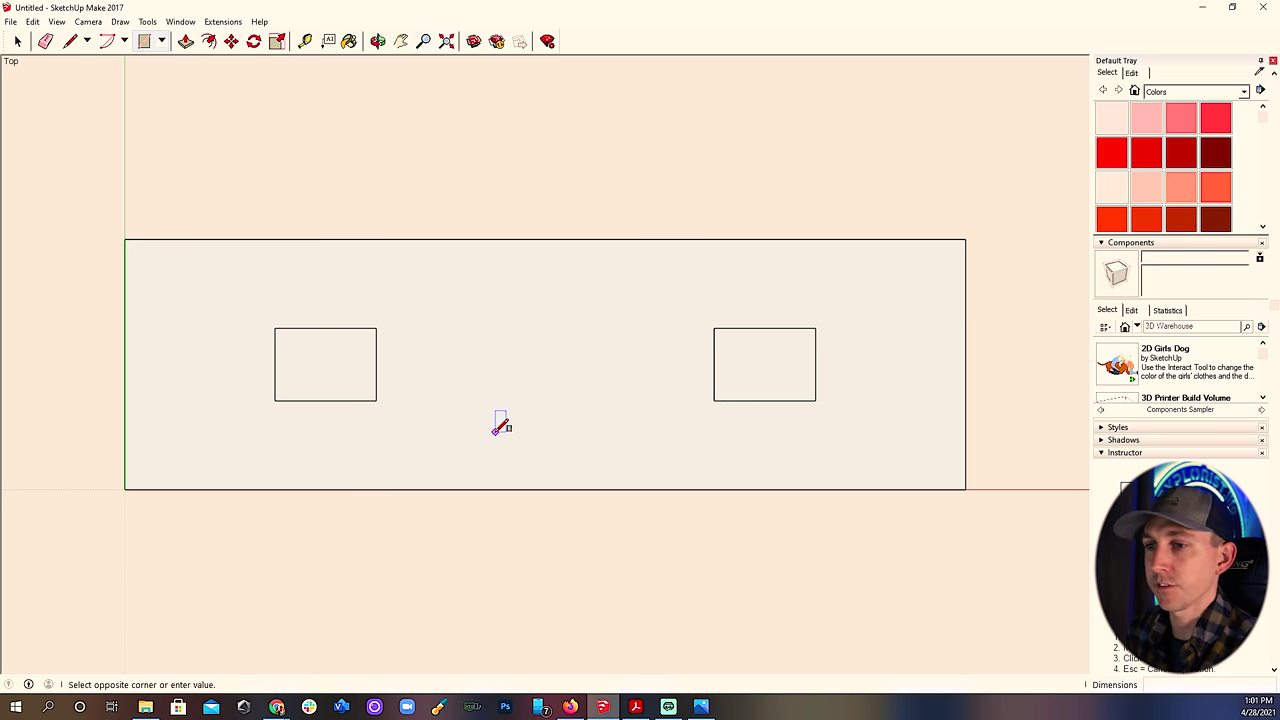
pyautogui.click(625, 457)
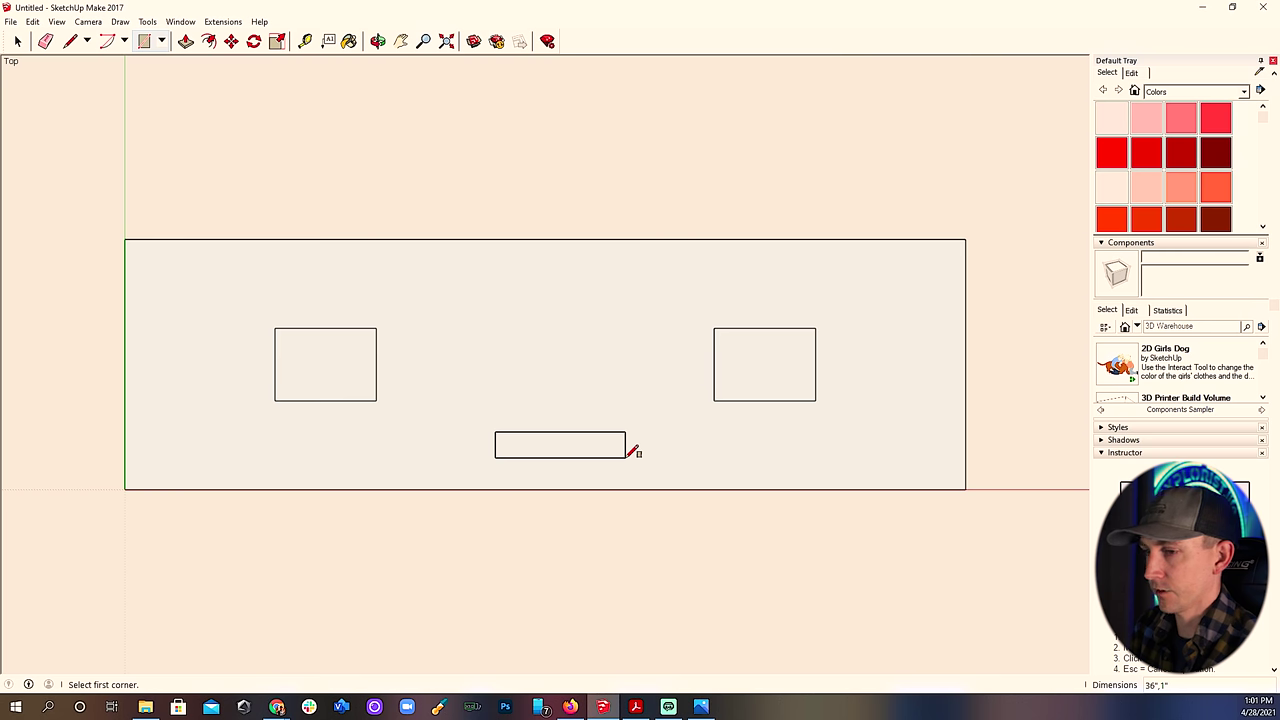
pyautogui.press('Return')
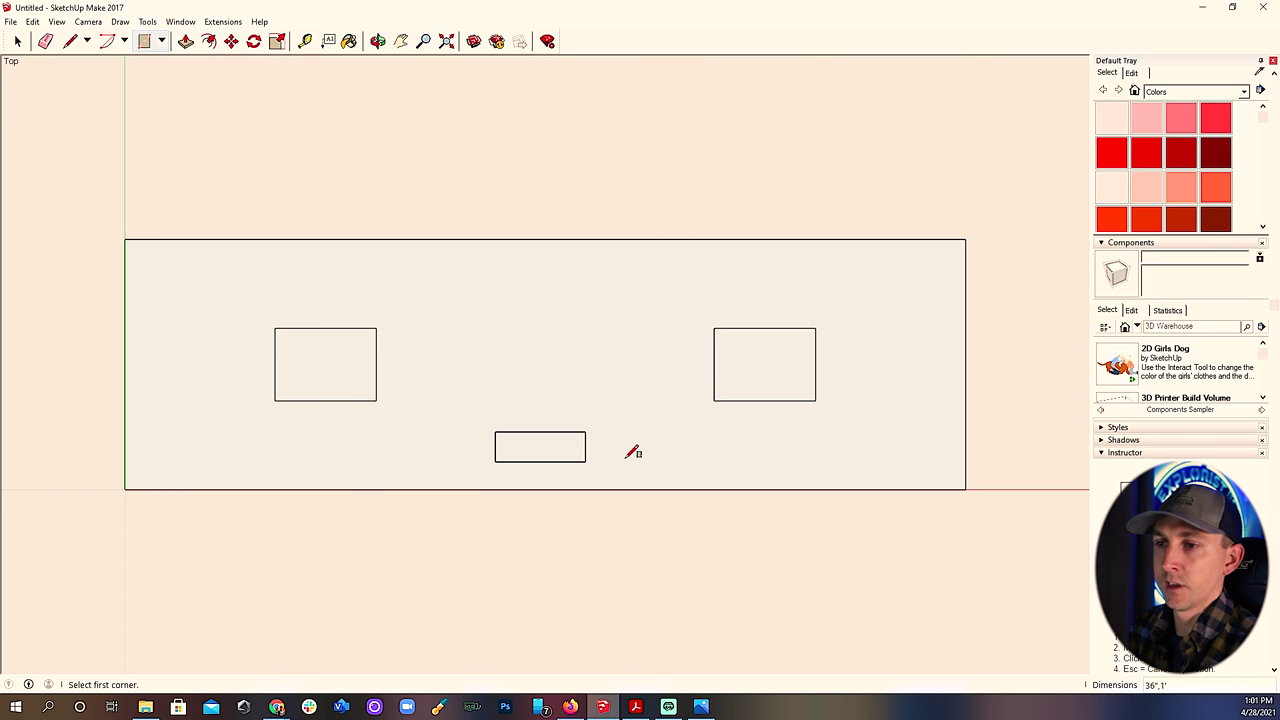
pyautogui.click(17, 41)
pyautogui.click(529, 454)
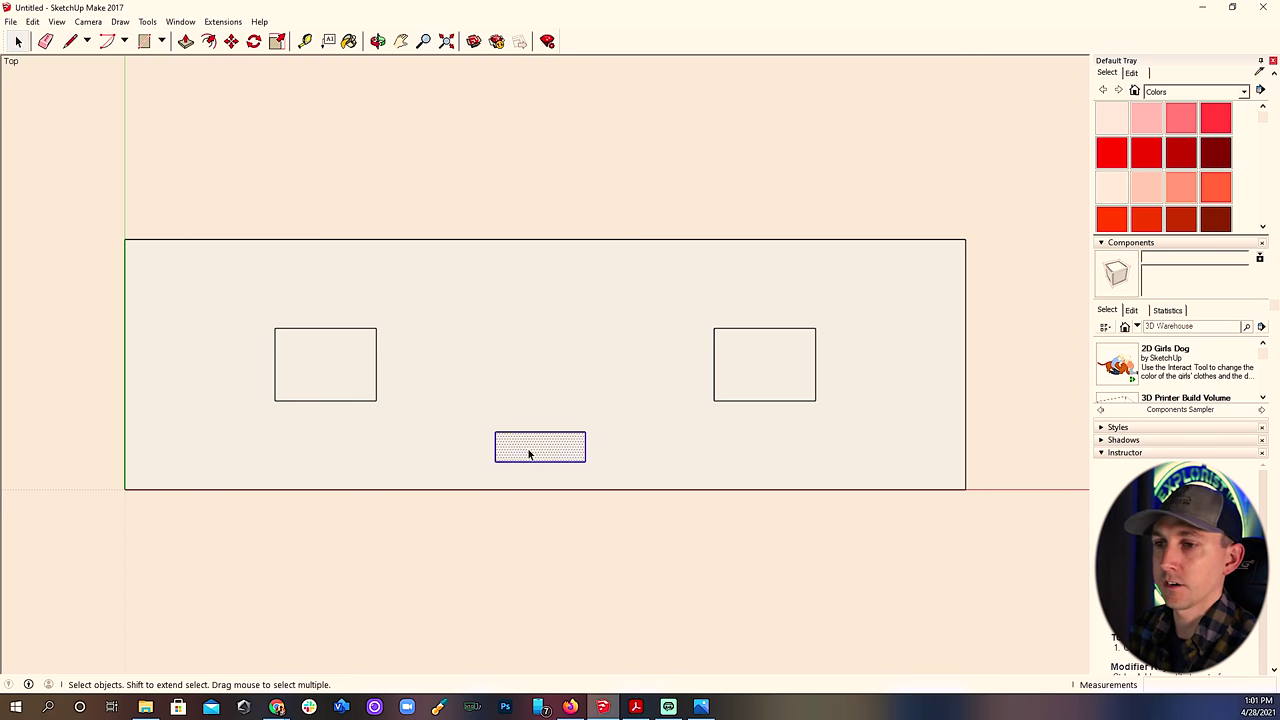
pyautogui.rightClick(529, 454)
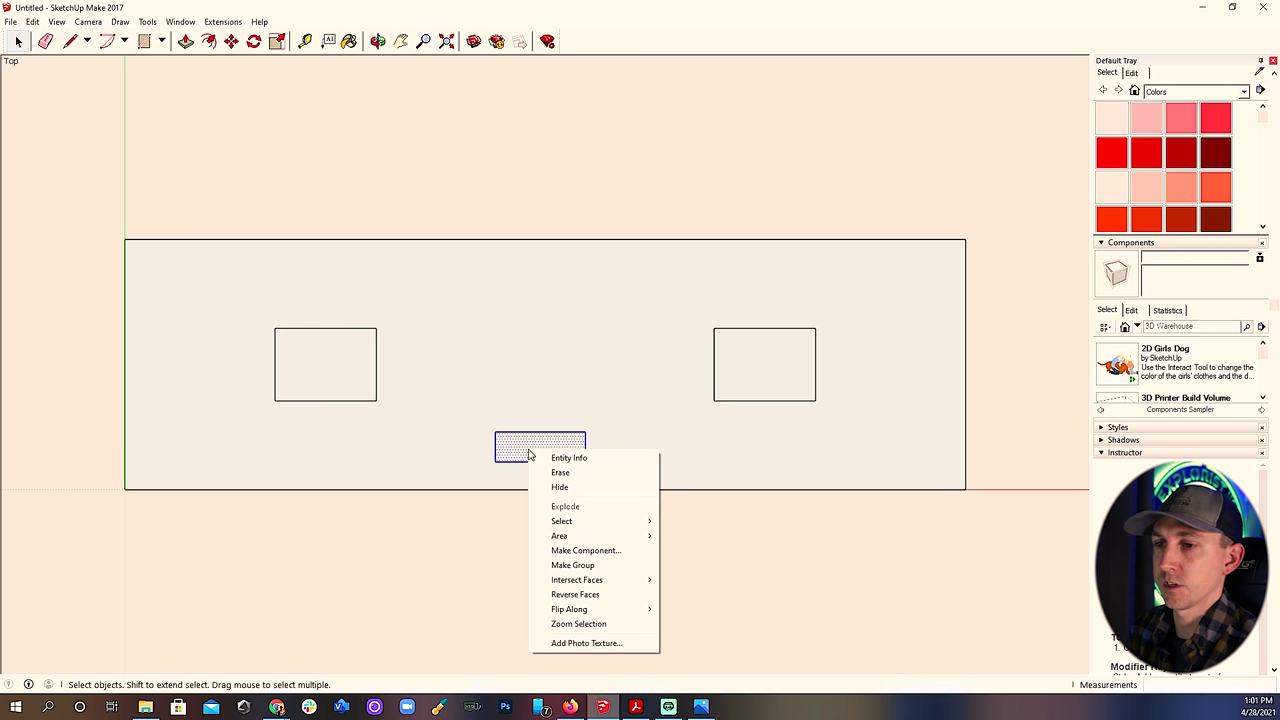
pyautogui.click(594, 566)
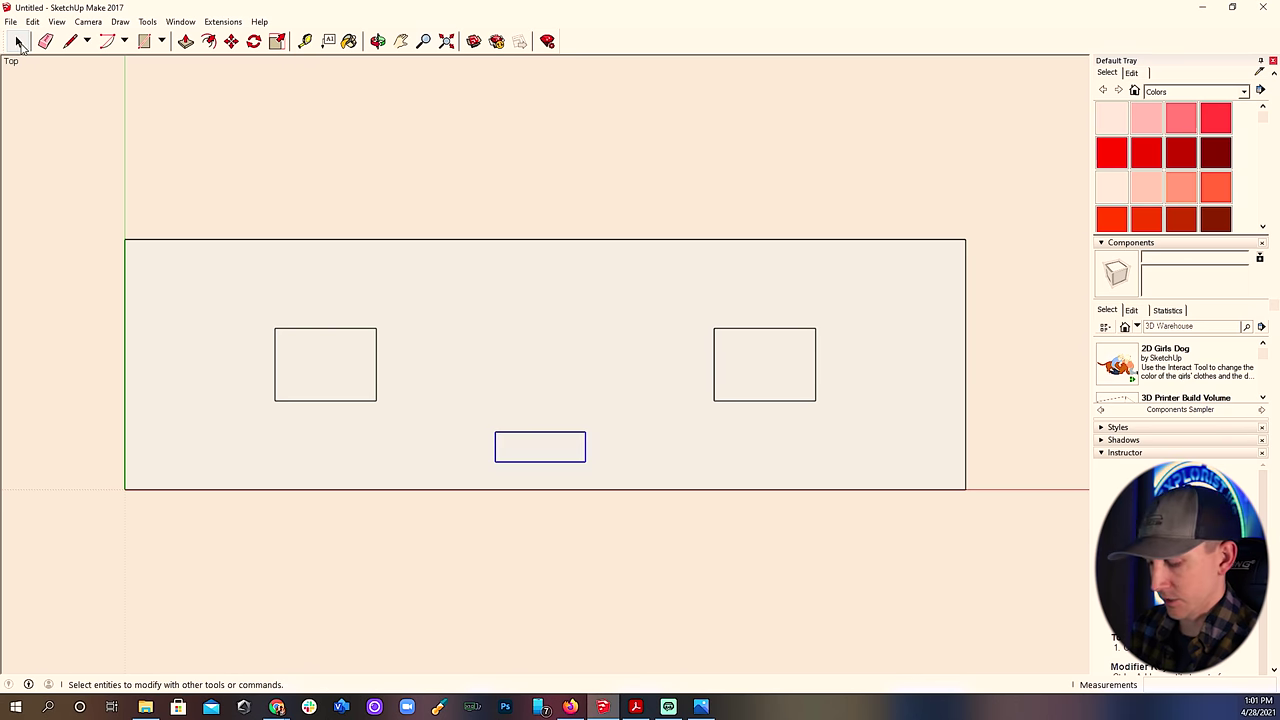
# Move the new group to 12' in from the roof's left edge.
pyautogui.press('m')
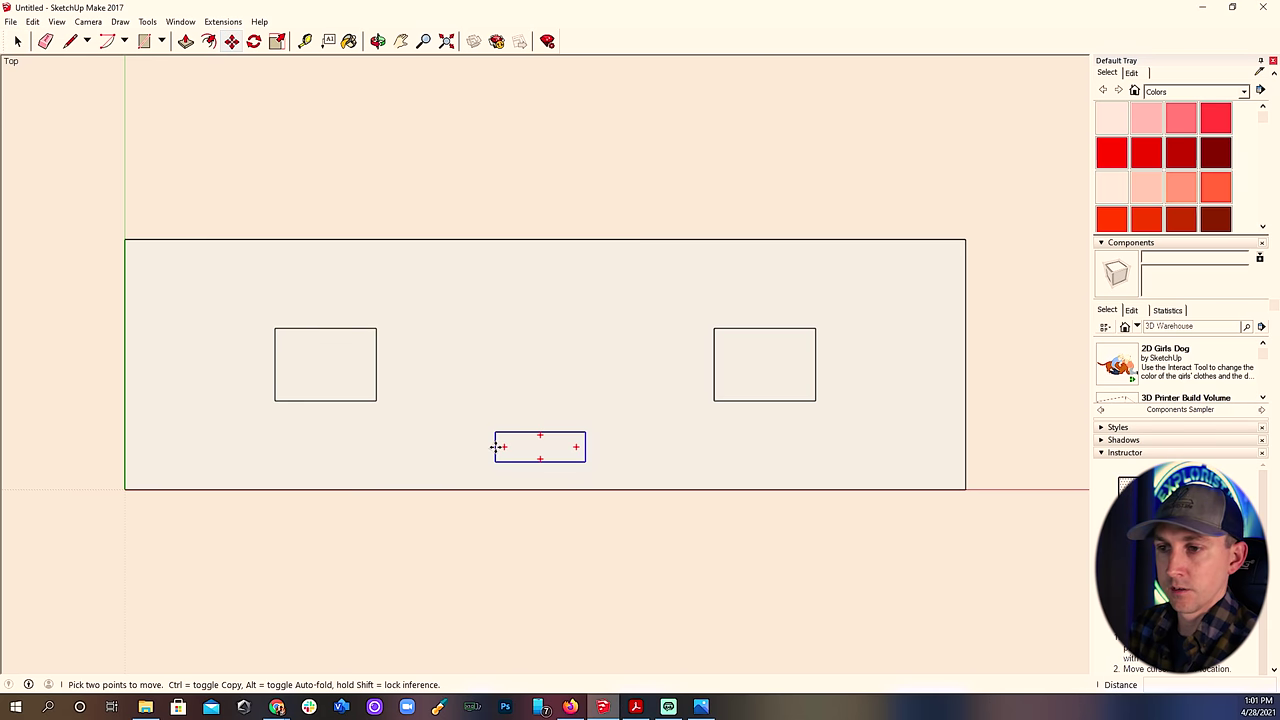
pyautogui.click(497, 447)
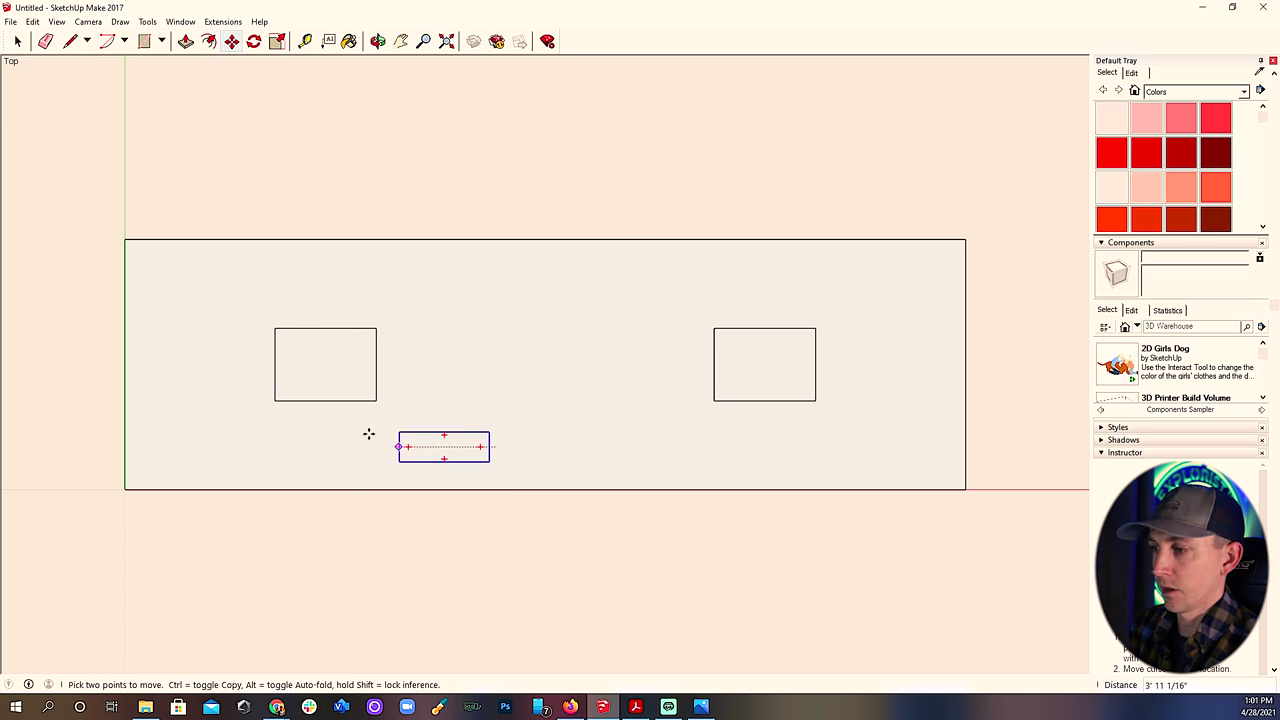
pyautogui.click(125, 447)
pyautogui.click(125, 447)
pyautogui.click(225, 444)
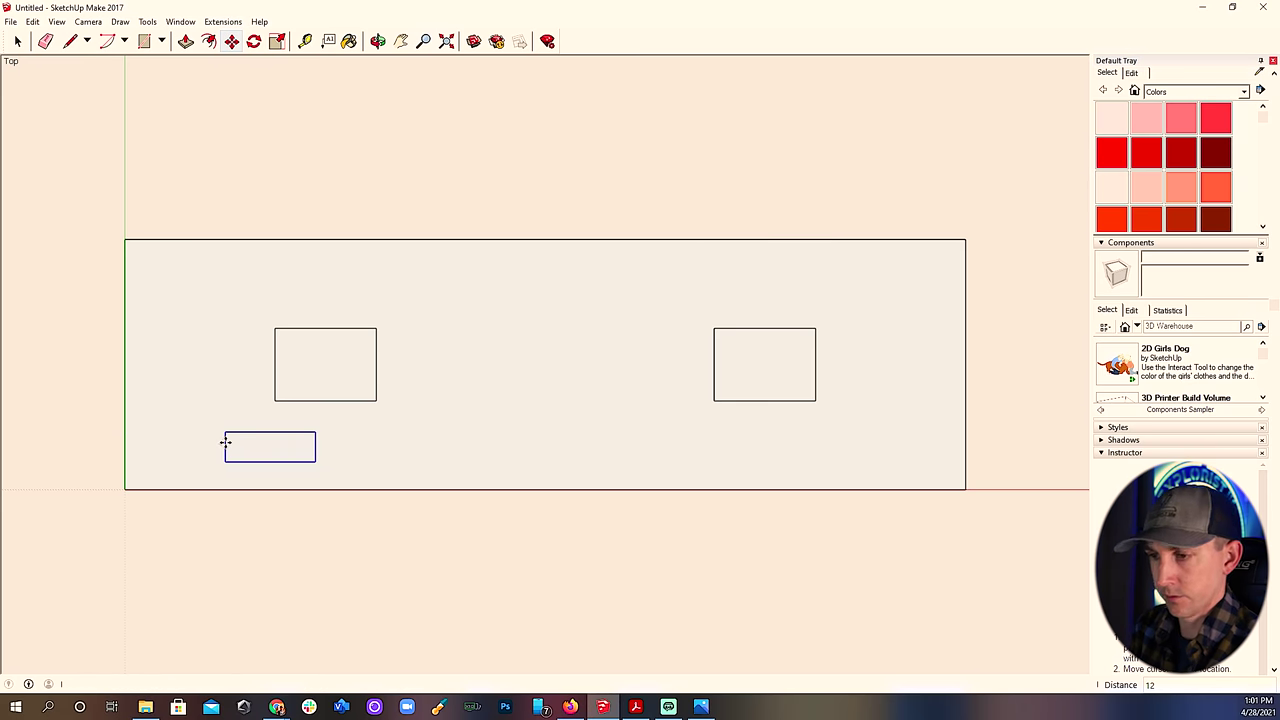
pyautogui.press('Return')
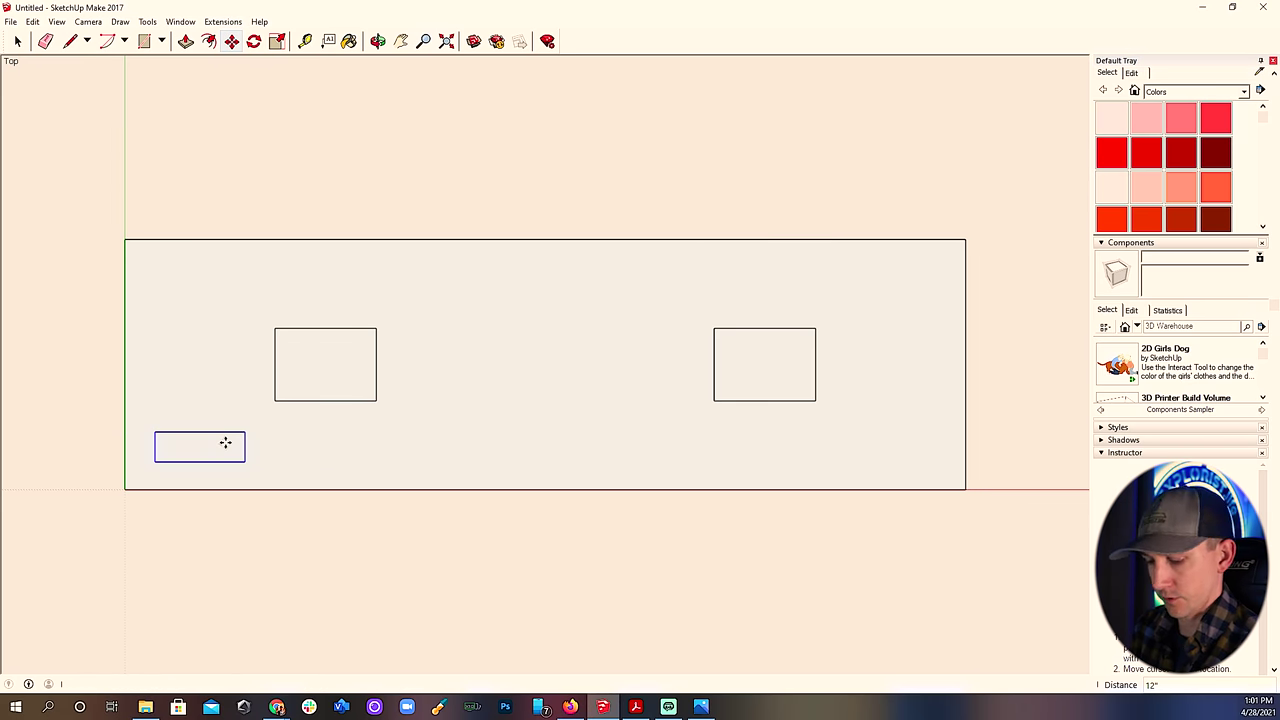
pyautogui.write("12'")
pyautogui.press('Return')
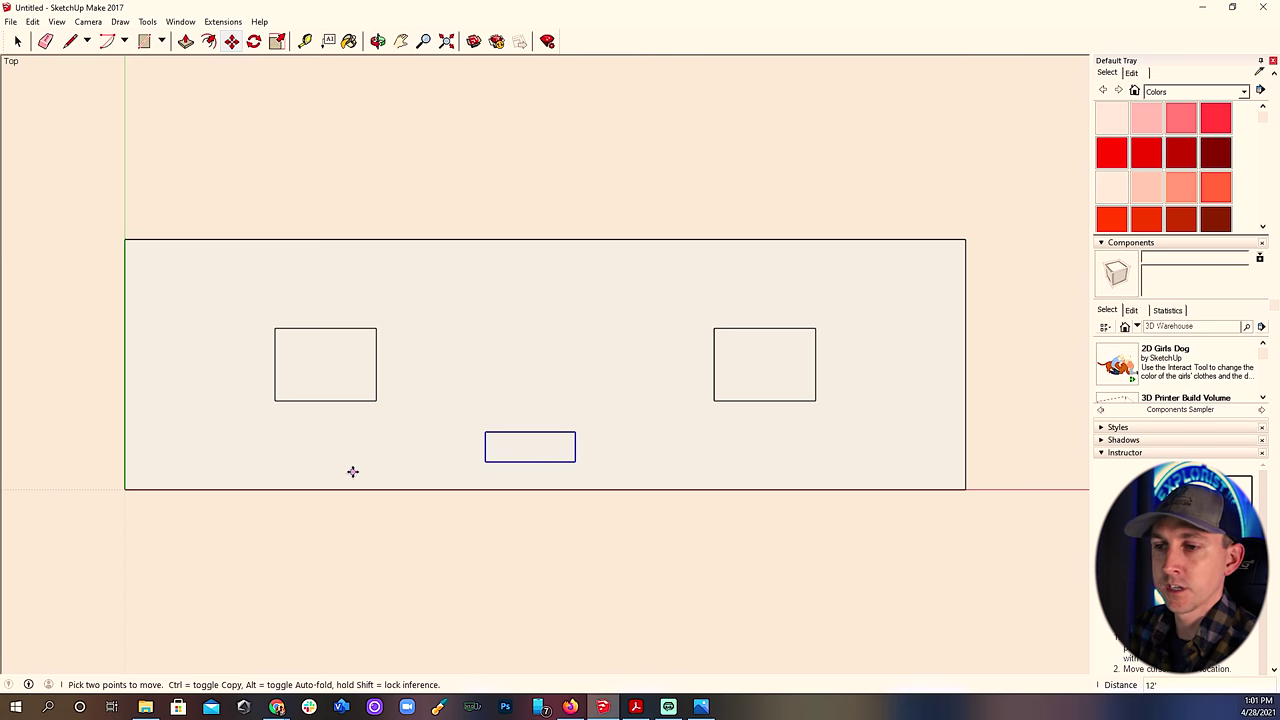
# Raise the group to sit 1' above the roof's bottom edge.
pyautogui.click(505, 463)
pyautogui.click(502, 490)
pyautogui.click(502, 490)
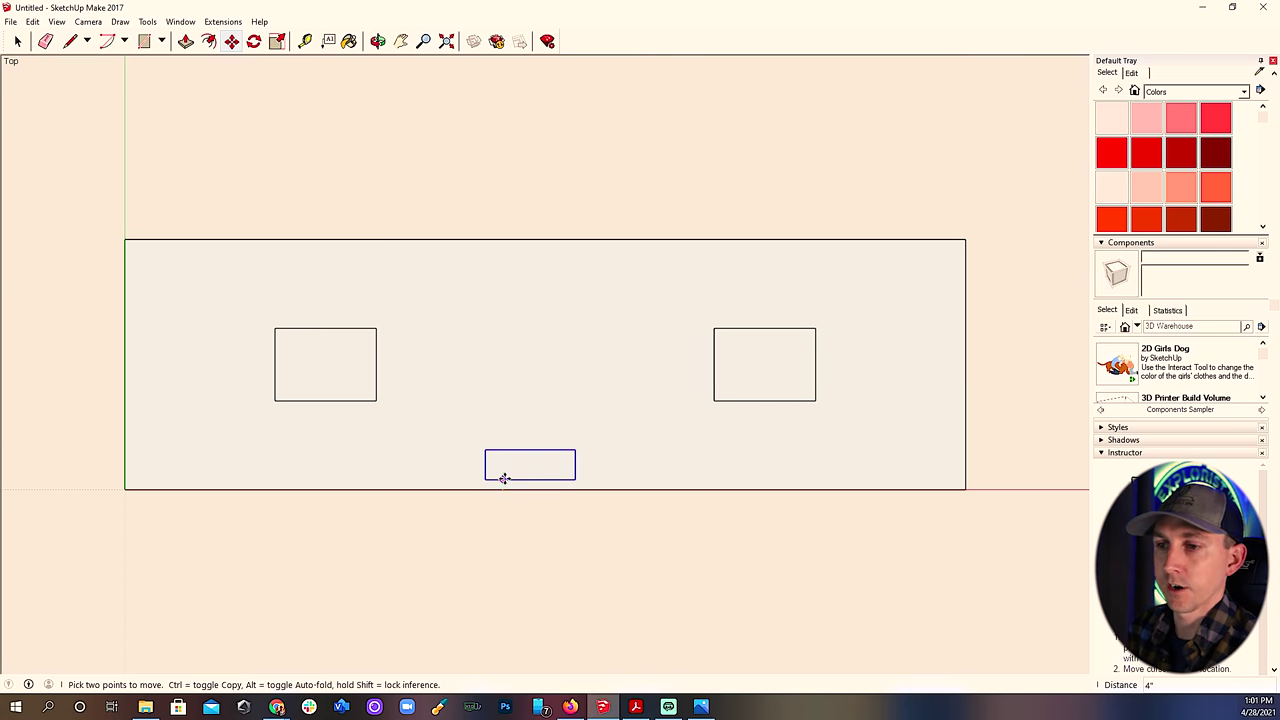
pyautogui.write('1')
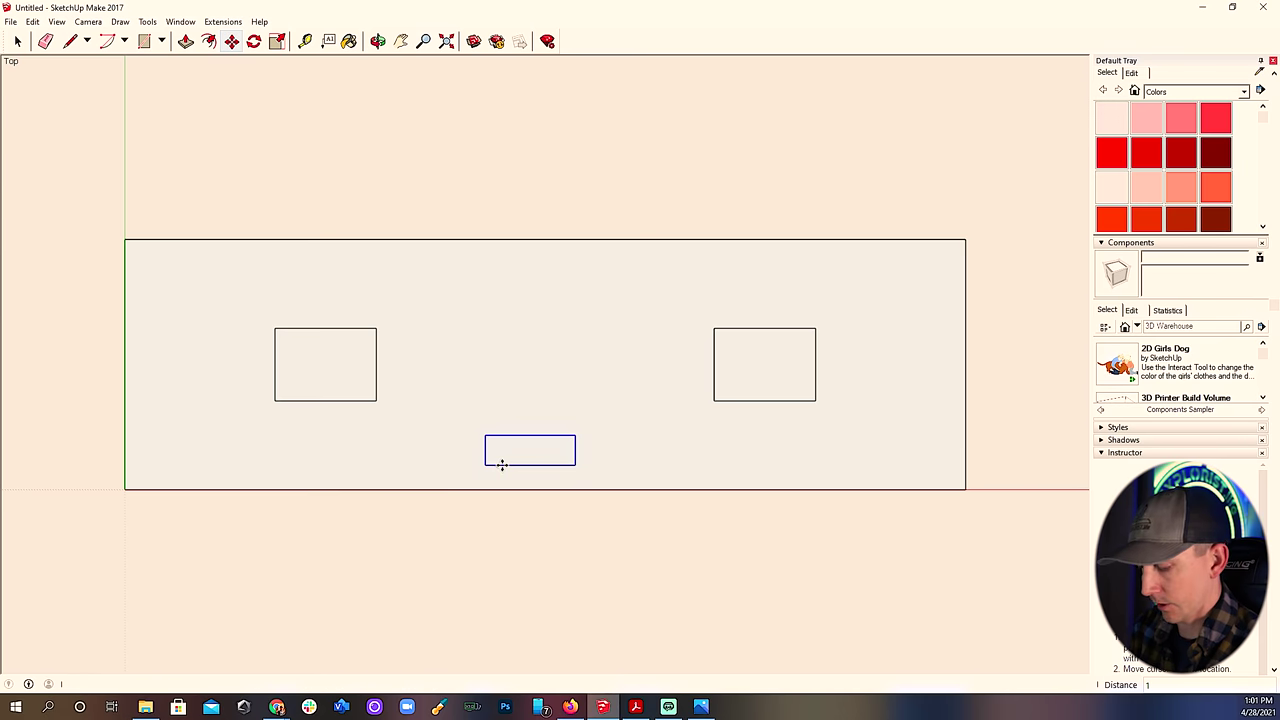
pyautogui.write("'")
pyautogui.press('Return')
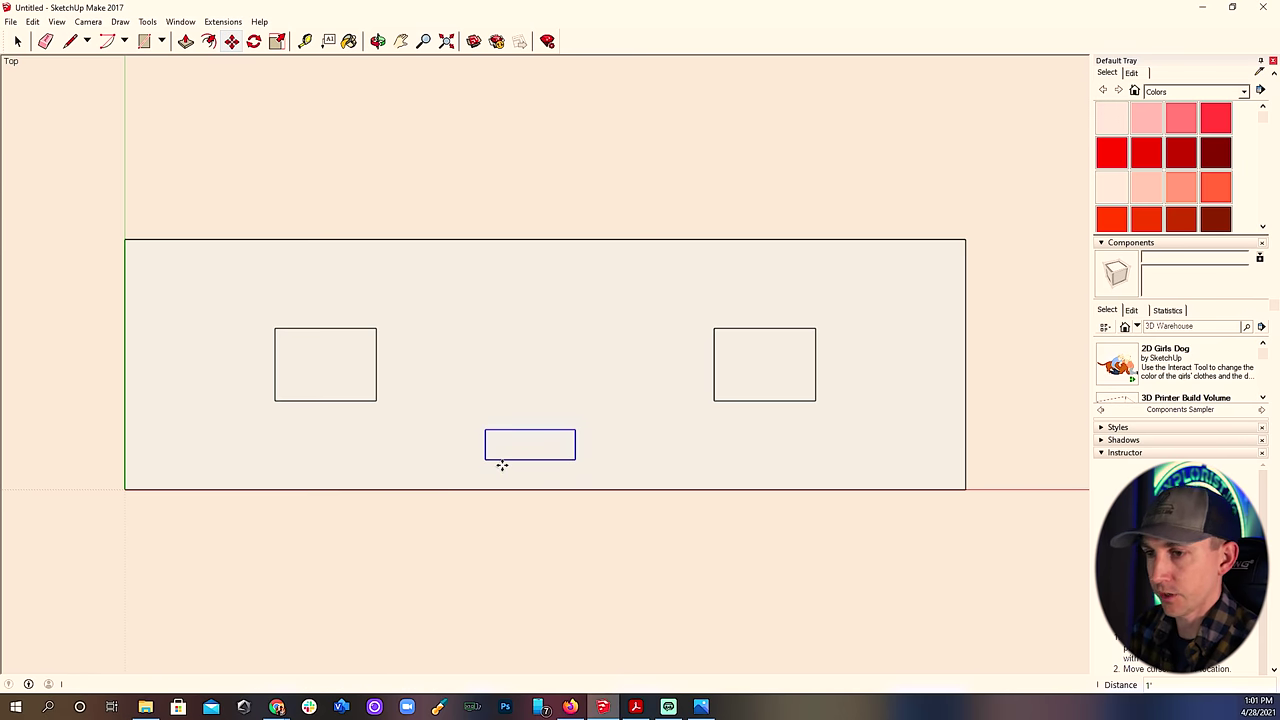
pyautogui.click(17, 41)
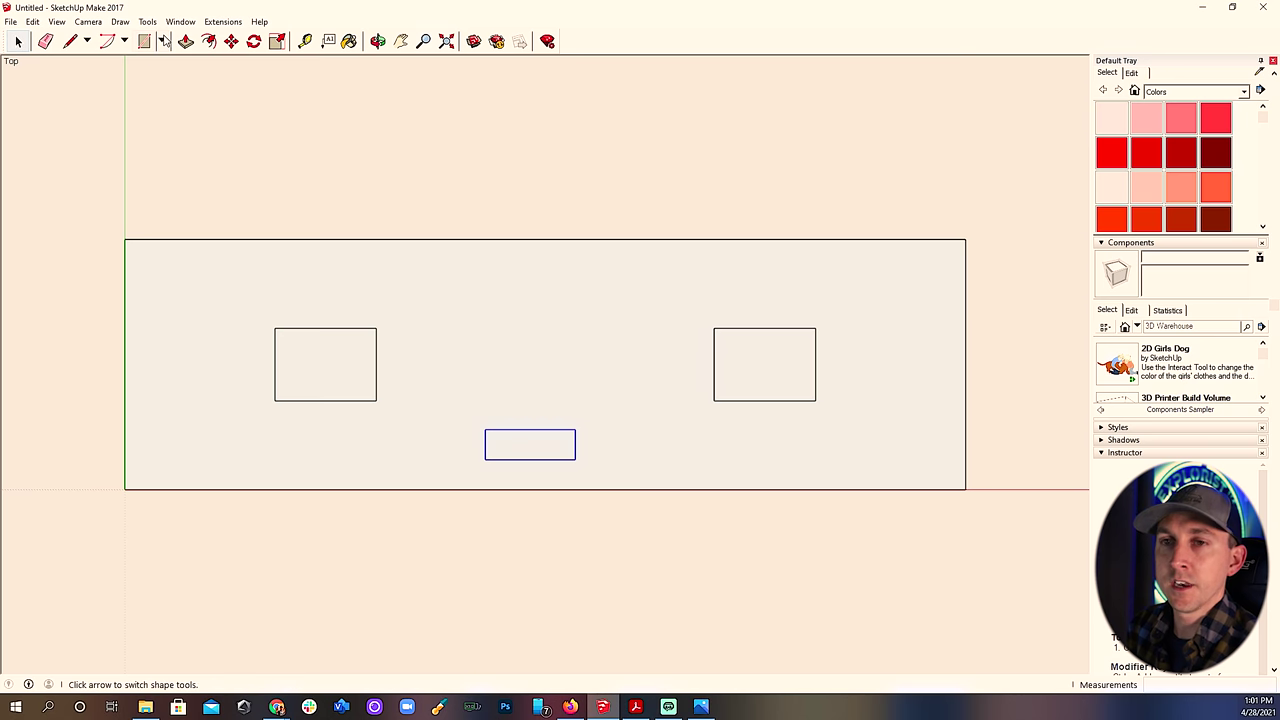
# Draw a small circle vent near the roof's top right and make it a group.
pyautogui.click(162, 41)
pyautogui.click(162, 41)
pyautogui.click(162, 41)
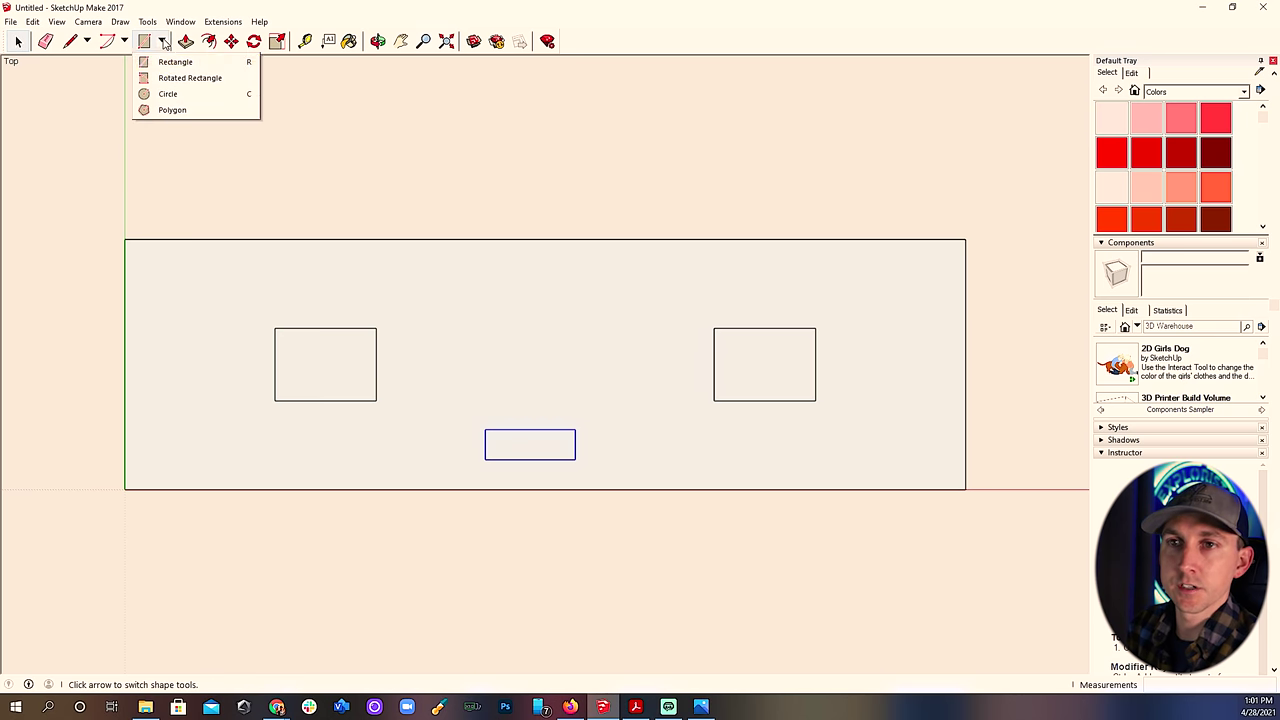
pyautogui.click(165, 94)
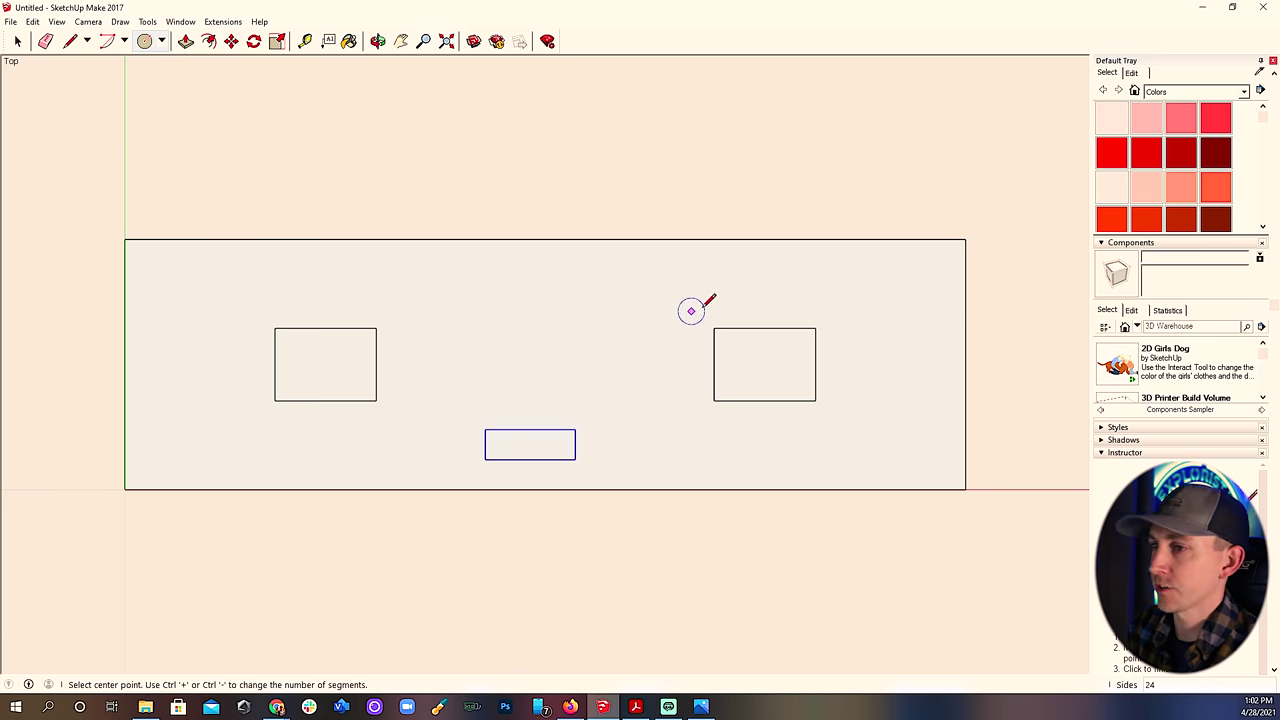
pyautogui.click(829, 263)
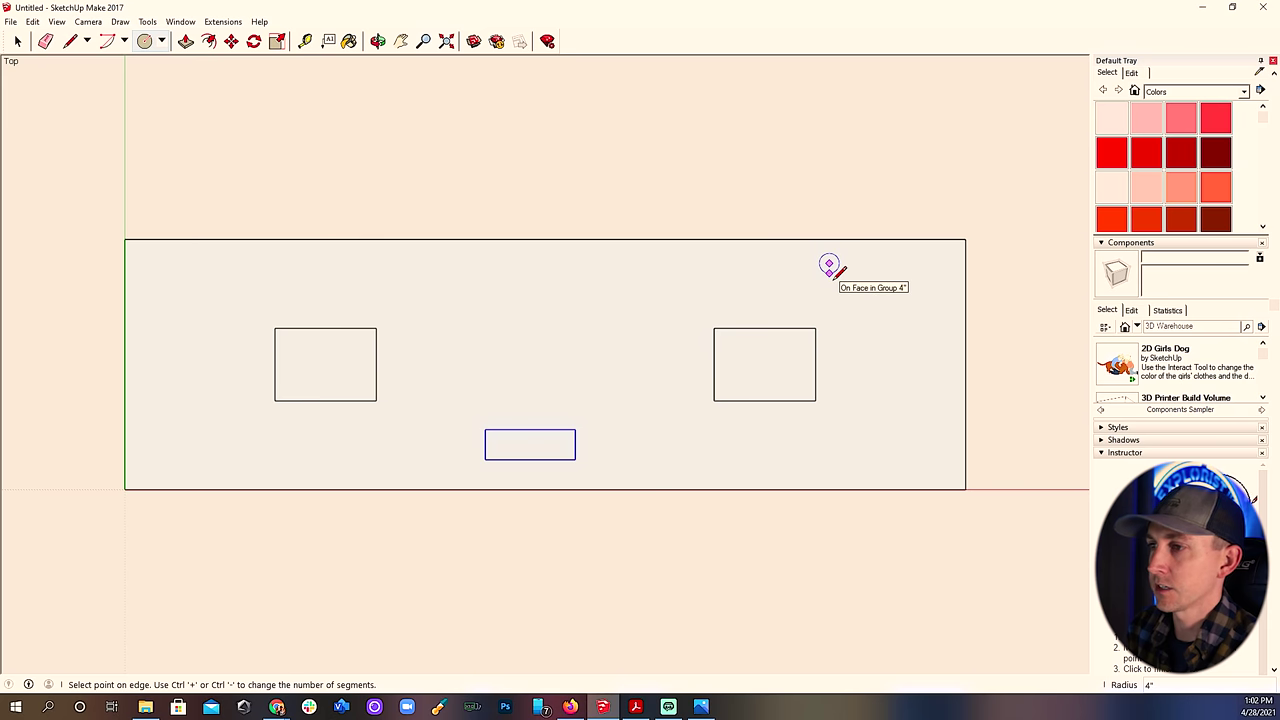
pyautogui.press('Escape')
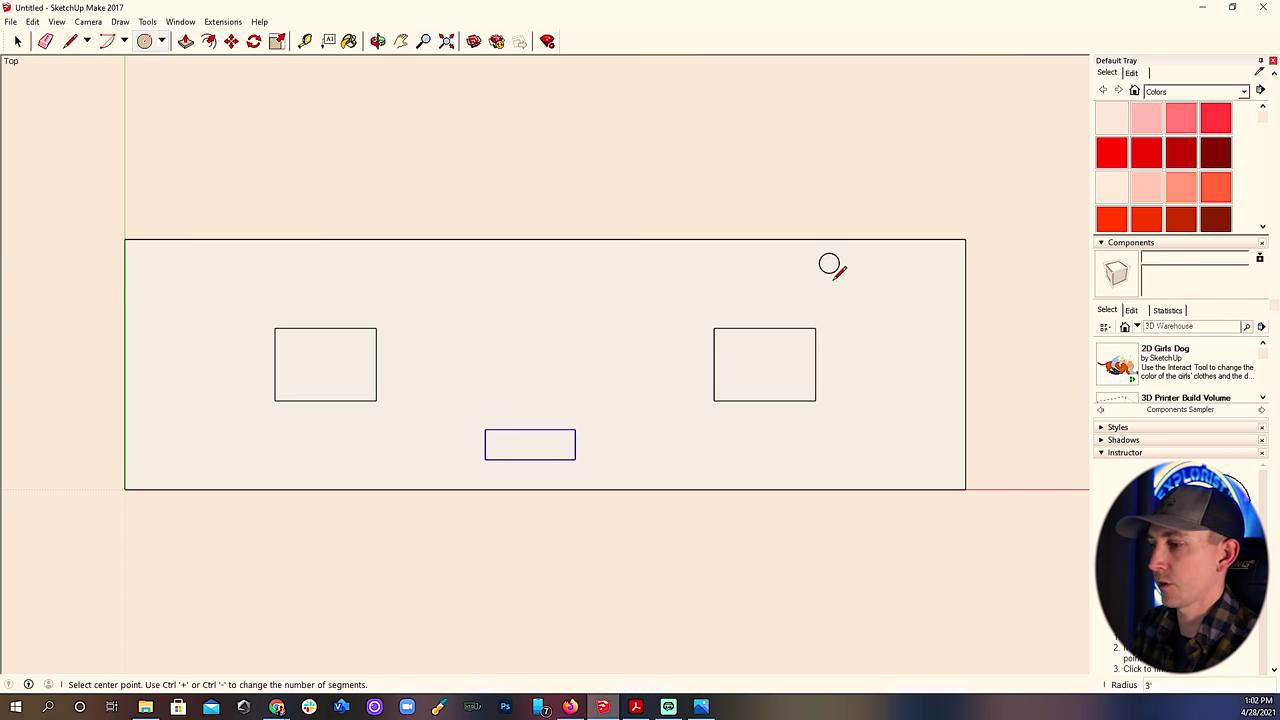
pyautogui.write('"')
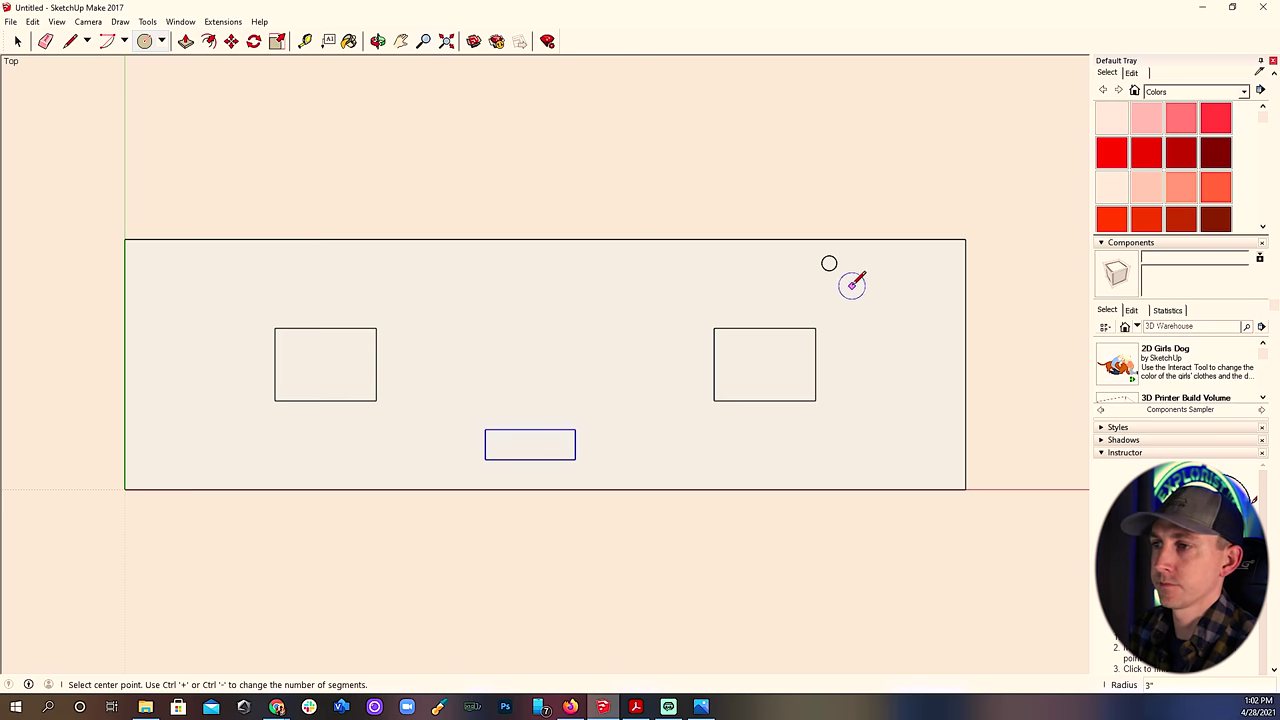
pyautogui.click(17, 41)
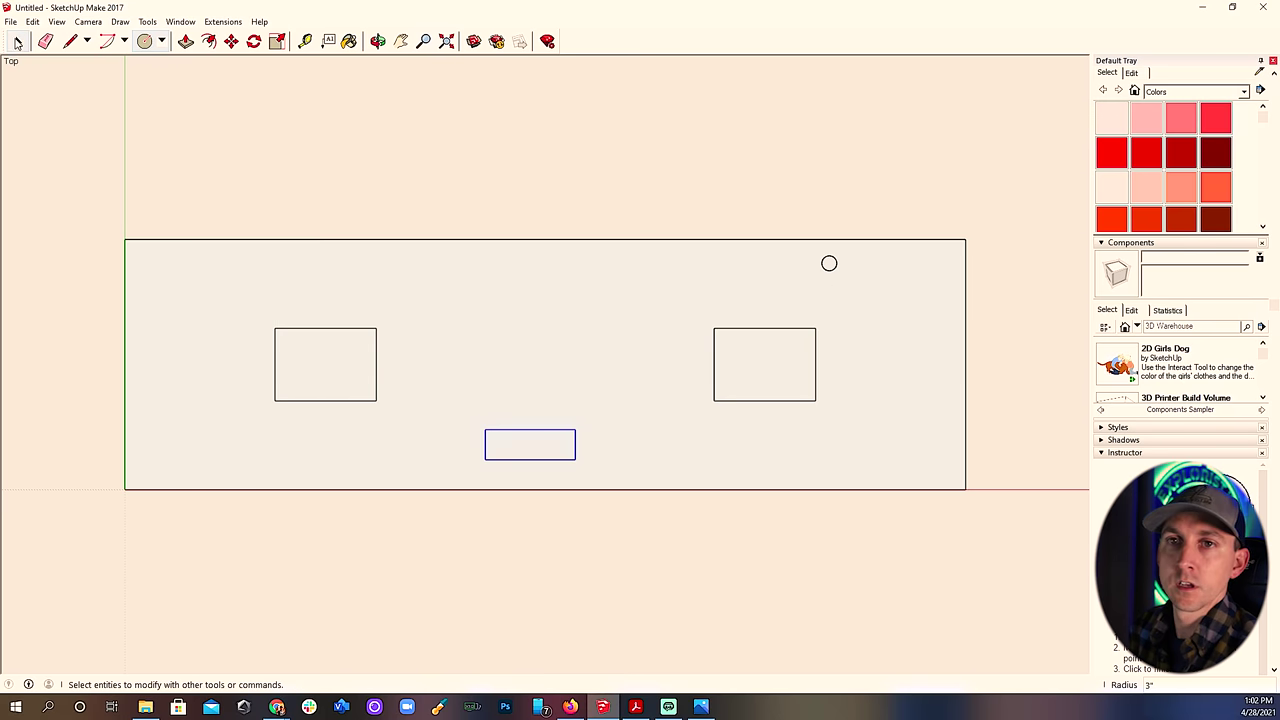
pyautogui.rightClick(829, 264)
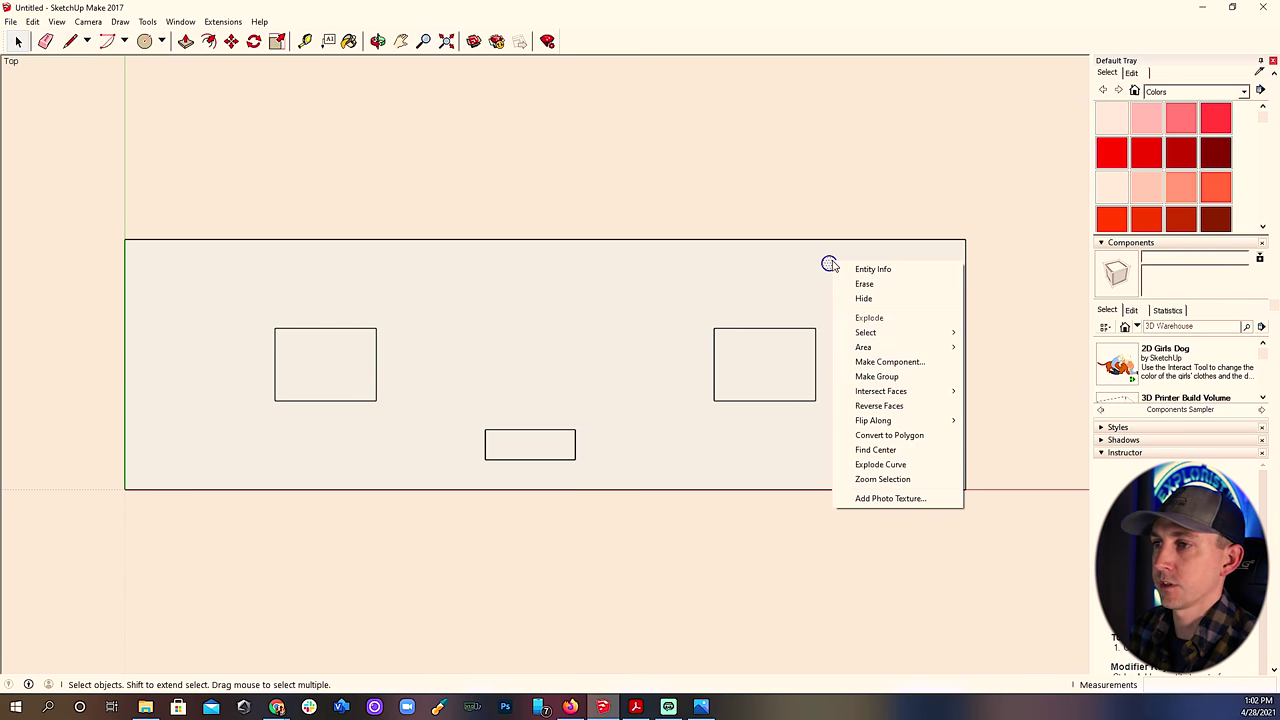
pyautogui.click(917, 377)
# Move the circle group 3', then place it 8" below the roof's top edge.
pyautogui.press('m')
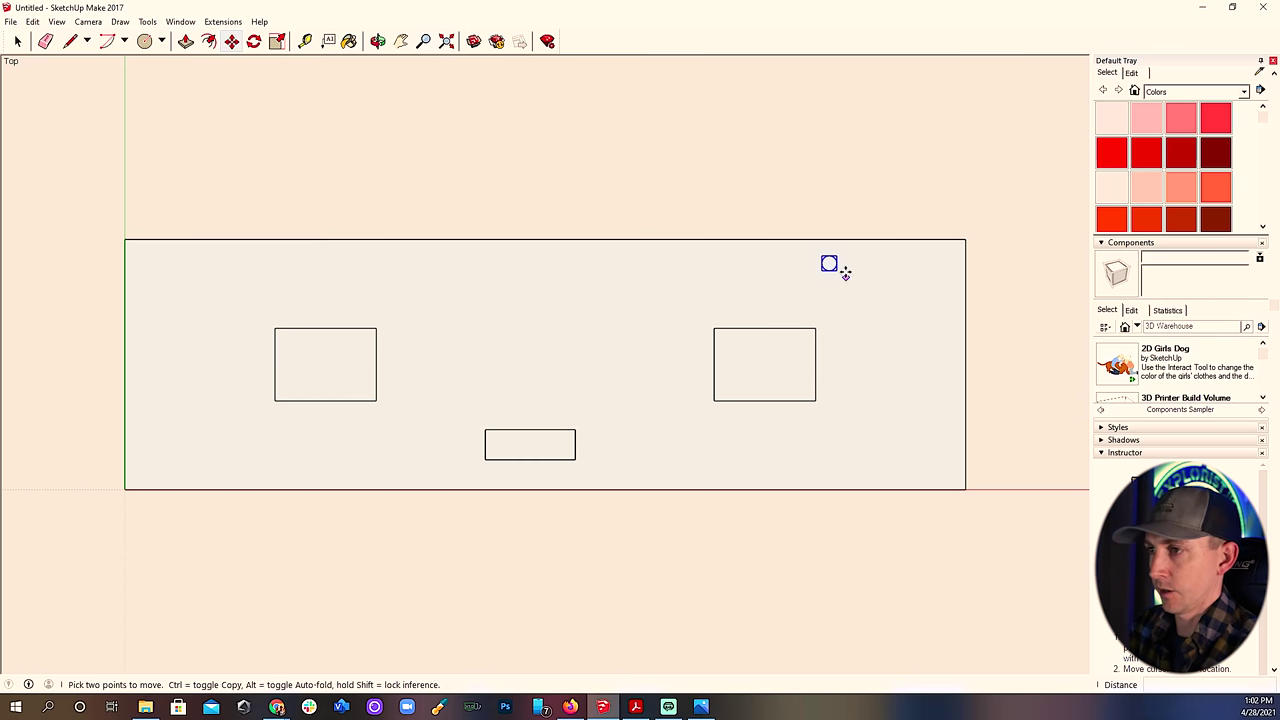
pyautogui.click(836, 264)
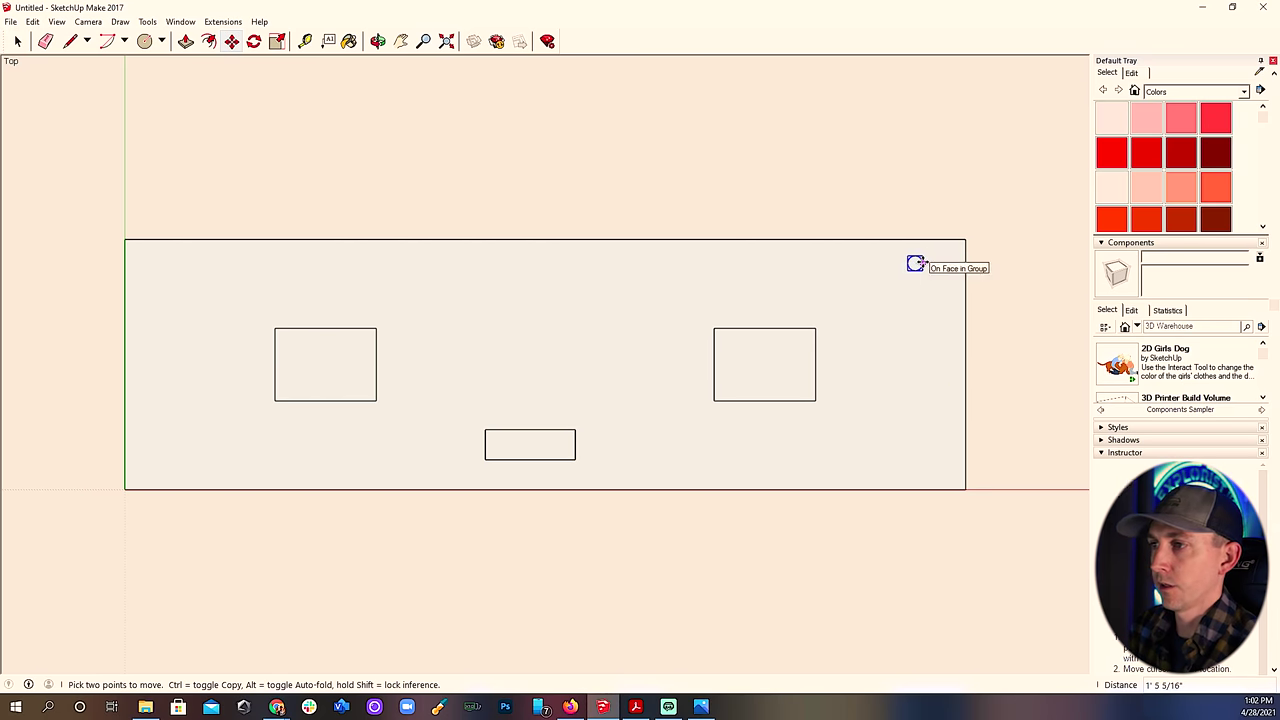
pyautogui.write("3'")
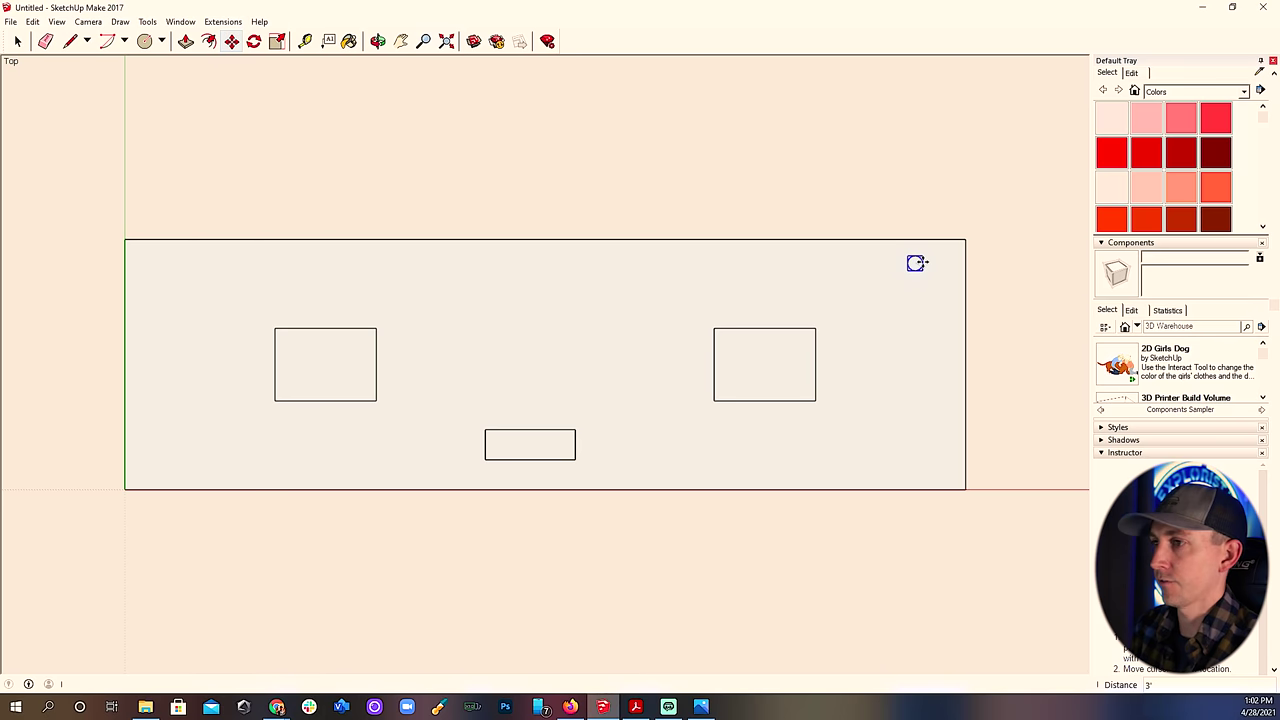
pyautogui.press('Return')
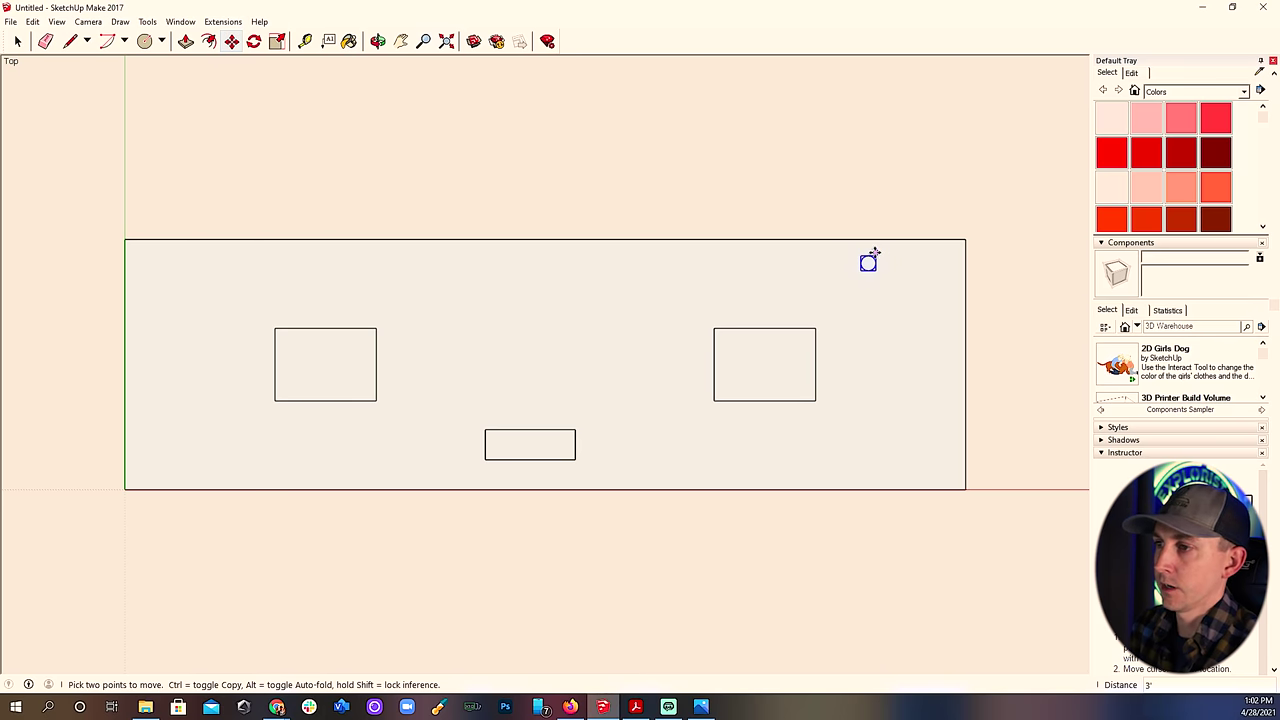
pyautogui.click(870, 250)
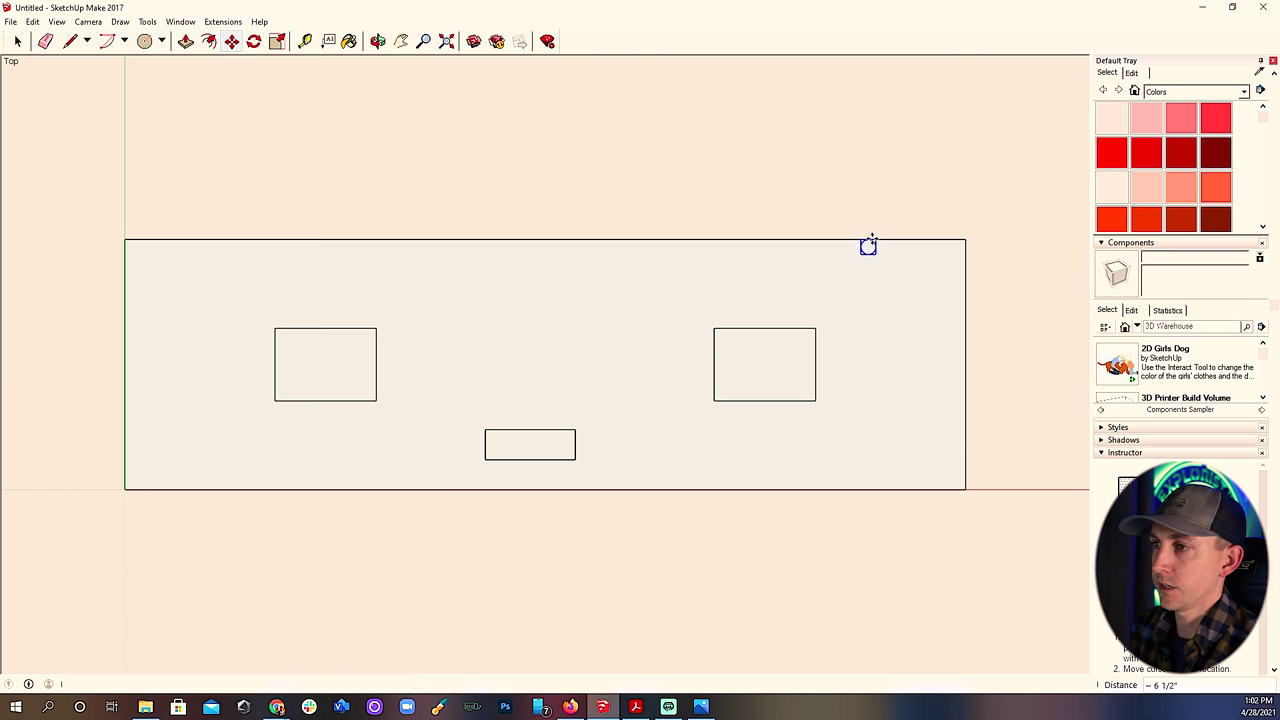
pyautogui.click(868, 246)
pyautogui.moveTo(868, 245); pyautogui.dragTo(868, 277)
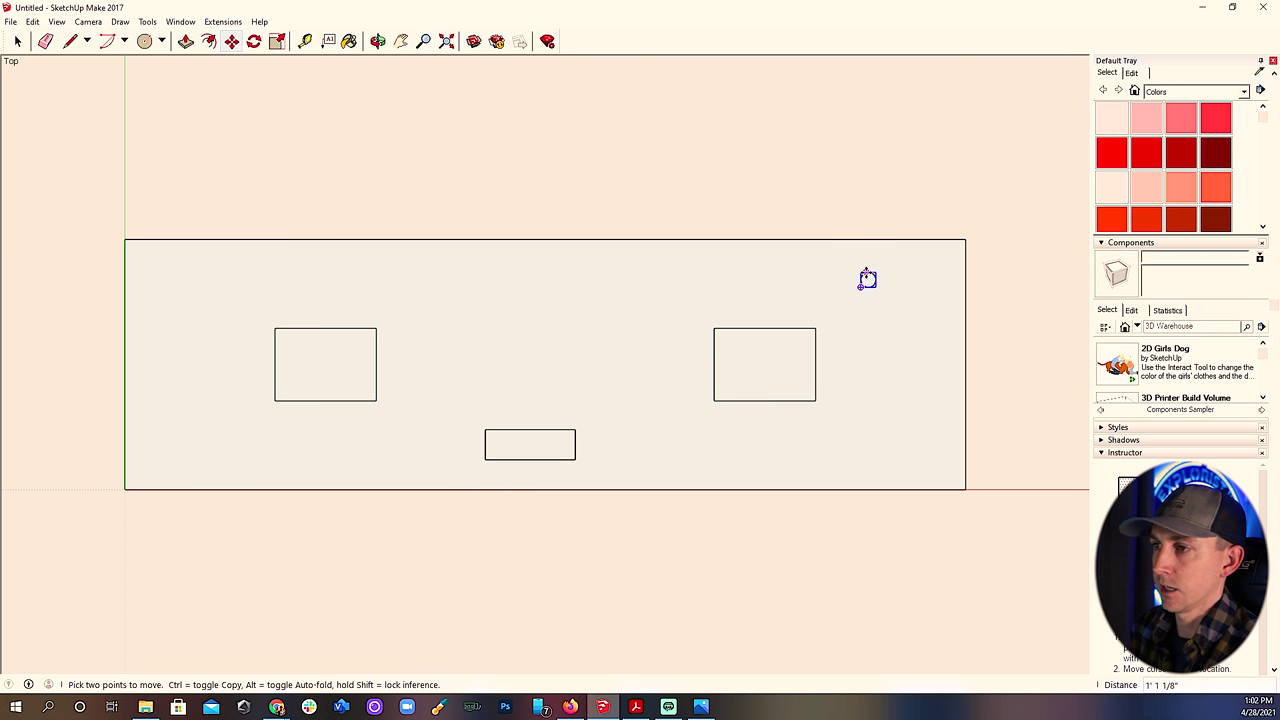
pyautogui.write('8')
pyautogui.press('Return')
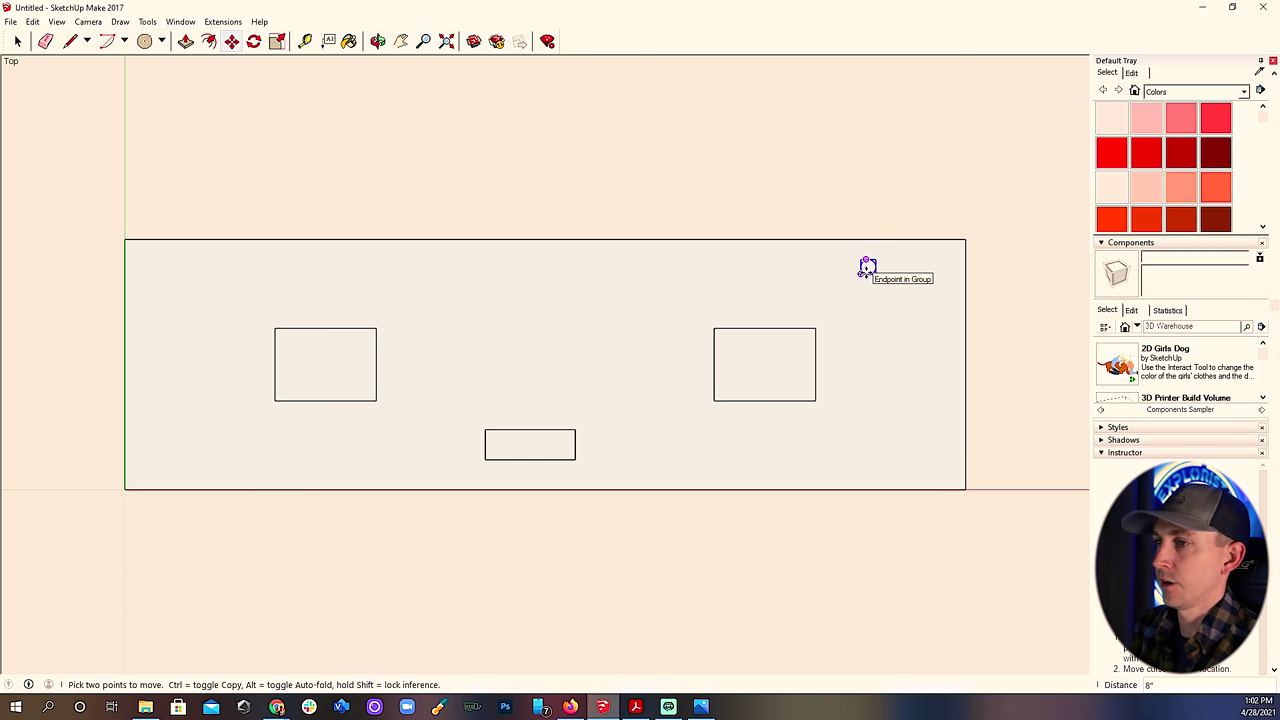
pyautogui.click(18, 42)
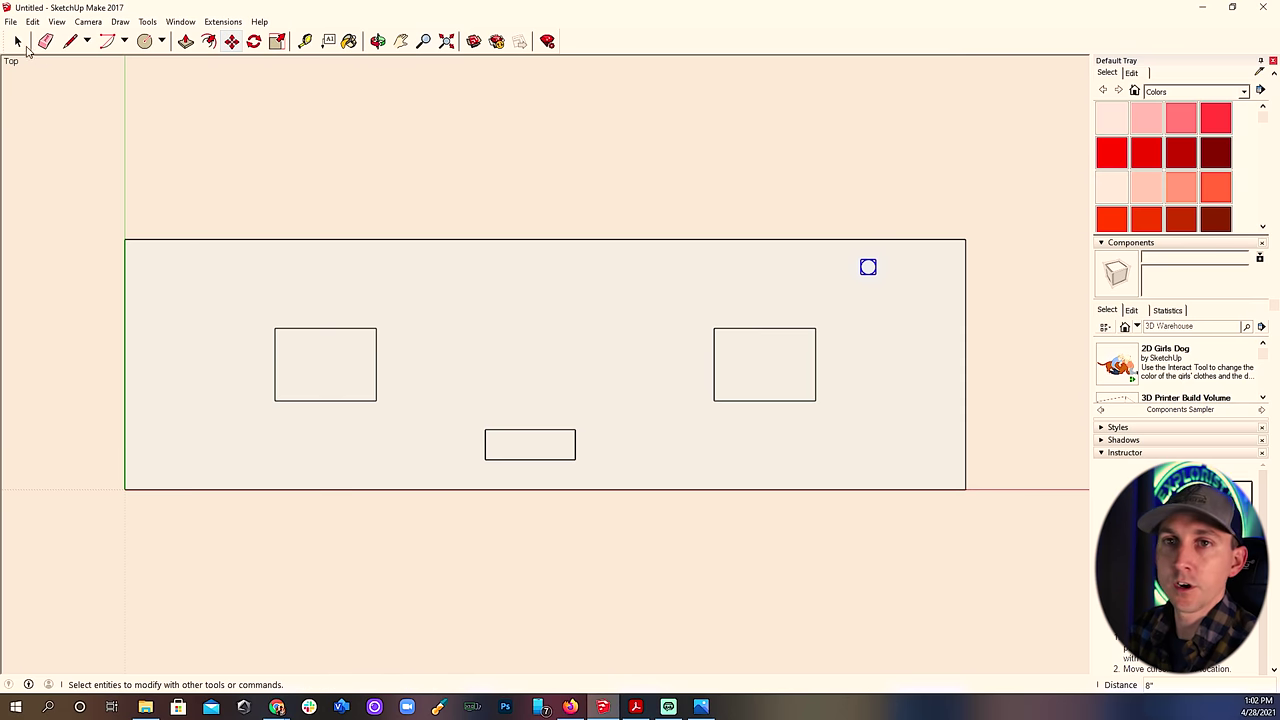
pyautogui.click(612, 186)
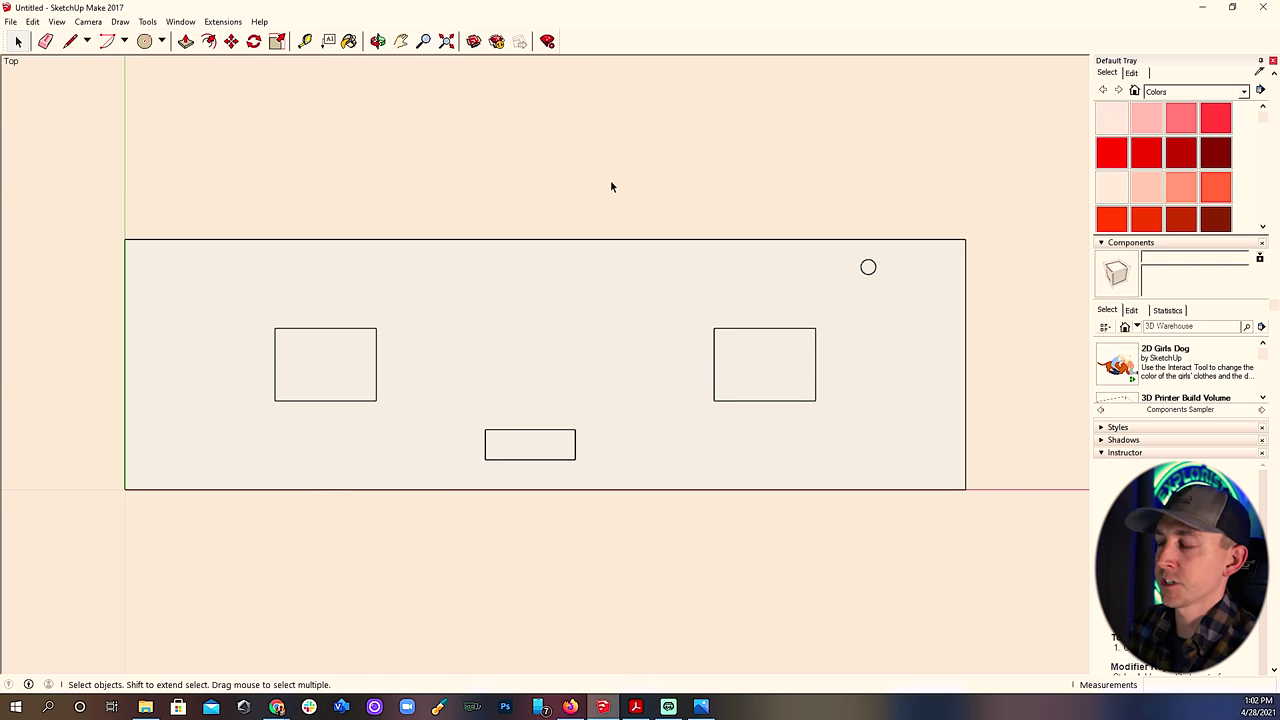
pyautogui.click(334, 356)
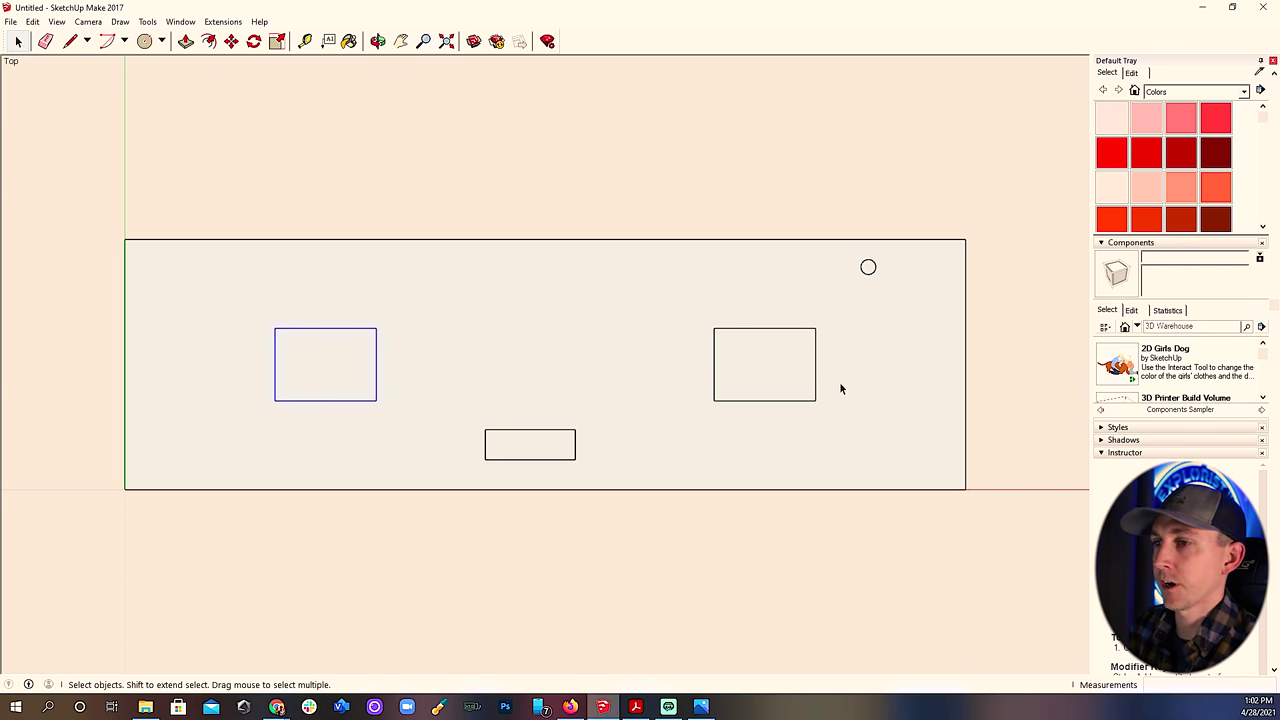
pyautogui.click(781, 369)
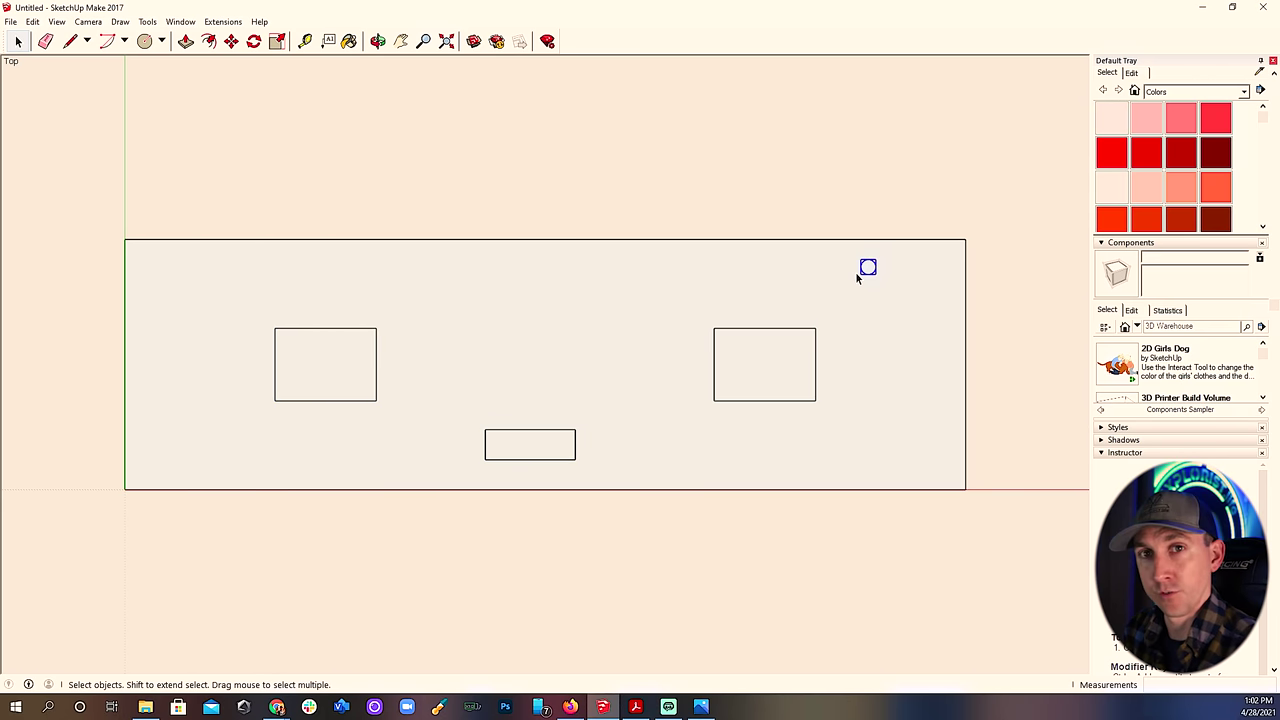
pyautogui.click(865, 204)
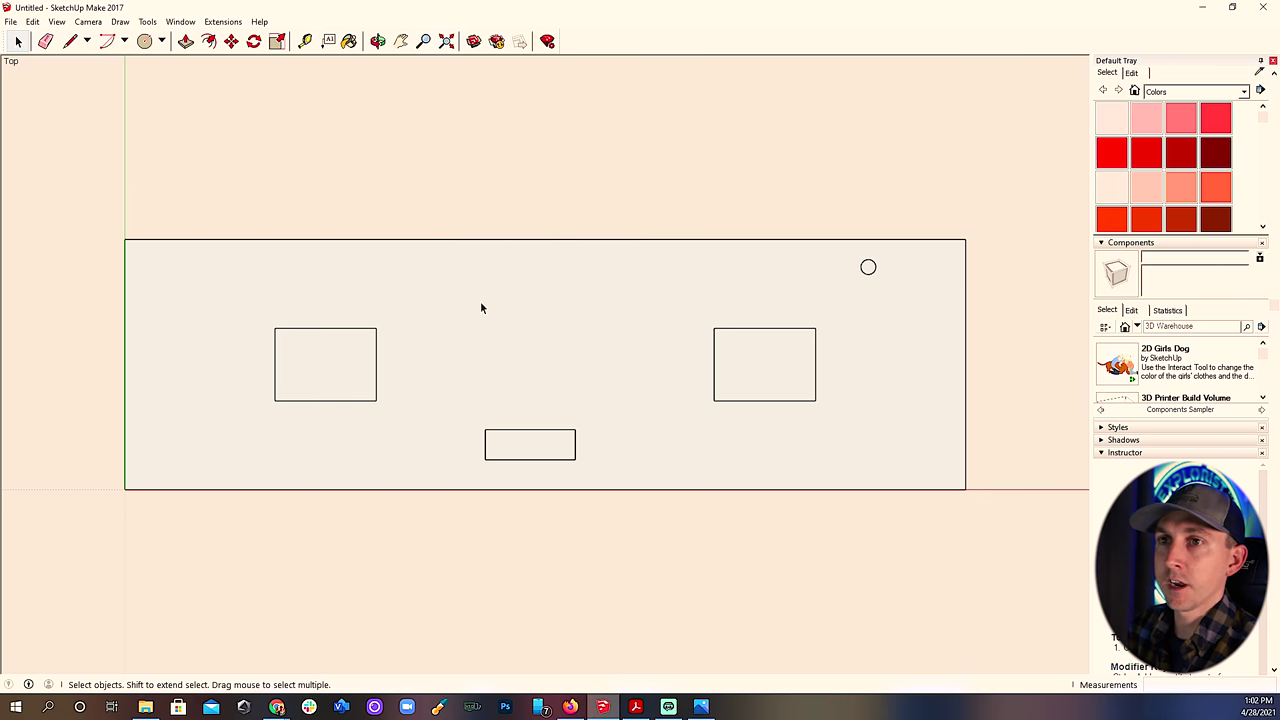
# Add a dimension from the roof's top-left to bottom-left corner, showing 8' 4" beside the edge.
pyautogui.click(122, 22)
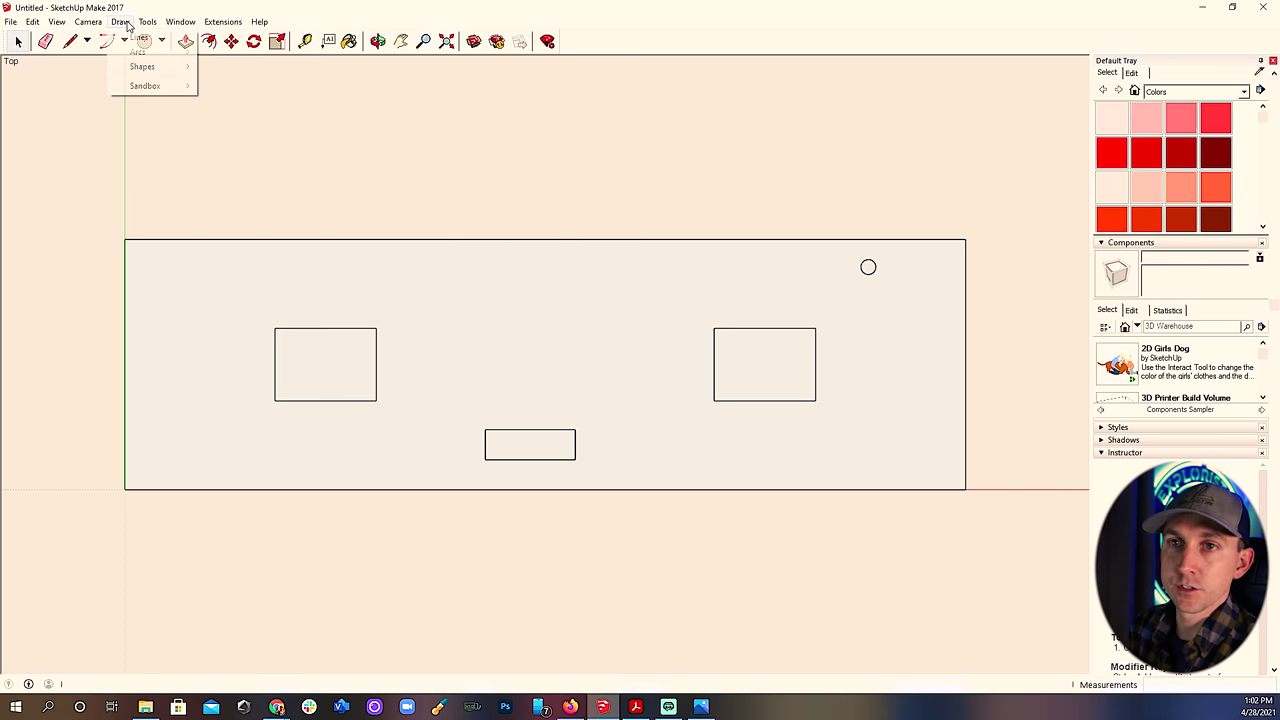
pyautogui.moveTo(147, 22)
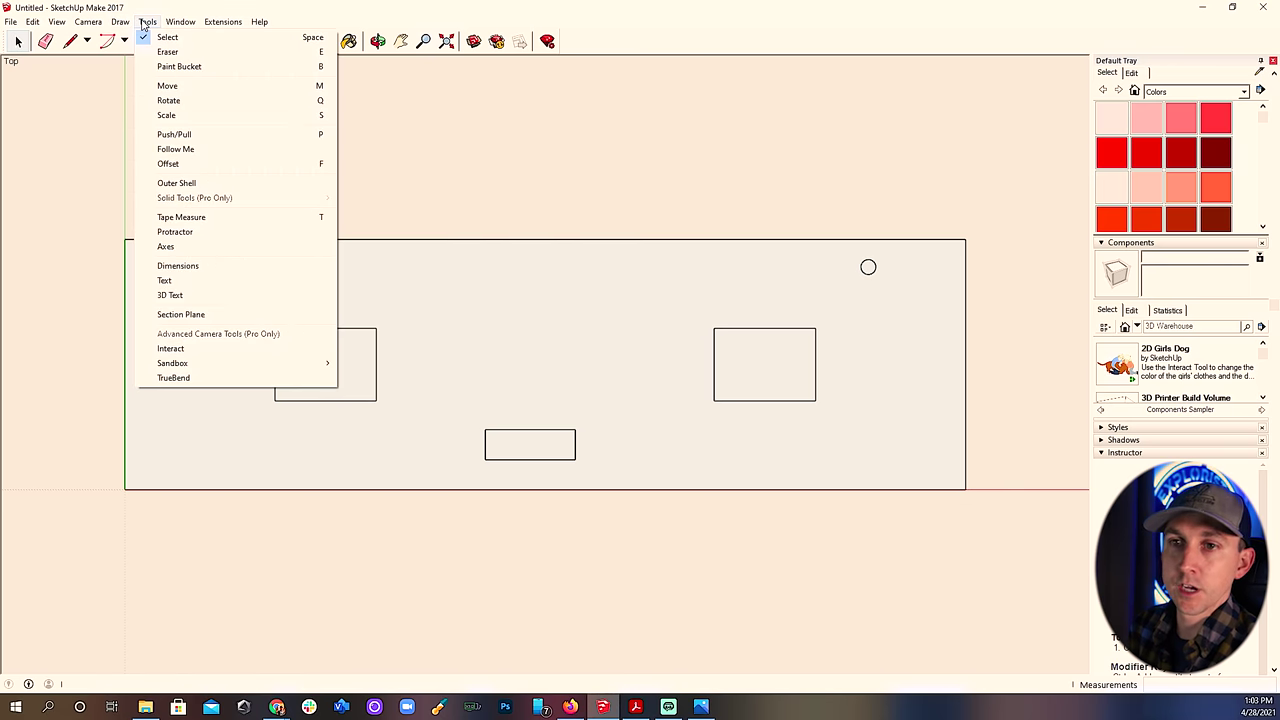
pyautogui.click(178, 266)
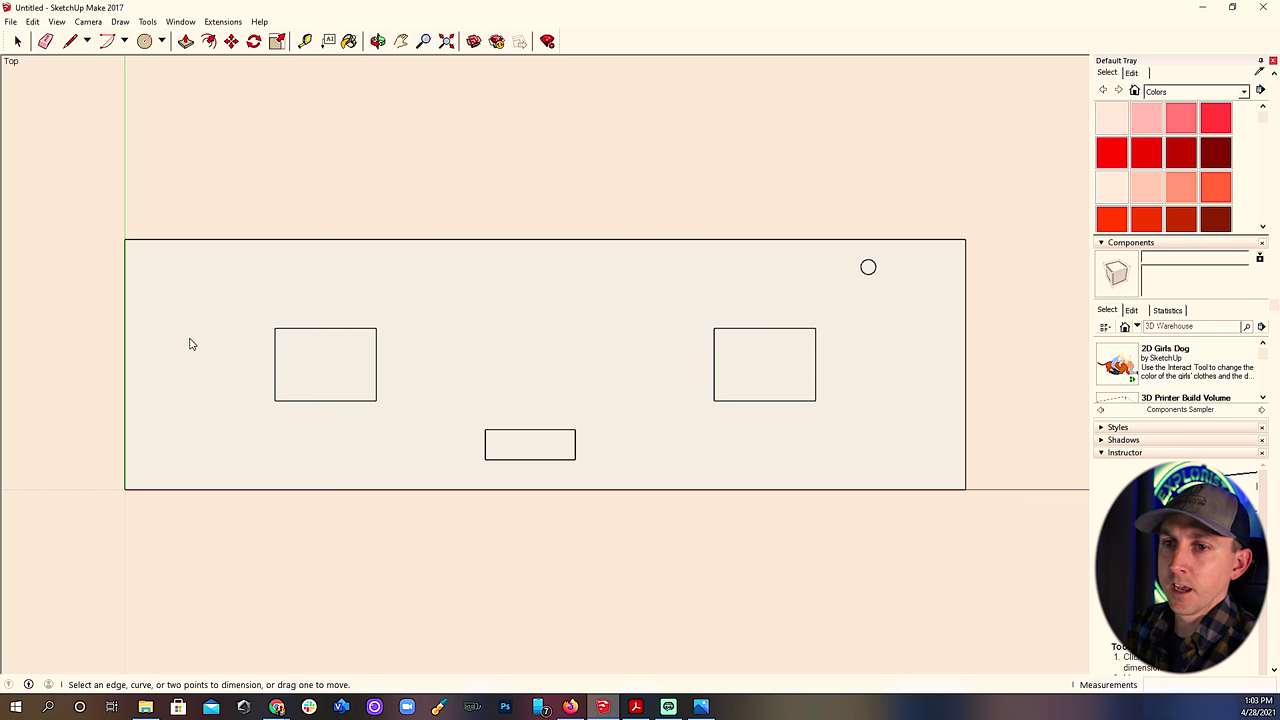
pyautogui.click(276, 332)
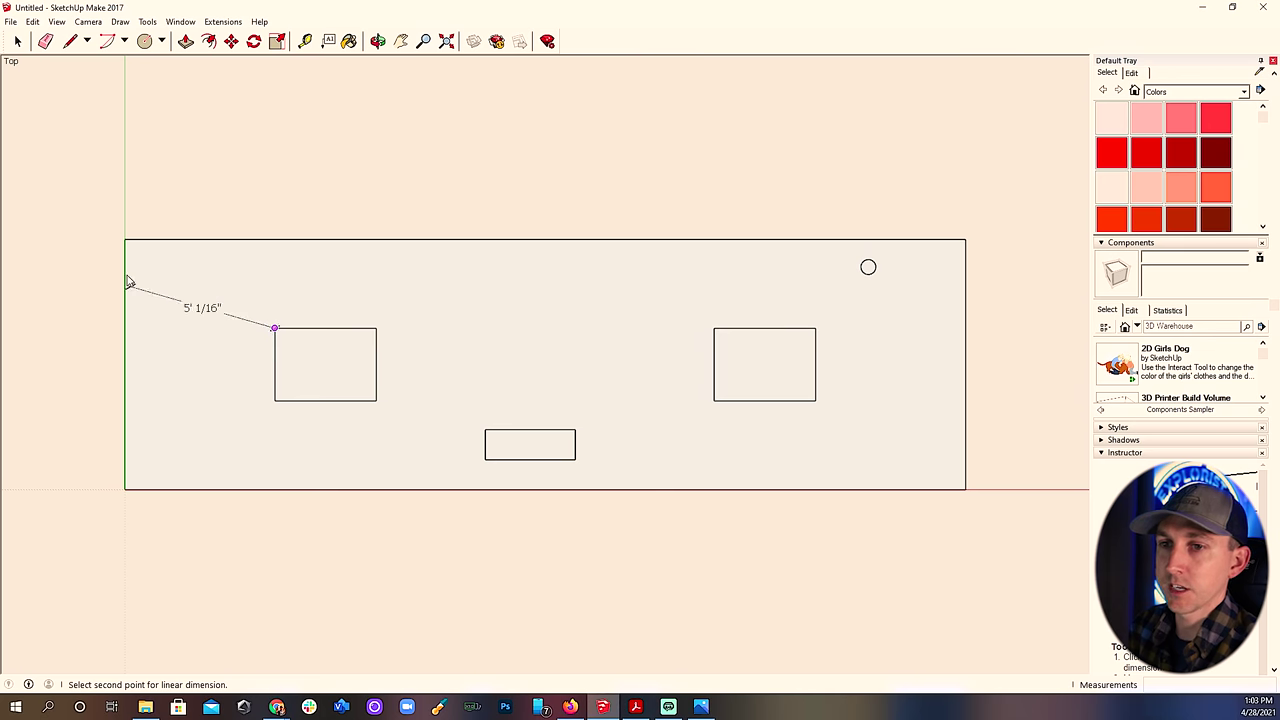
pyautogui.click(124, 240)
pyautogui.press('Escape')
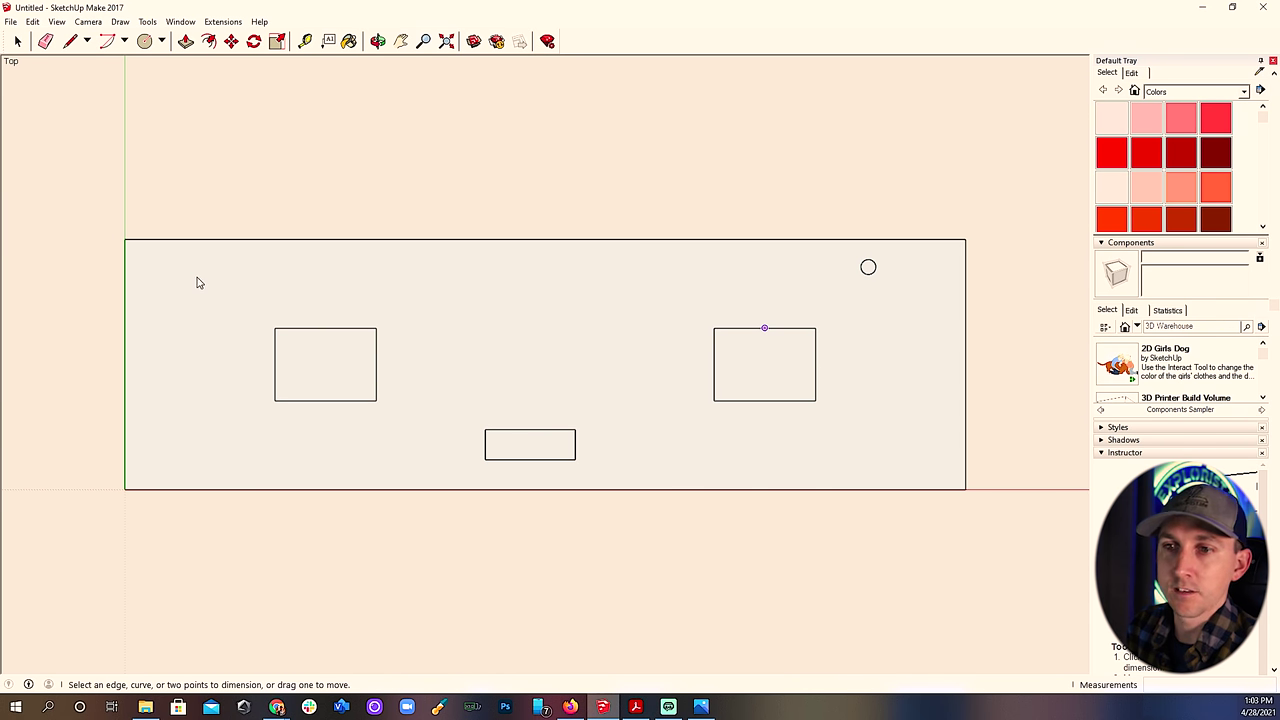
pyautogui.click(125, 241)
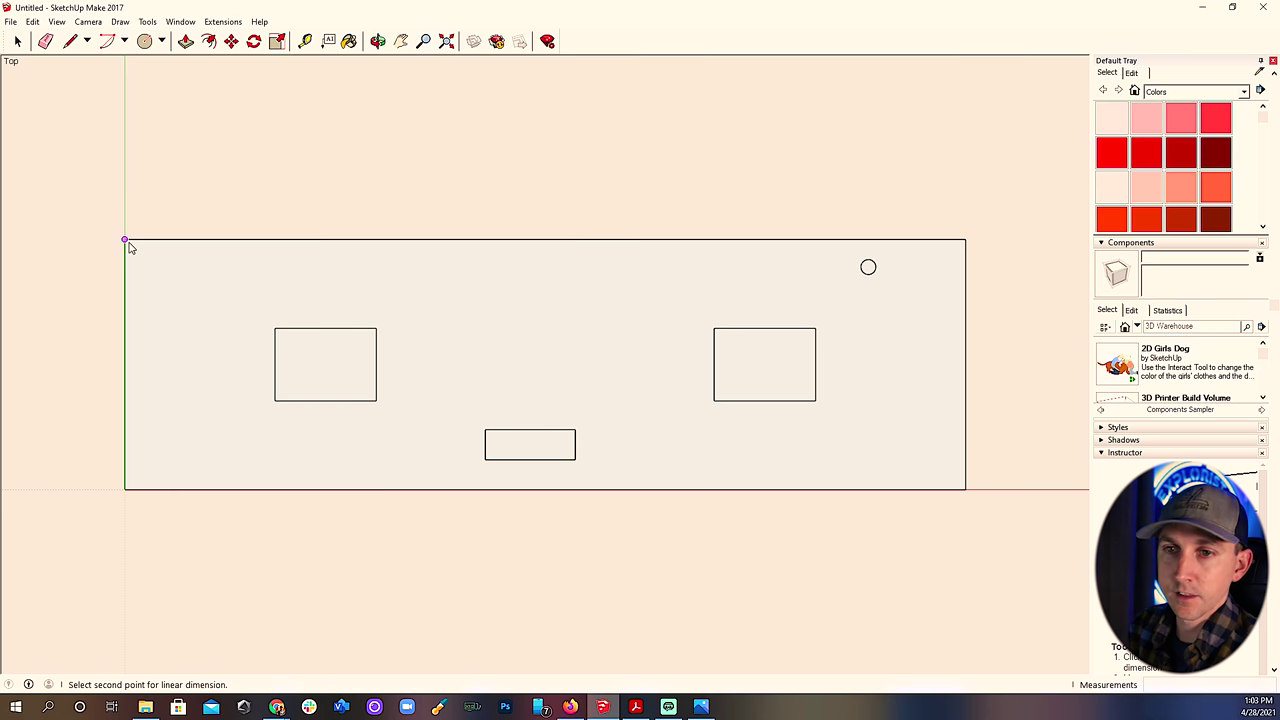
pyautogui.click(125, 489)
pyautogui.click(145, 492)
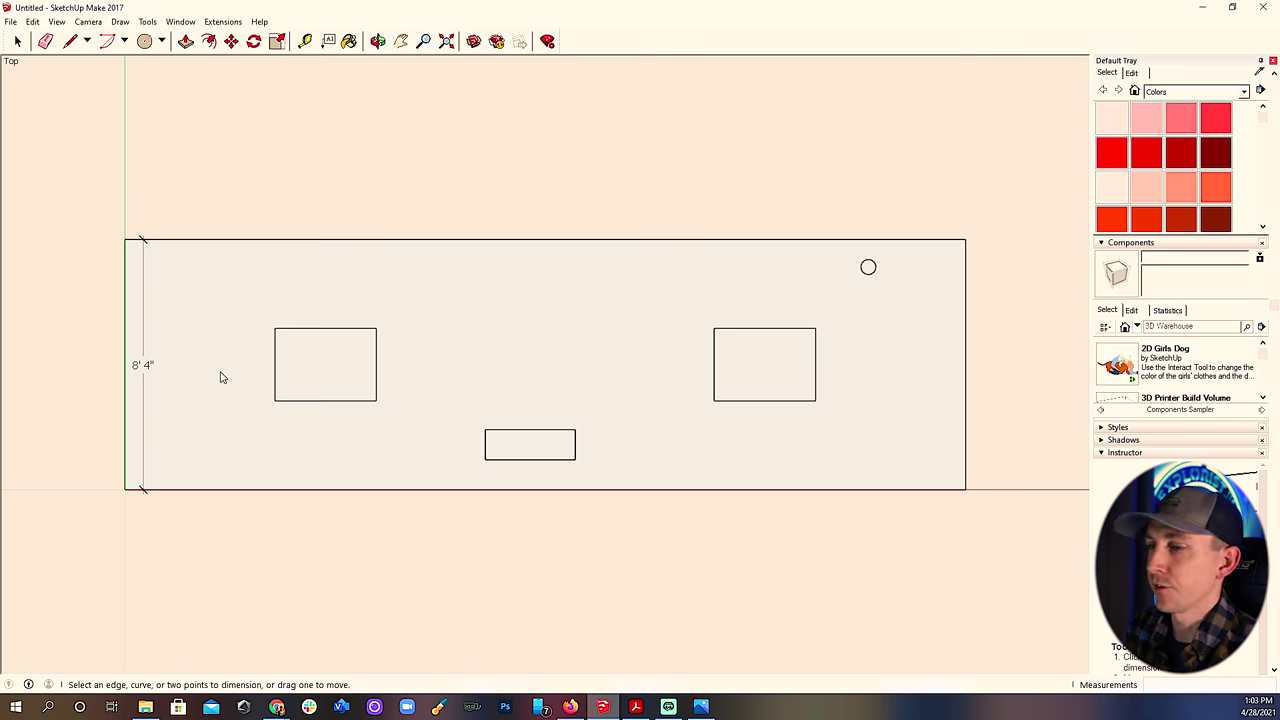
# Set Model Info length units to Decimal inches with 0.0" precision and close the dialog.
pyautogui.click(60, 22)
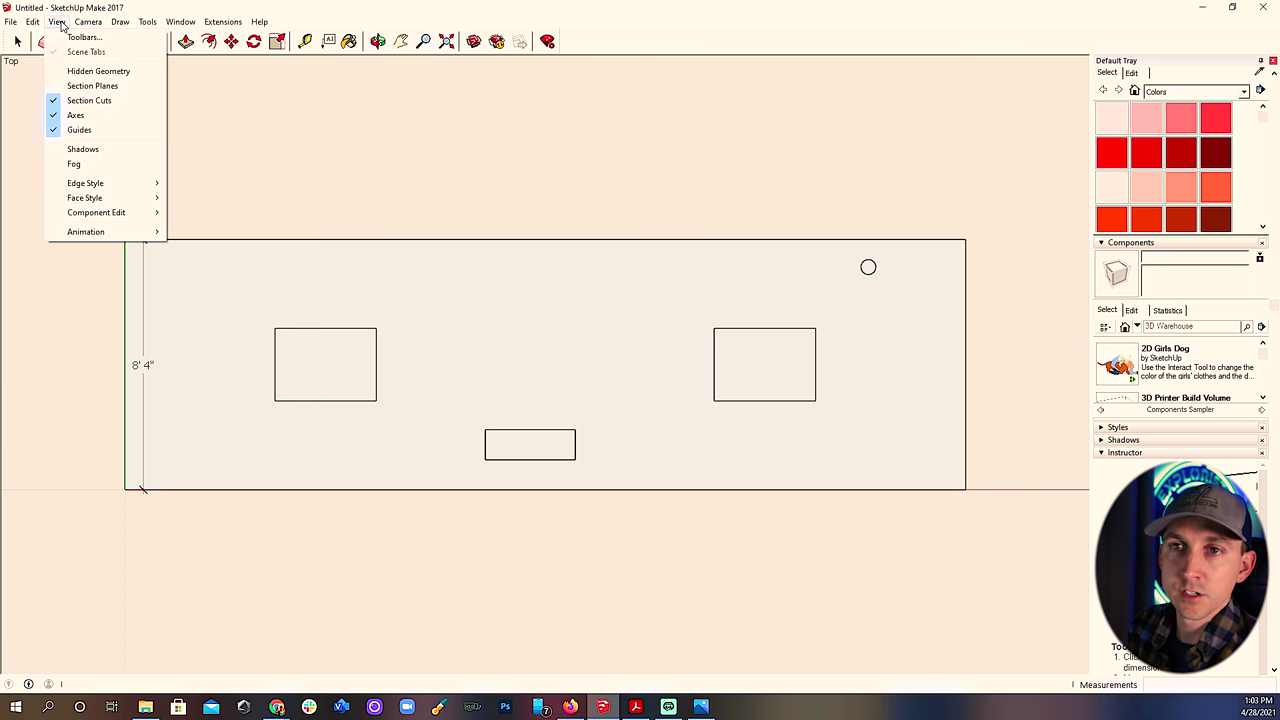
pyautogui.moveTo(41, 25)
pyautogui.moveTo(148, 24)
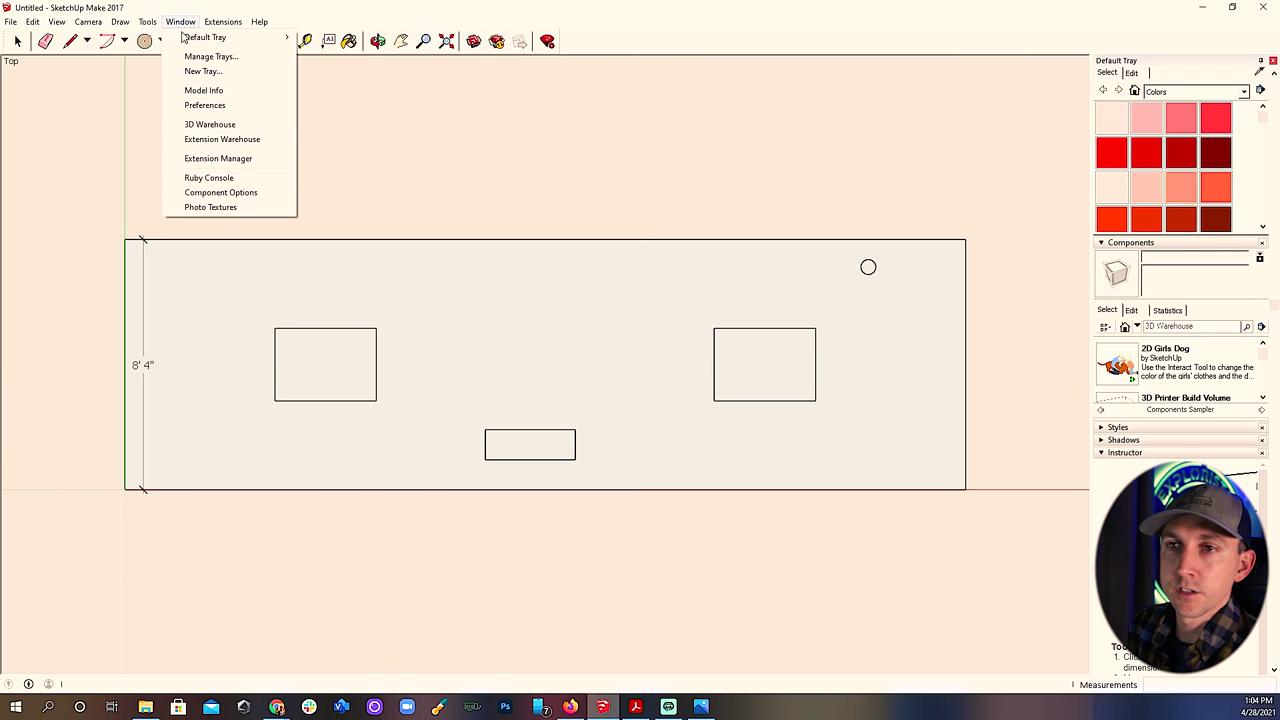
pyautogui.click(209, 91)
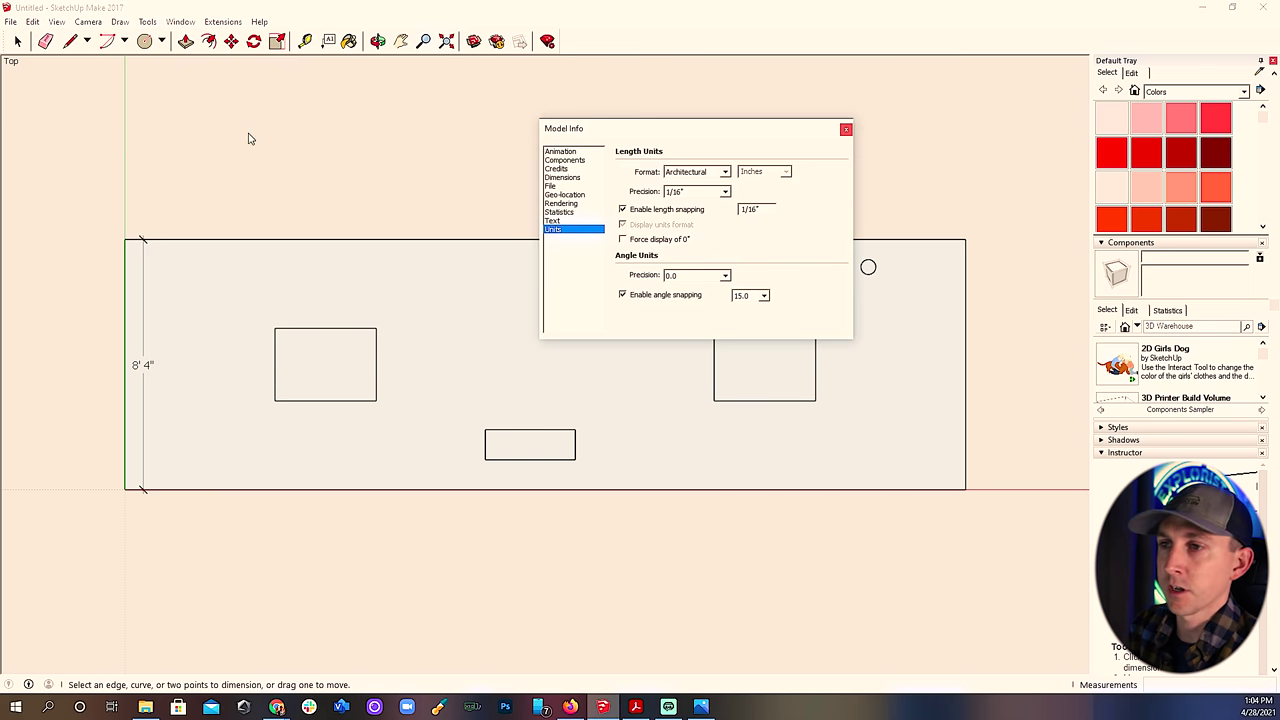
pyautogui.click(726, 172)
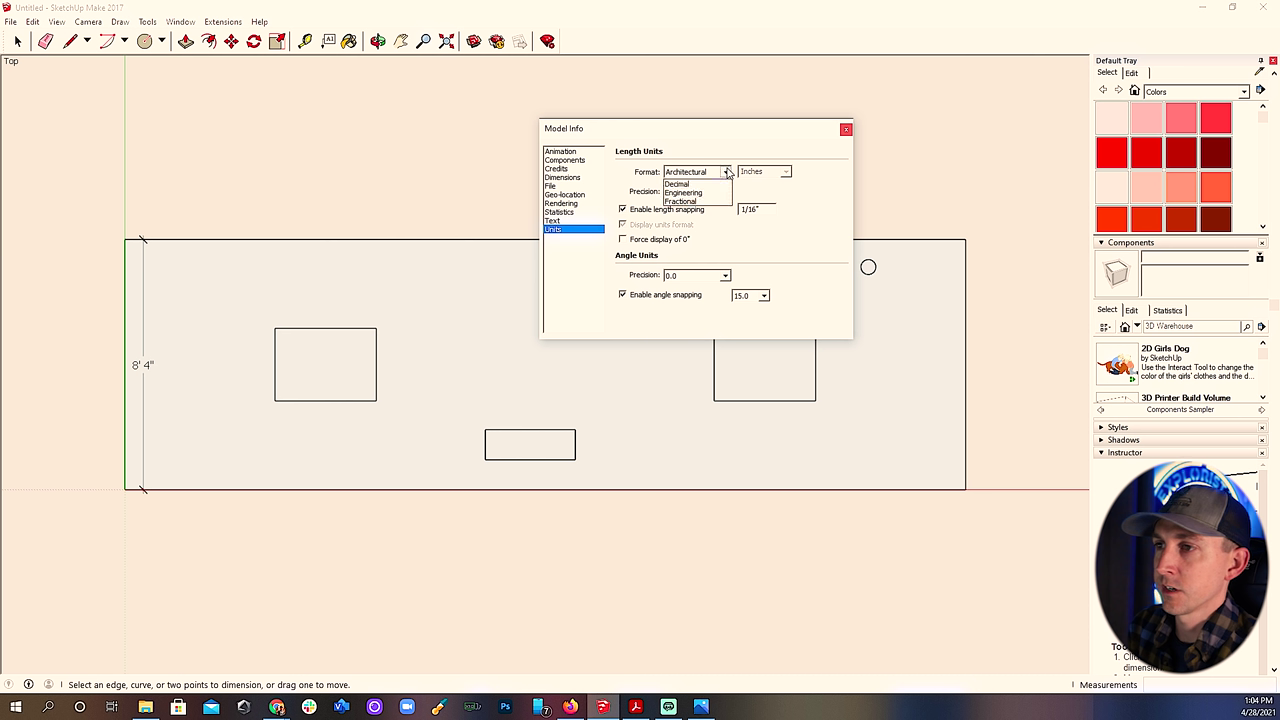
pyautogui.click(692, 204)
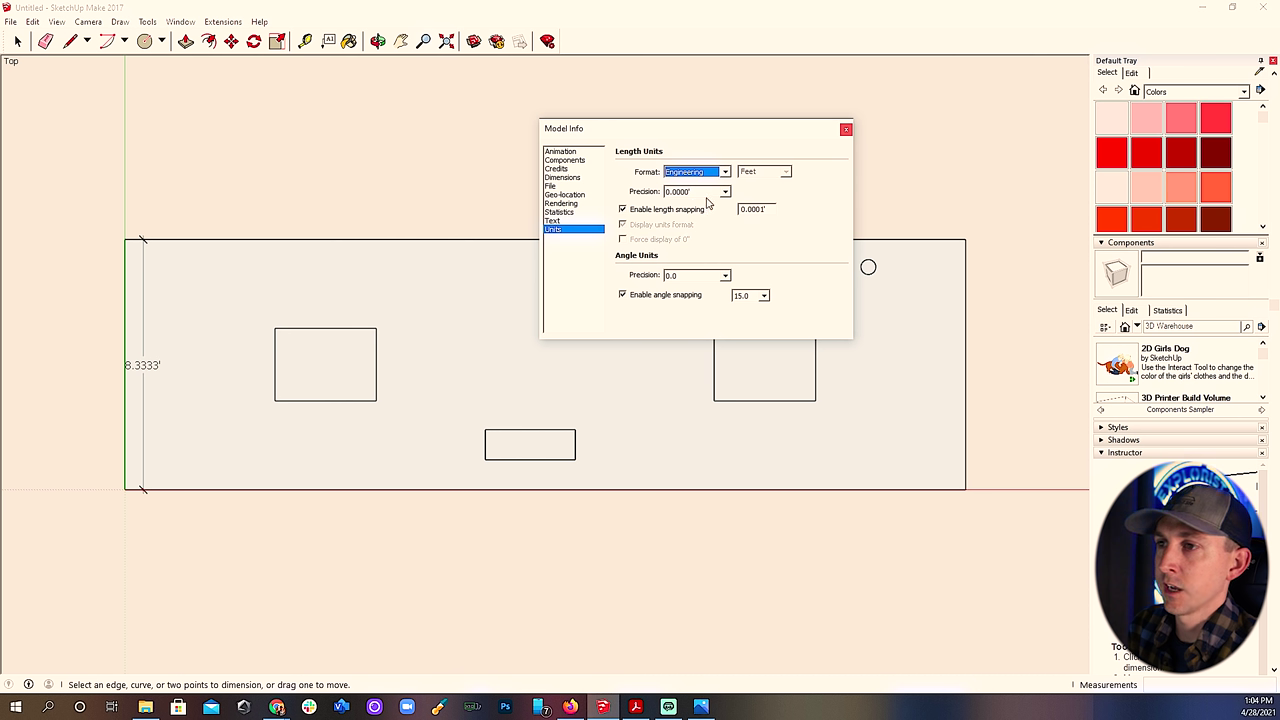
pyautogui.click(725, 192)
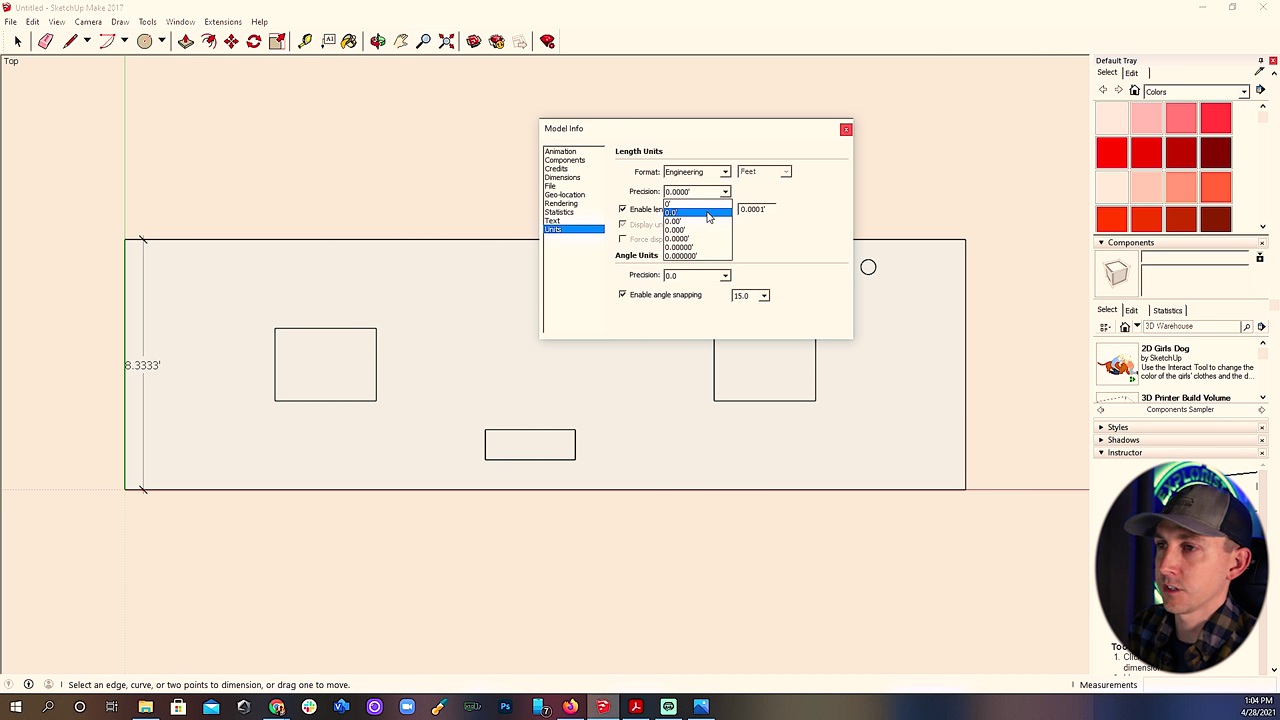
pyautogui.click(700, 212)
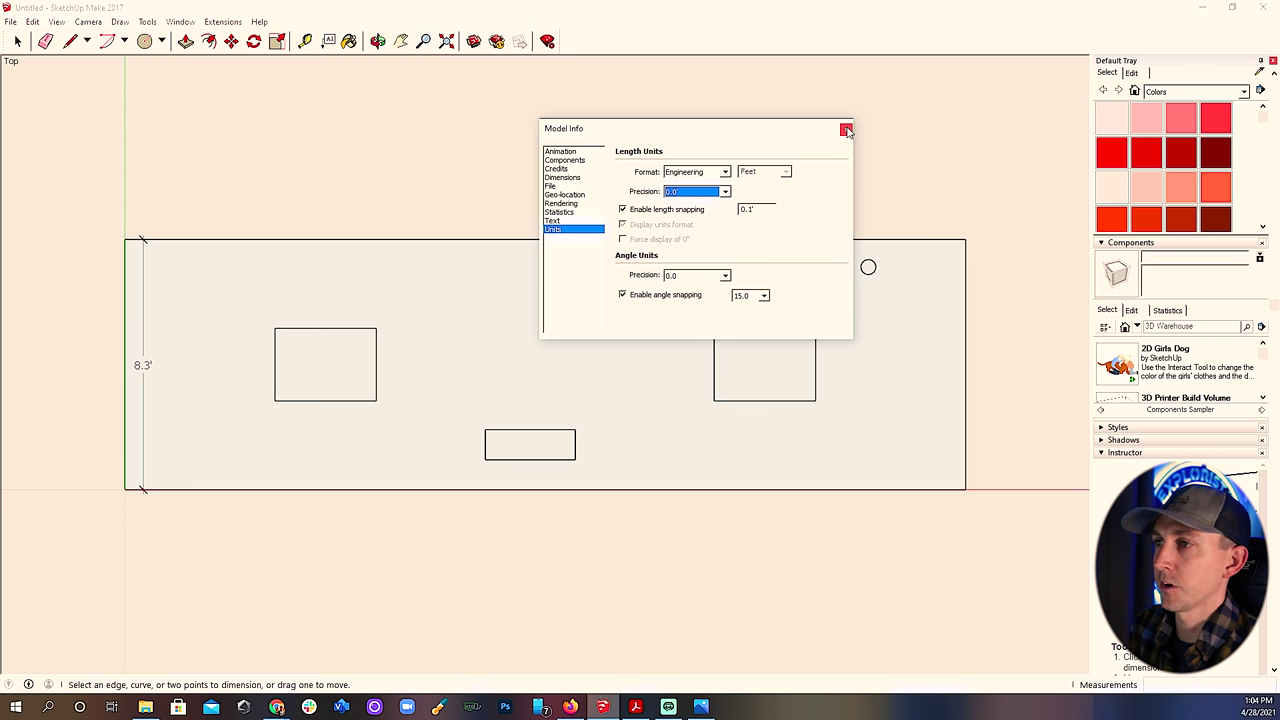
pyautogui.click(725, 172)
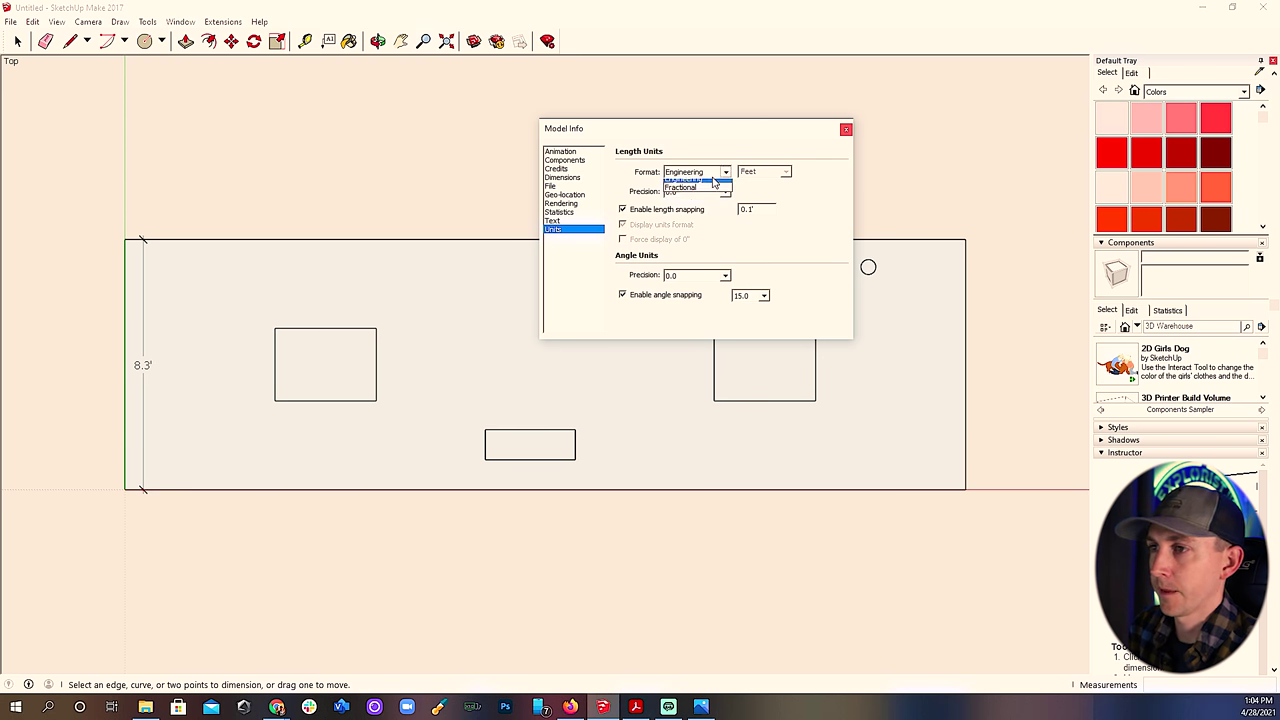
pyautogui.click(712, 212)
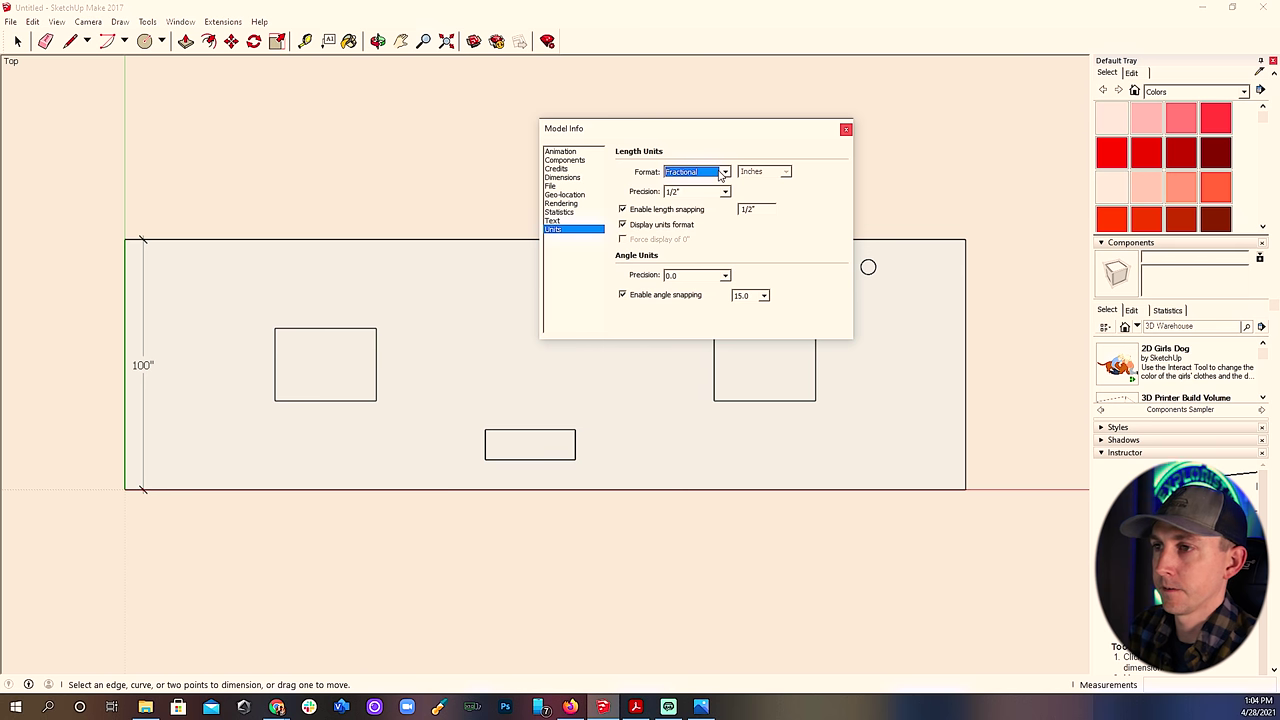
pyautogui.click(725, 173)
pyautogui.click(705, 196)
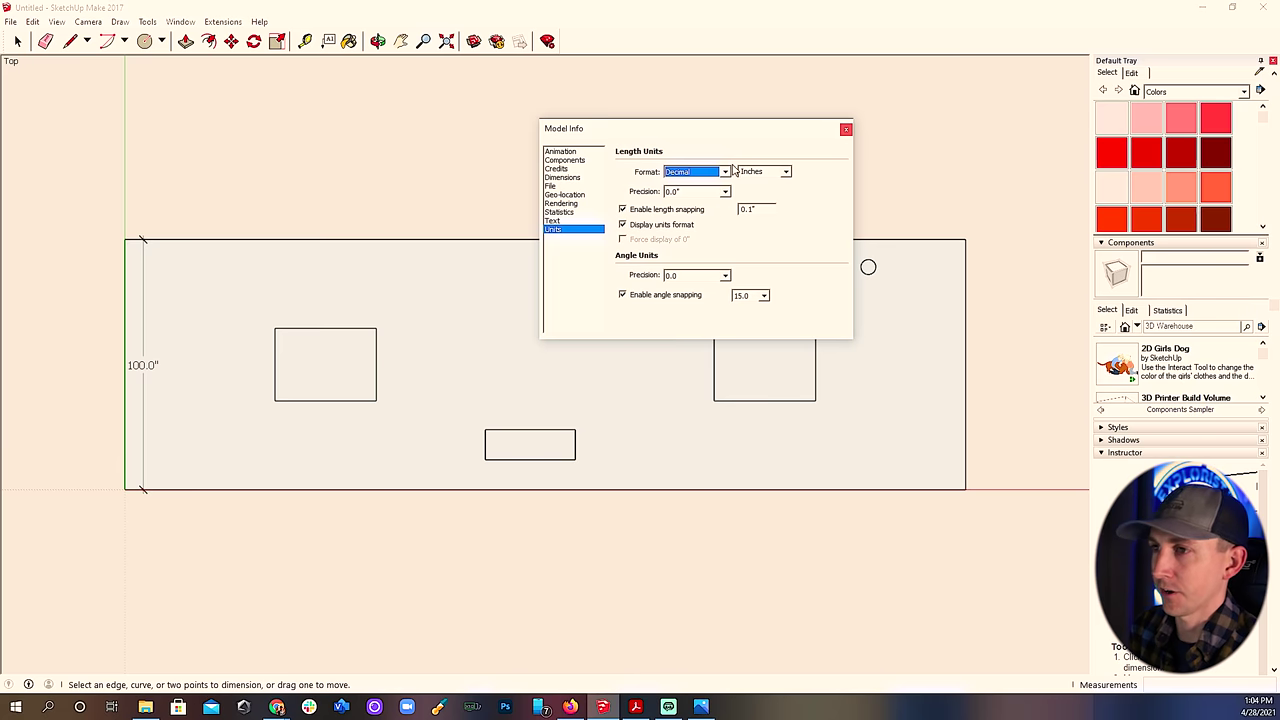
pyautogui.click(845, 131)
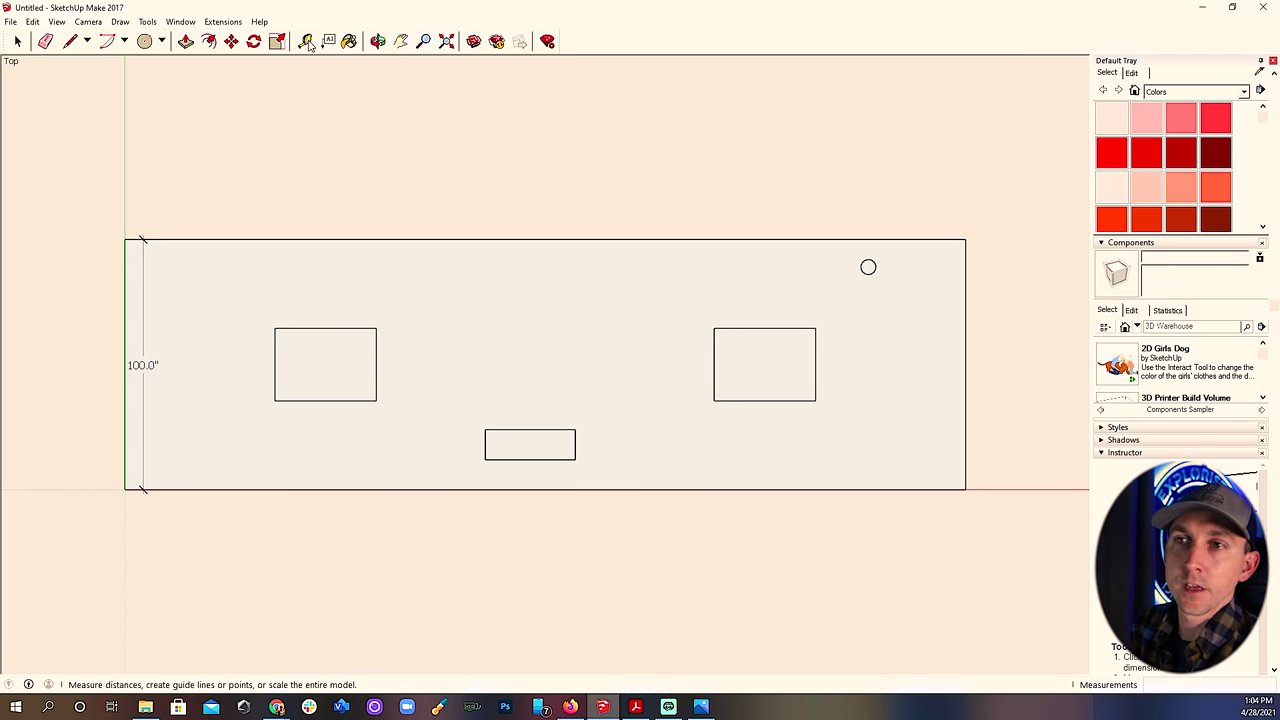
# Add 100.0" height dimensions along the roof's left edge.
pyautogui.click(145, 22)
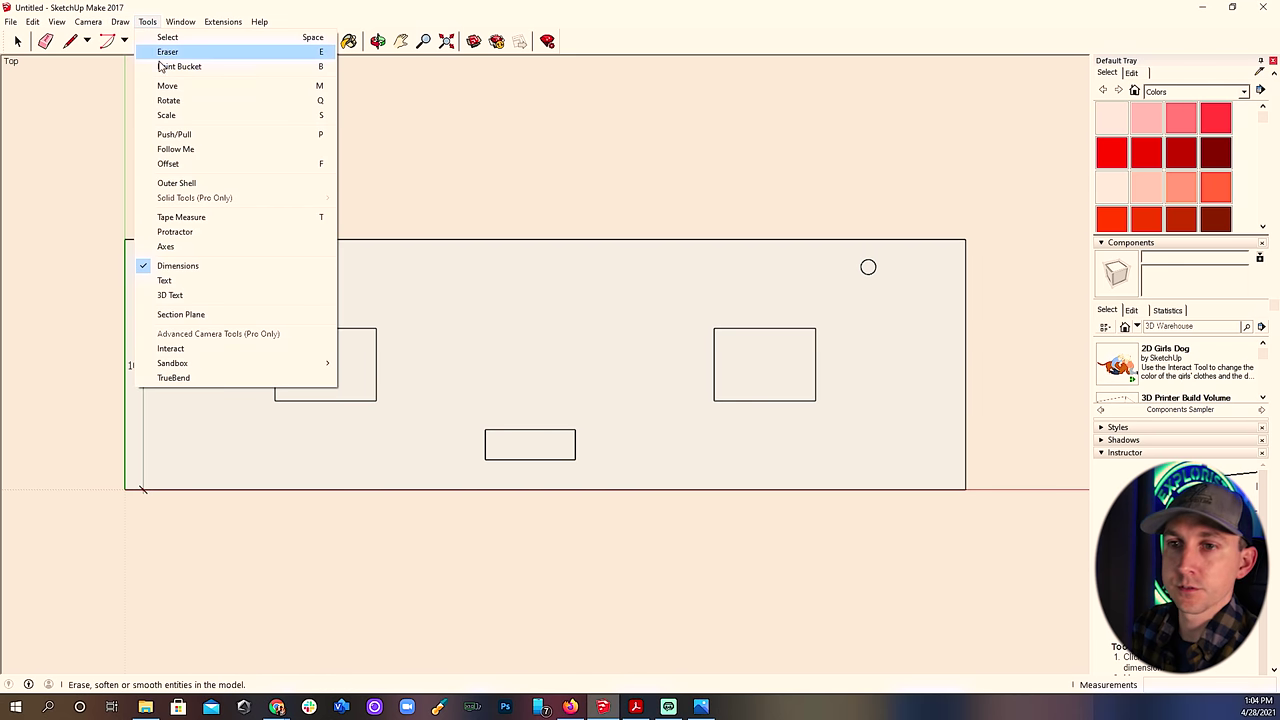
pyautogui.click(190, 266)
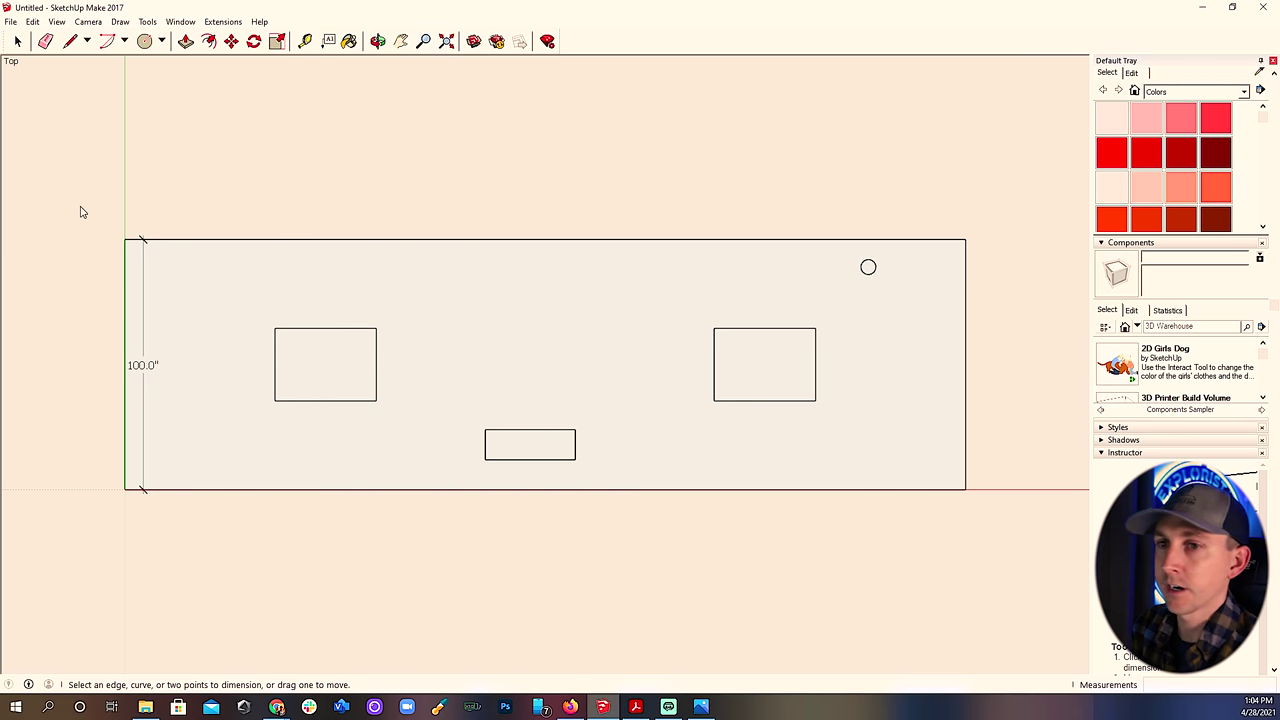
pyautogui.click(124, 240)
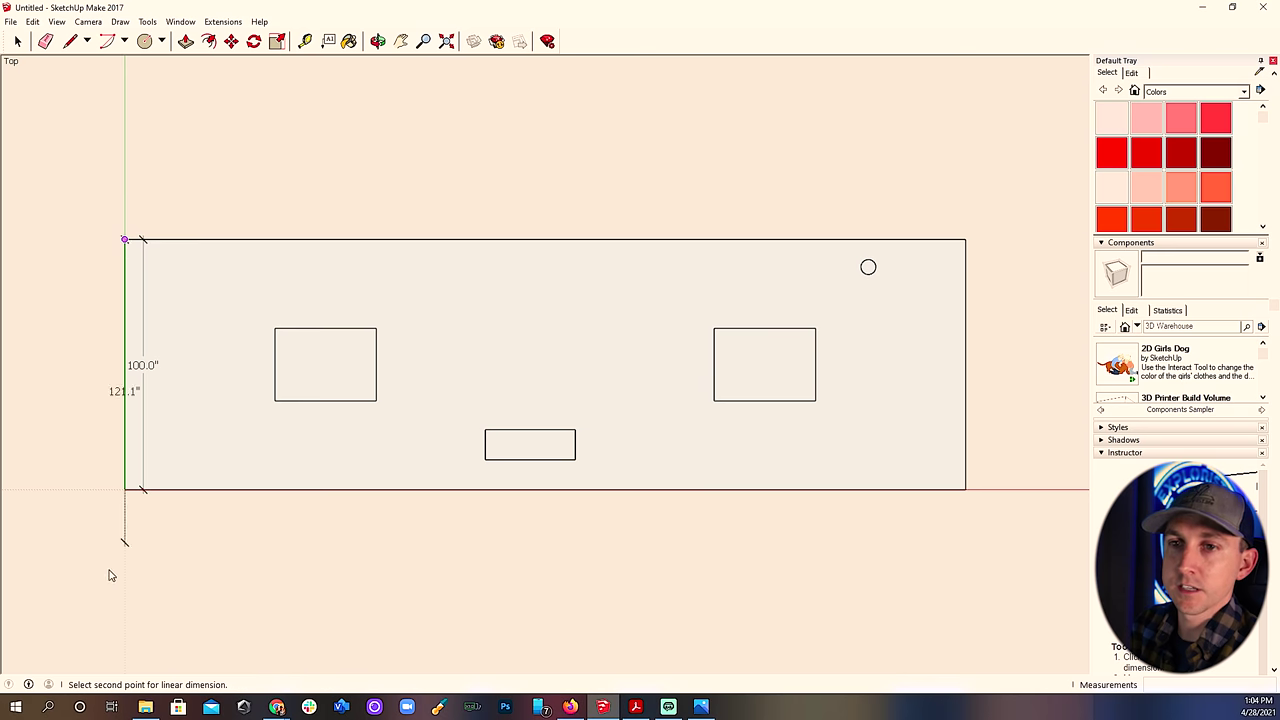
pyautogui.click(124, 490)
pyautogui.click(88, 345)
pyautogui.click(125, 241)
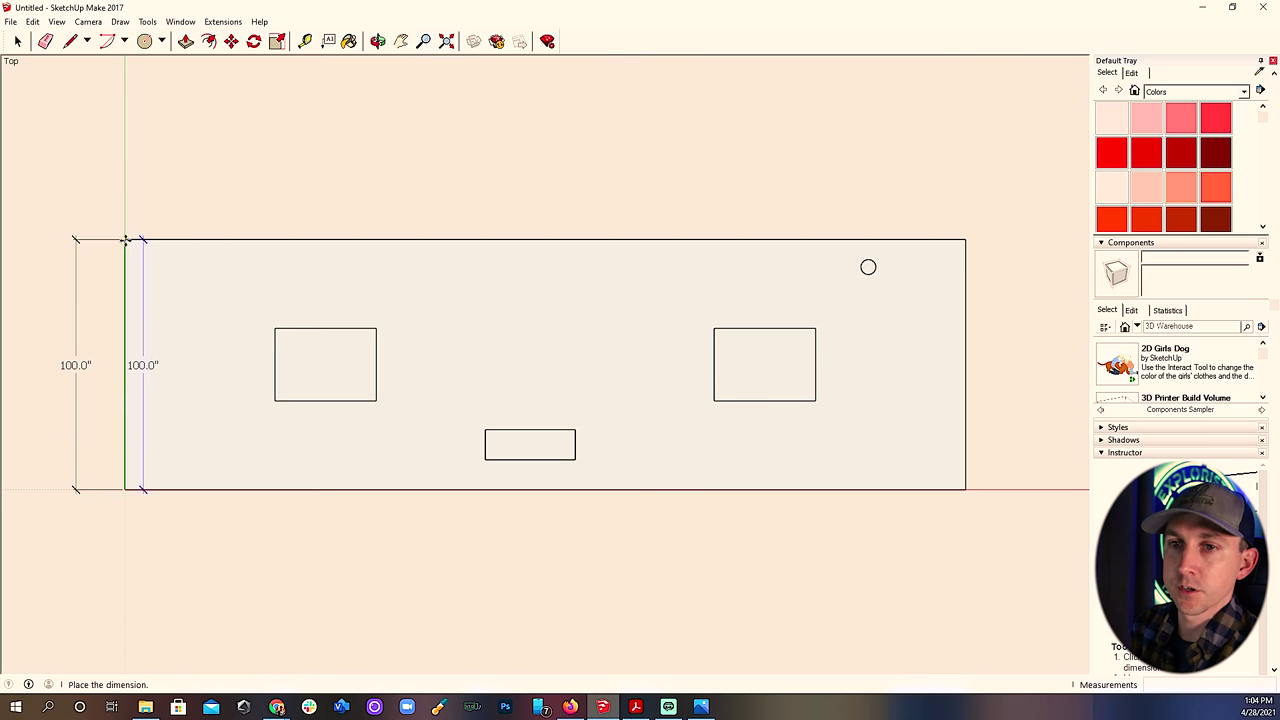
pyautogui.click(236, 251)
# Dimension the roof's 336.0" width above it and pull the inner 100.0" dimension near the edge.
pyautogui.click(125, 240)
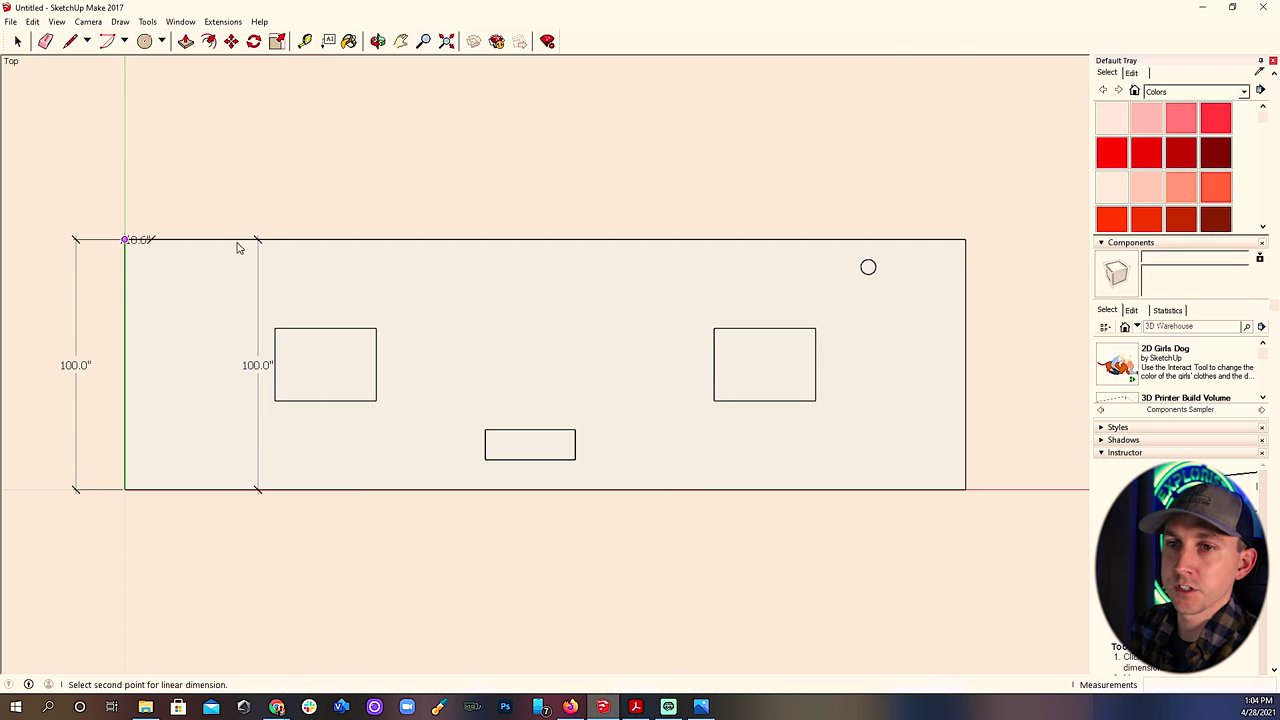
pyautogui.click(965, 240)
pyautogui.click(802, 202)
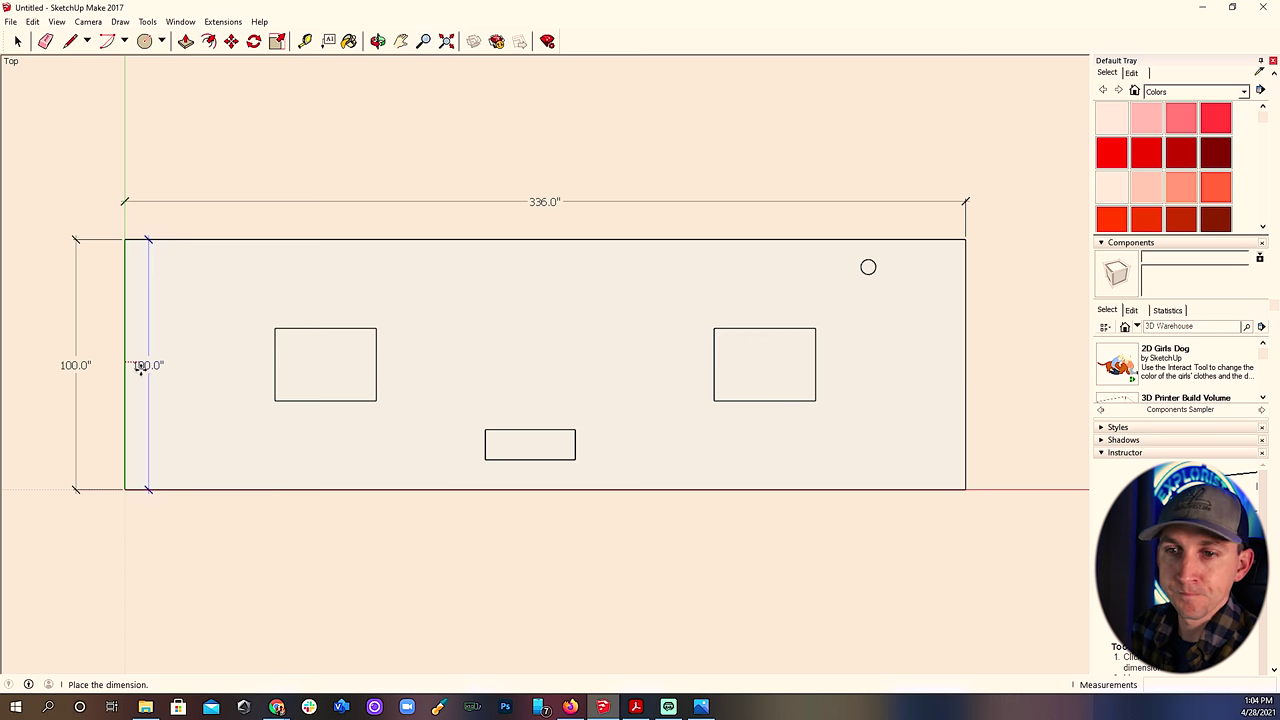
pyautogui.click(148, 365)
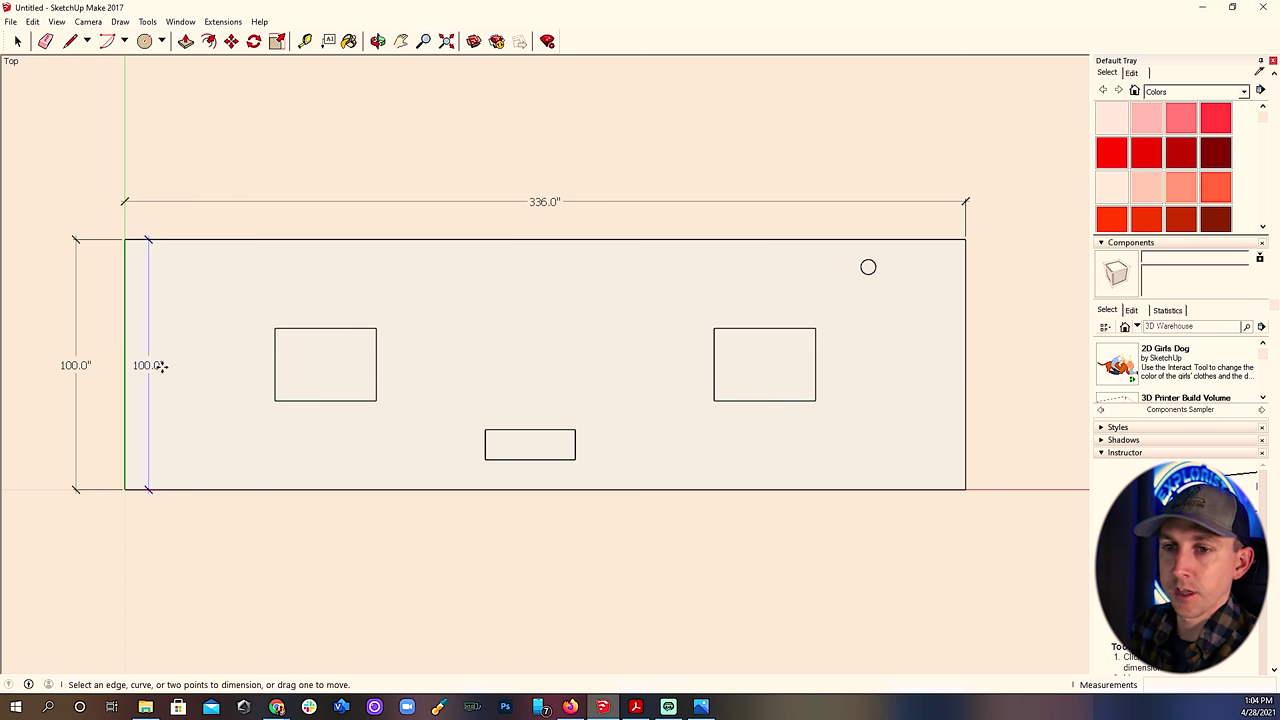
# Dimension the left rectangle's 60.0" and 35.5" offsets from the roof's top-left corner.
pyautogui.click(274, 328)
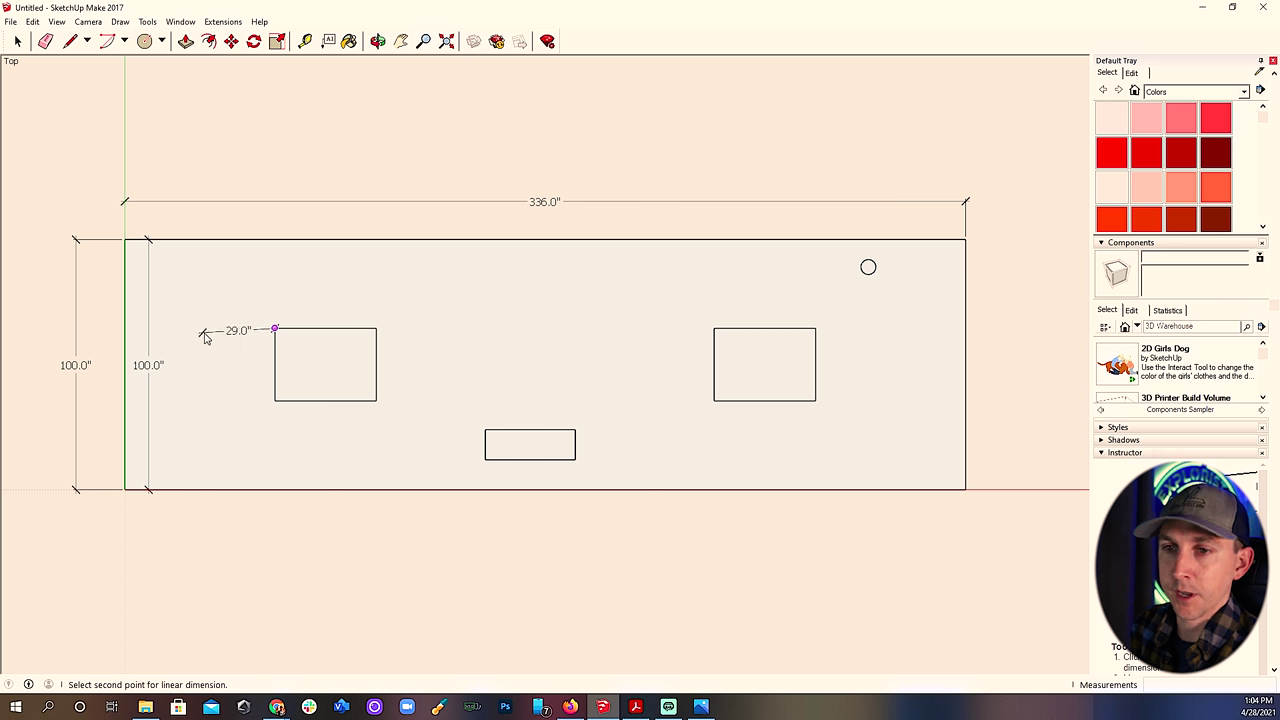
pyautogui.click(124, 241)
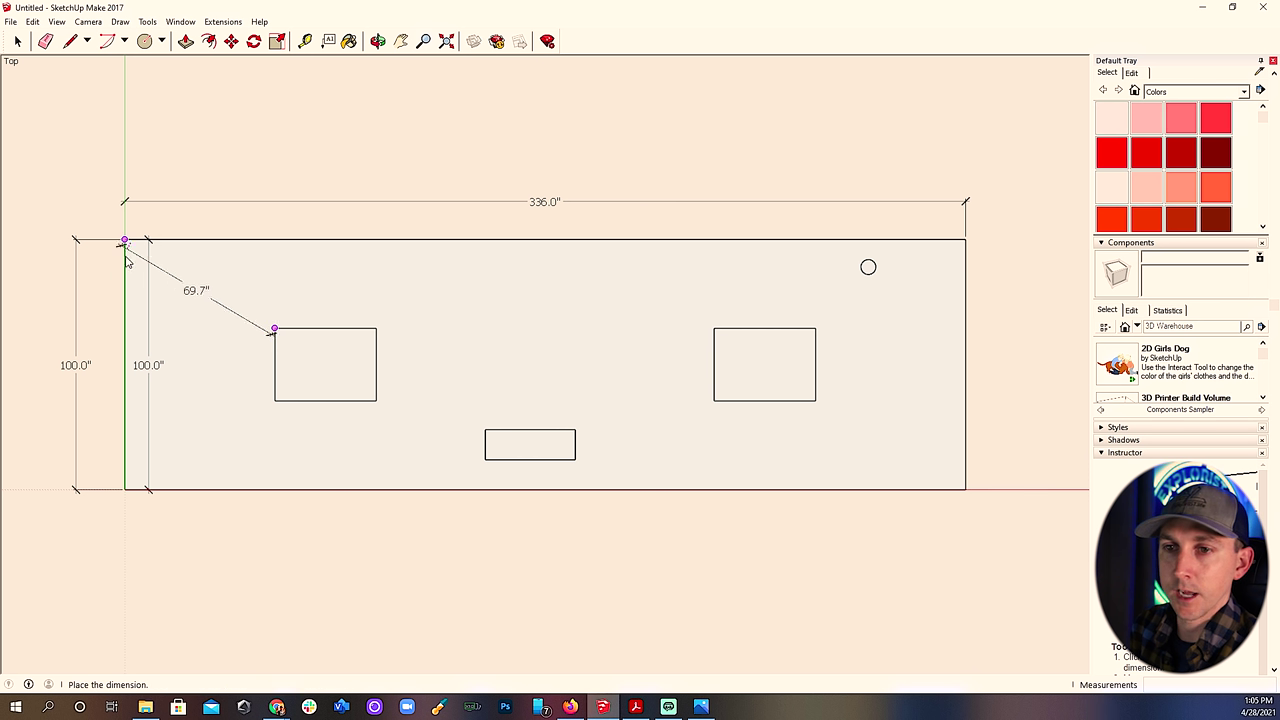
pyautogui.click(185, 357)
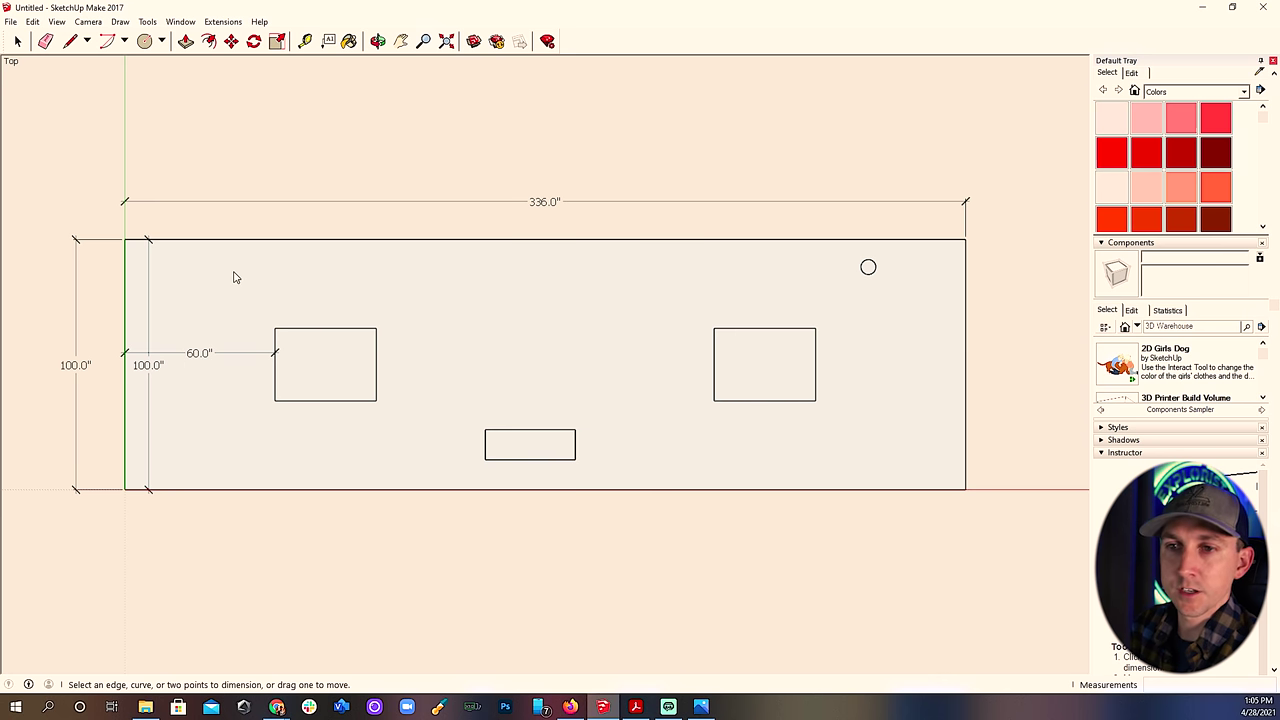
pyautogui.click(376, 328)
pyautogui.click(124, 240)
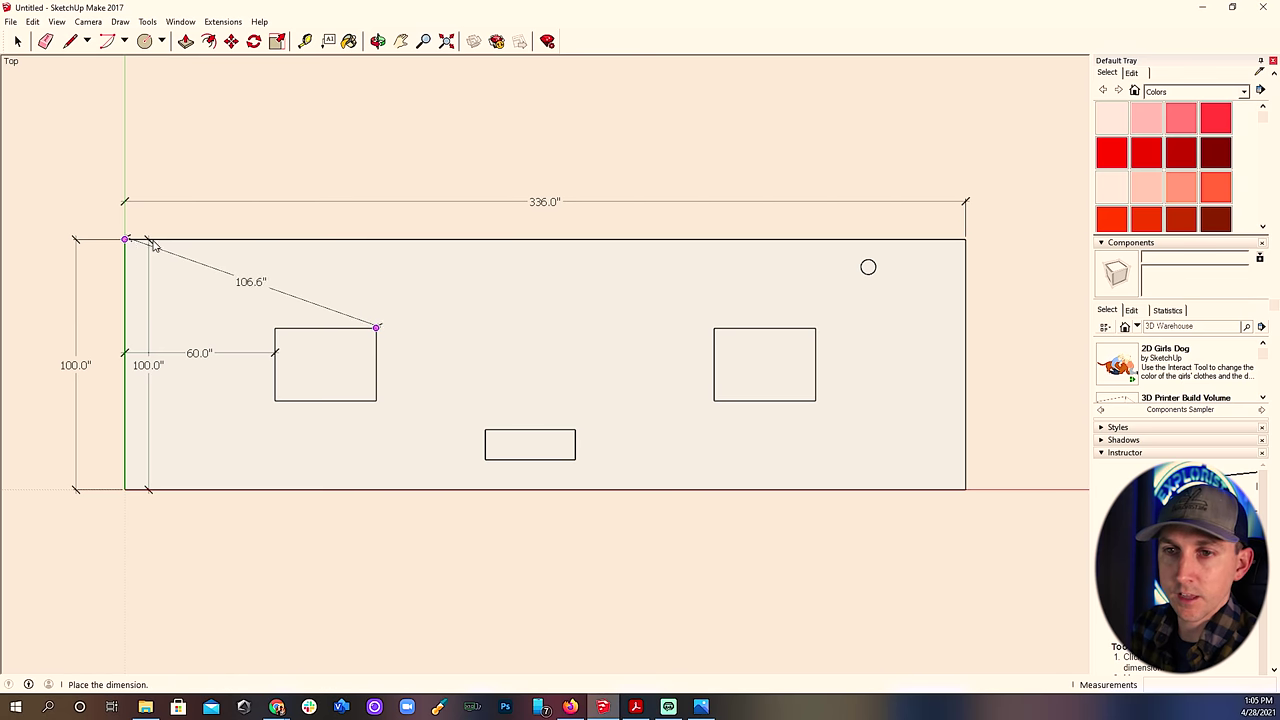
pyautogui.click(345, 278)
# Remove a stray 11.0" dimension and nudge the inner 100.0" dimension right.
pyautogui.click(124, 240)
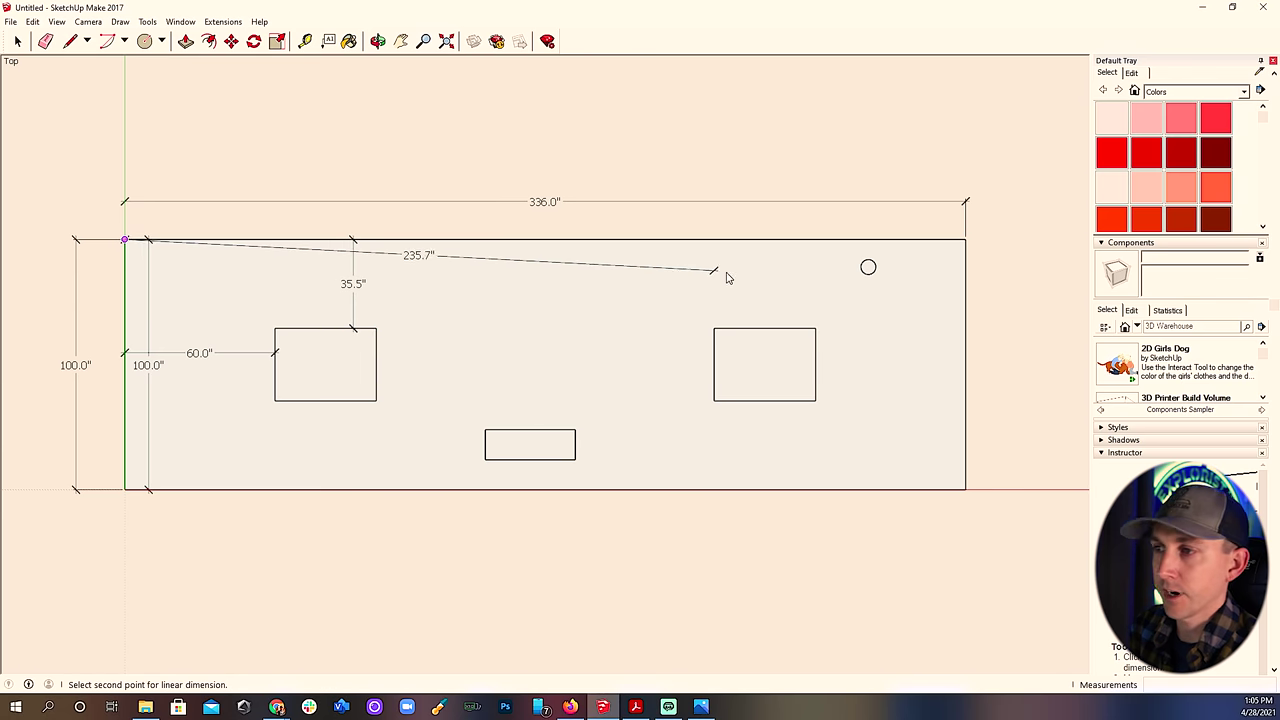
pyautogui.click(866, 267)
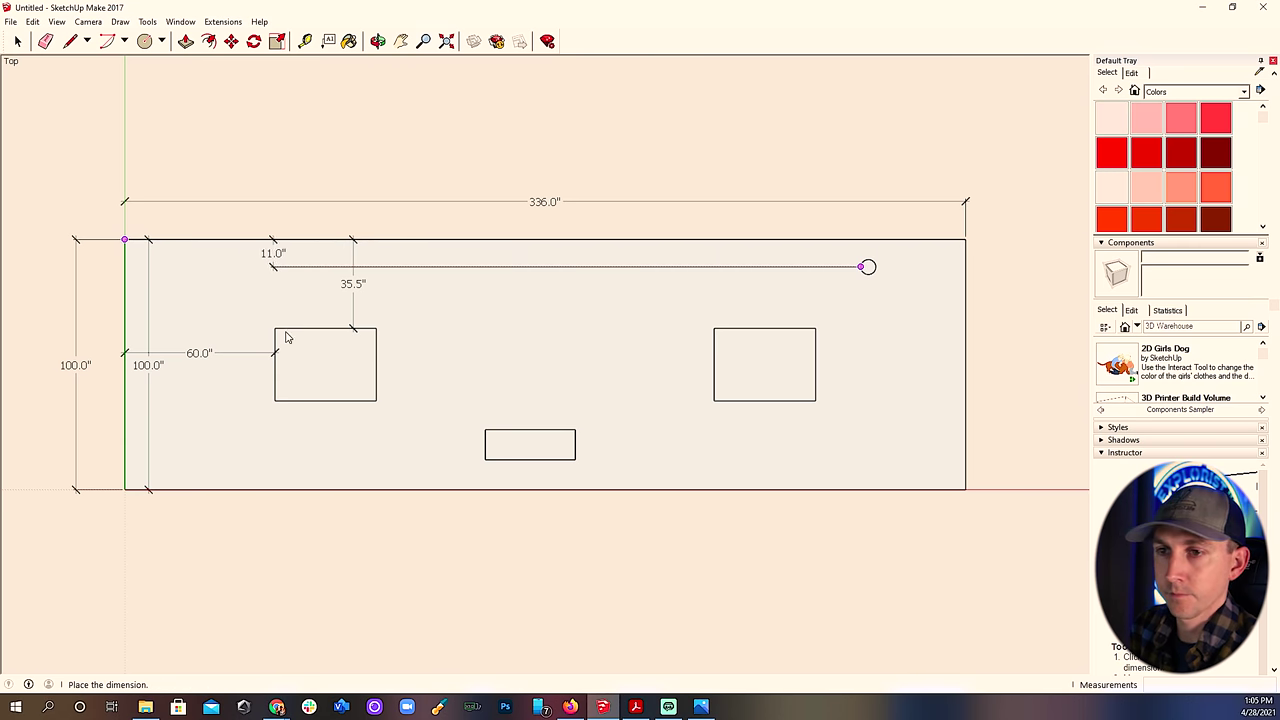
pyautogui.click(223, 284)
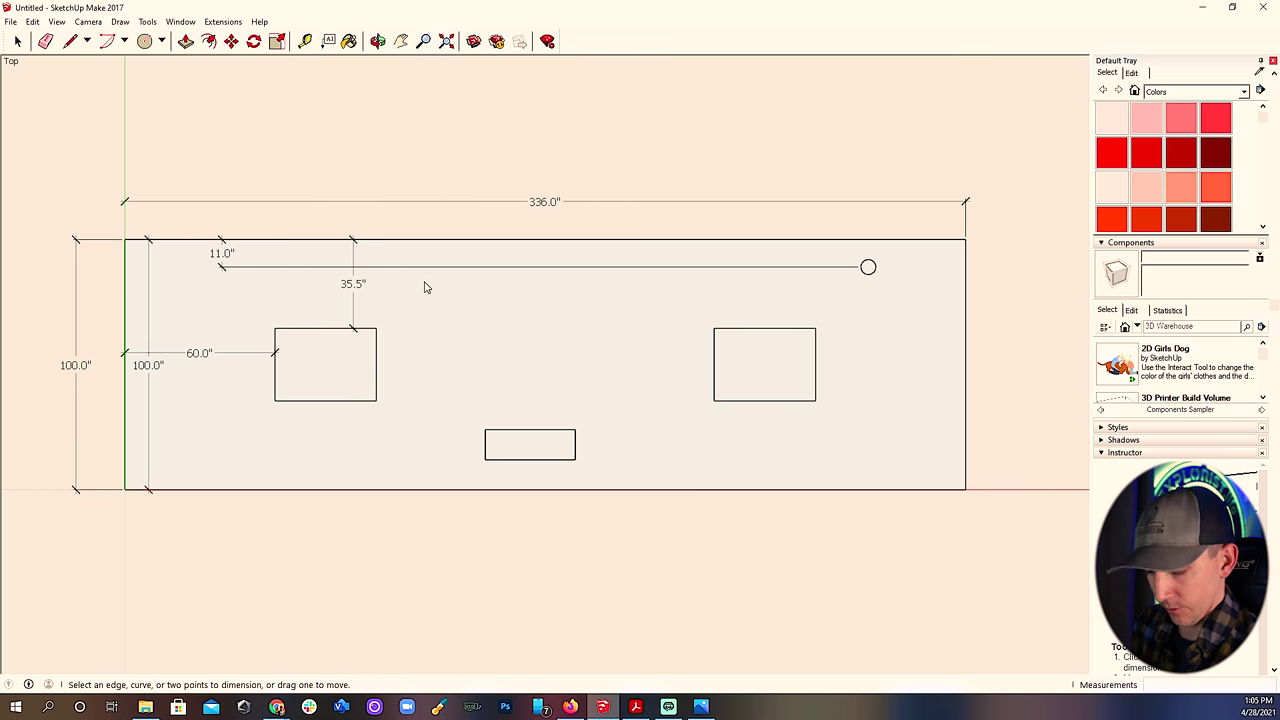
pyautogui.hotkey('ctrl', 'z')
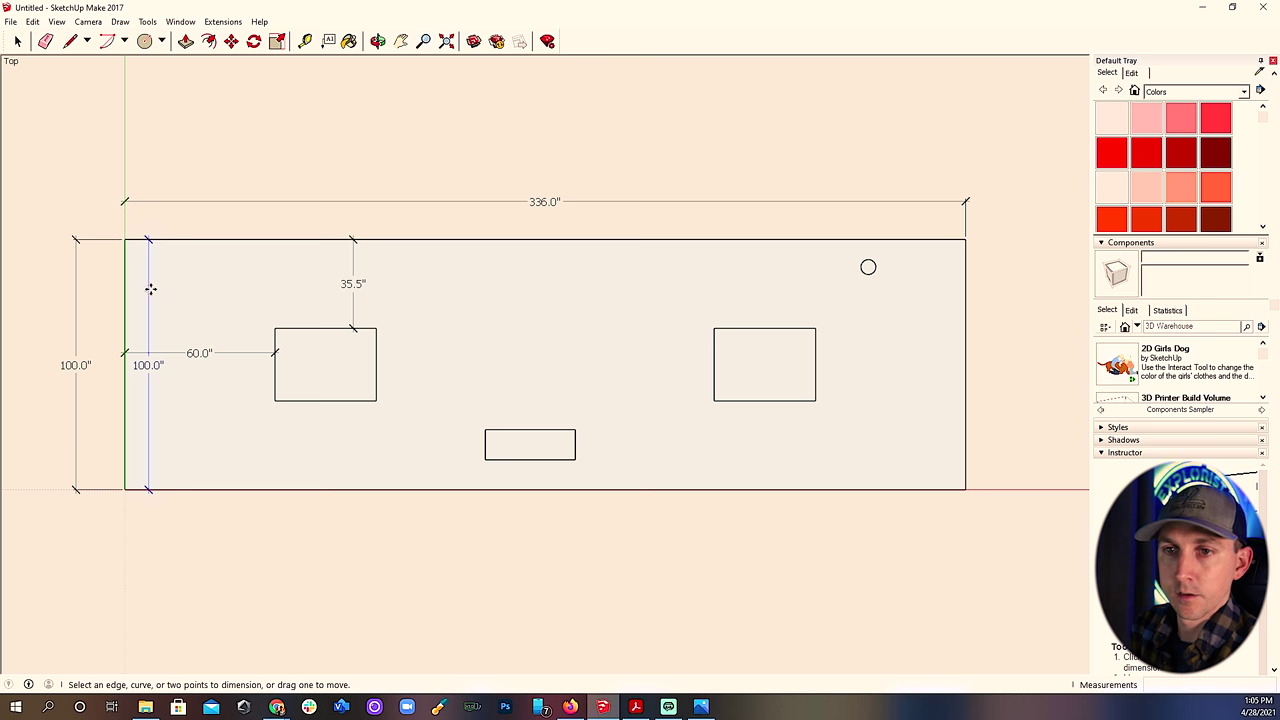
pyautogui.moveTo(150, 289); pyautogui.dragTo(161, 286)
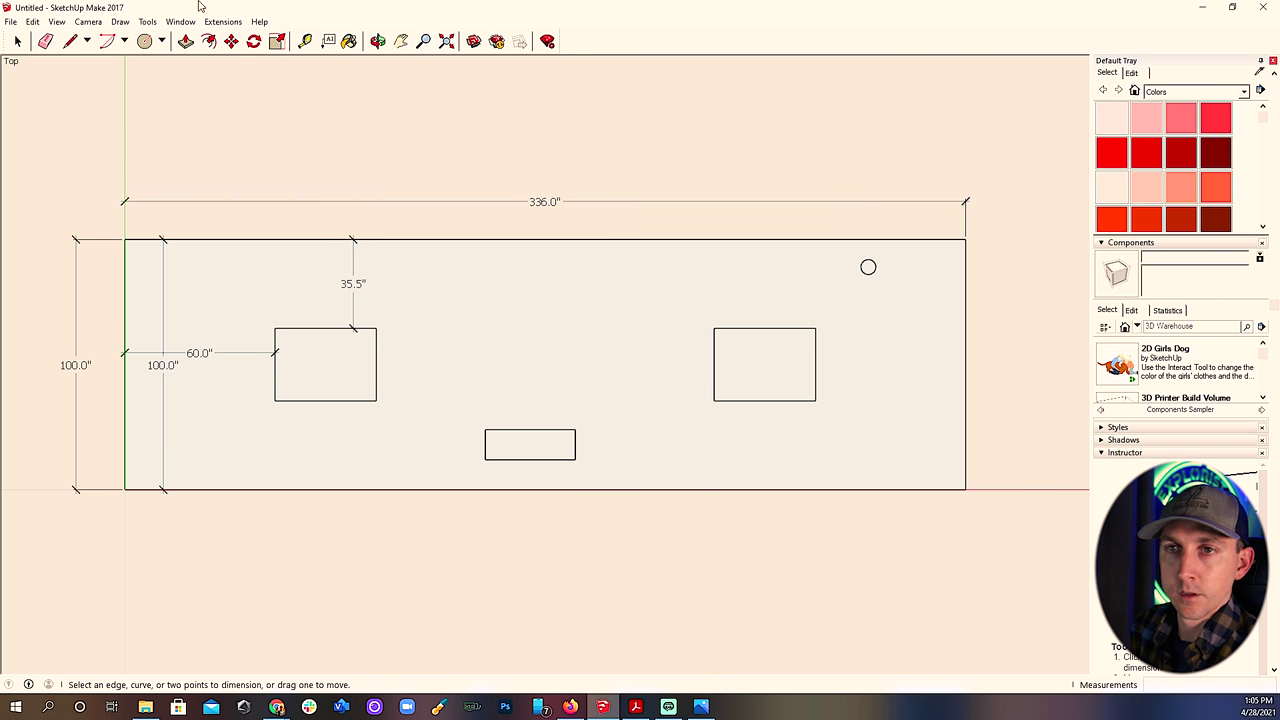
# Dimension 294.1" from the roof's top-left corner to the circle vent, discarding a 10.2" attempt.
pyautogui.click(147, 21)
pyautogui.click(186, 266)
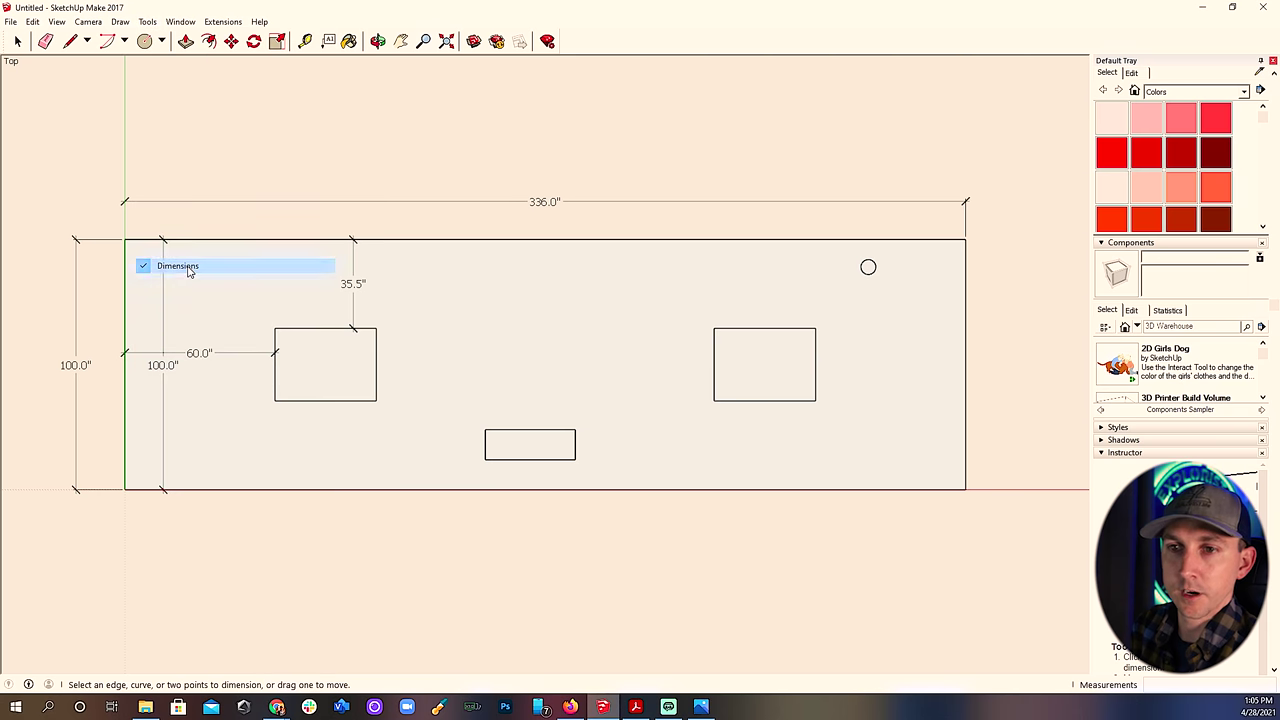
pyautogui.click(123, 239)
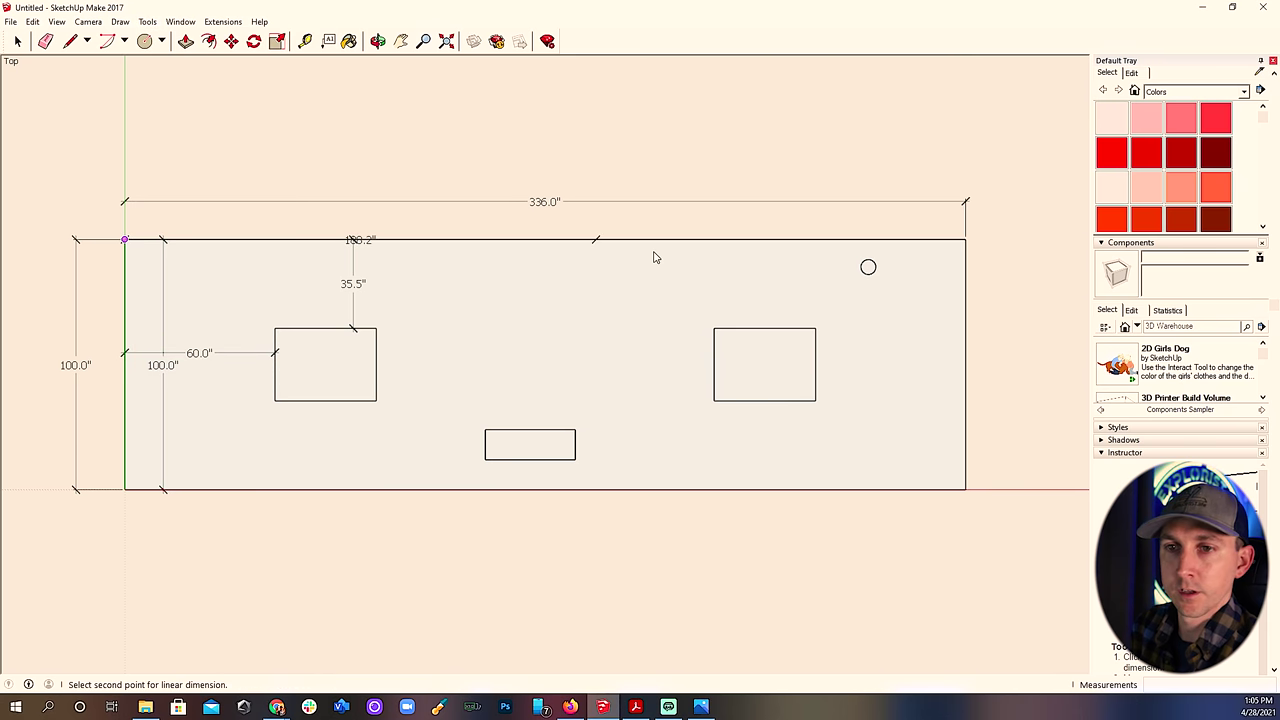
pyautogui.click(860, 266)
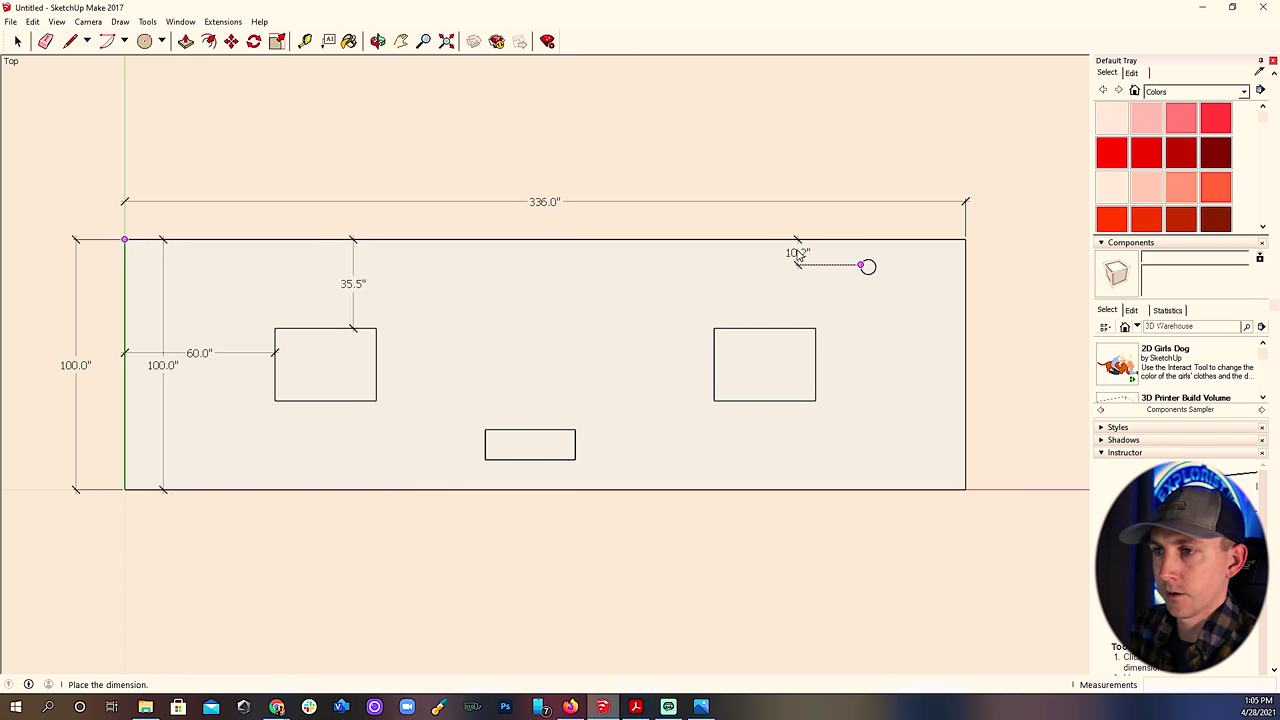
pyautogui.click(679, 264)
pyautogui.hotkey('ctrl', 'z')
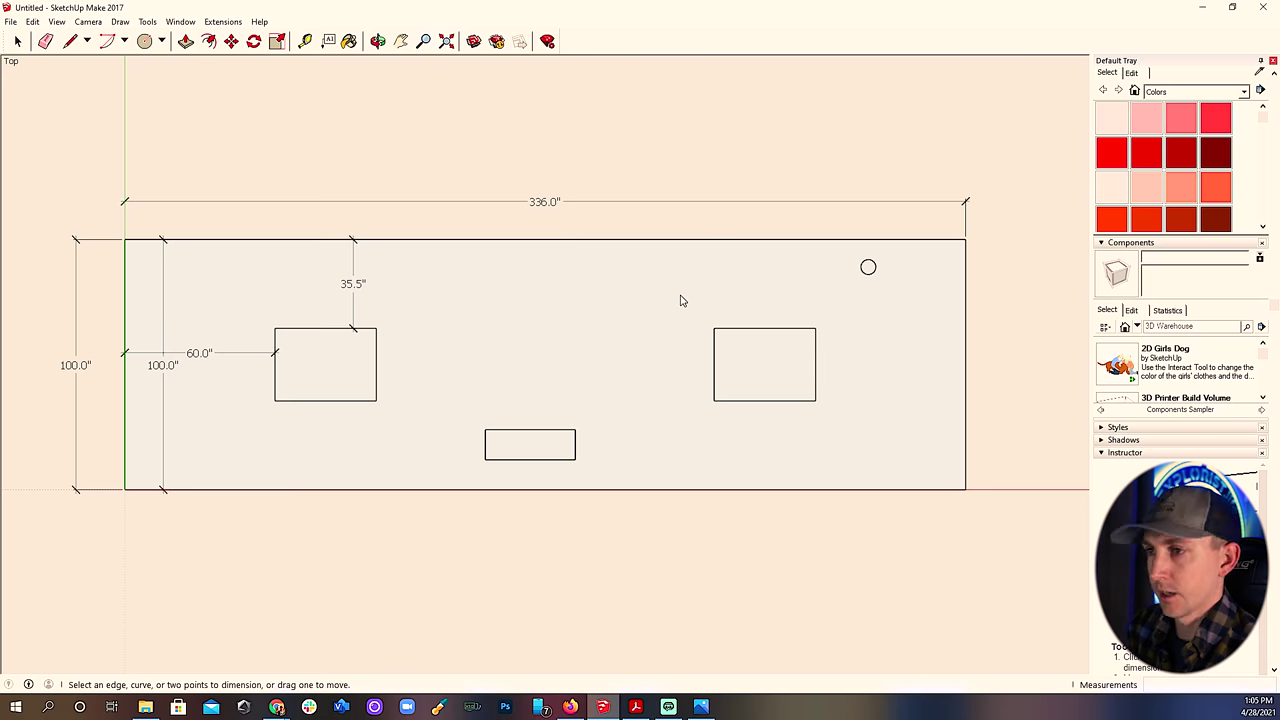
pyautogui.click(124, 240)
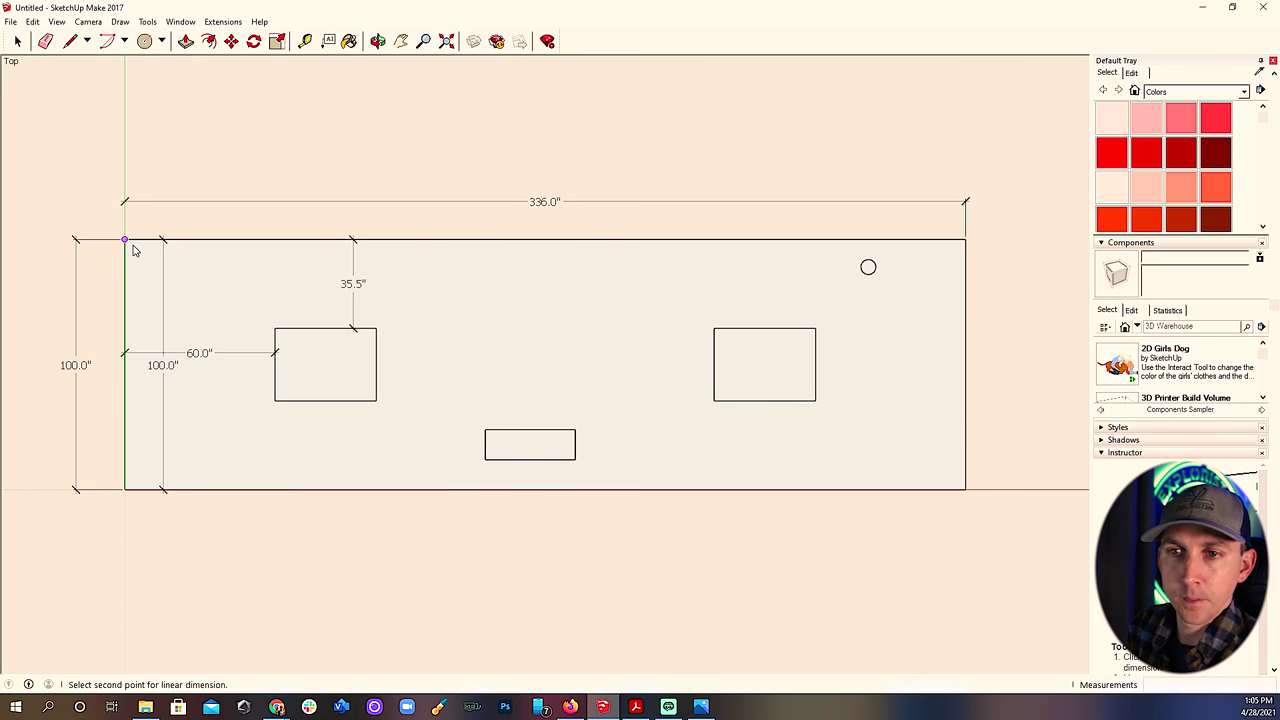
pyautogui.click(861, 270)
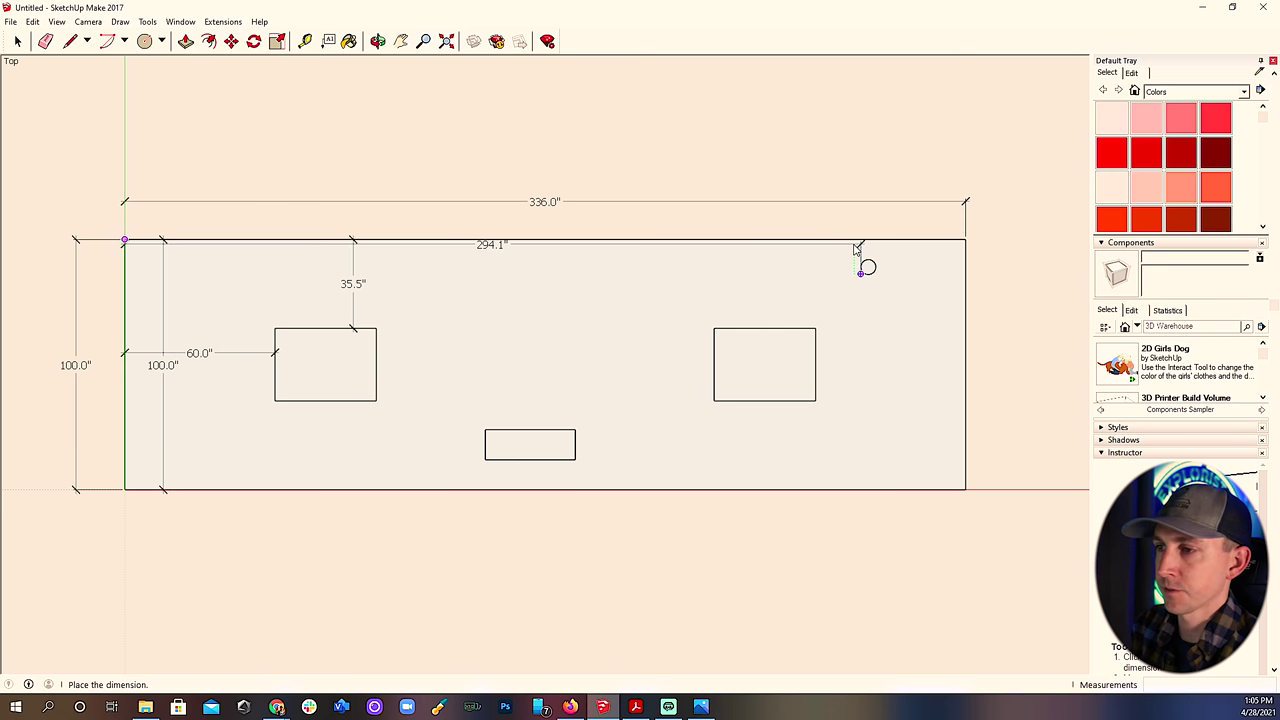
pyautogui.click(841, 260)
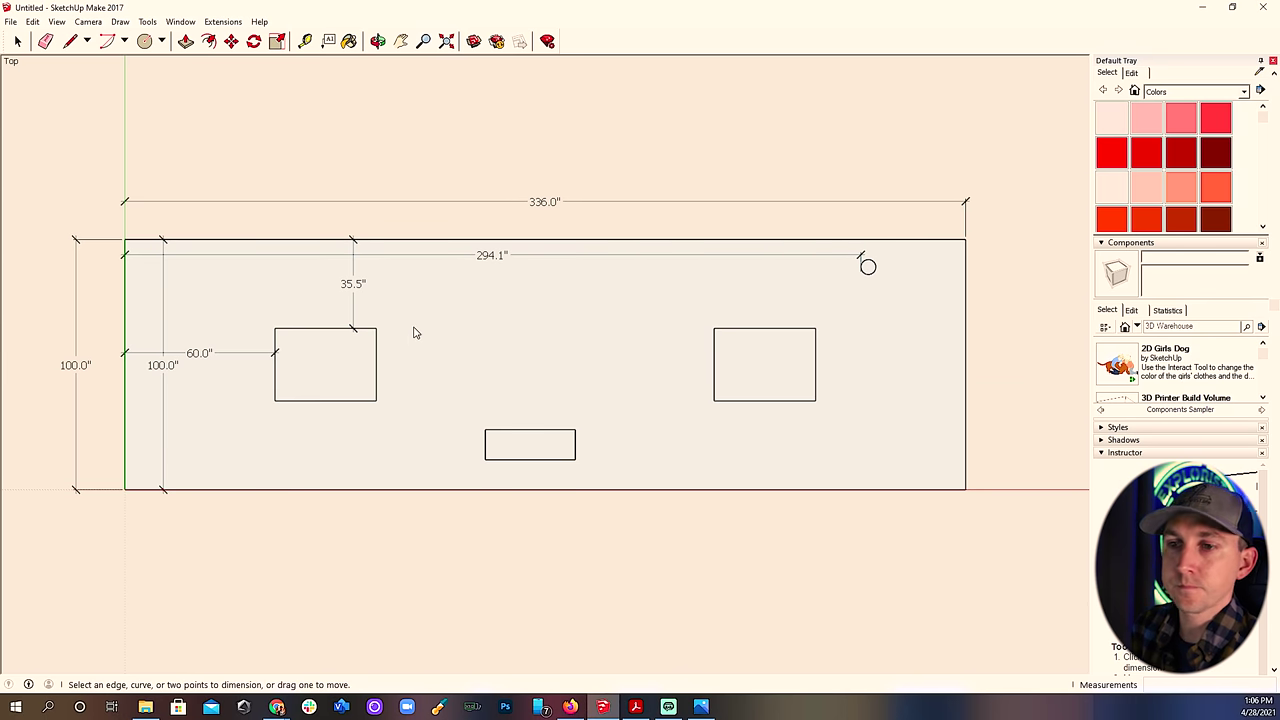
# Add a 135.0" gap between the rectangles and a 76.0" offset for the small obstacle.
pyautogui.click(376, 328)
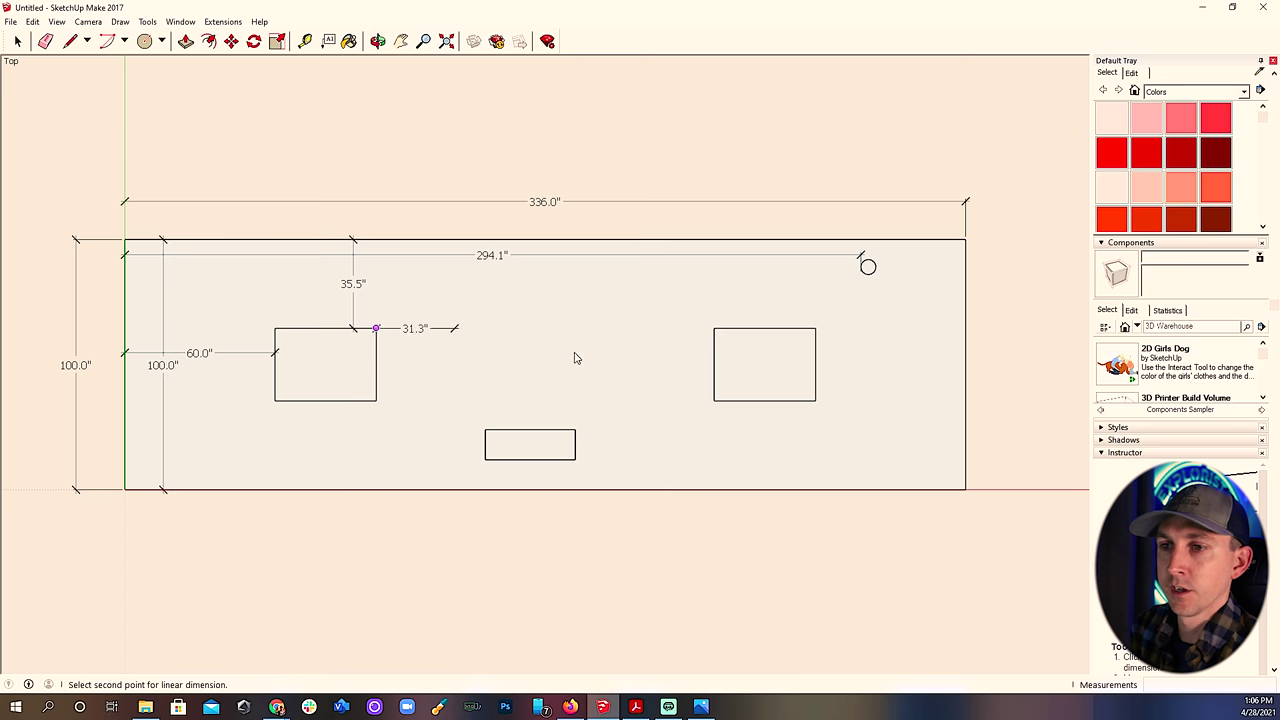
pyautogui.click(714, 331)
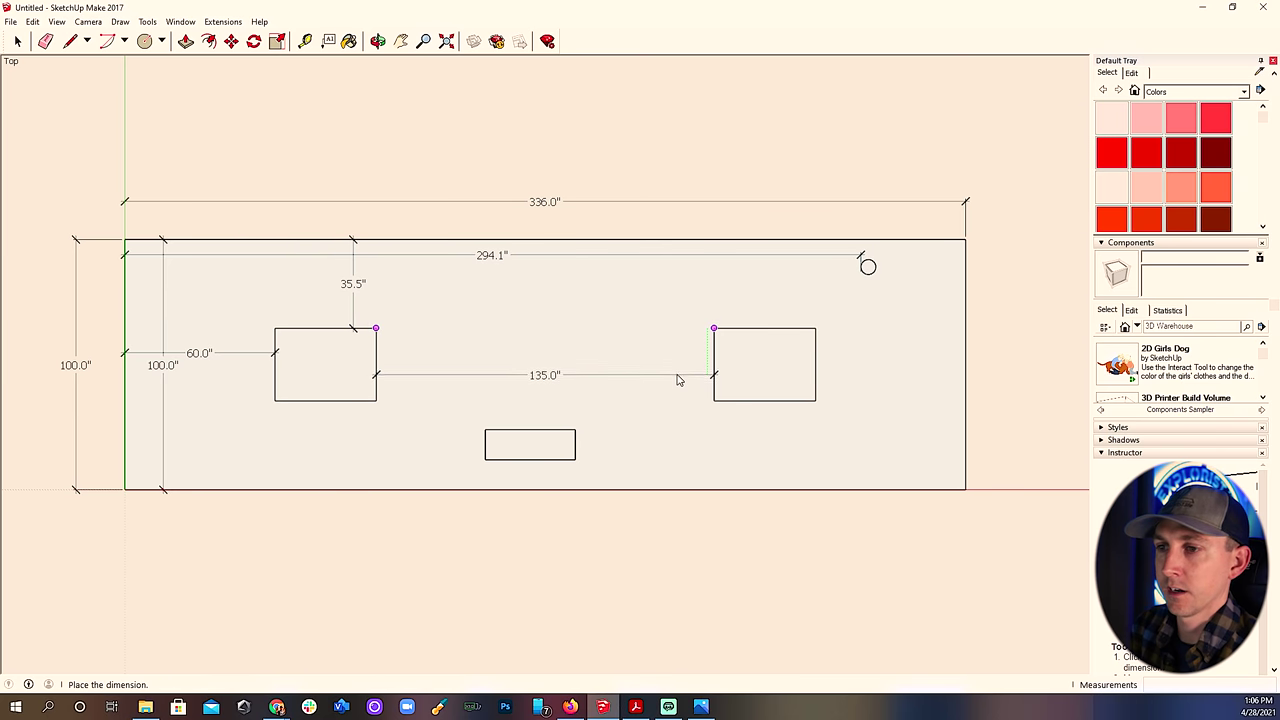
pyautogui.click(677, 373)
pyautogui.click(576, 431)
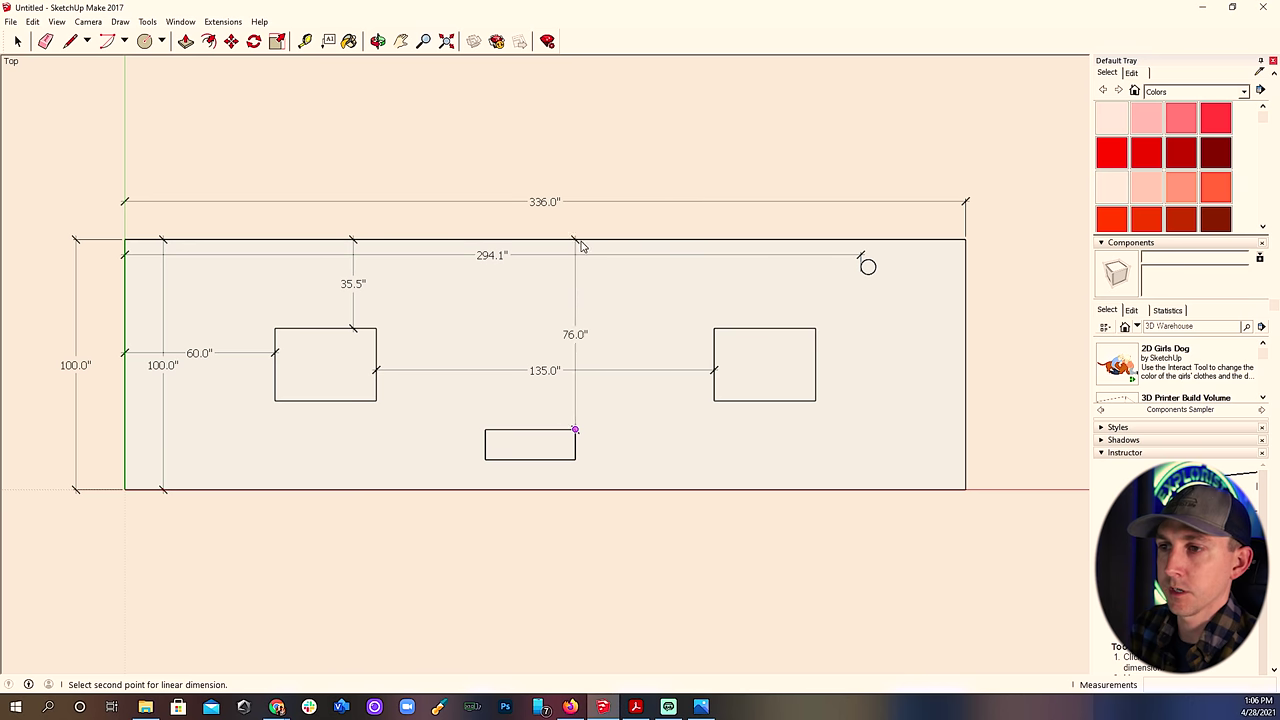
pyautogui.click(965, 241)
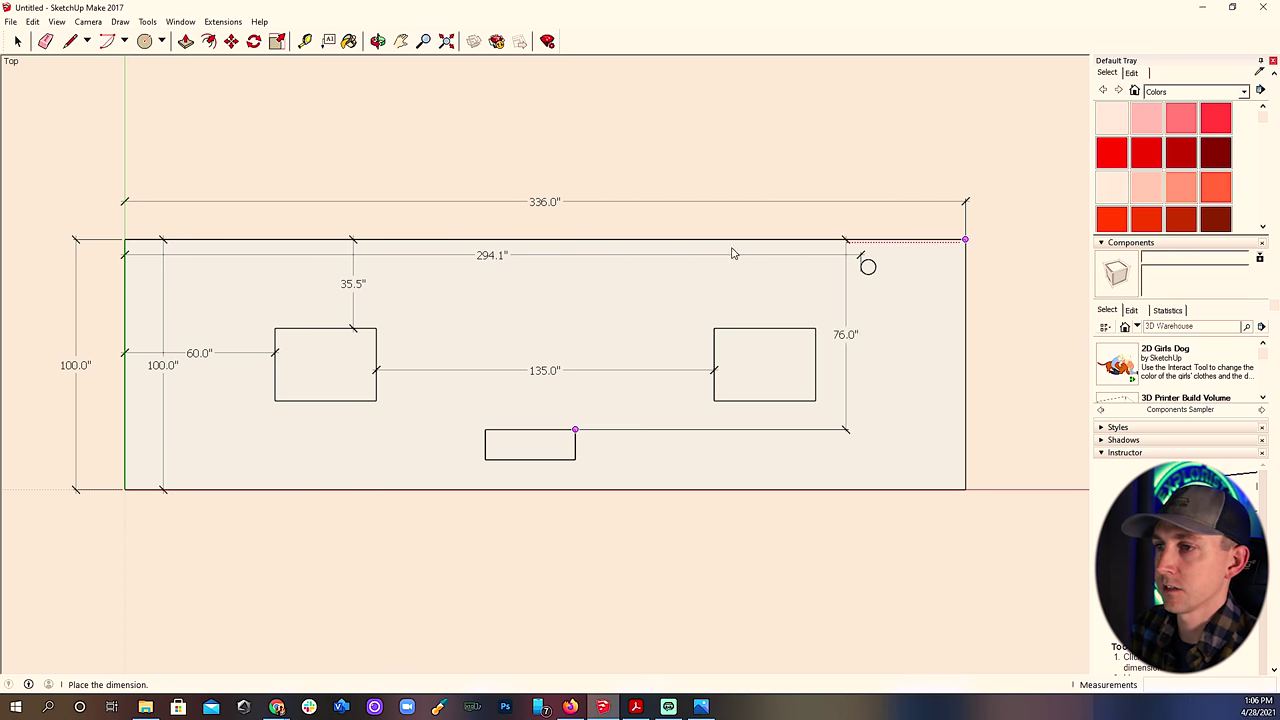
pyautogui.click(614, 261)
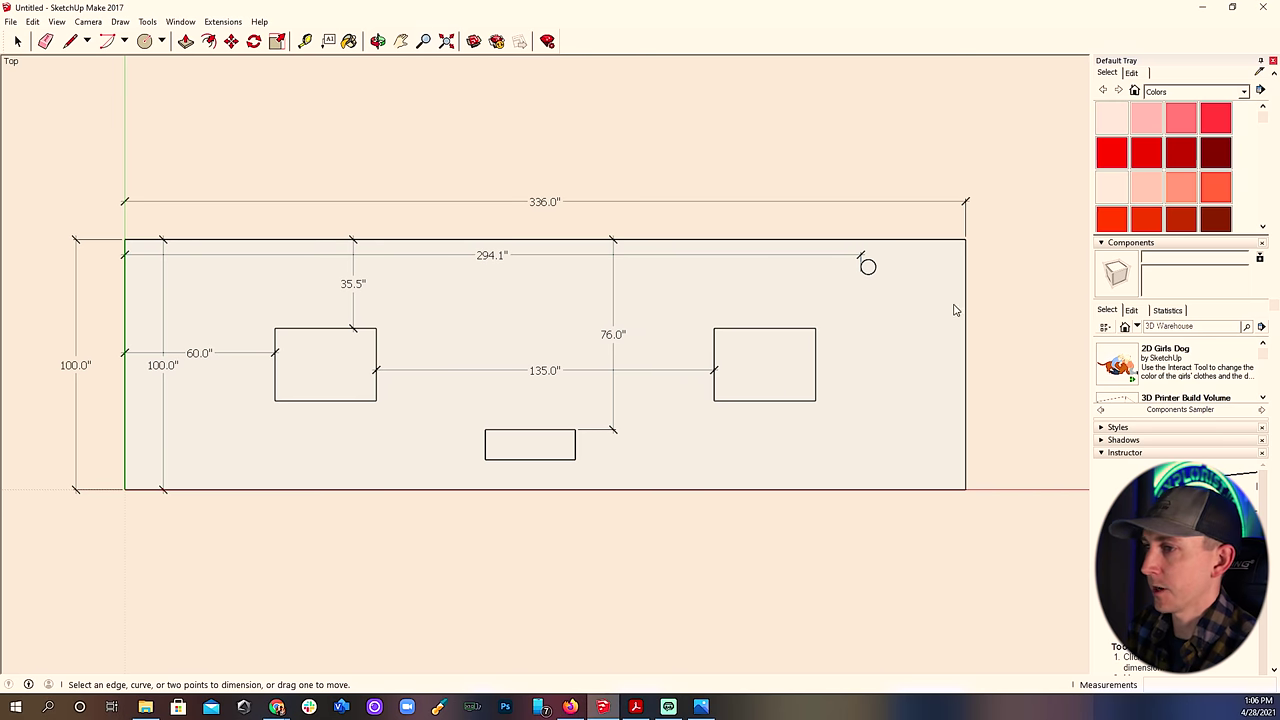
# Dimension 60.0" from the right obstacle to the right edge and 86.0" from the vent down.
pyautogui.click(815, 328)
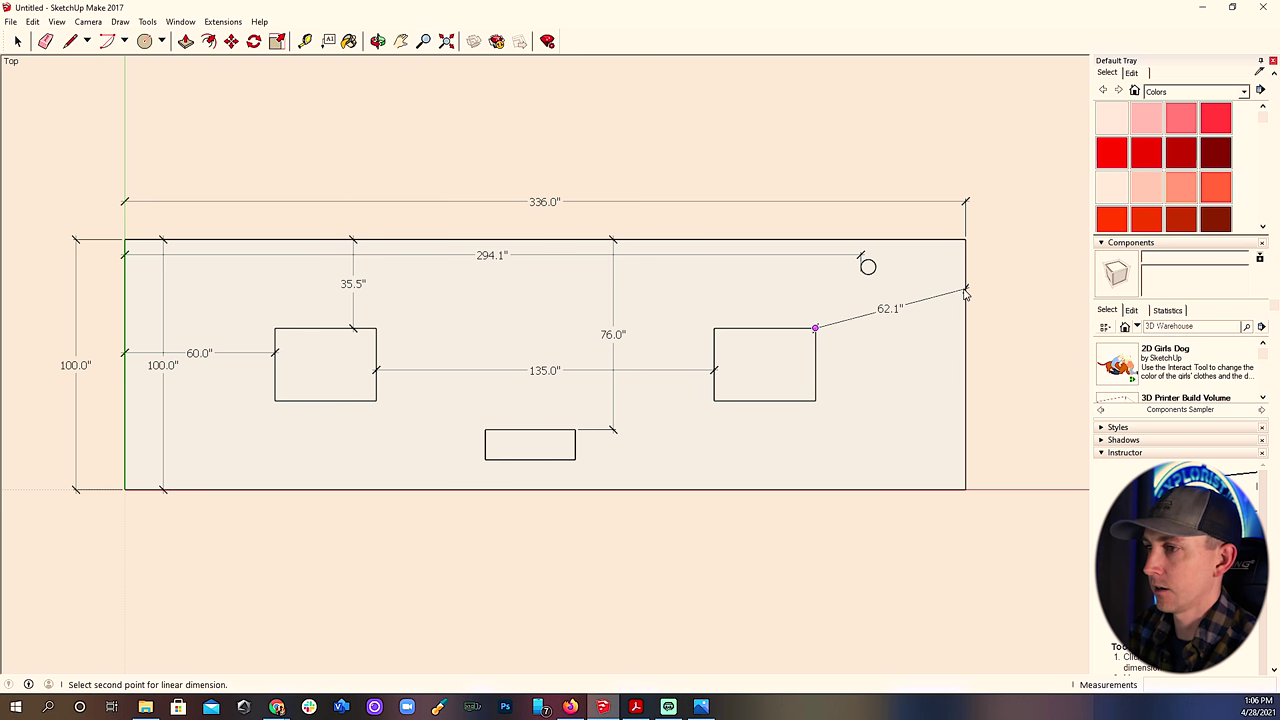
pyautogui.click(964, 241)
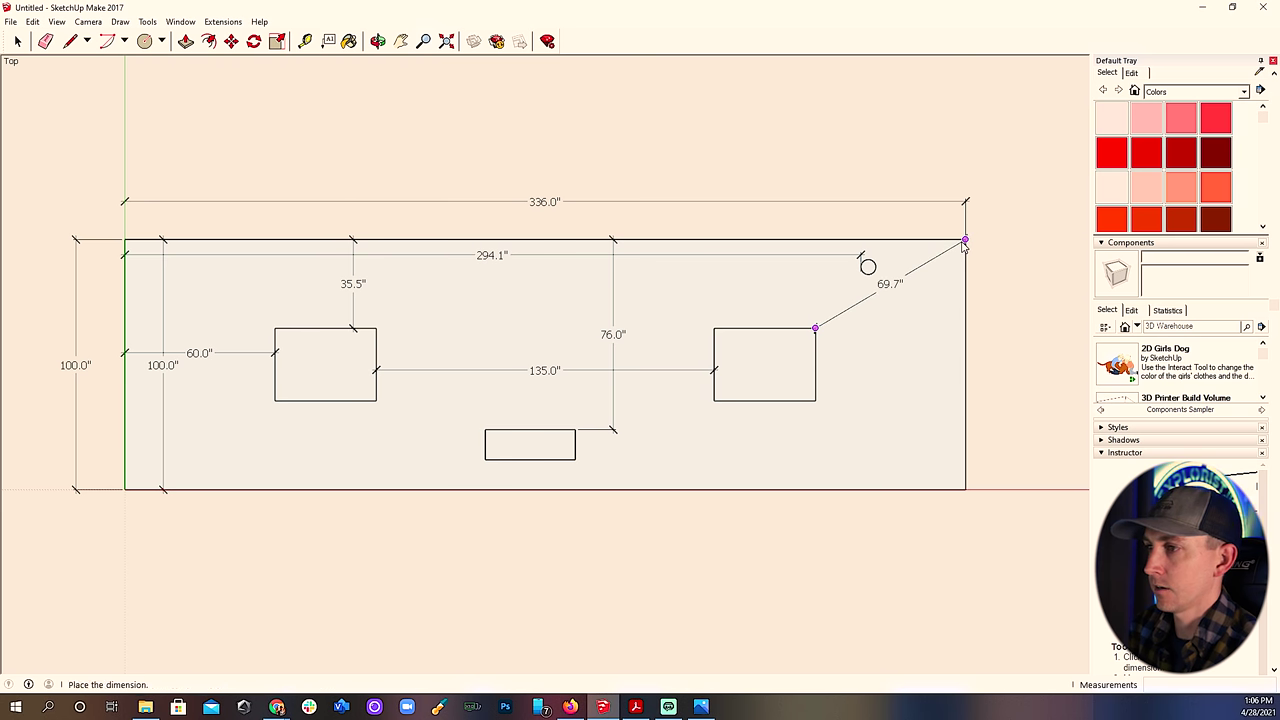
pyautogui.click(897, 370)
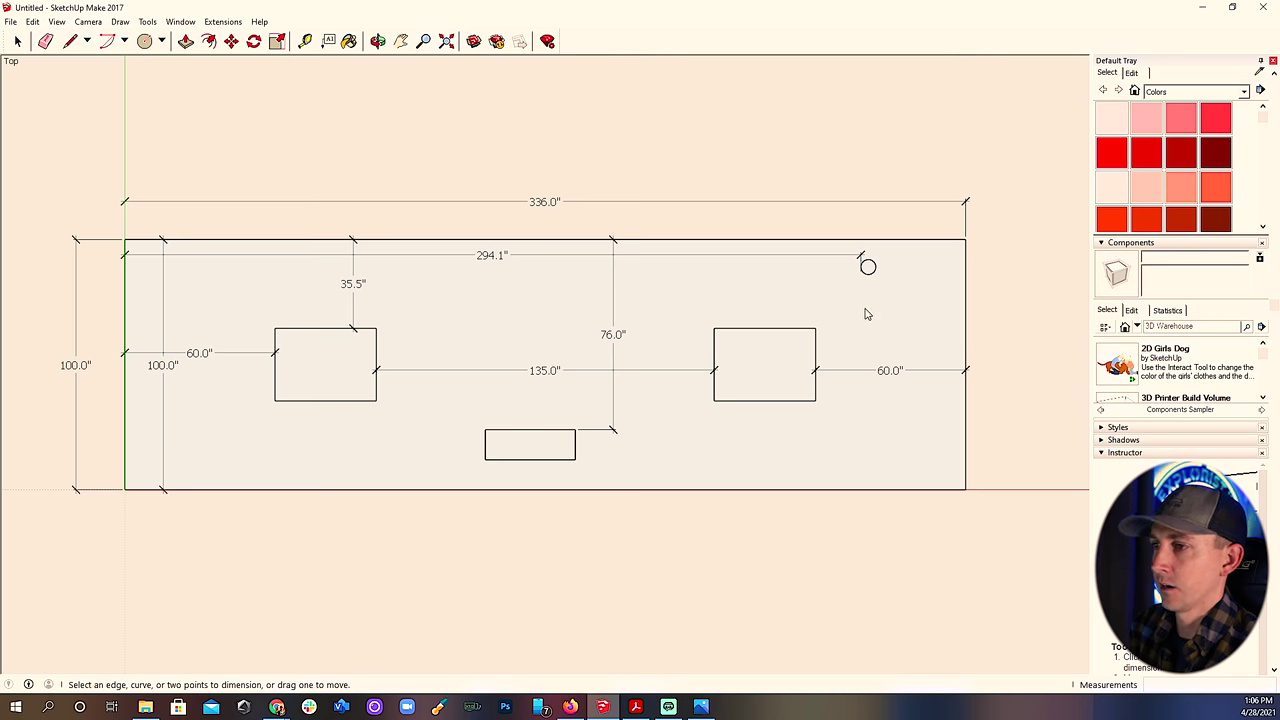
pyautogui.click(861, 271)
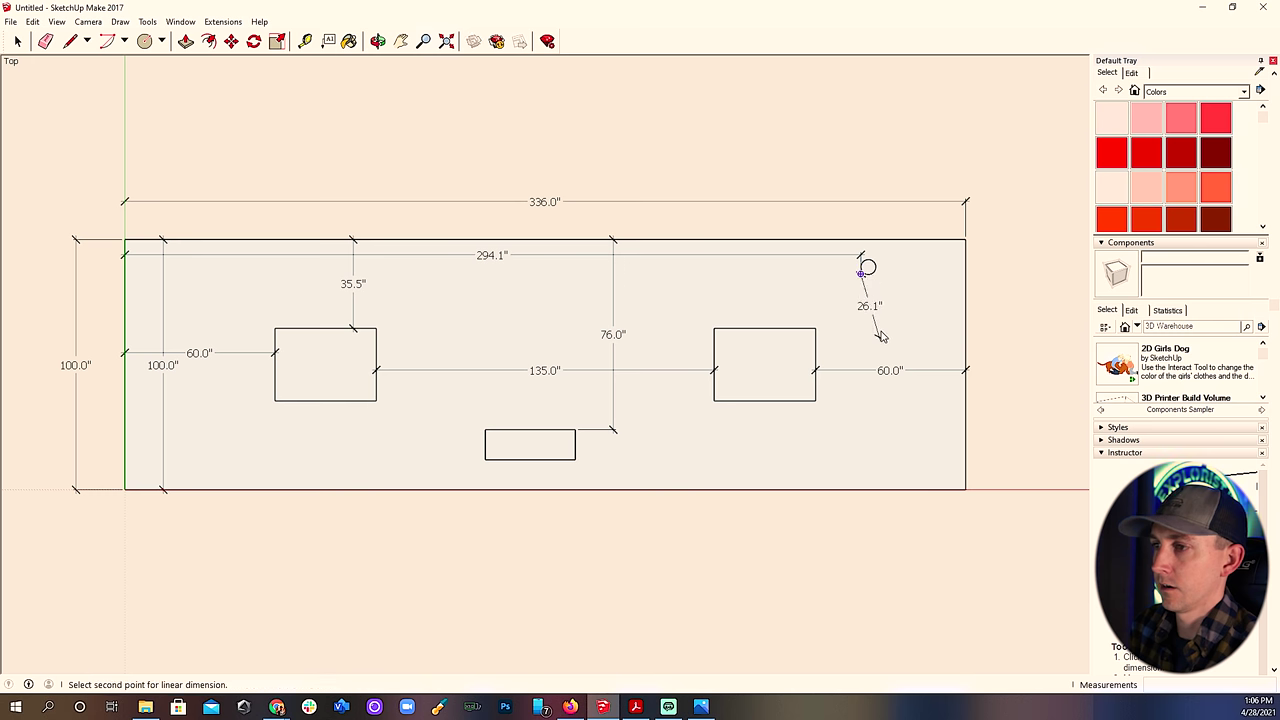
pyautogui.click(965, 489)
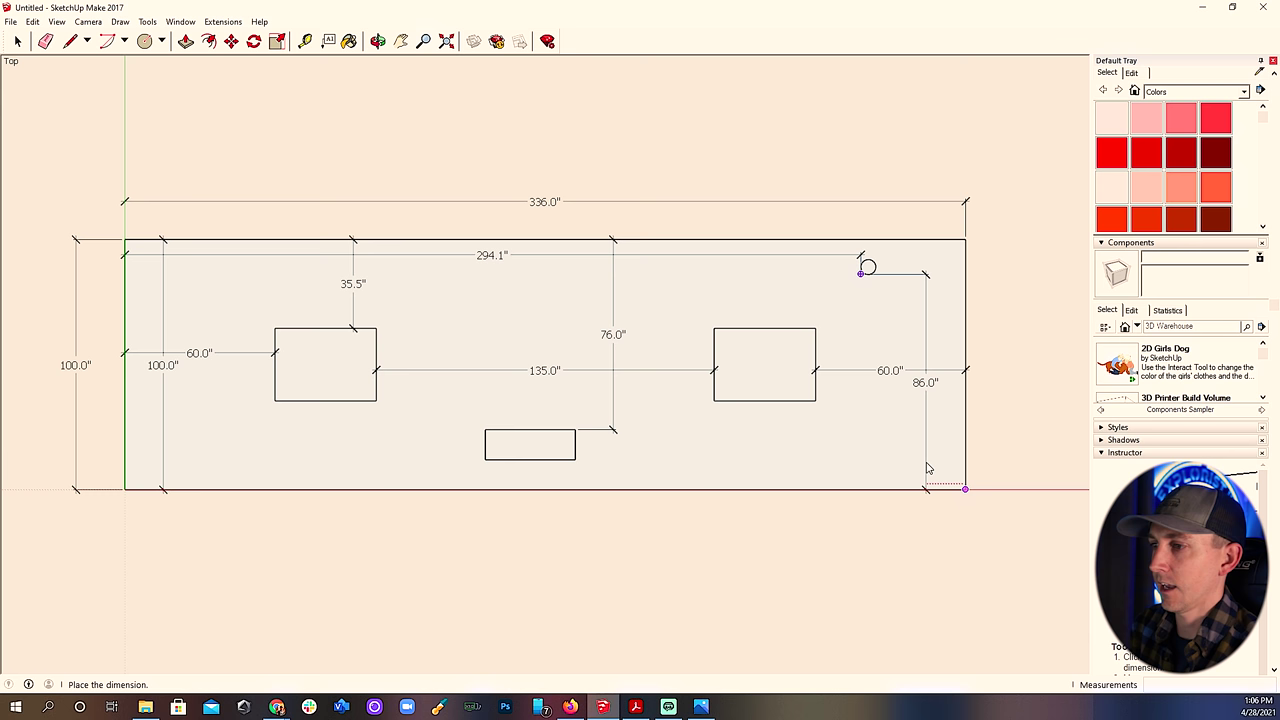
pyautogui.click(926, 468)
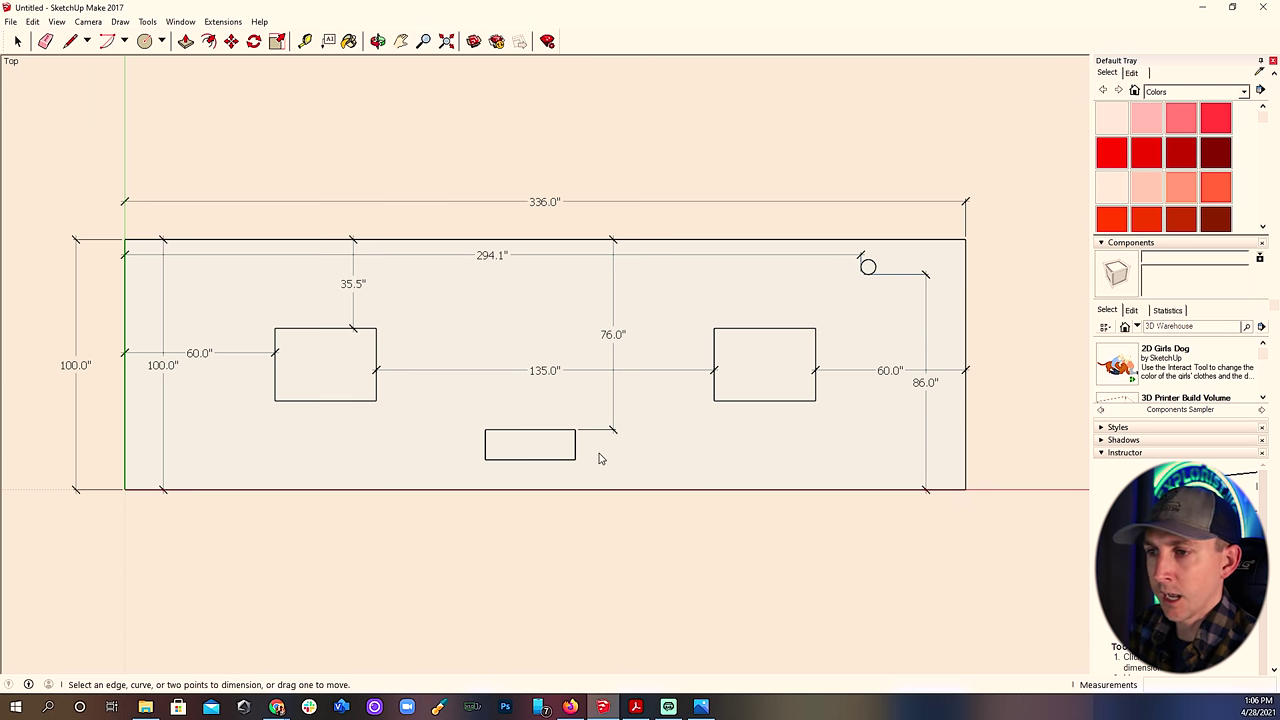
# Dimension 144.0" from the roof's bottom-left corner to the small obstacle, placed inside the roof.
pyautogui.click(275, 400)
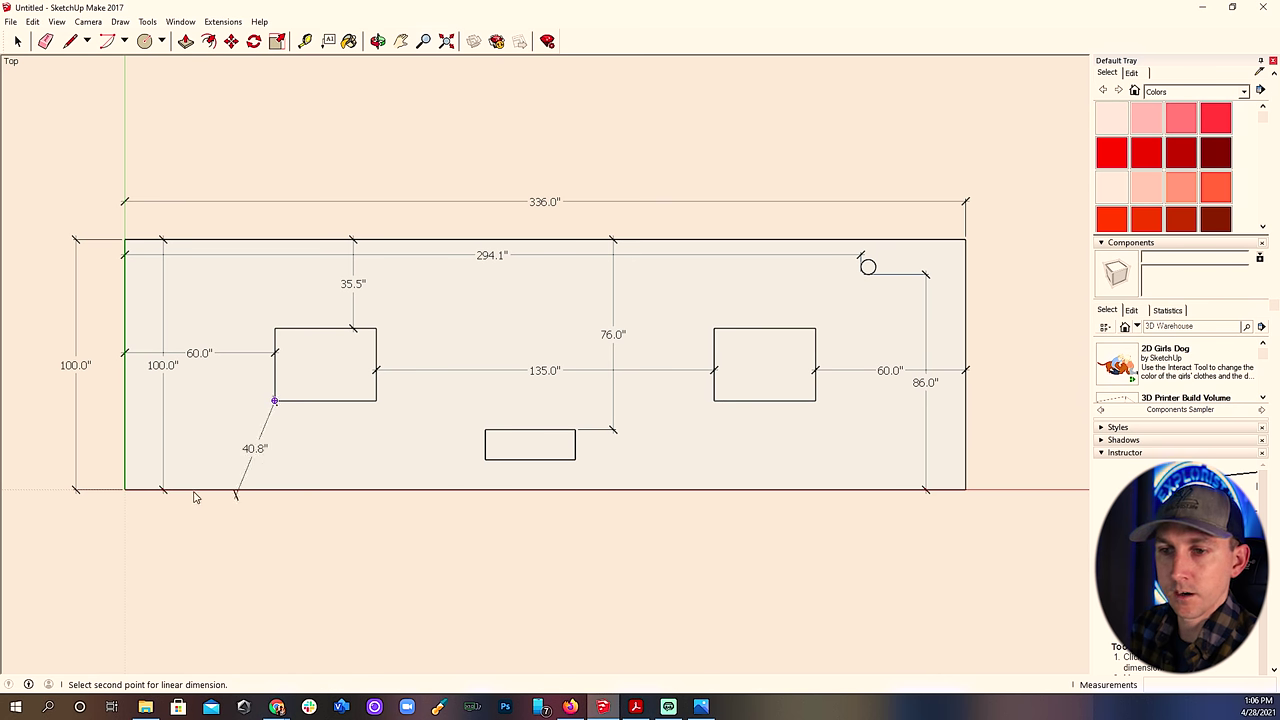
pyautogui.click(124, 490)
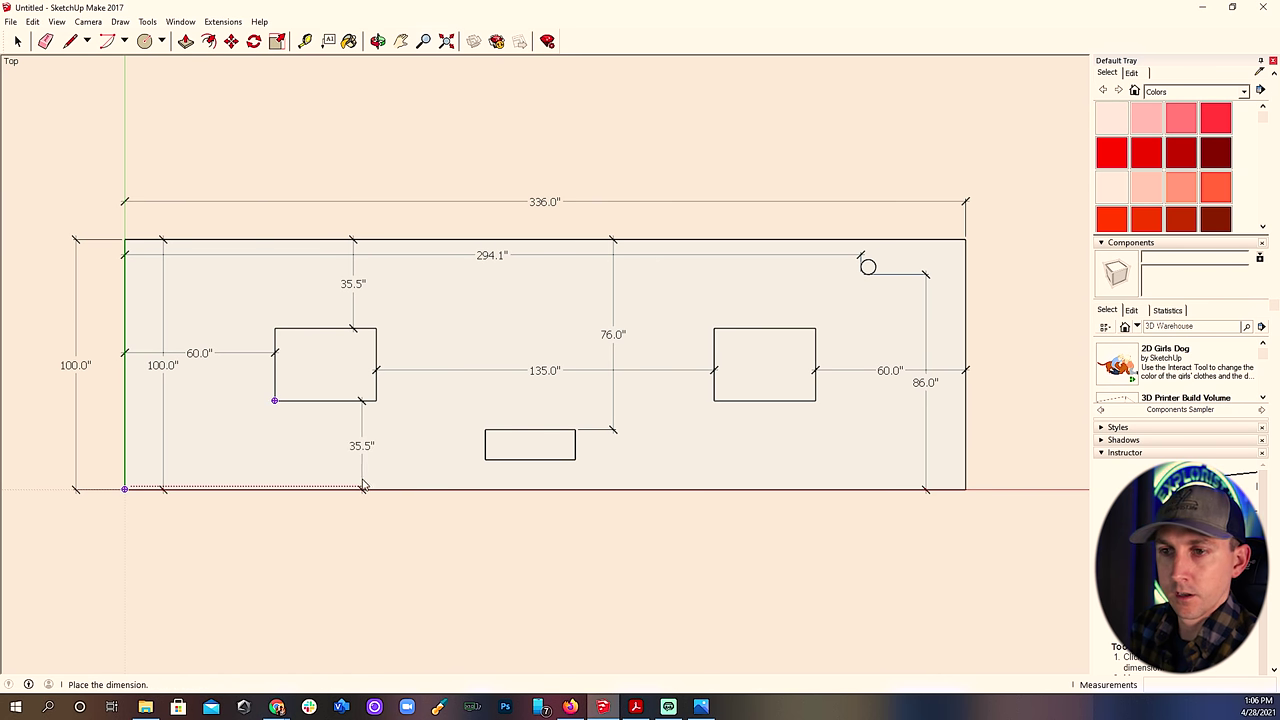
pyautogui.press('Escape')
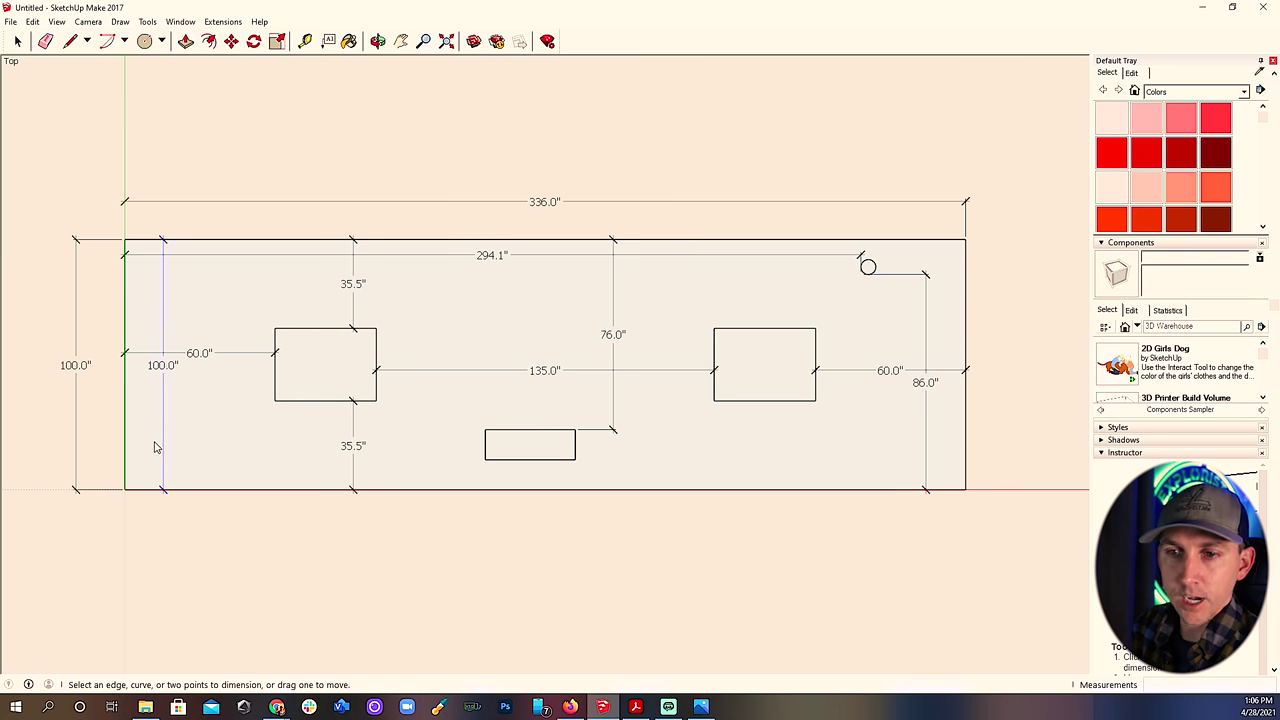
pyautogui.click(124, 490)
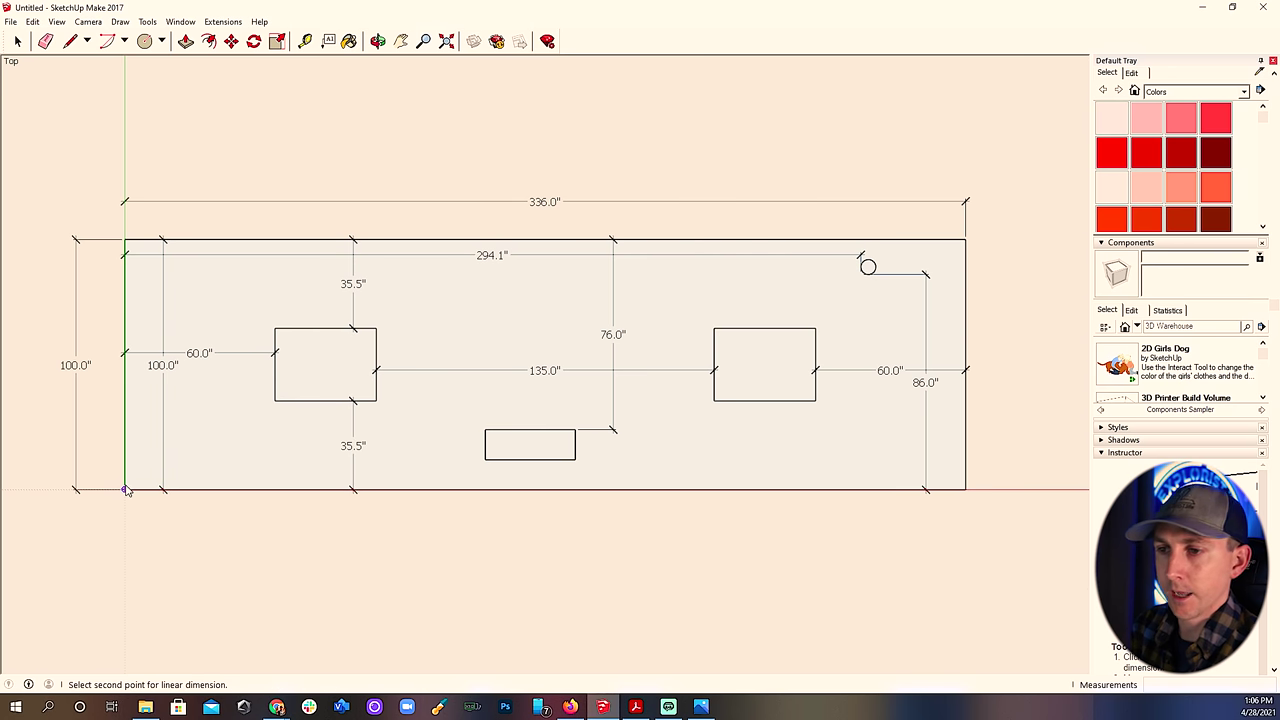
pyautogui.click(485, 461)
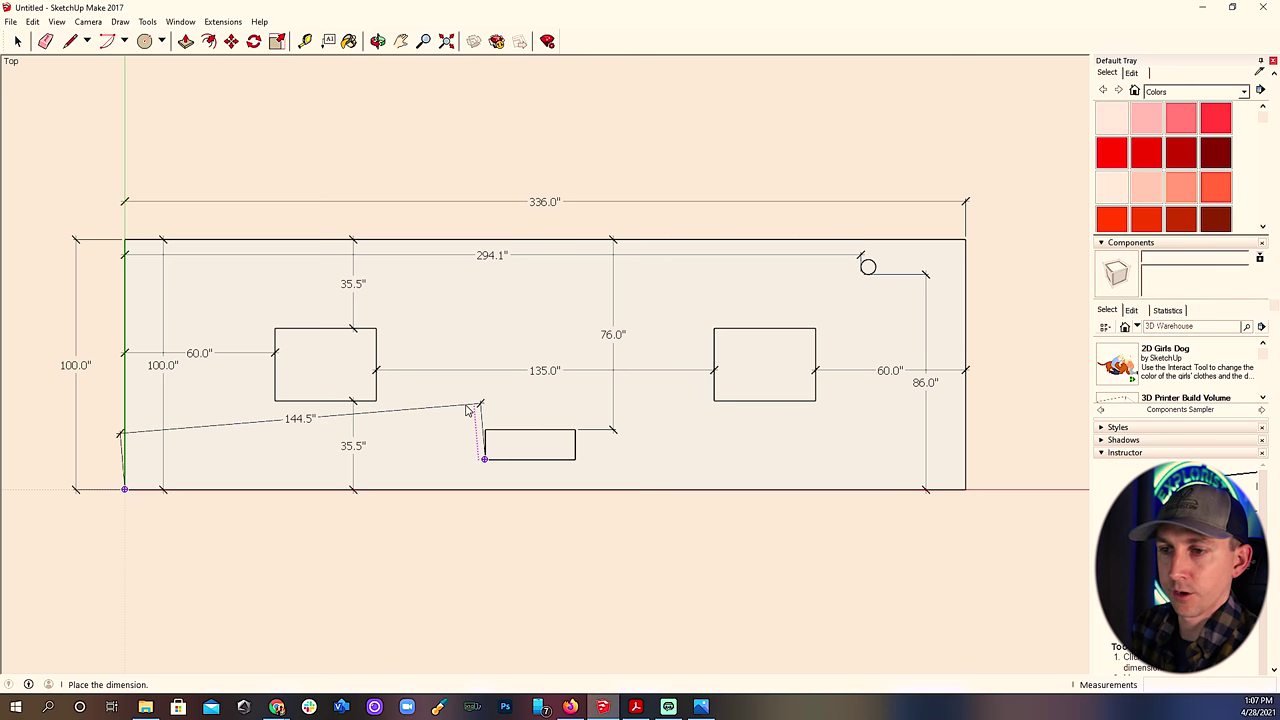
pyautogui.click(432, 514)
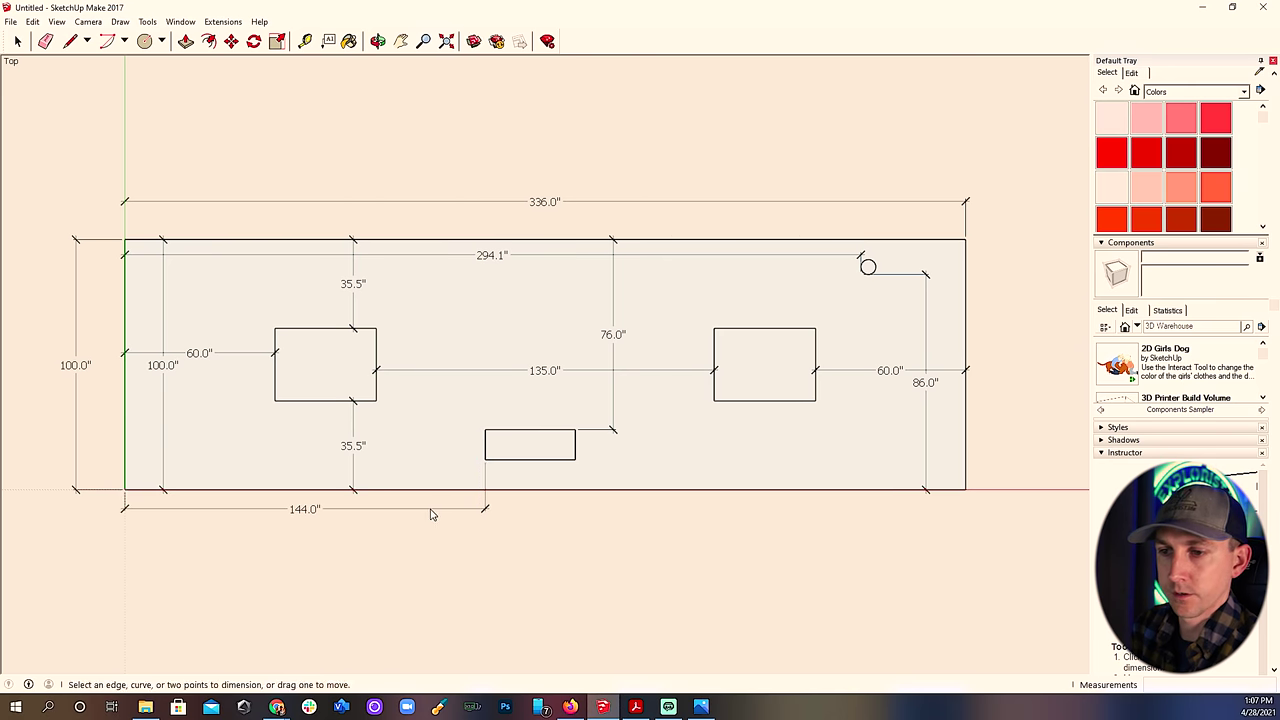
pyautogui.click(309, 510)
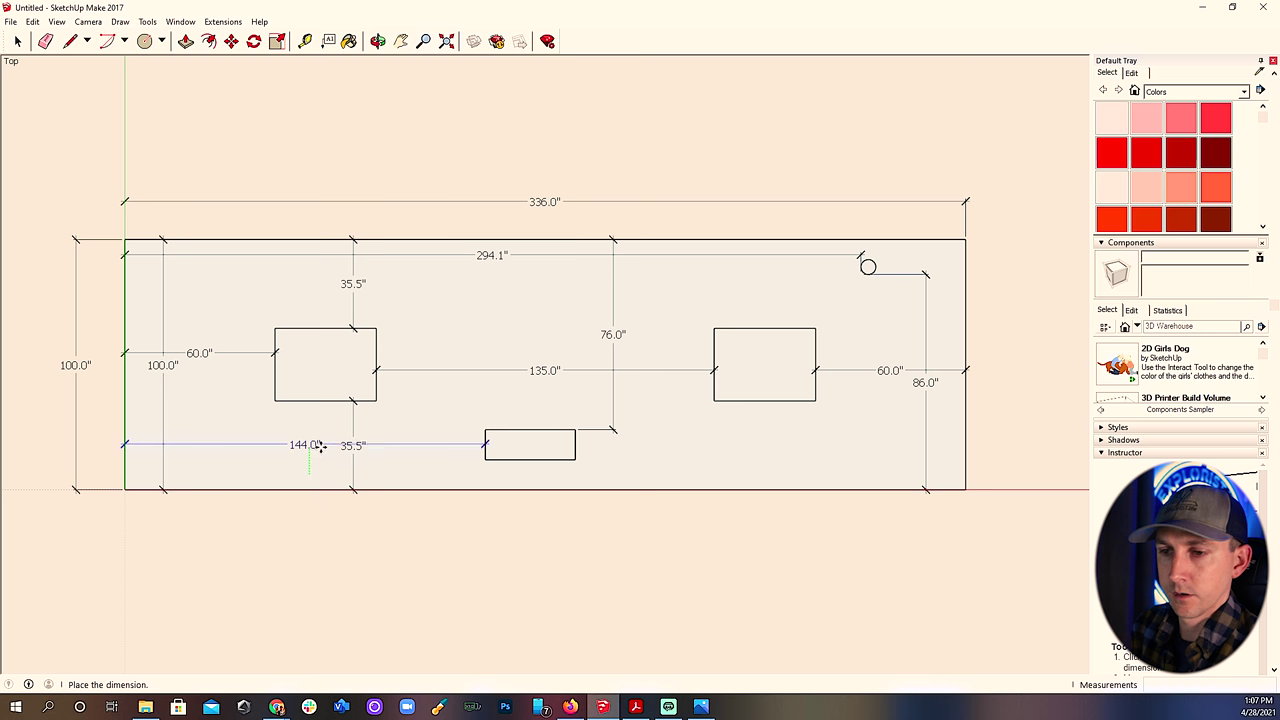
pyautogui.click(322, 438)
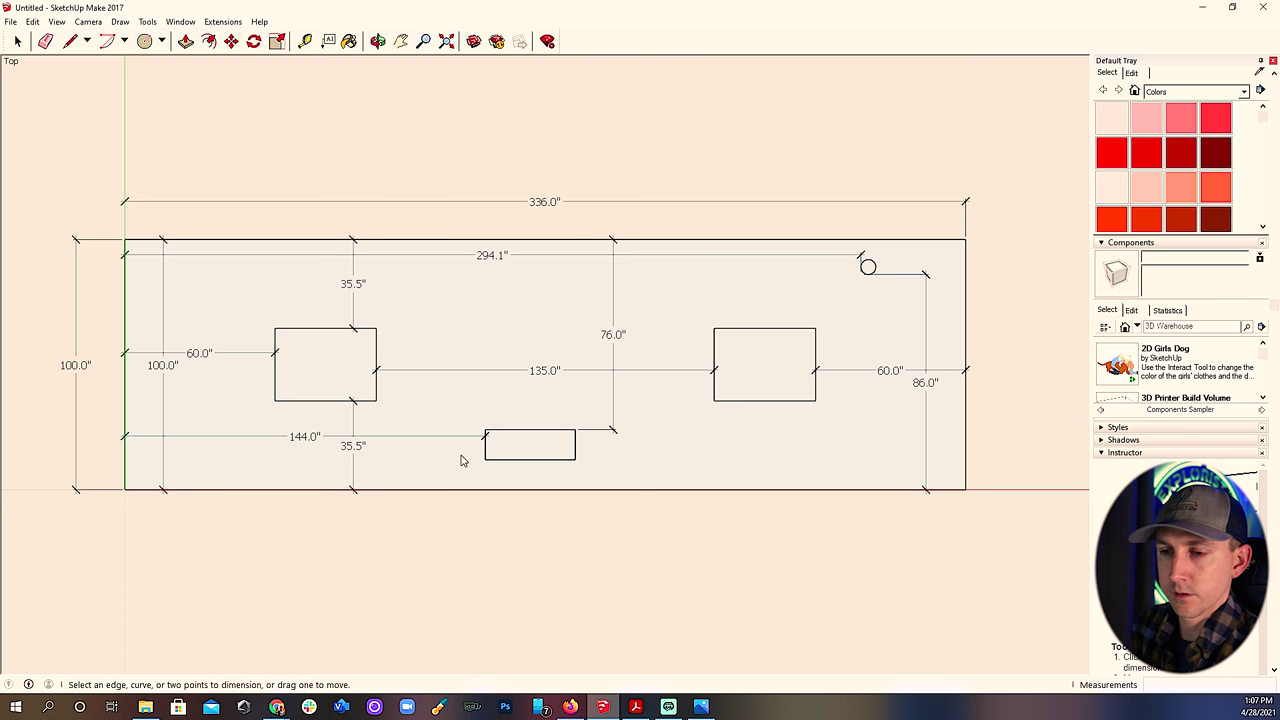
# Add the 156.0" span to the bottom-right corner and 35.5" under the right obstacle.
pyautogui.click(576, 461)
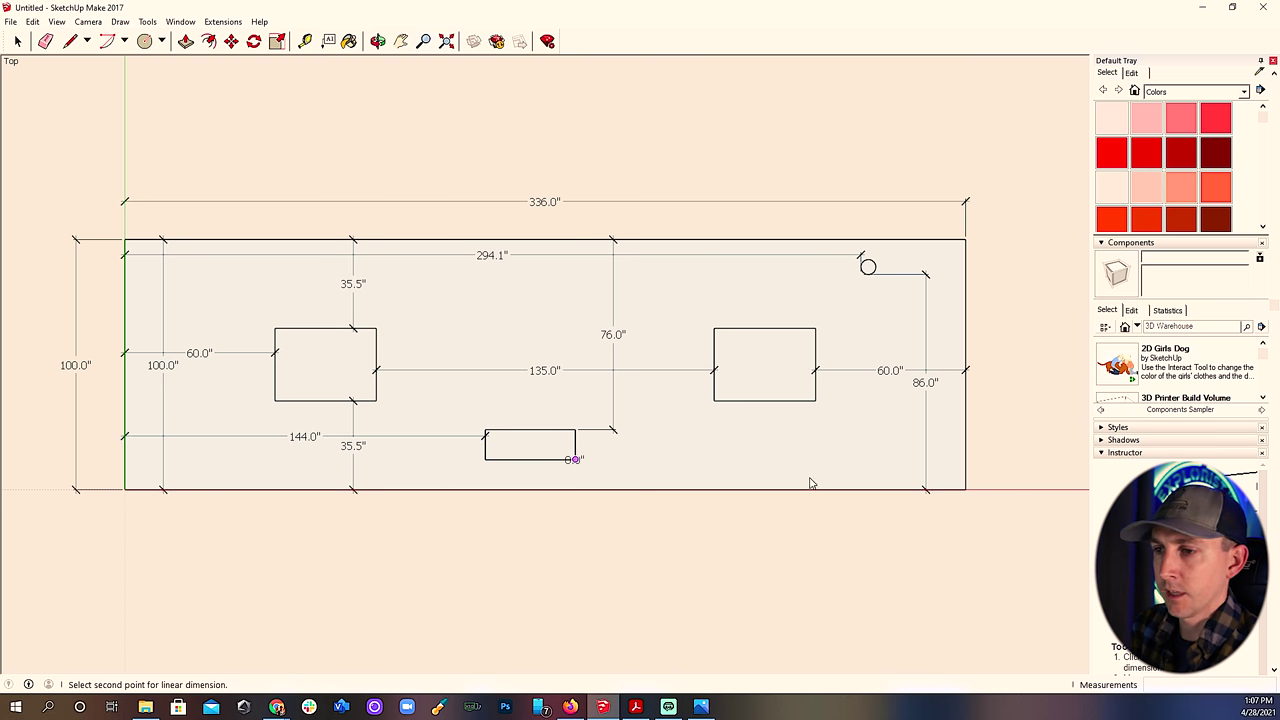
pyautogui.click(966, 491)
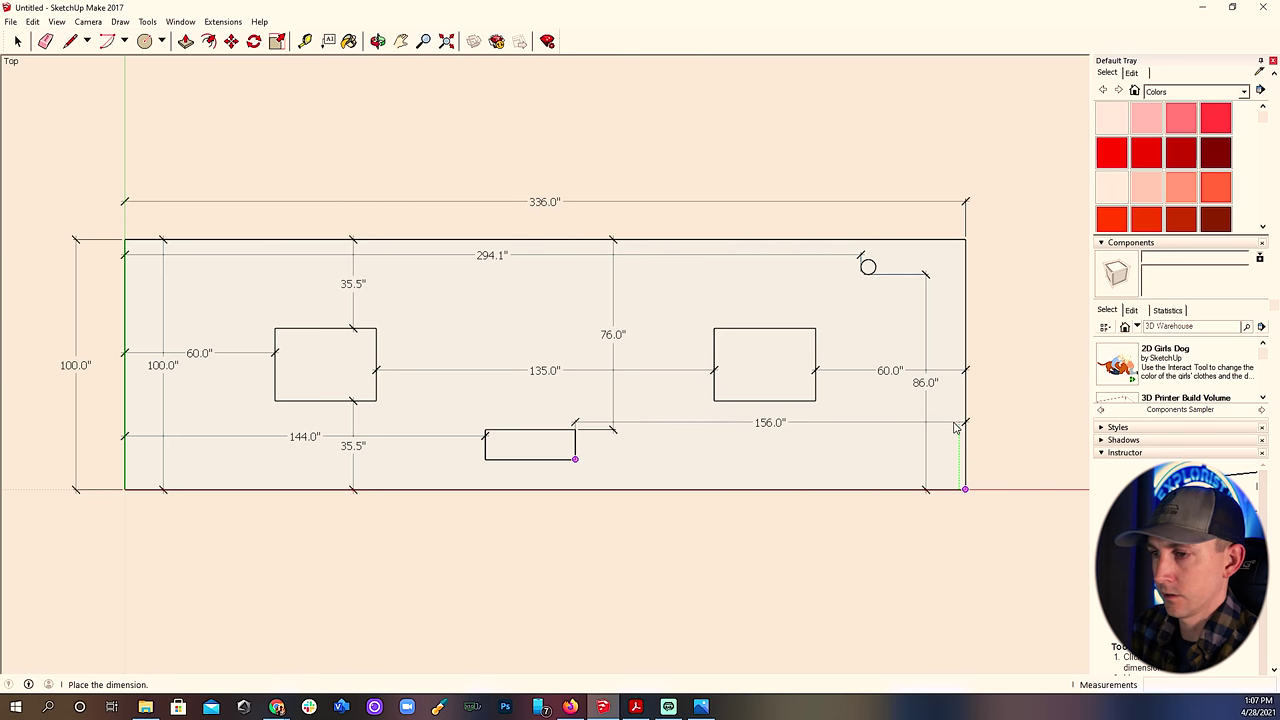
pyautogui.click(950, 436)
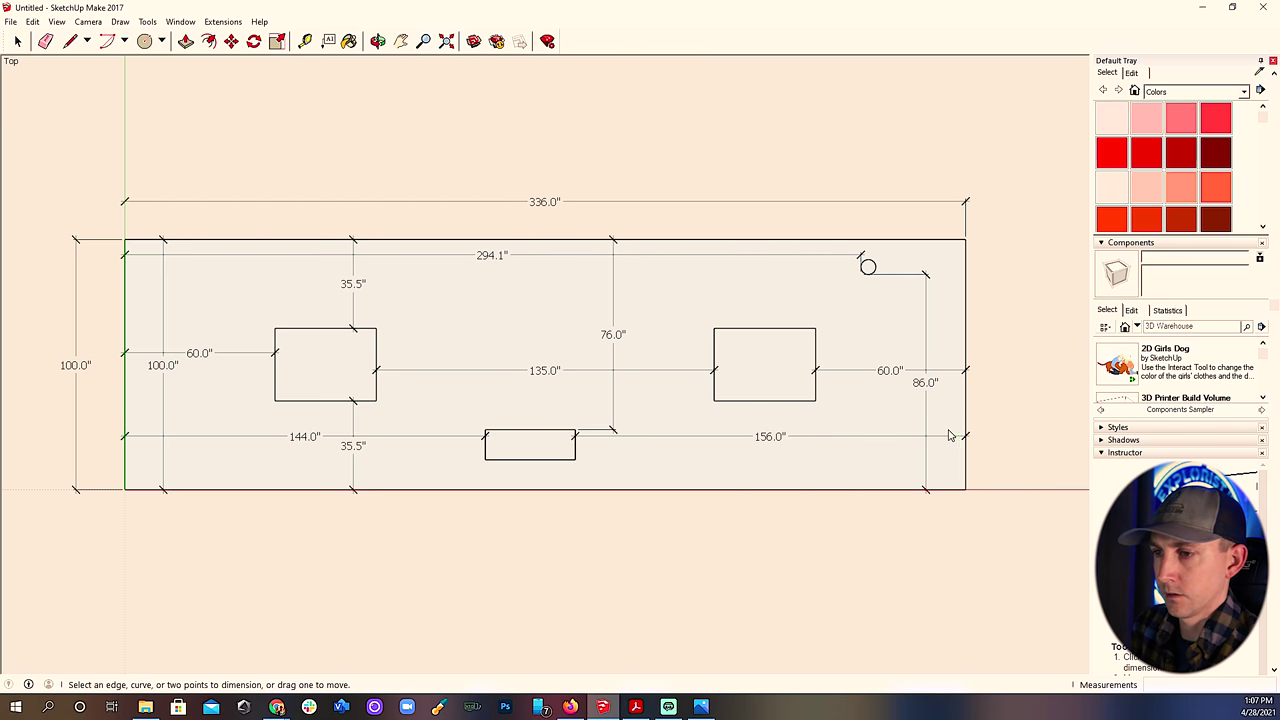
pyautogui.click(815, 401)
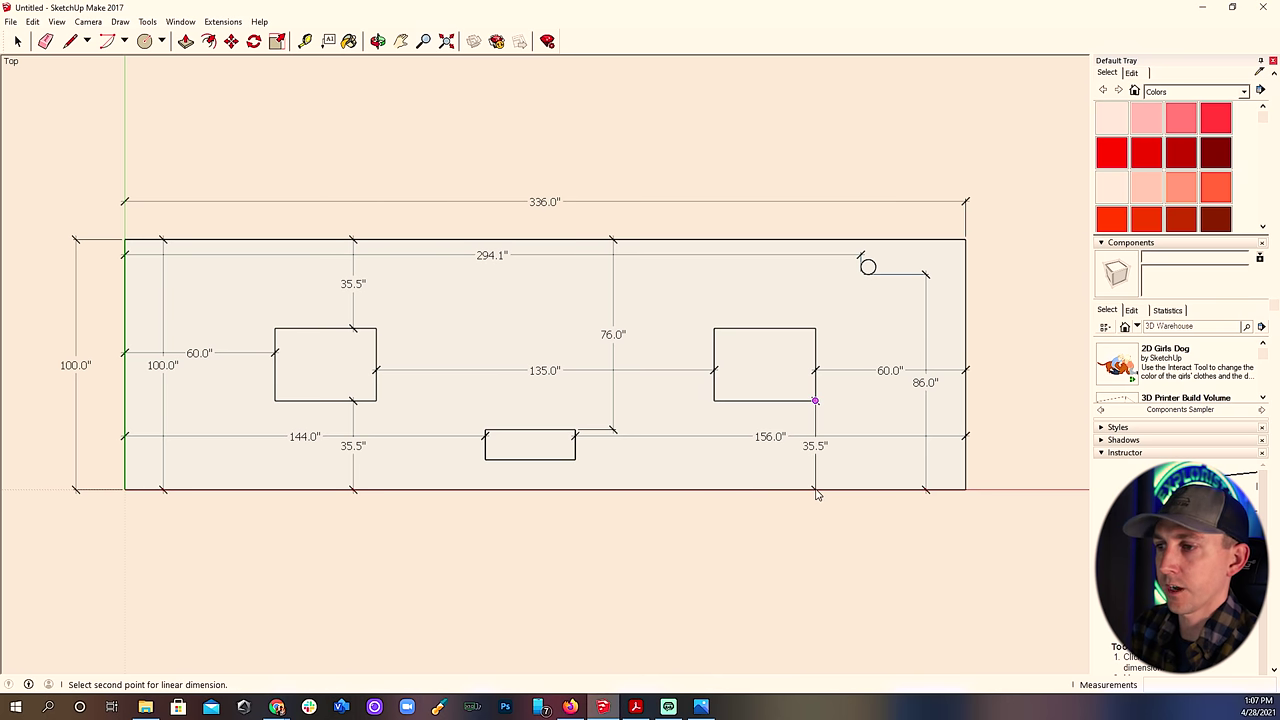
pyautogui.click(966, 490)
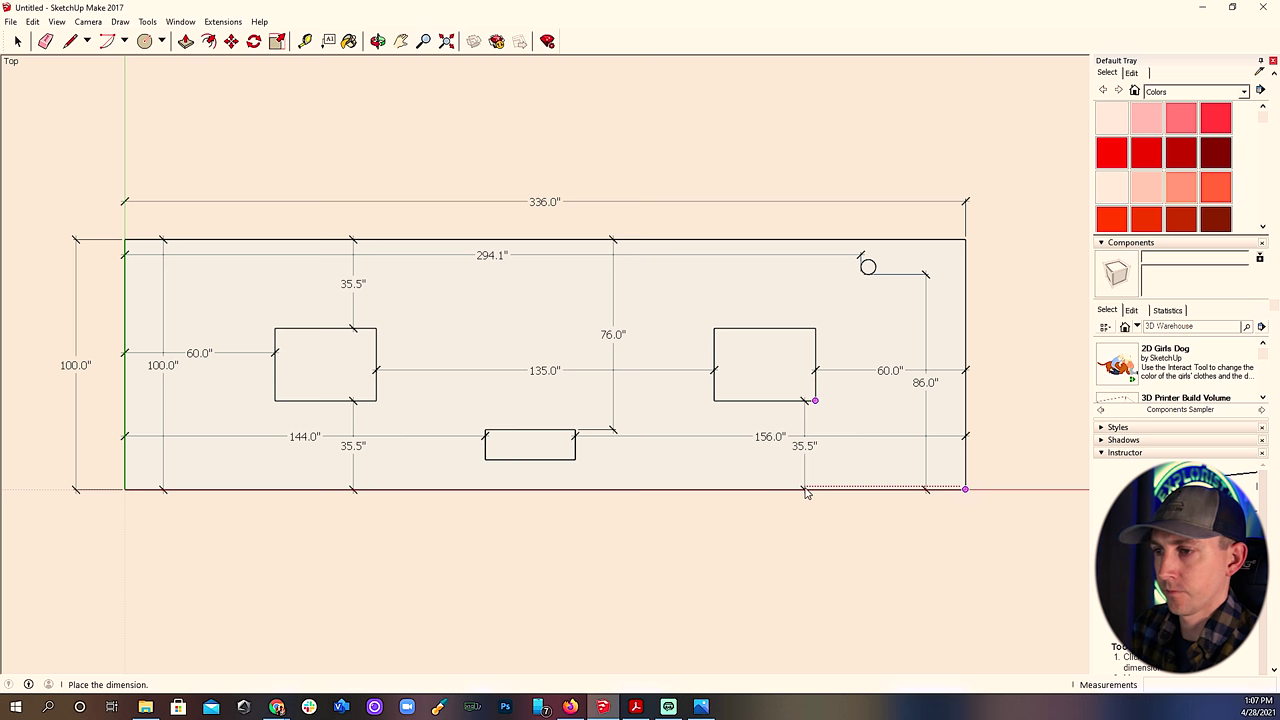
pyautogui.click(806, 490)
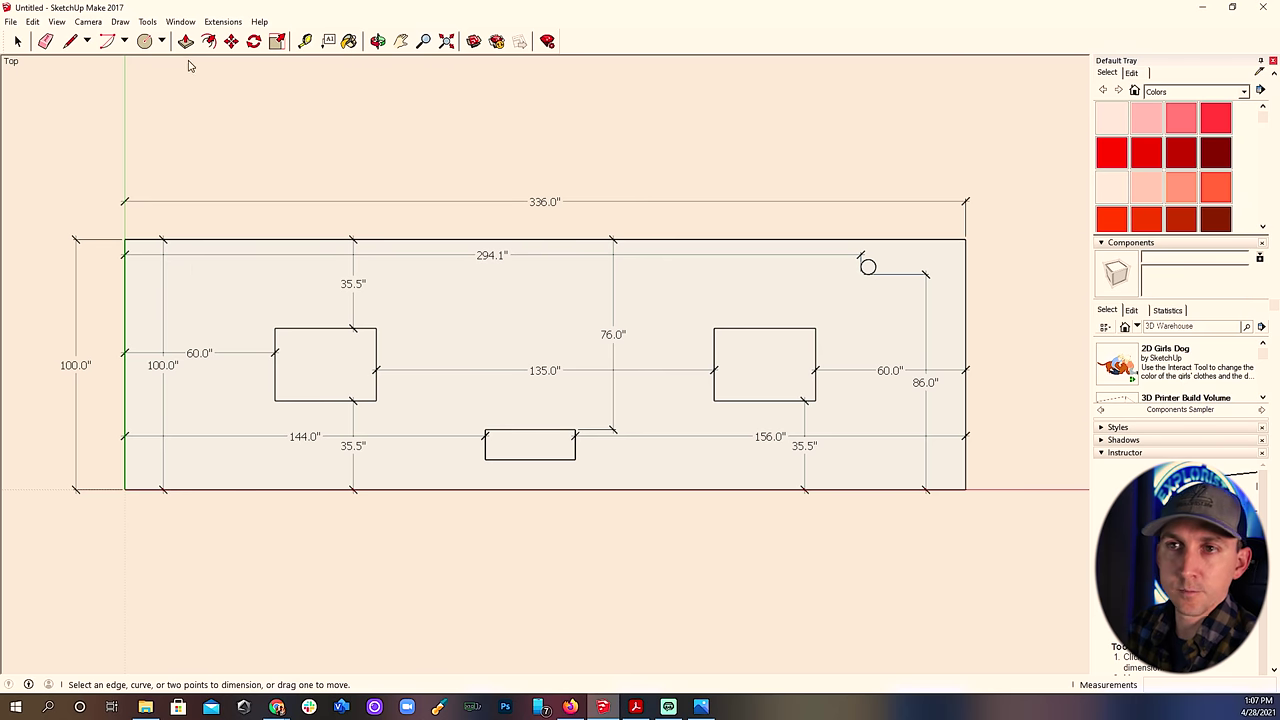
pyautogui.click(162, 42)
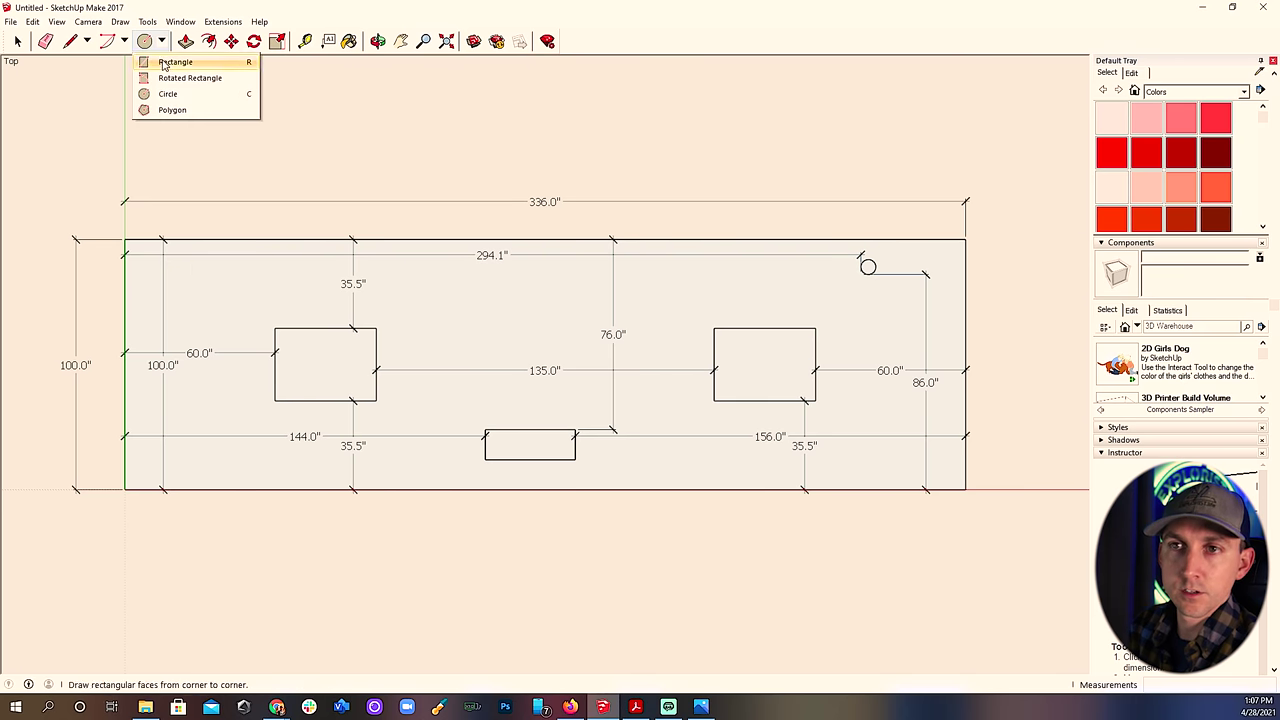
pyautogui.click(175, 60)
pyautogui.click(124, 239)
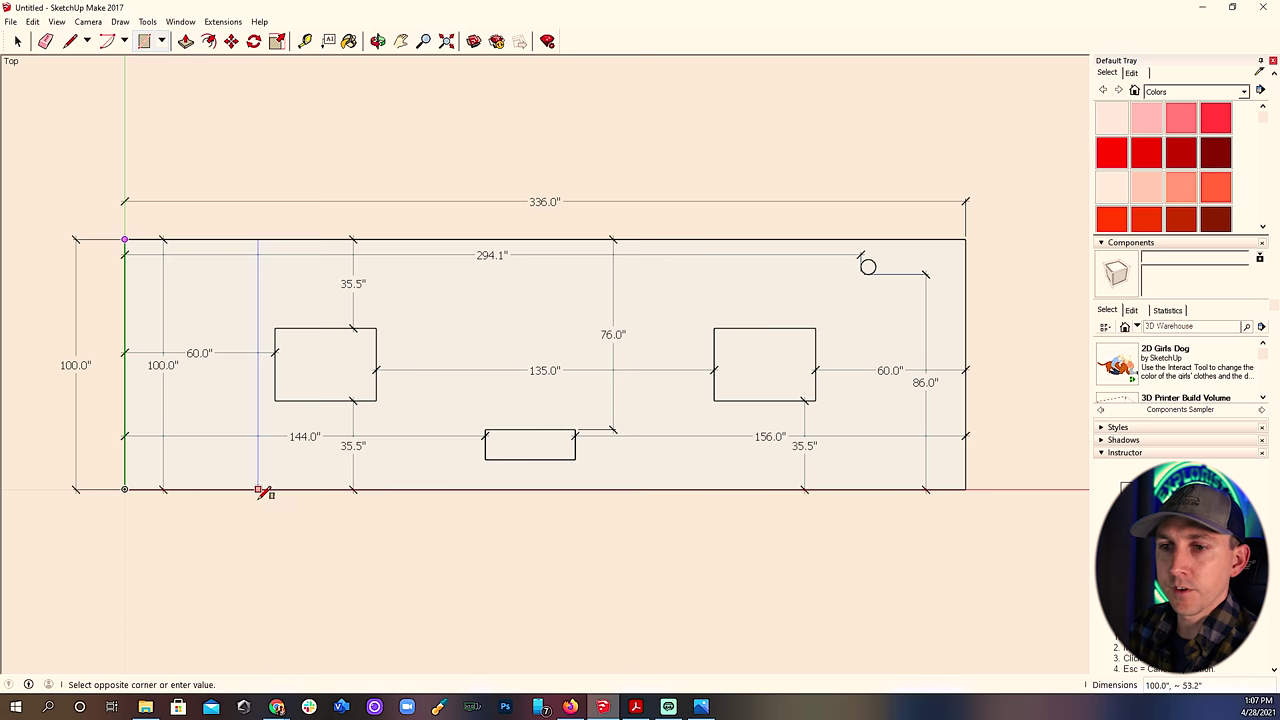
pyautogui.click(277, 490)
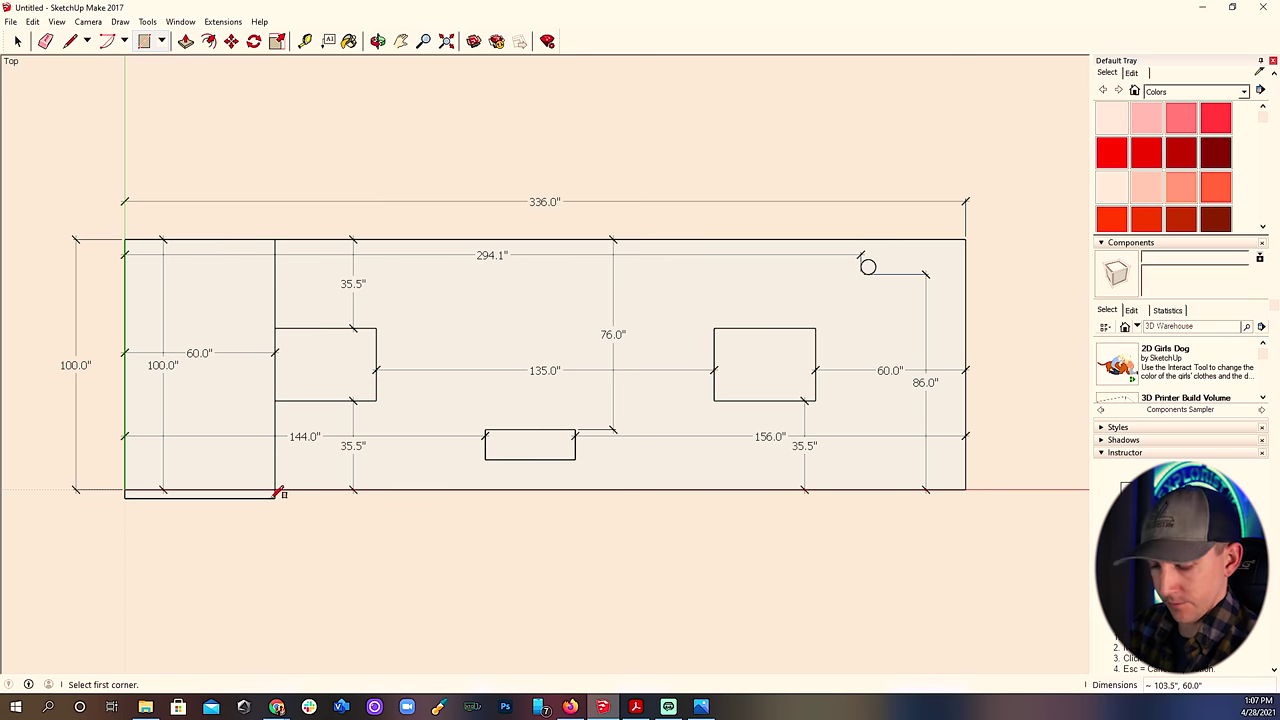
pyautogui.click(124, 239)
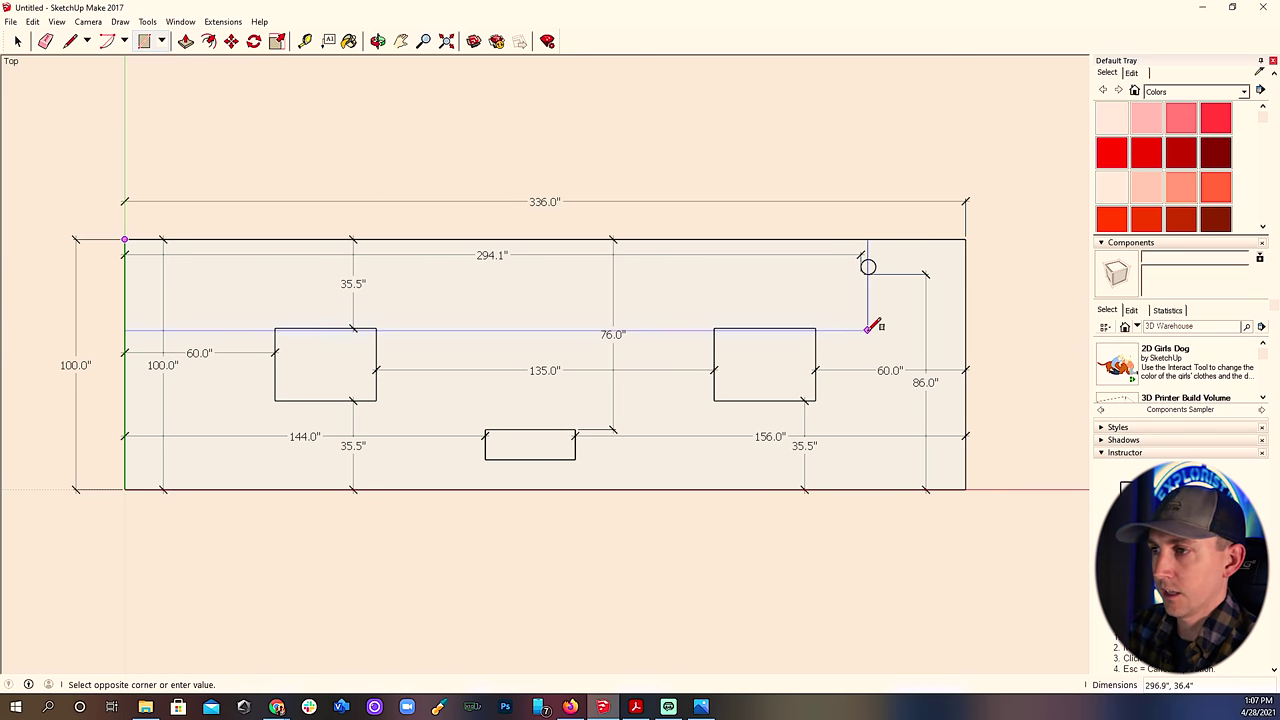
pyautogui.press('Escape')
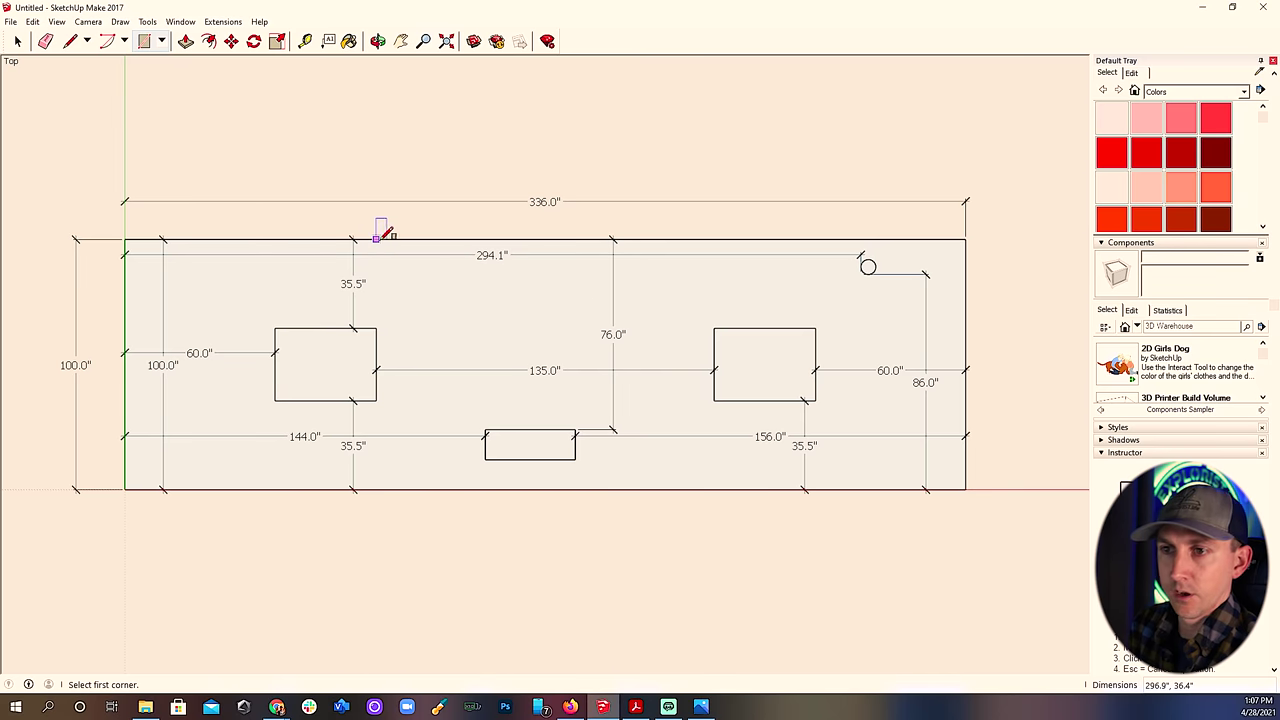
pyautogui.click(384, 239)
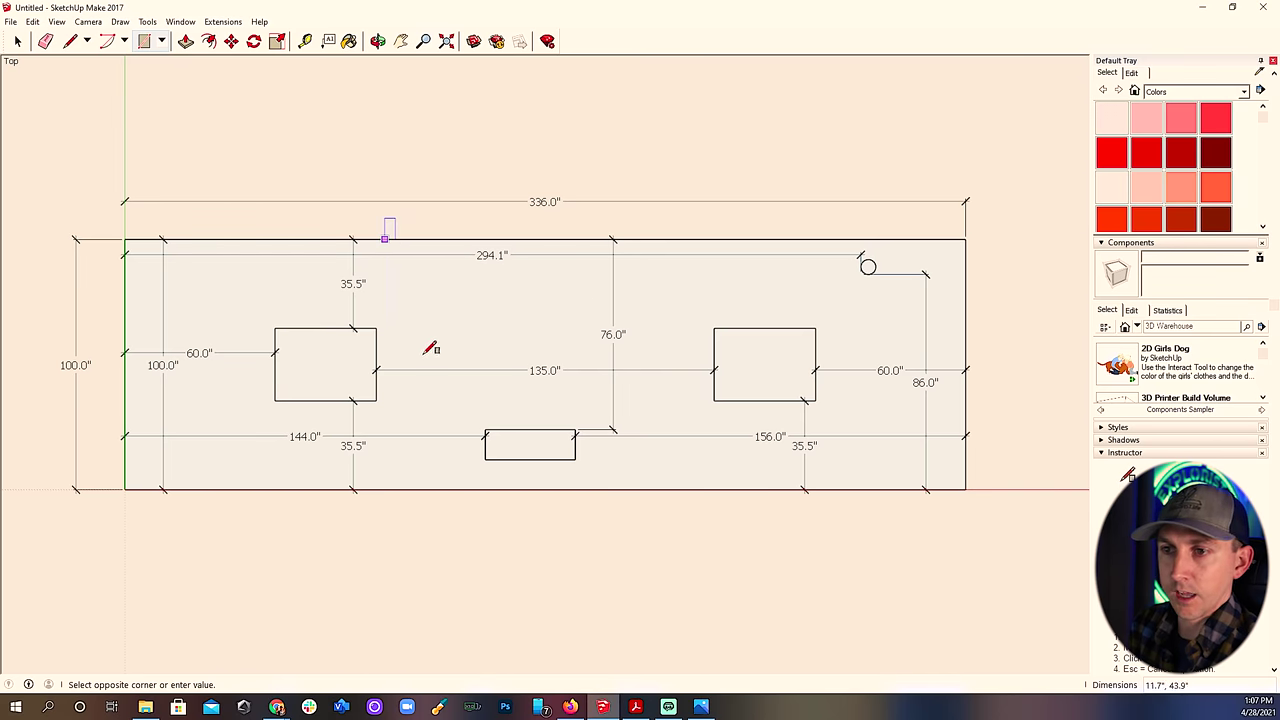
pyautogui.click(707, 428)
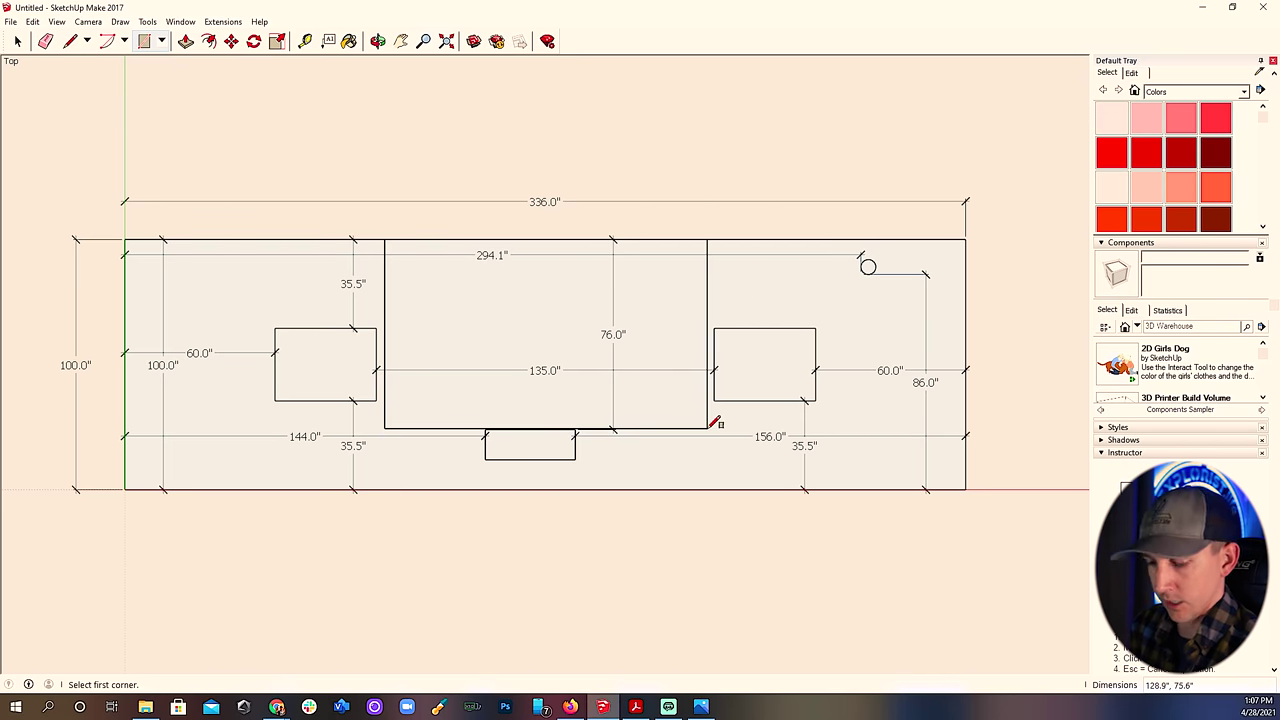
pyautogui.hotkey('ctrl', 'z')
pyautogui.click(575, 488)
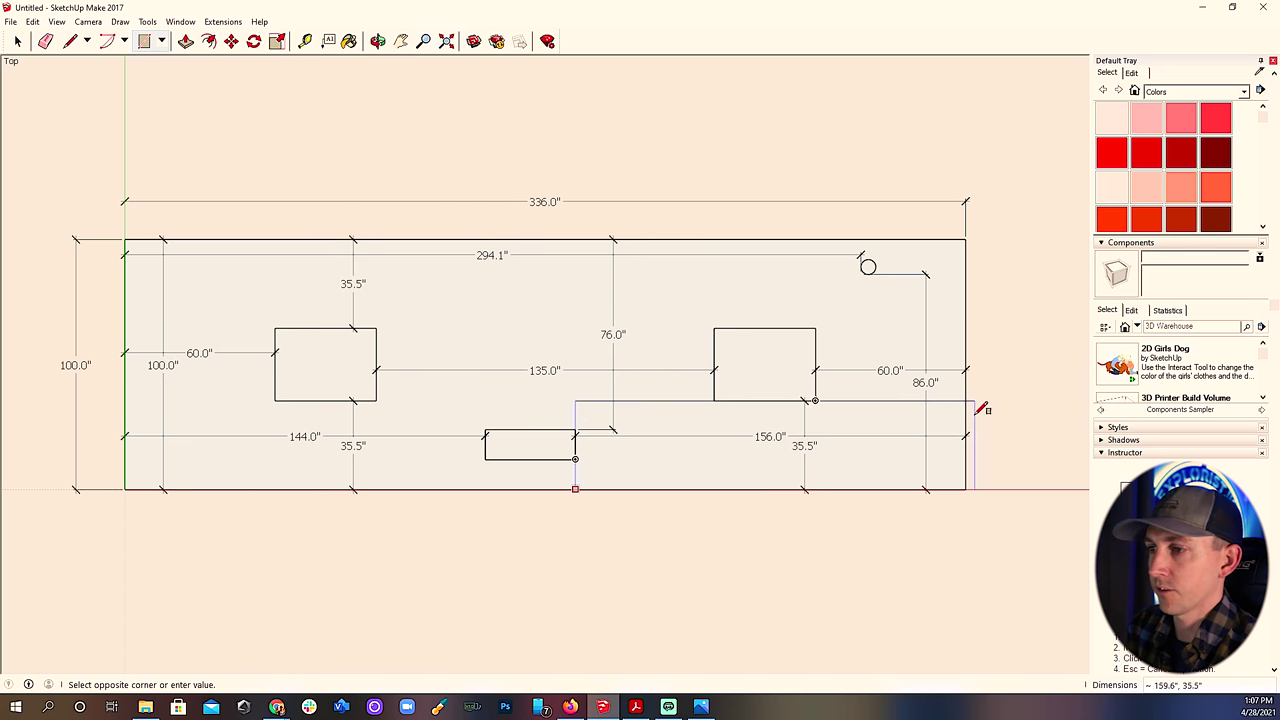
pyautogui.write('156,35.5')
pyautogui.press('Return')
pyautogui.hotkey('ctrl', 'z')
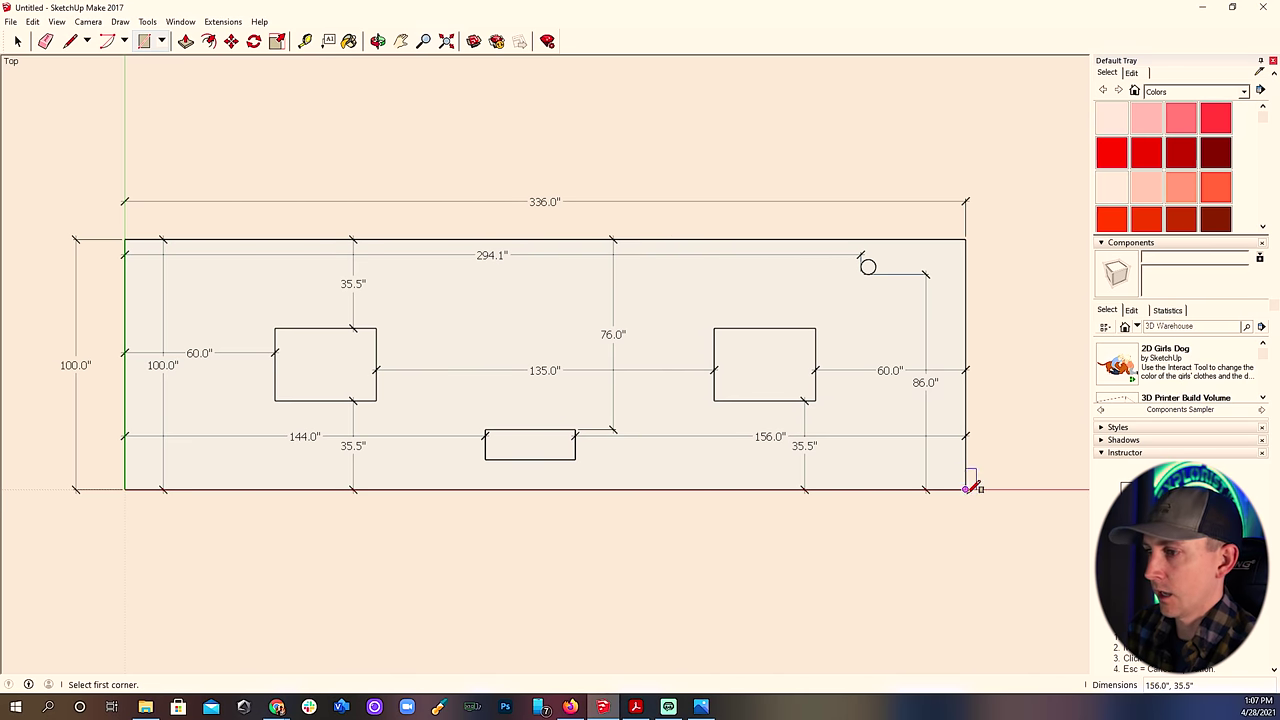
pyautogui.click(966, 489)
pyautogui.click(815, 278)
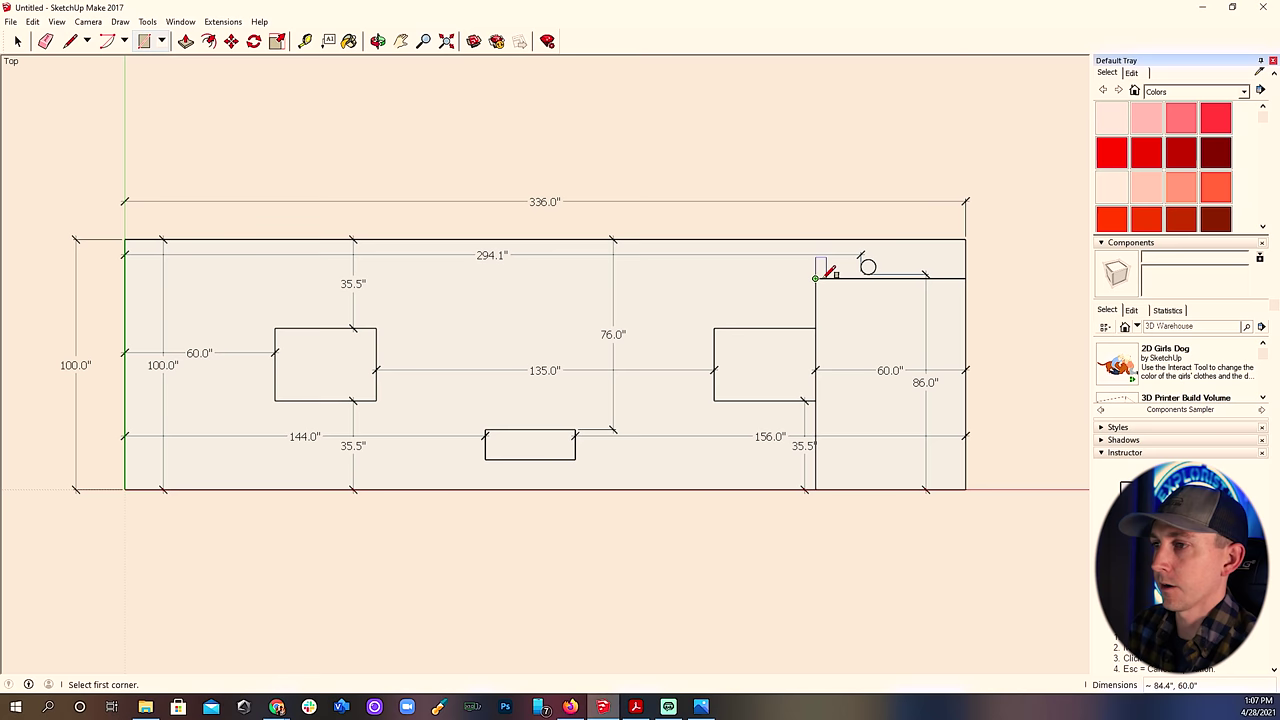
pyautogui.hotkey('ctrl', 'z')
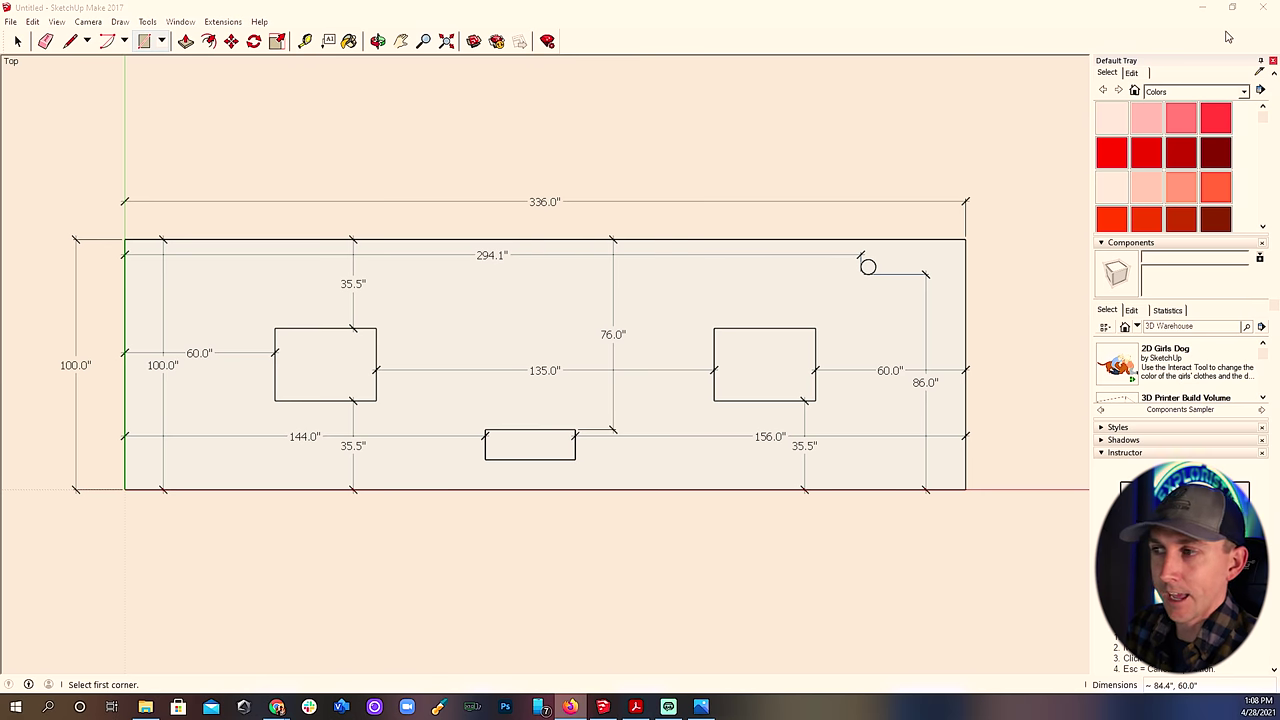
# Switch to Firefox's explorist.life solar panel chart and move the window beside the roof plan.
pyautogui.hotkey('alt', 'Tab')
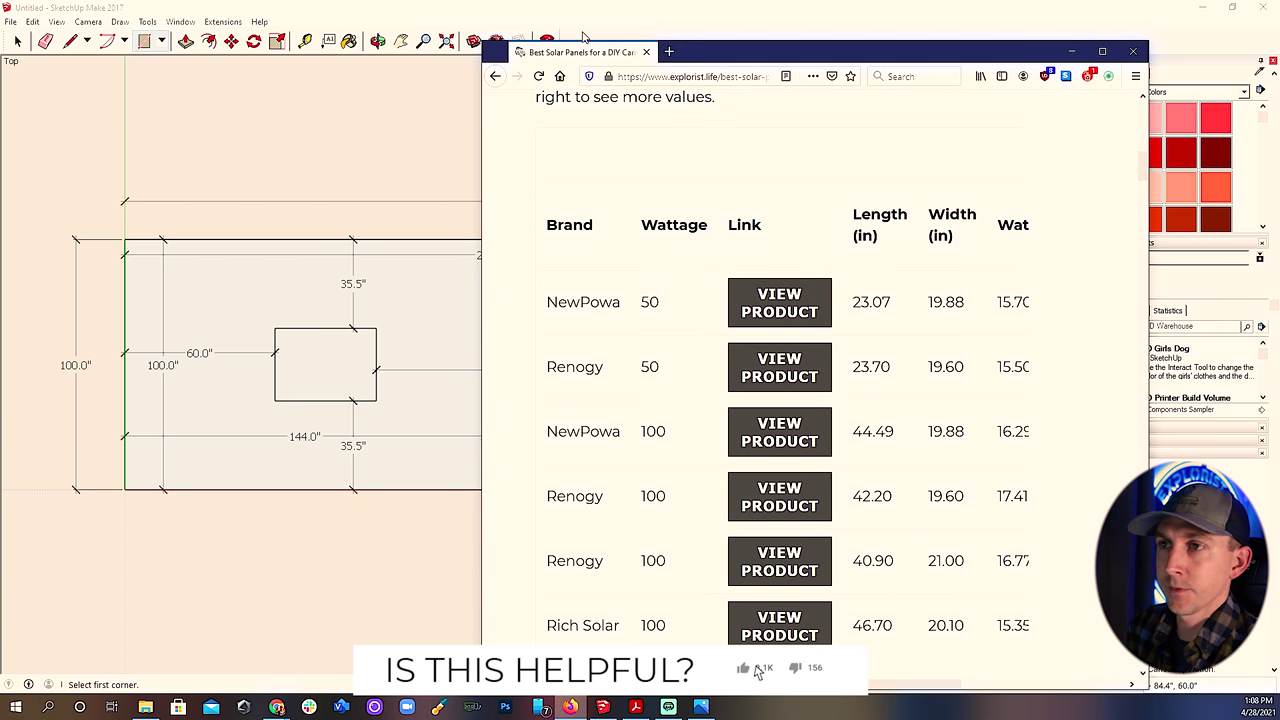
pyautogui.moveTo(585, 37); pyautogui.dragTo(585, 37)
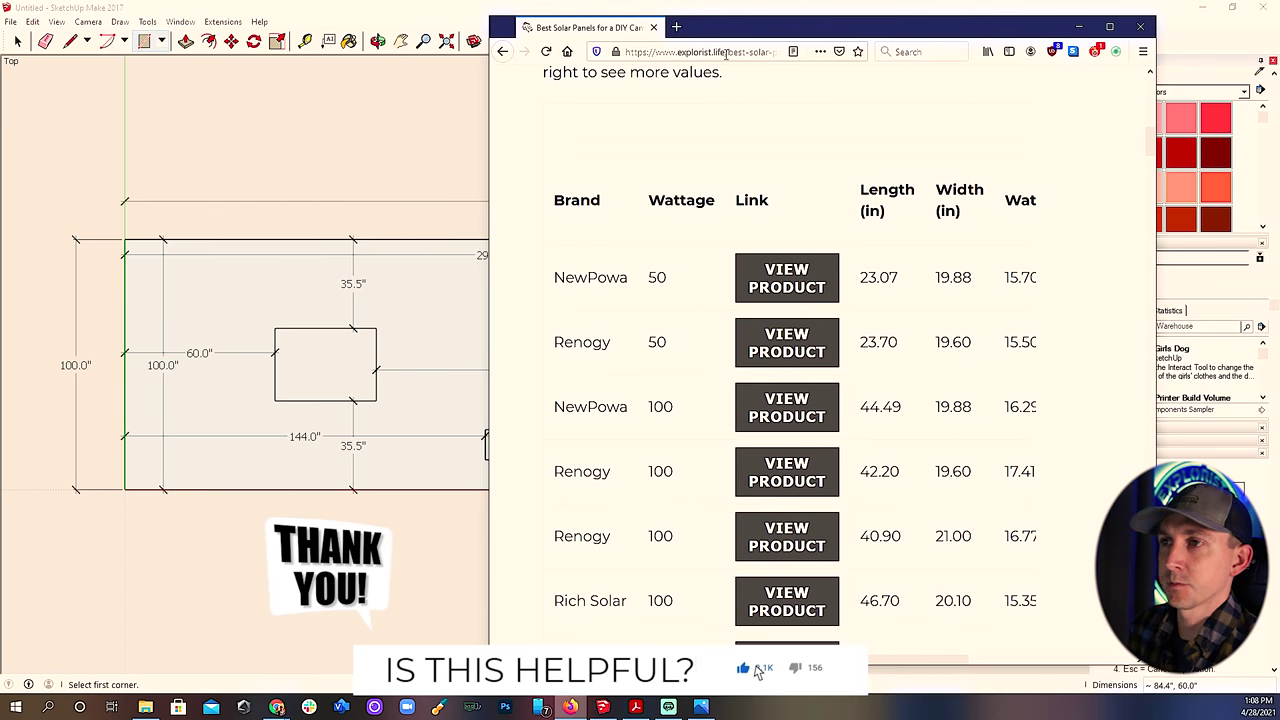
pyautogui.moveTo(727, 55); pyautogui.dragTo(808, 48)
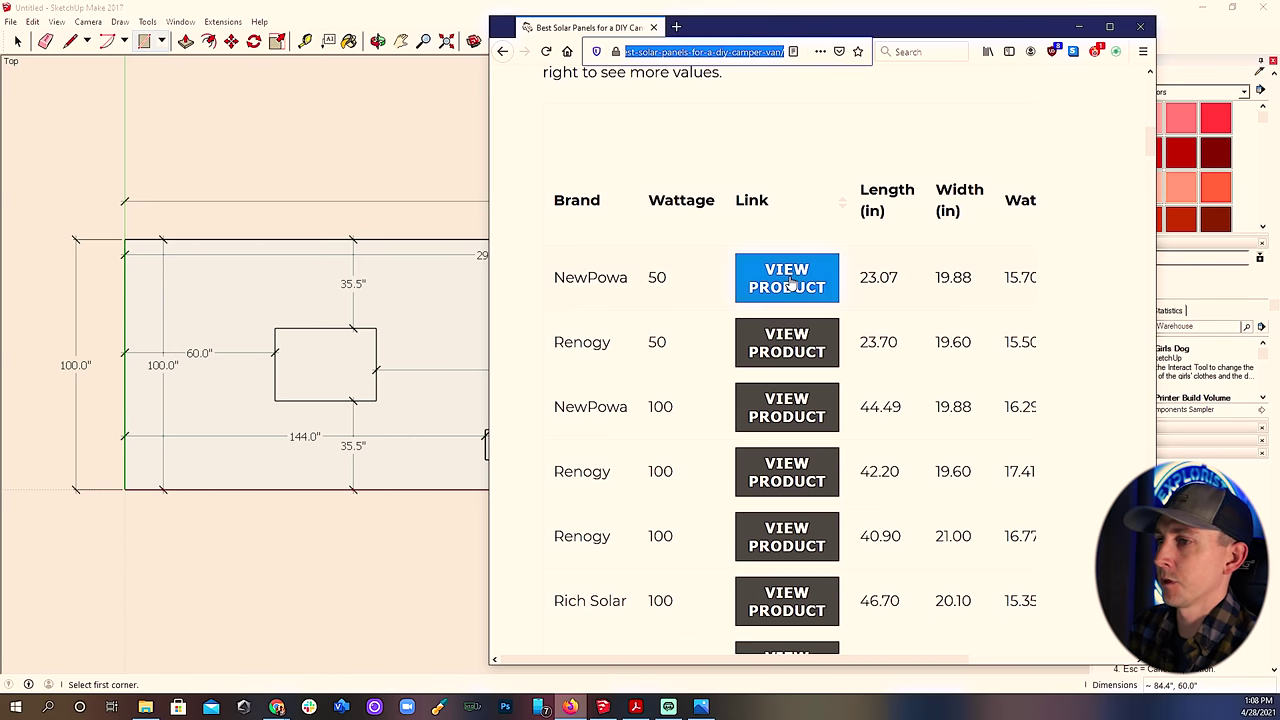
pyautogui.scroll(-3, 799, 297)
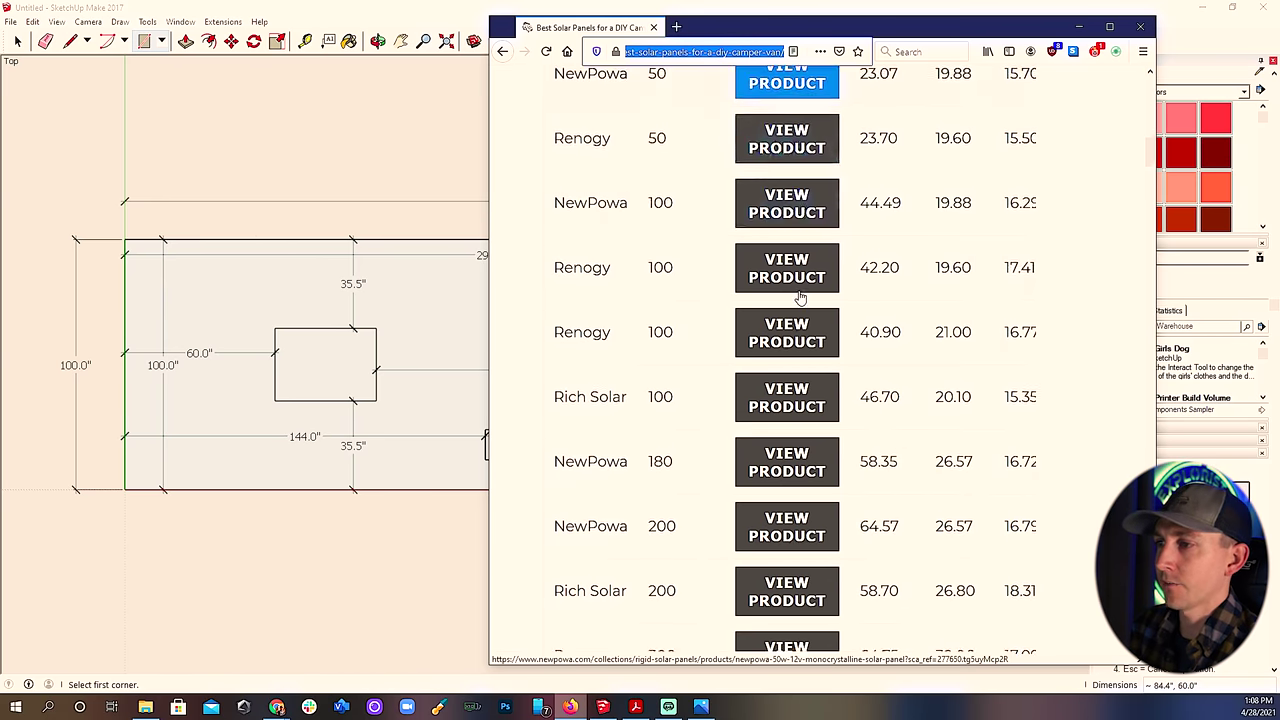
pyautogui.scroll(2, 552, 227)
pyautogui.scroll(-2, 677, 214)
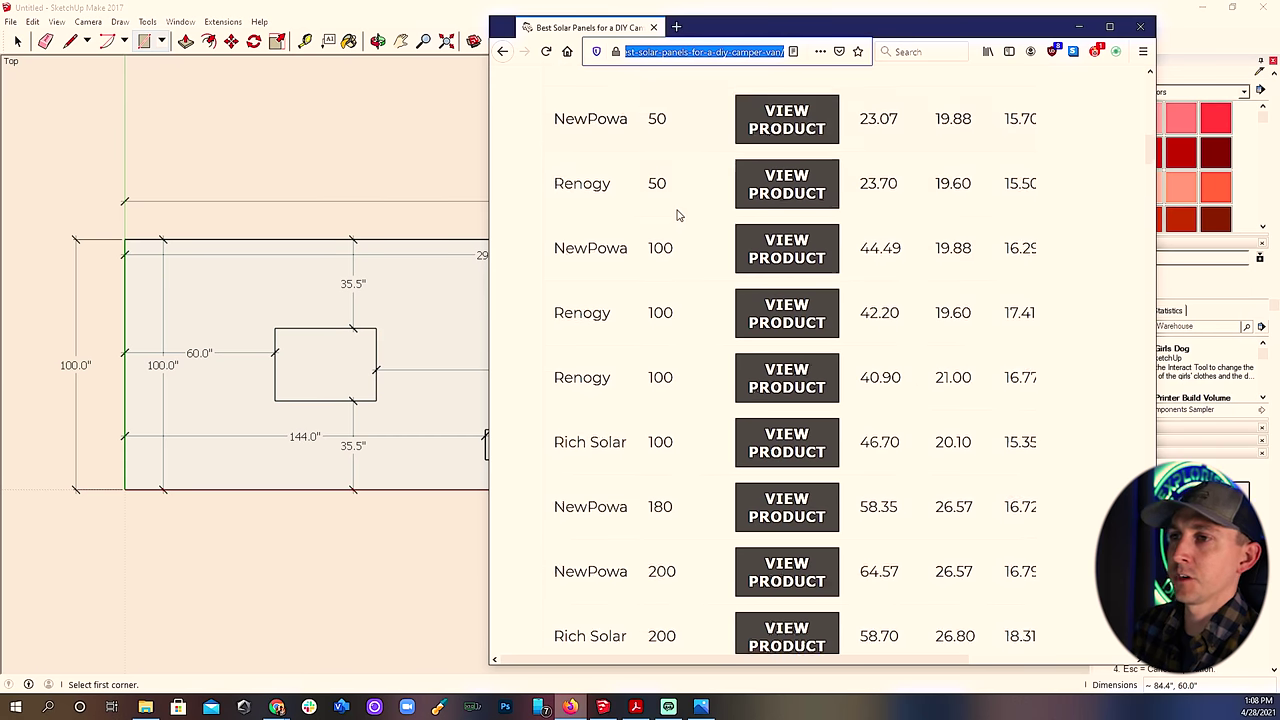
pyautogui.scroll(-6, 643, 214)
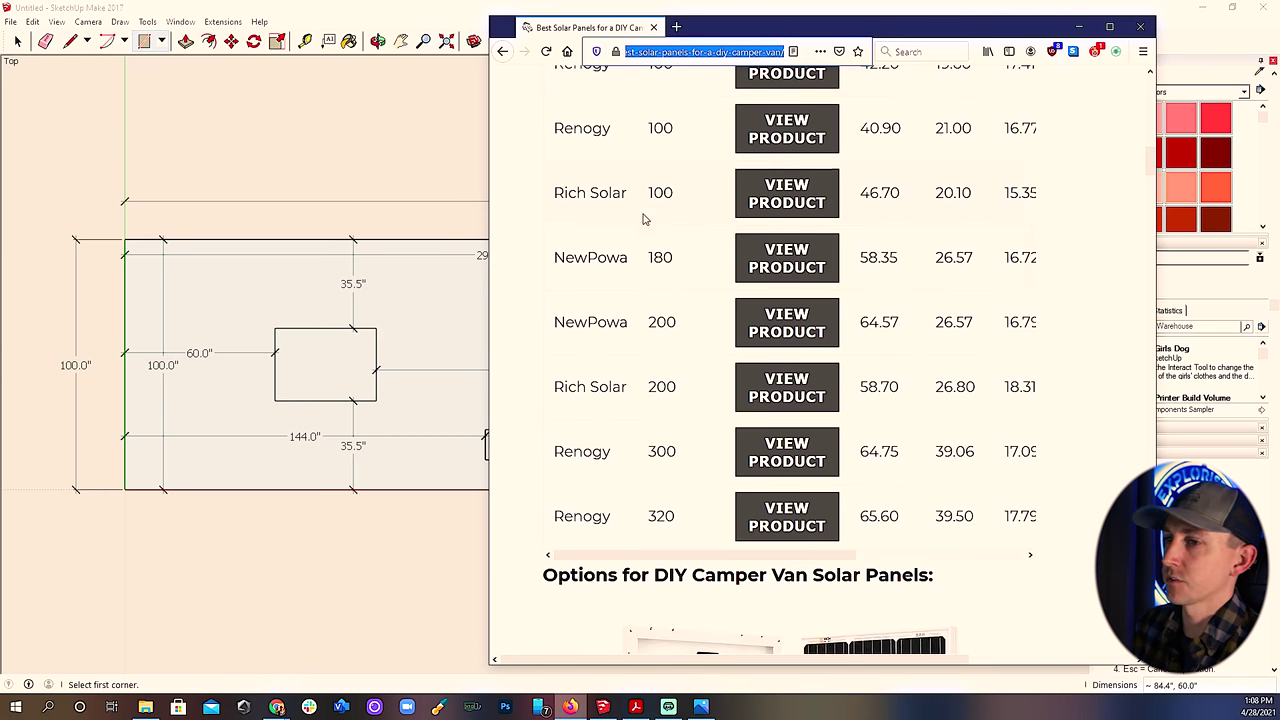
pyautogui.scroll(6, 674, 400)
pyautogui.scroll(2, 674, 400)
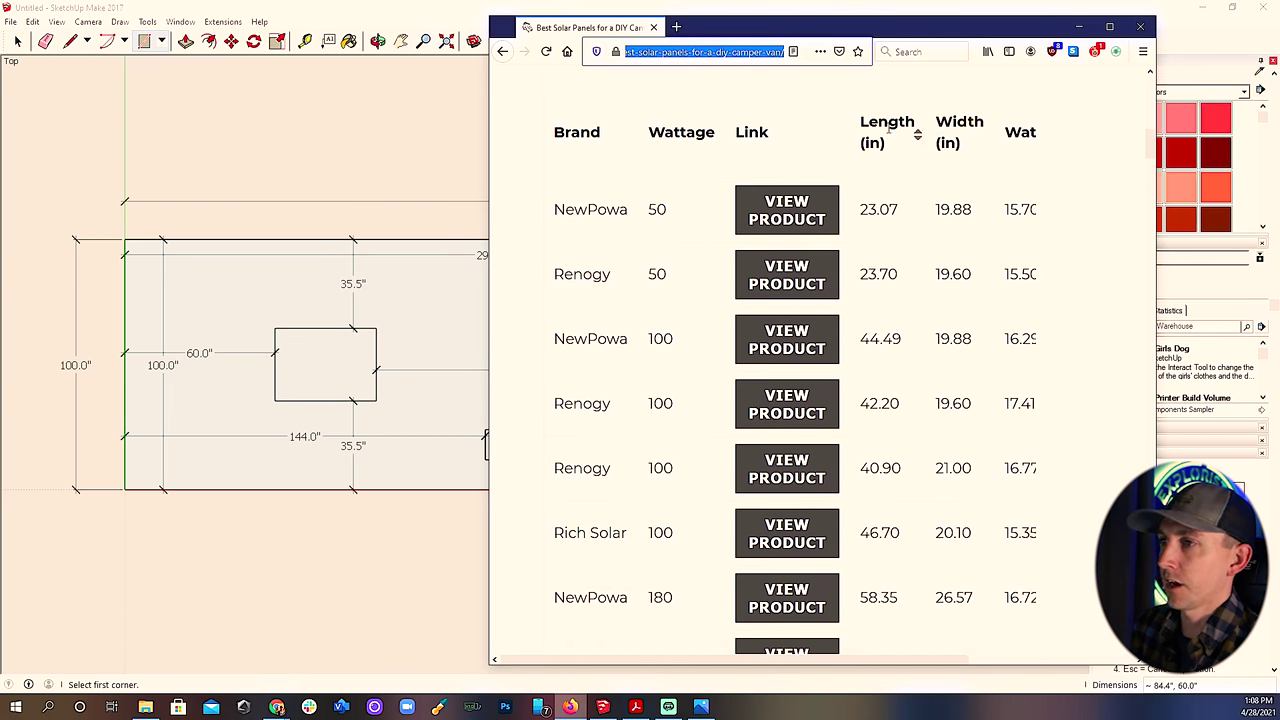
pyautogui.hscroll(3, 967, 165)
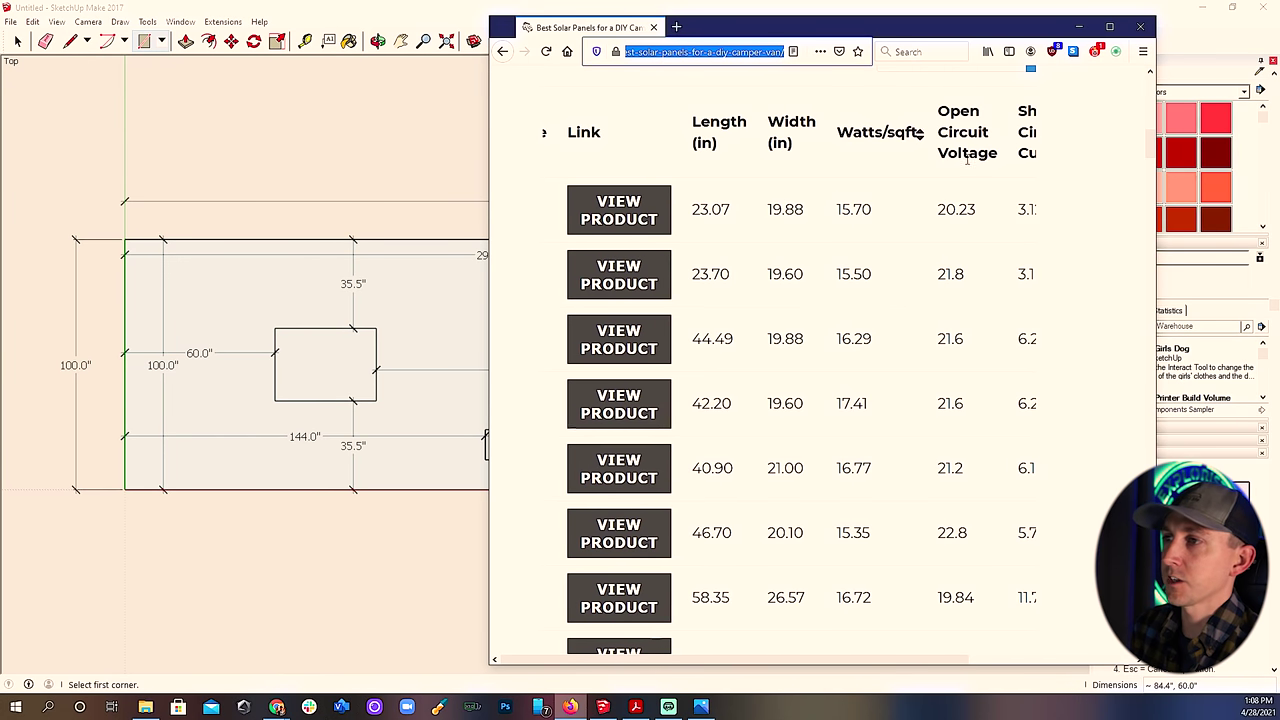
pyautogui.hscroll(1, 911, 177)
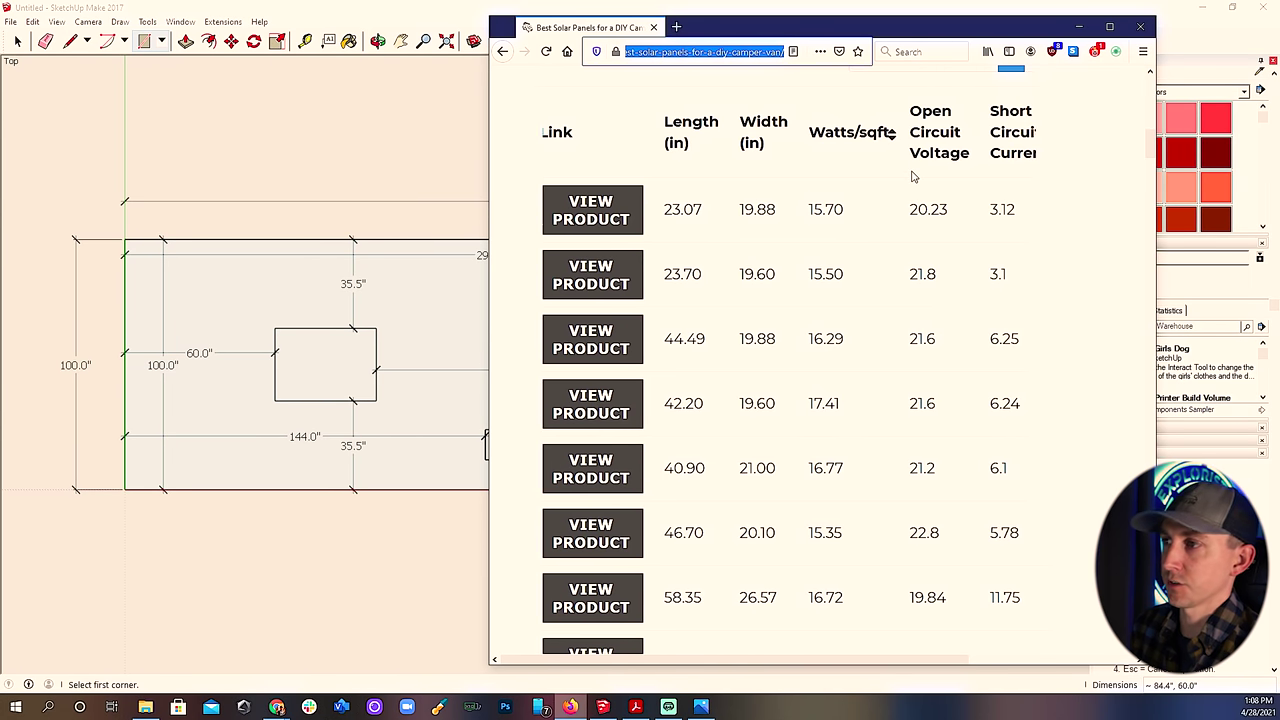
pyautogui.hscroll(-3, 911, 177)
pyautogui.hscroll(-3, 911, 177)
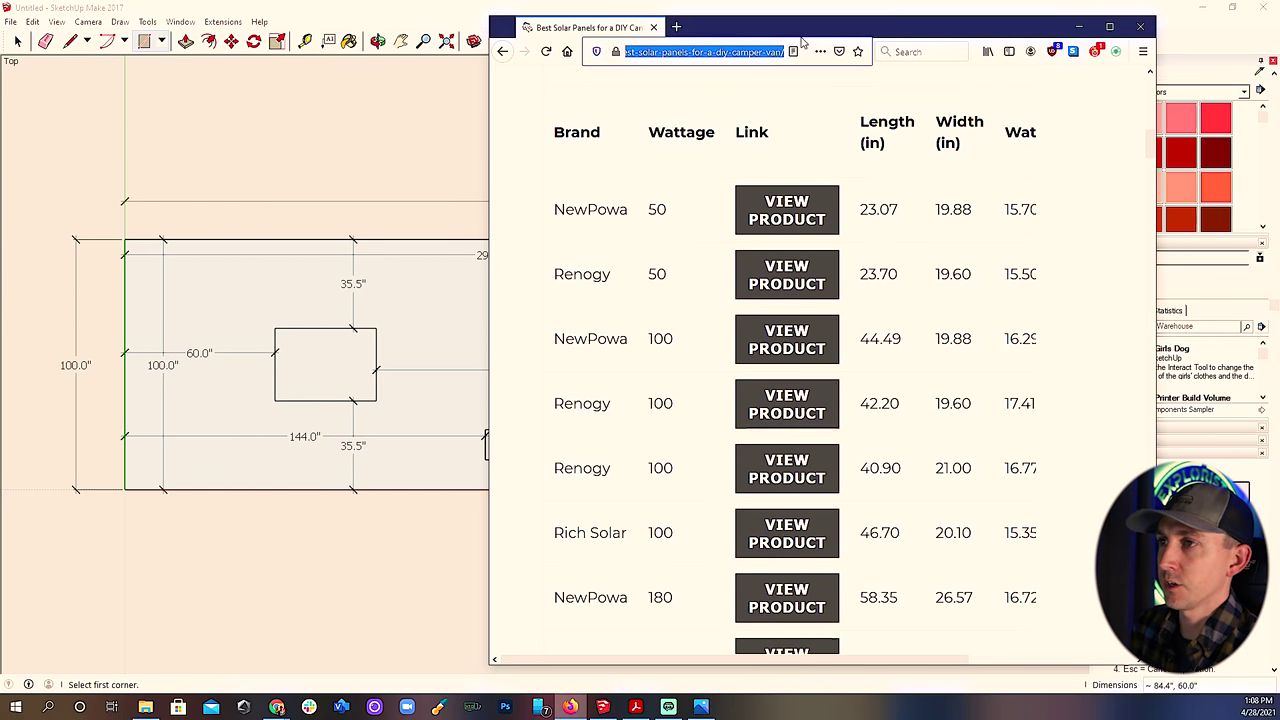
pyautogui.moveTo(829, 34); pyautogui.dragTo(959, 14)
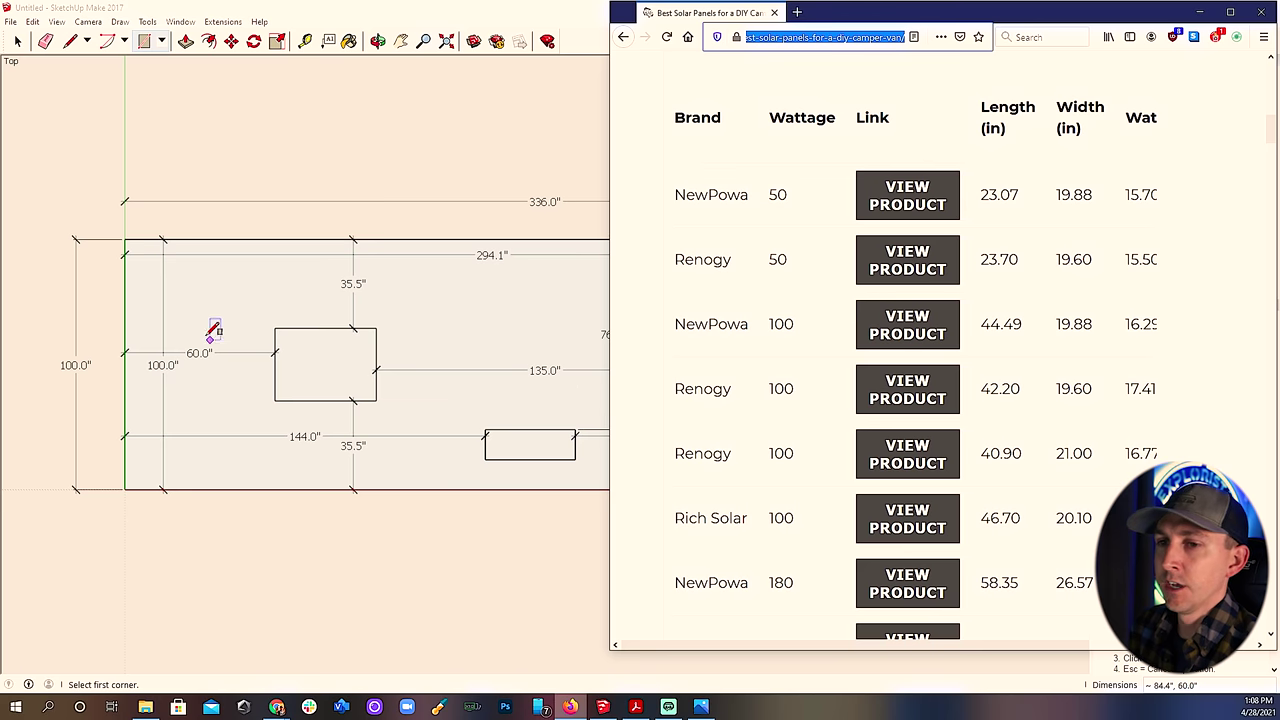
# Draw and undo a rough test rectangle in the roof's upper left.
pyautogui.click(140, 272)
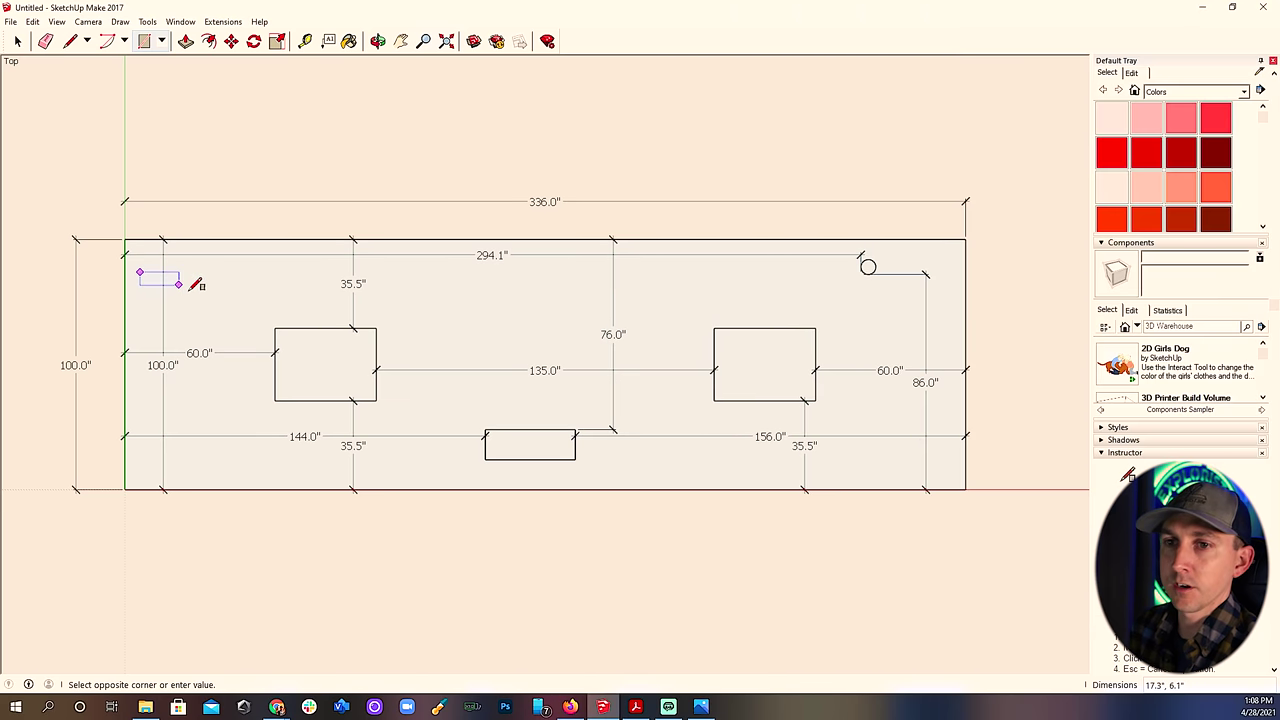
pyautogui.click(266, 310)
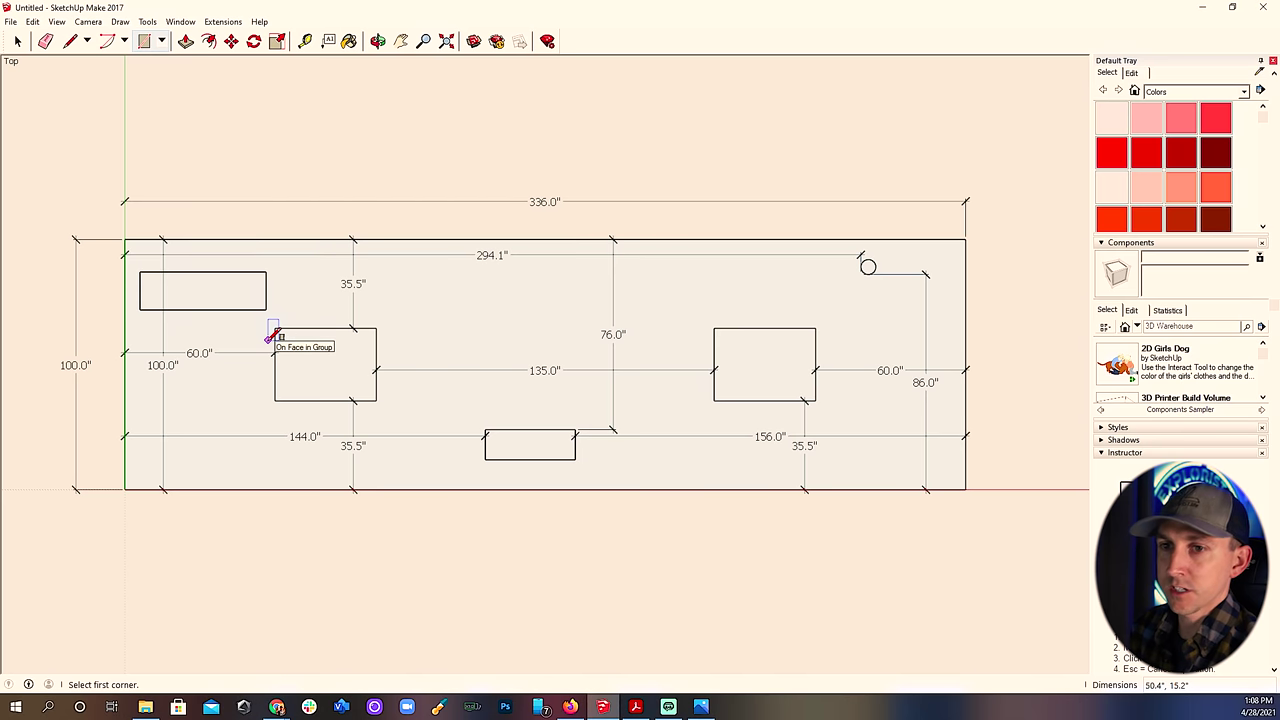
pyautogui.hotkey('ctrl', 'z')
# Scroll the chart to the Rich Solar 200 W row and select its 26.80 width.
pyautogui.click(576, 707)
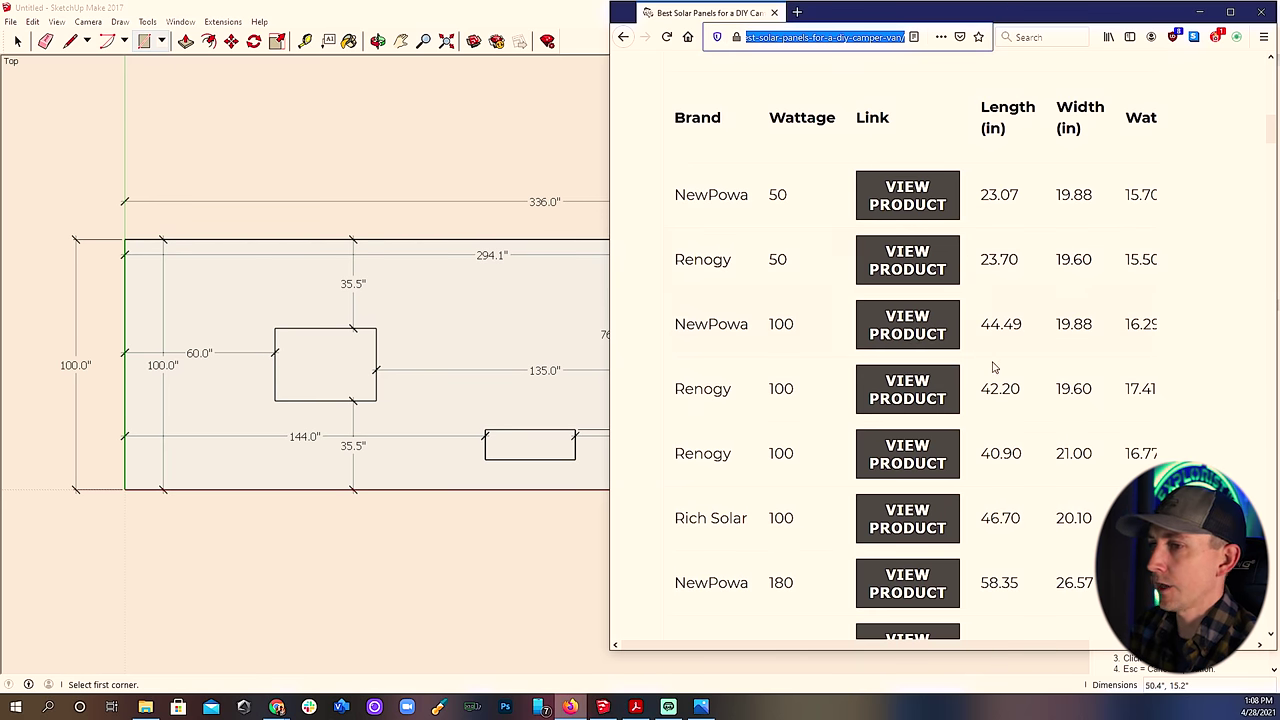
pyautogui.scroll(-5, 994, 368)
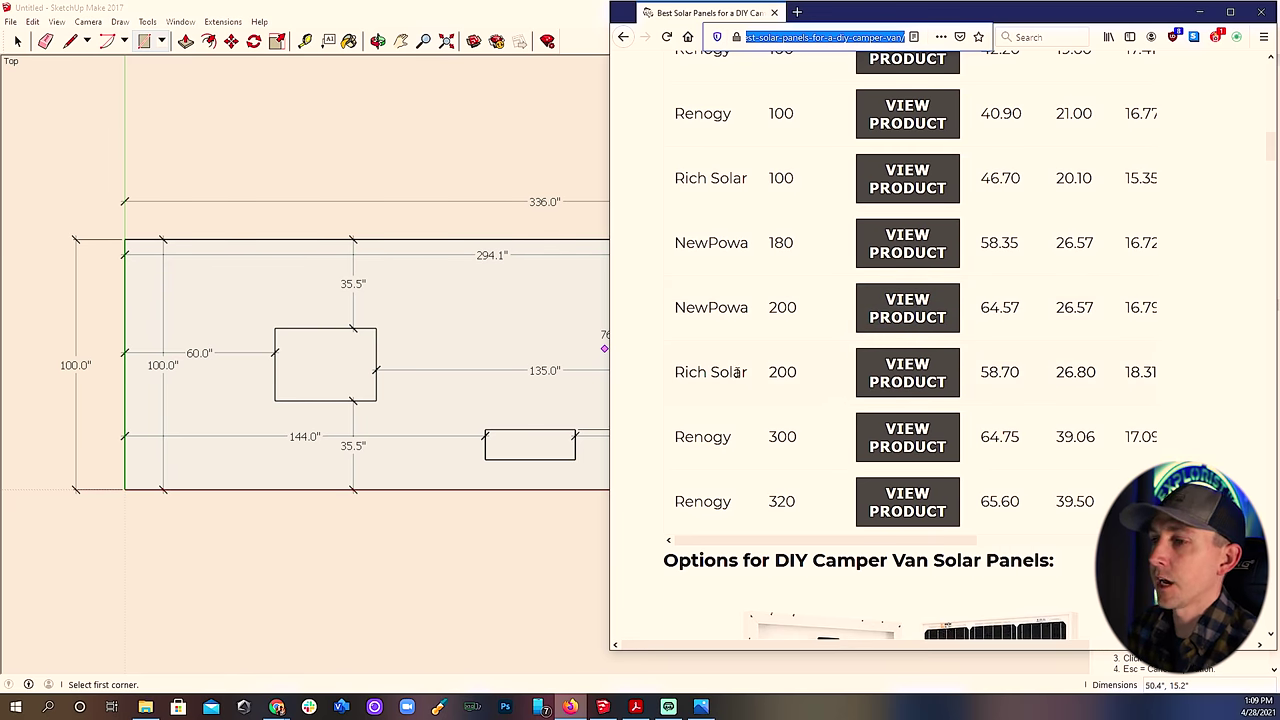
pyautogui.click(1062, 374)
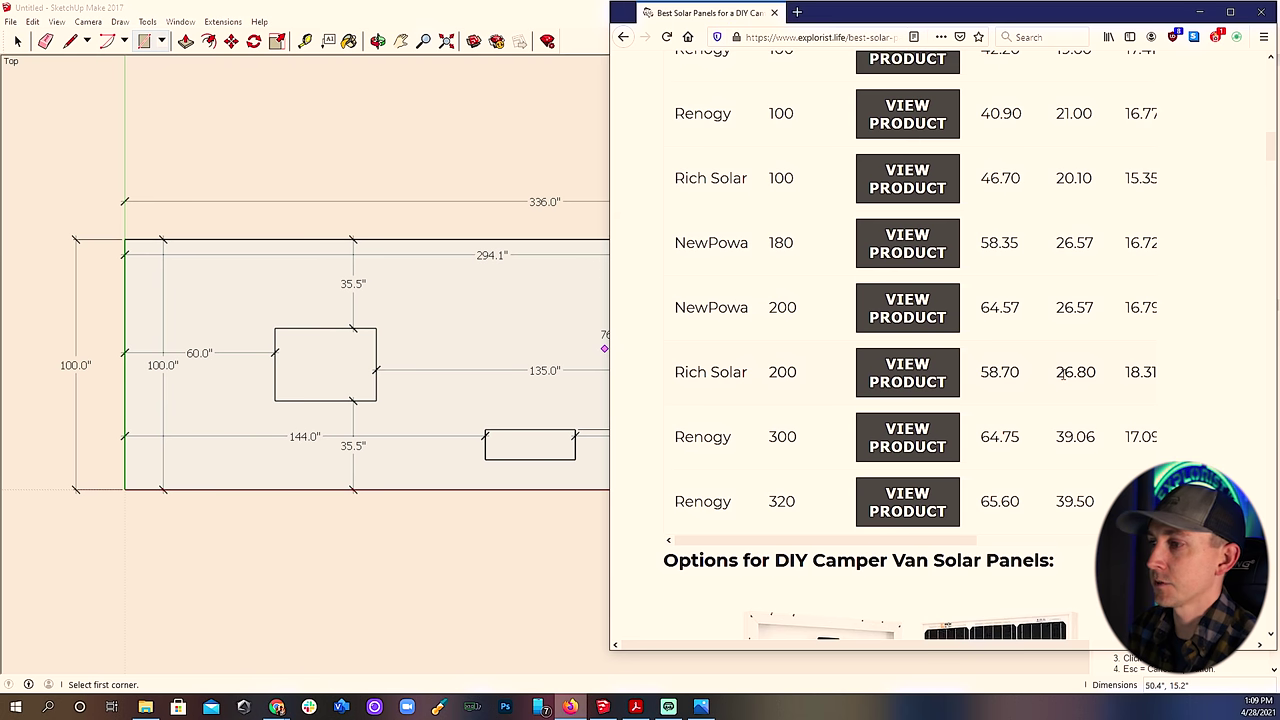
pyautogui.moveTo(1076, 373); pyautogui.dragTo(1096, 373)
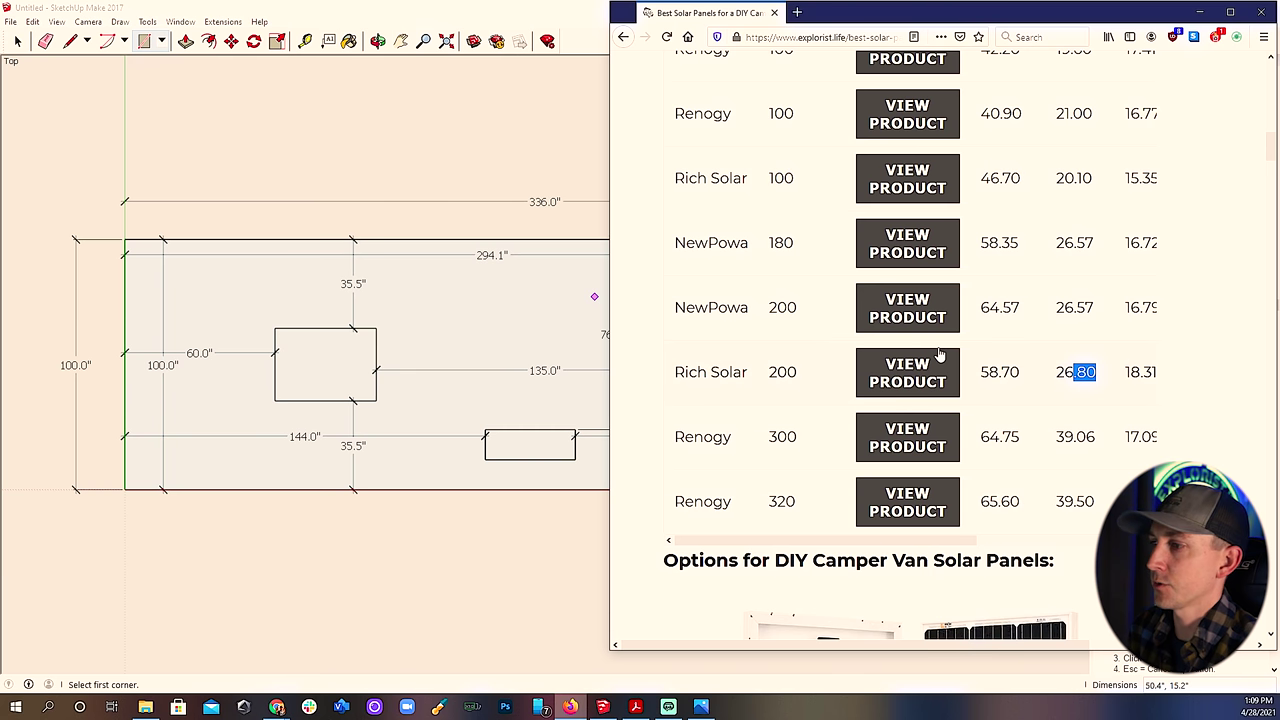
# Draw a 58.7,26.8 panel rectangle at the roof's upper left and make it a group.
pyautogui.click(179, 288)
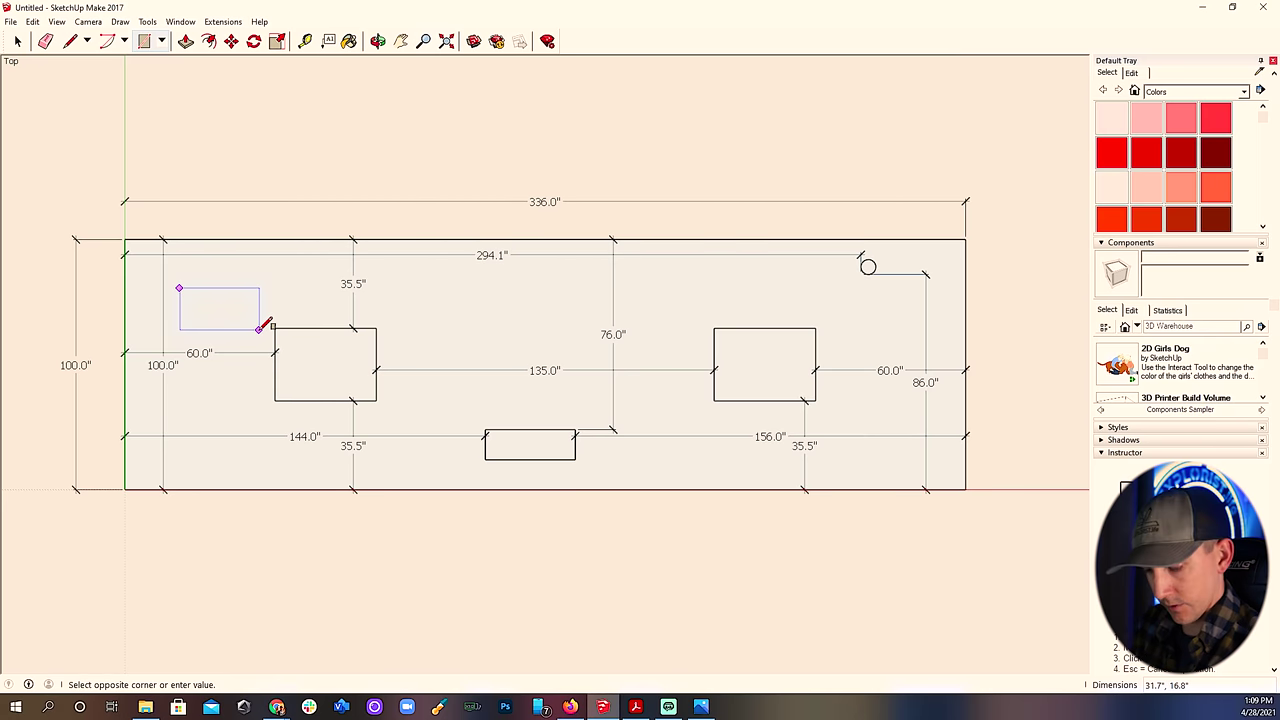
pyautogui.write('58.7')
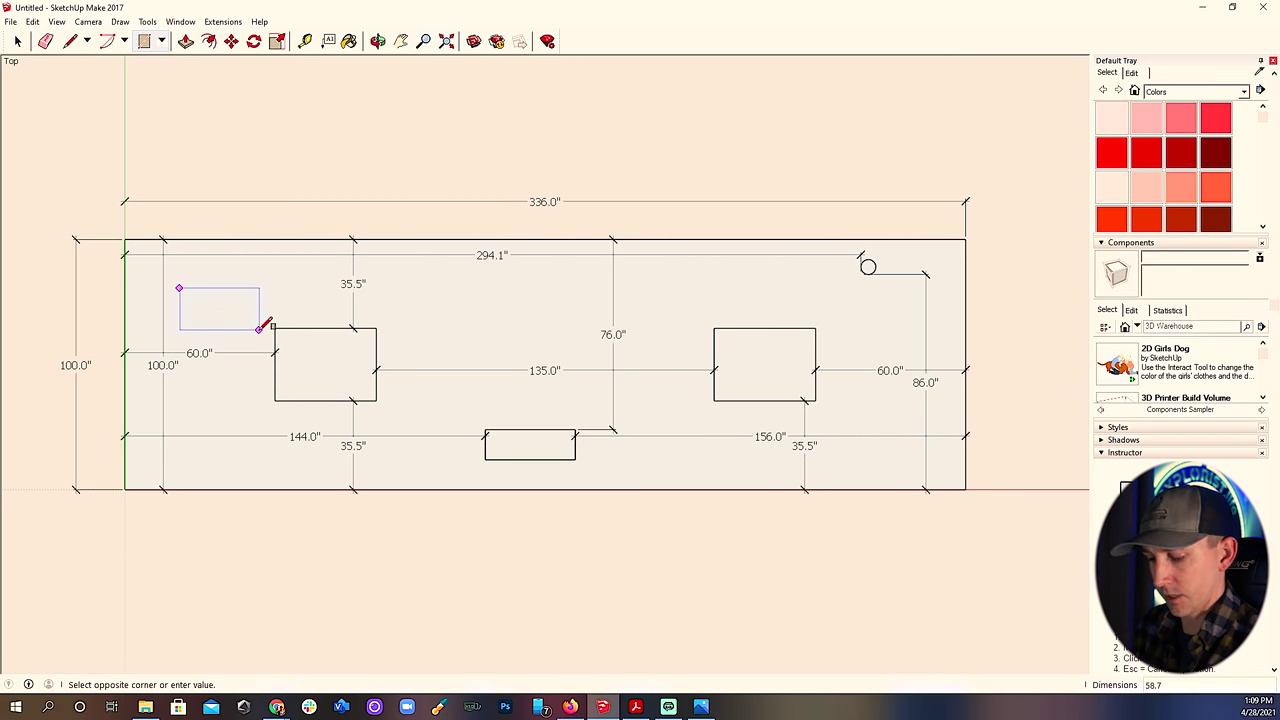
pyautogui.write(',2')
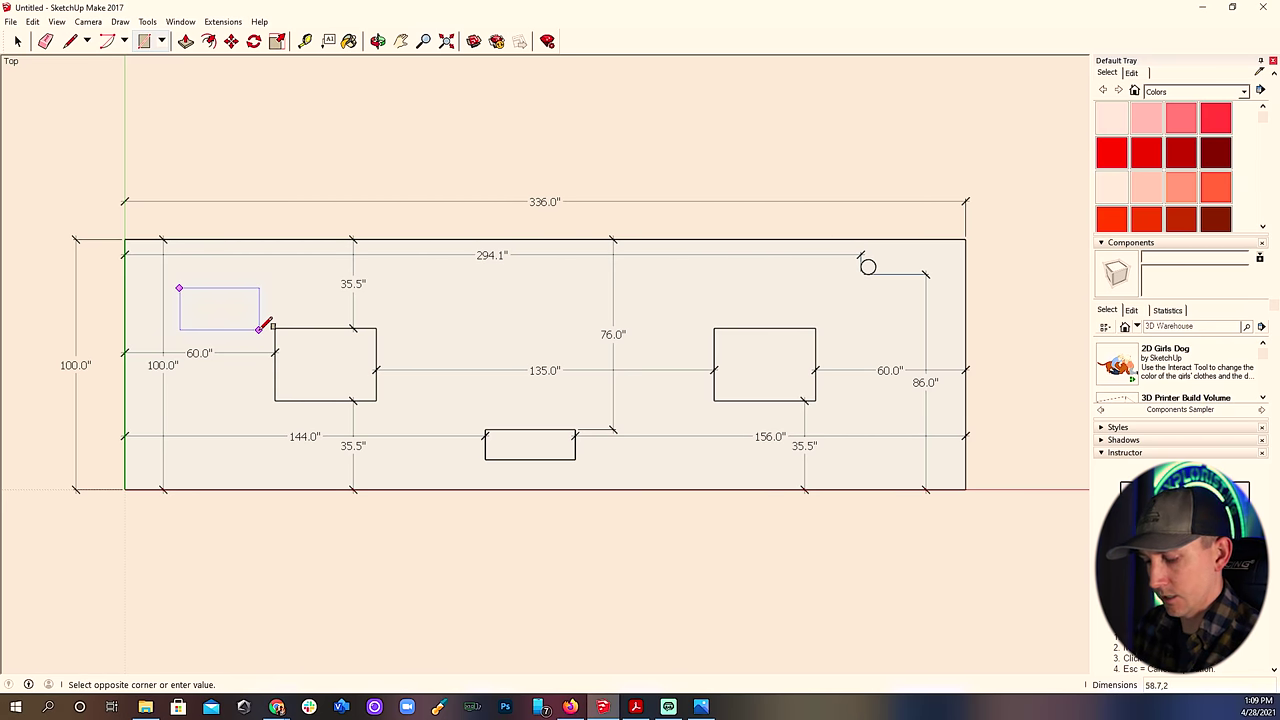
pyautogui.write('6.8')
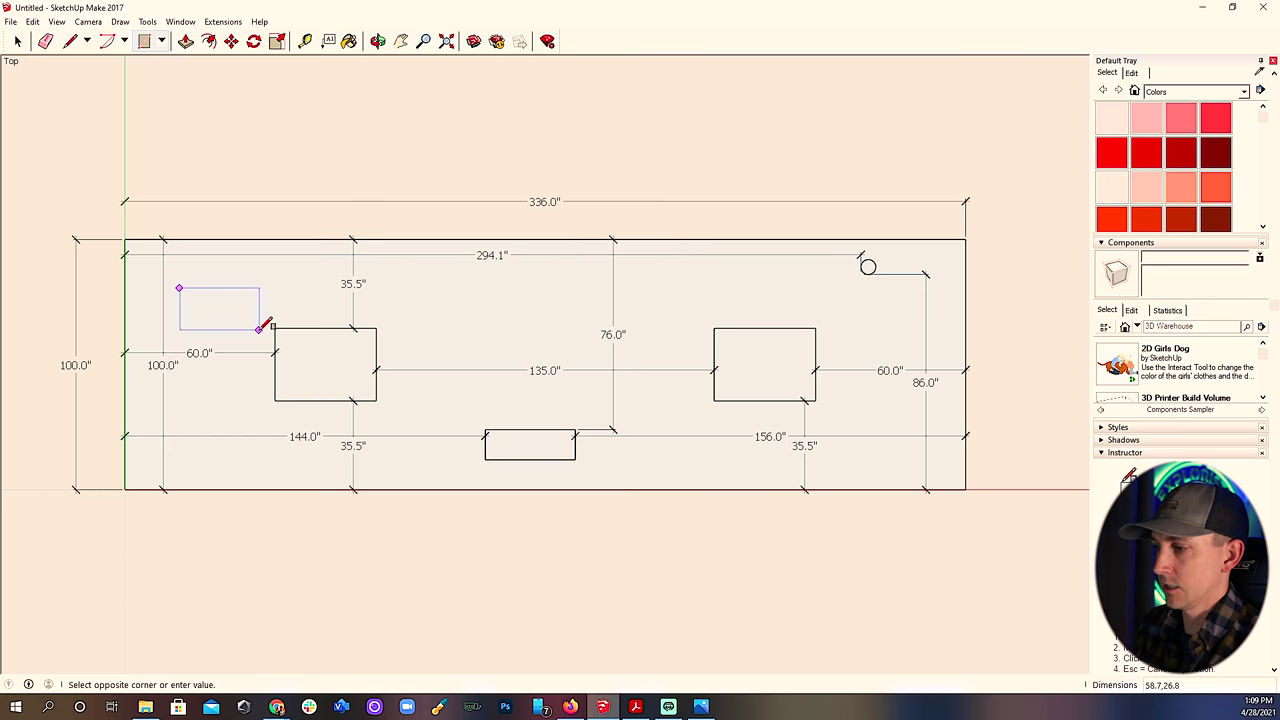
pyautogui.press('Return')
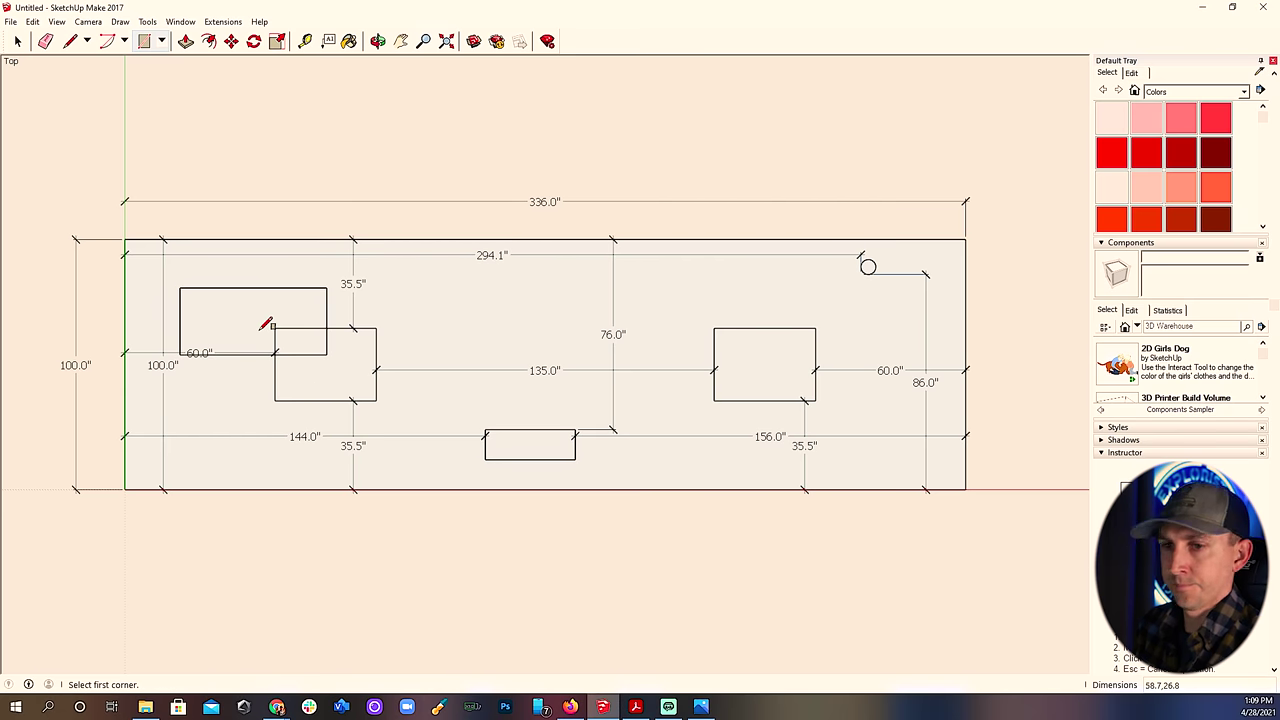
pyautogui.click(17, 40)
pyautogui.click(237, 314)
pyautogui.rightClick(238, 314)
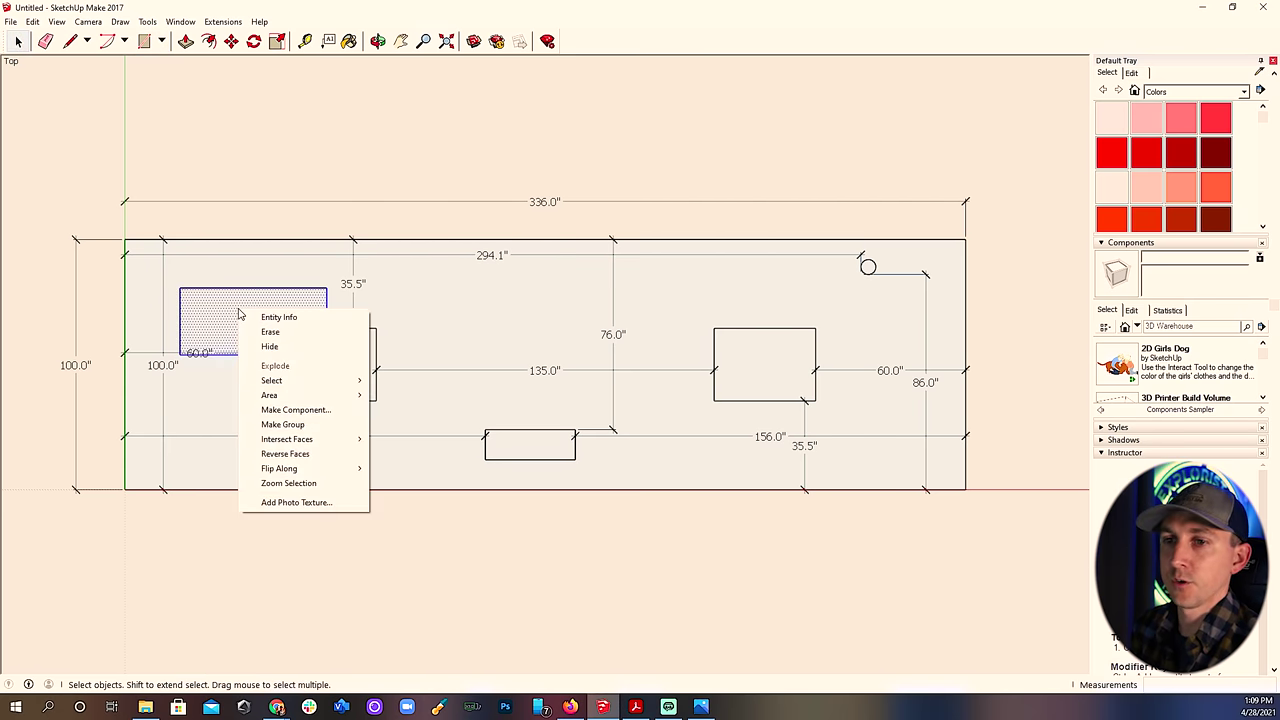
pyautogui.click(300, 424)
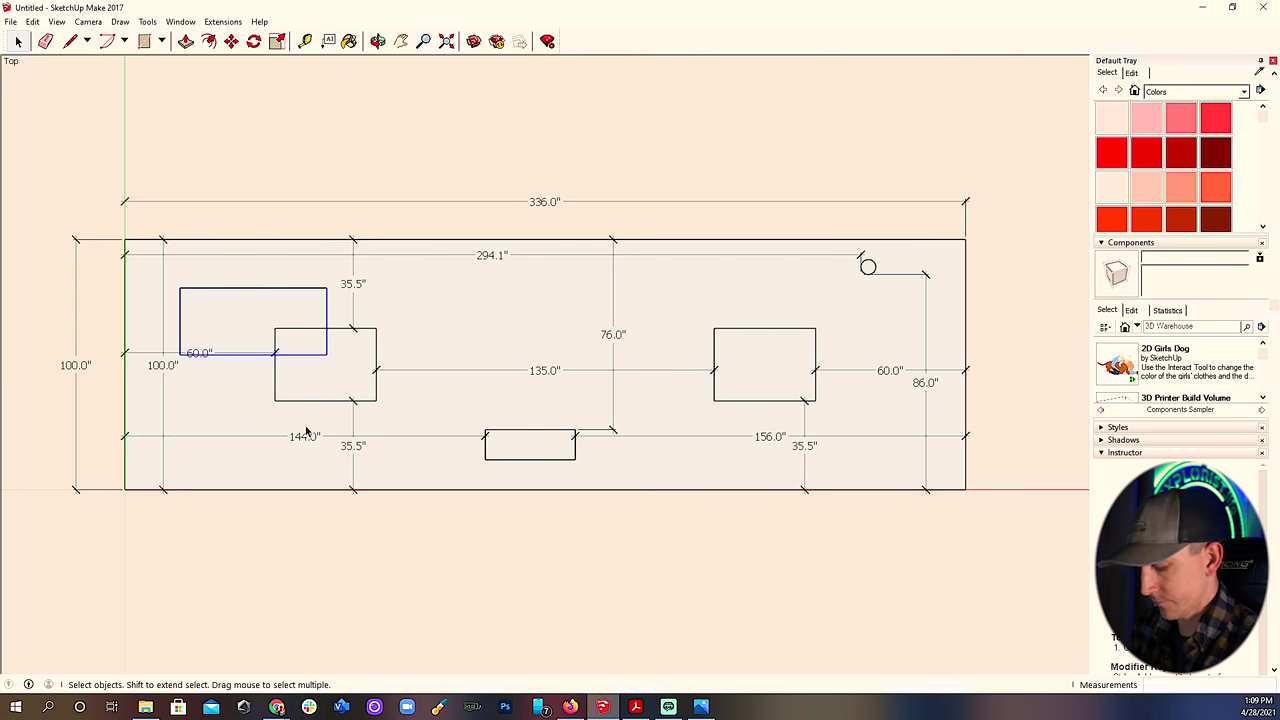
# Snap the panel group to the roof's top-left corner and copy it repeatedly down the left edge.
pyautogui.press('m')
pyautogui.click(180, 288)
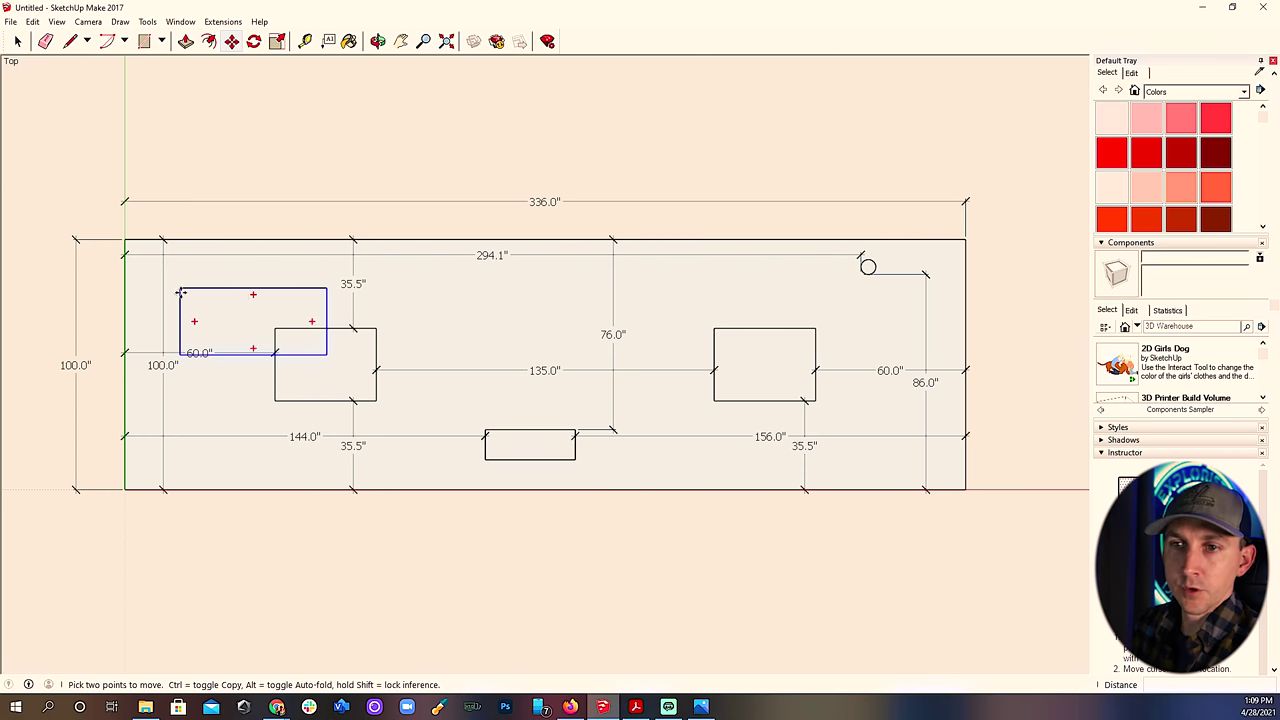
pyautogui.click(124, 240)
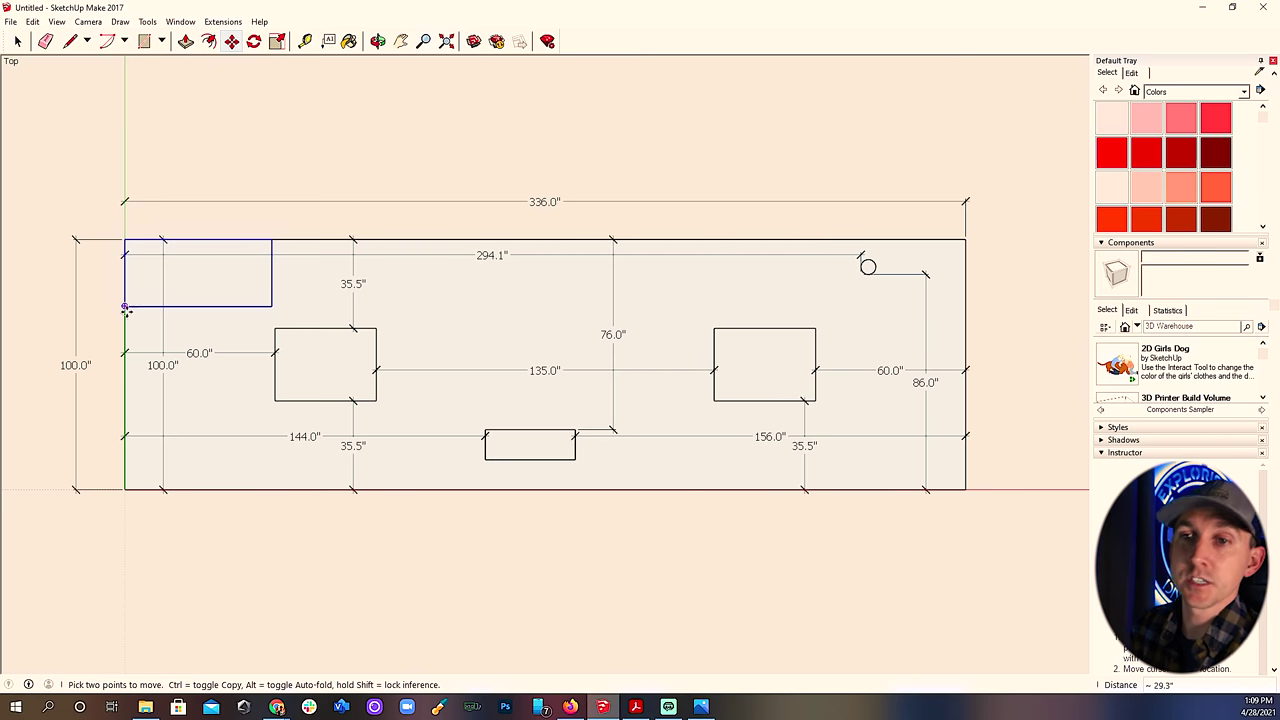
pyautogui.click(124, 240)
pyautogui.press('ctrl')
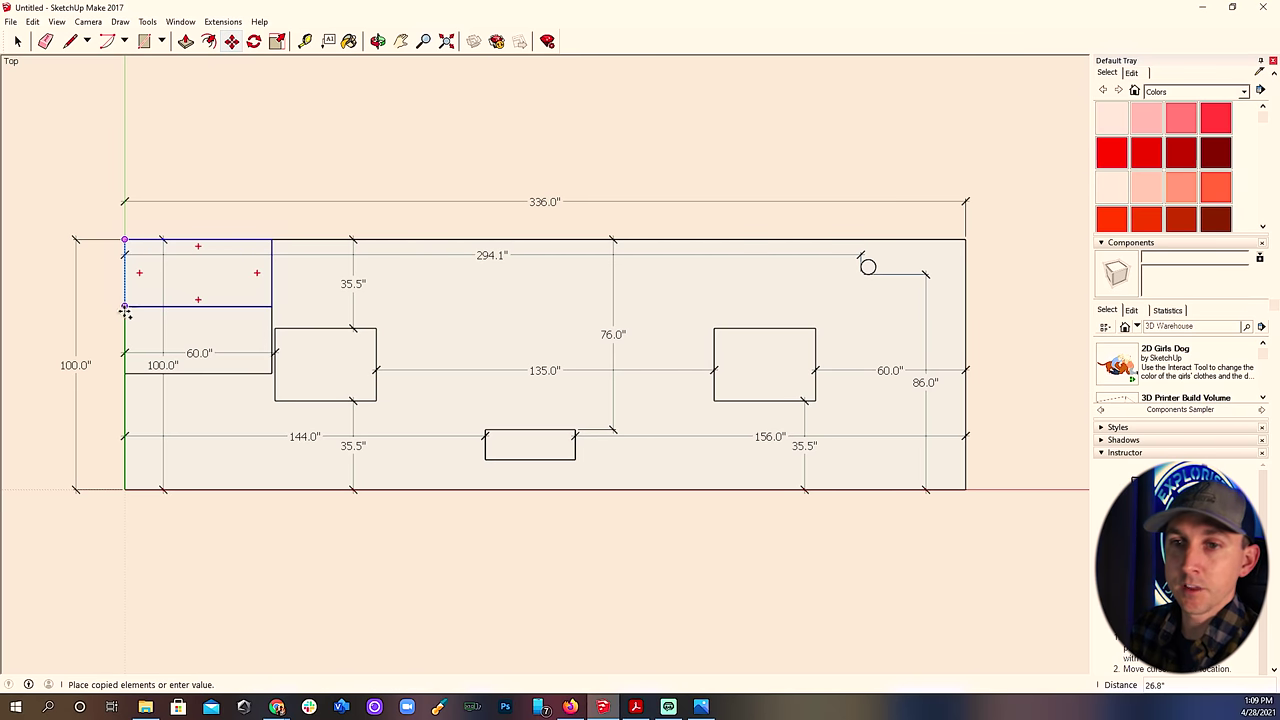
pyautogui.click(123, 308)
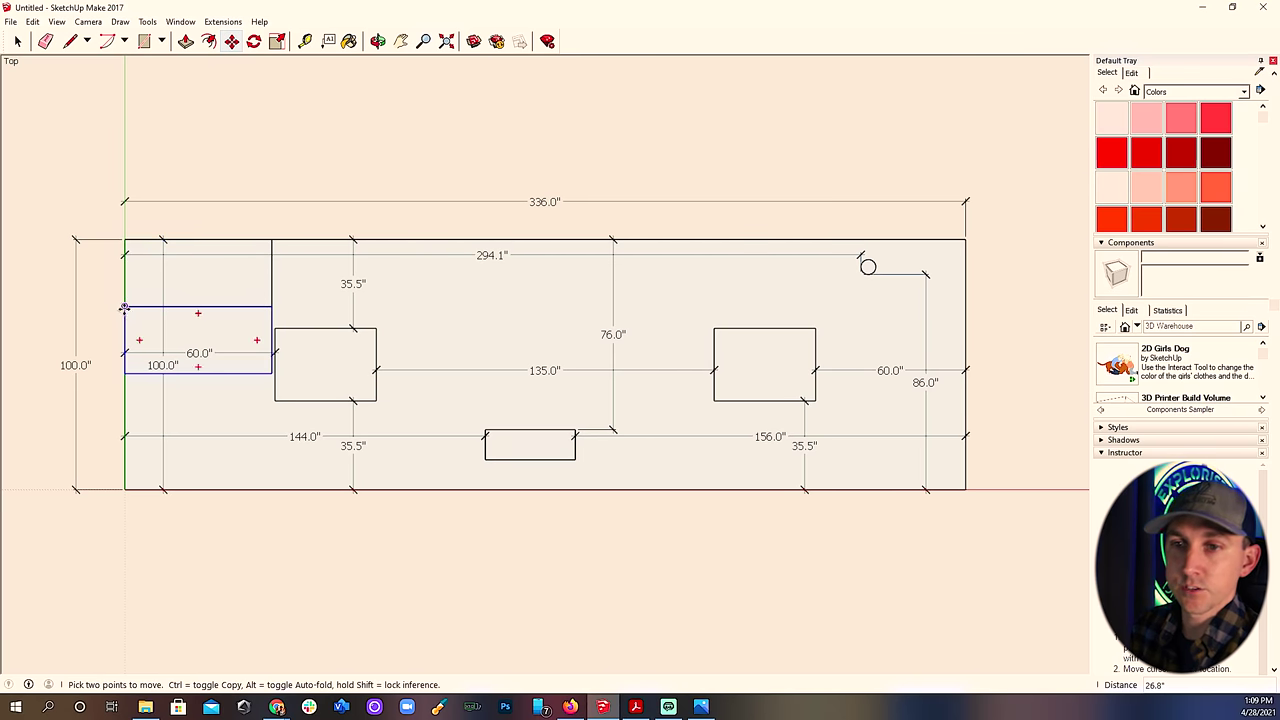
pyautogui.click(123, 308)
pyautogui.press('ctrl')
pyautogui.click(125, 373)
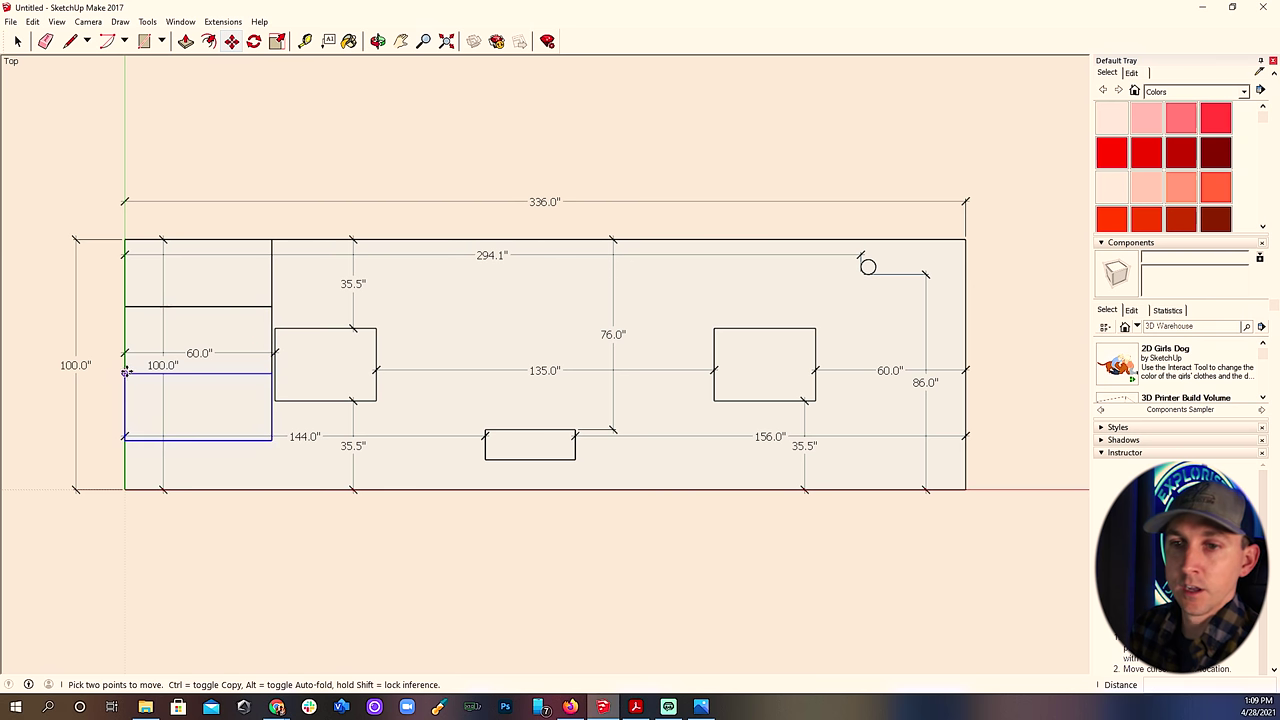
pyautogui.click(125, 373)
pyautogui.press('ctrl')
pyautogui.click(124, 440)
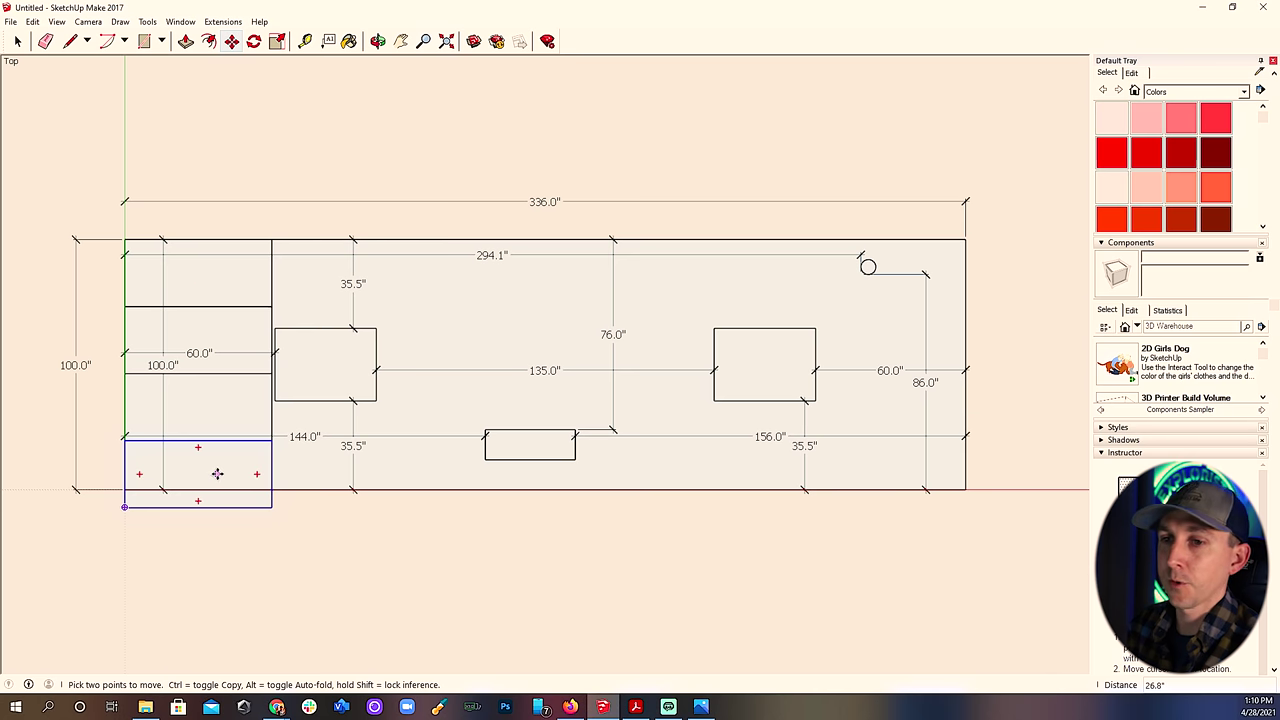
# Move the overhanging bottom panel up onto the 144.0" dimension line.
pyautogui.click(217, 471)
pyautogui.click(268, 383)
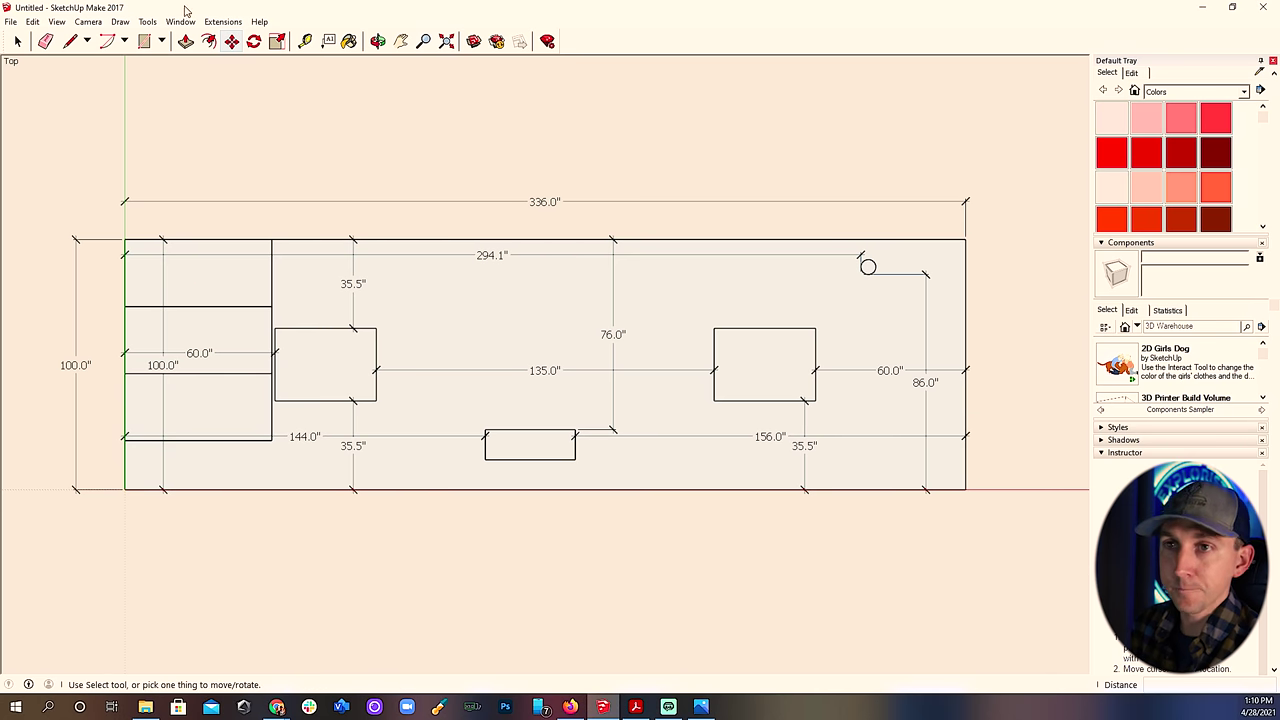
pyautogui.click(569, 707)
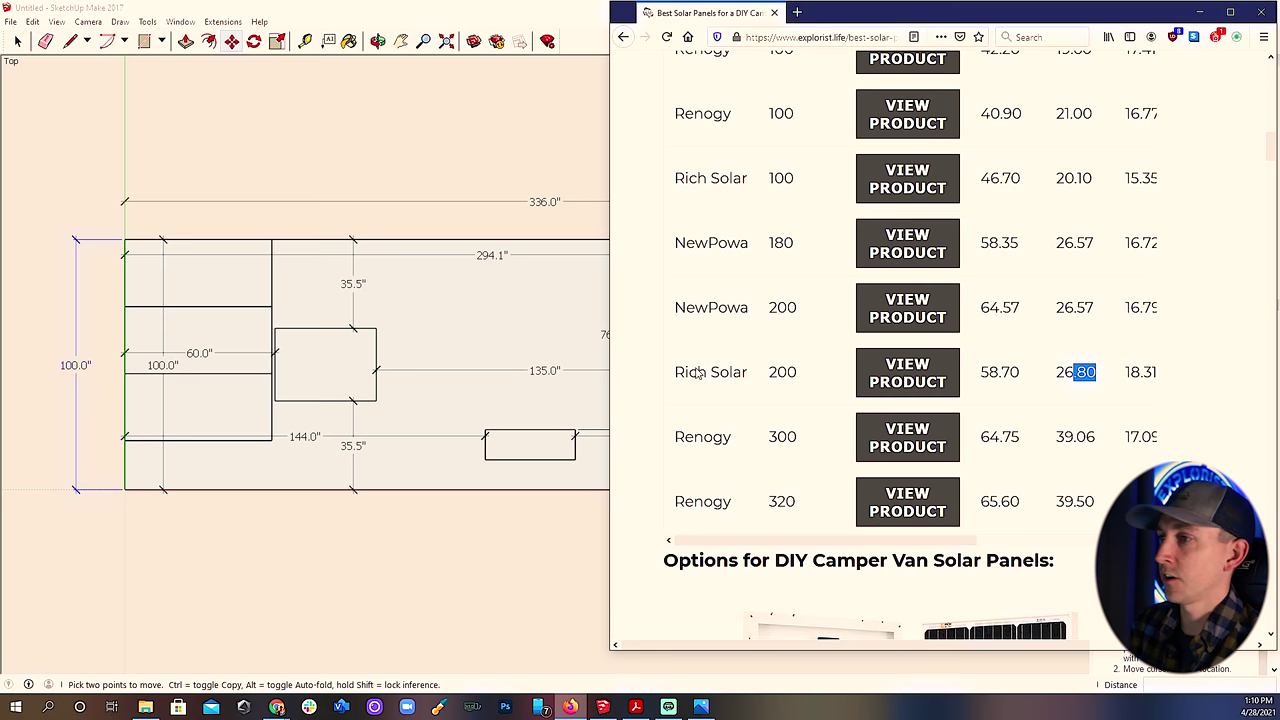
pyautogui.scroll(6, 1083, 370)
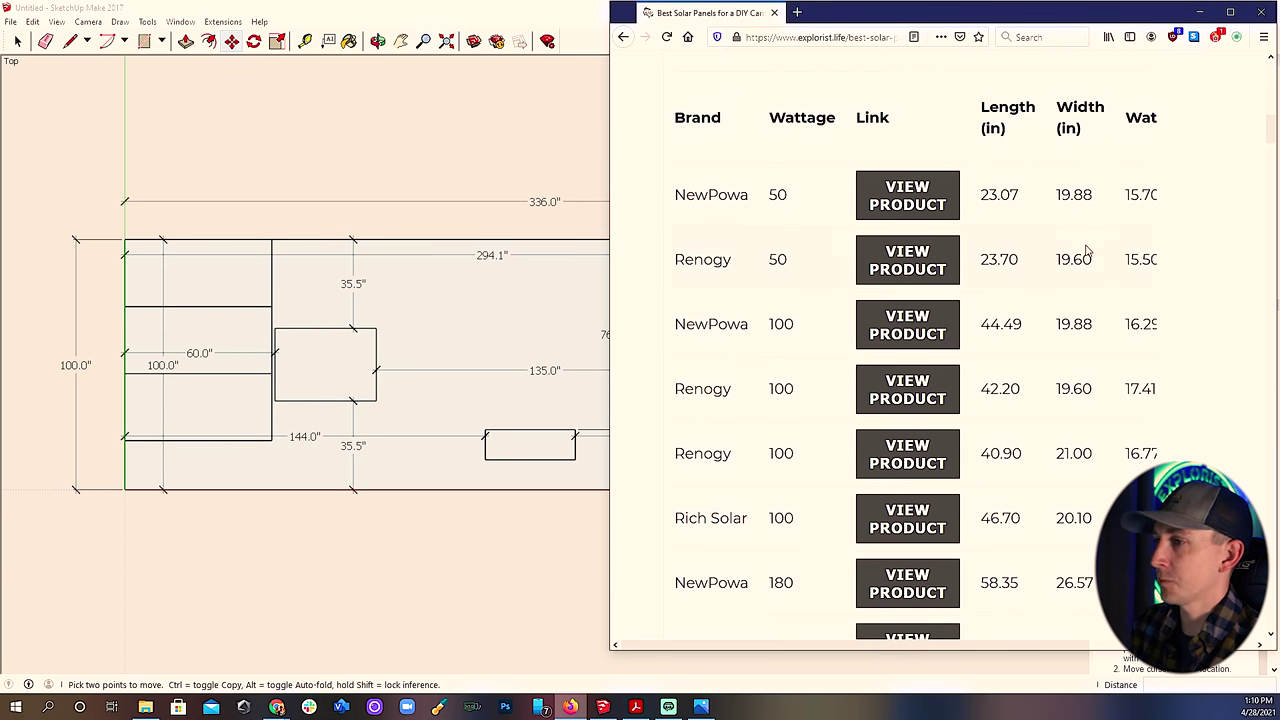
pyautogui.scroll(-2, 1087, 252)
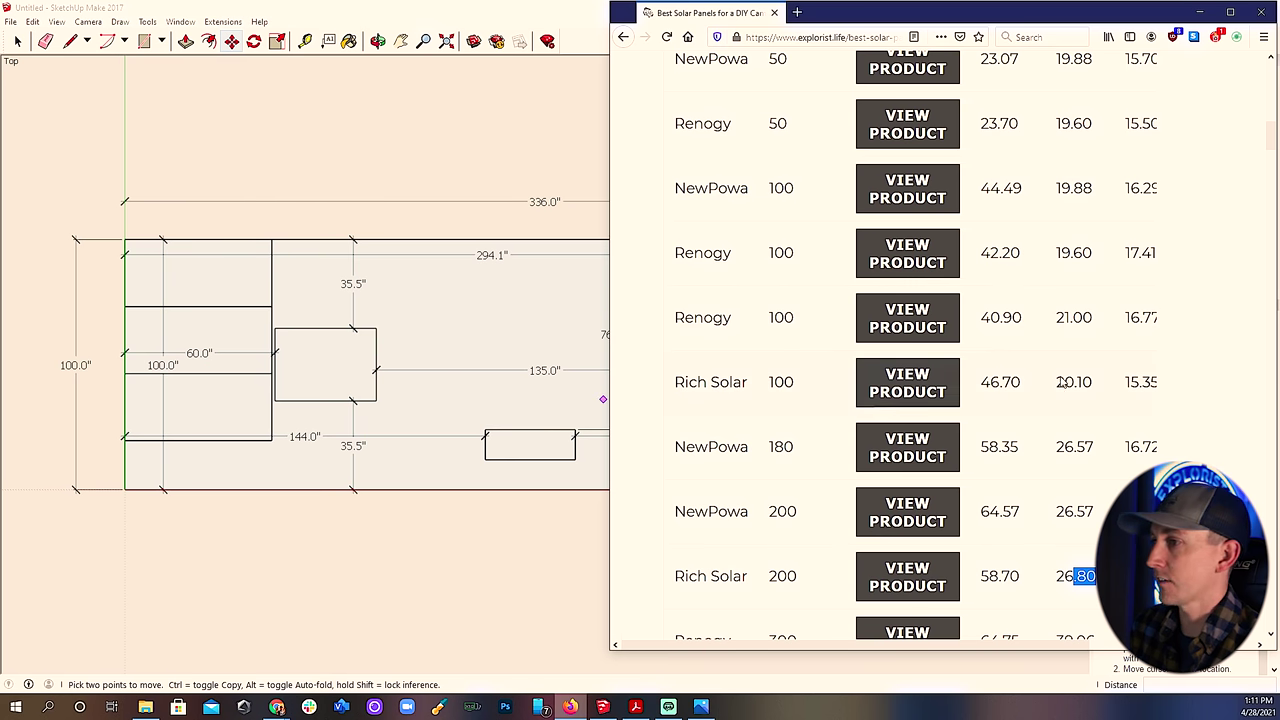
pyautogui.scroll(-3, 1061, 382)
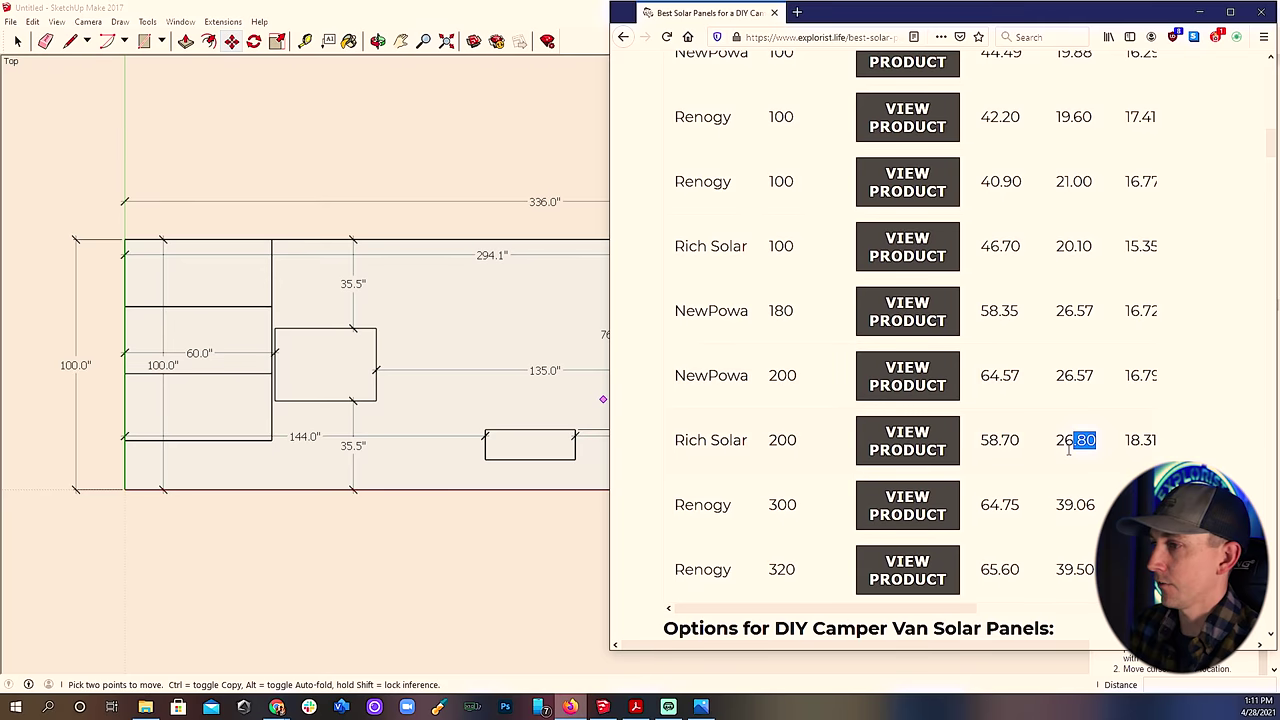
pyautogui.scroll(6, 1068, 450)
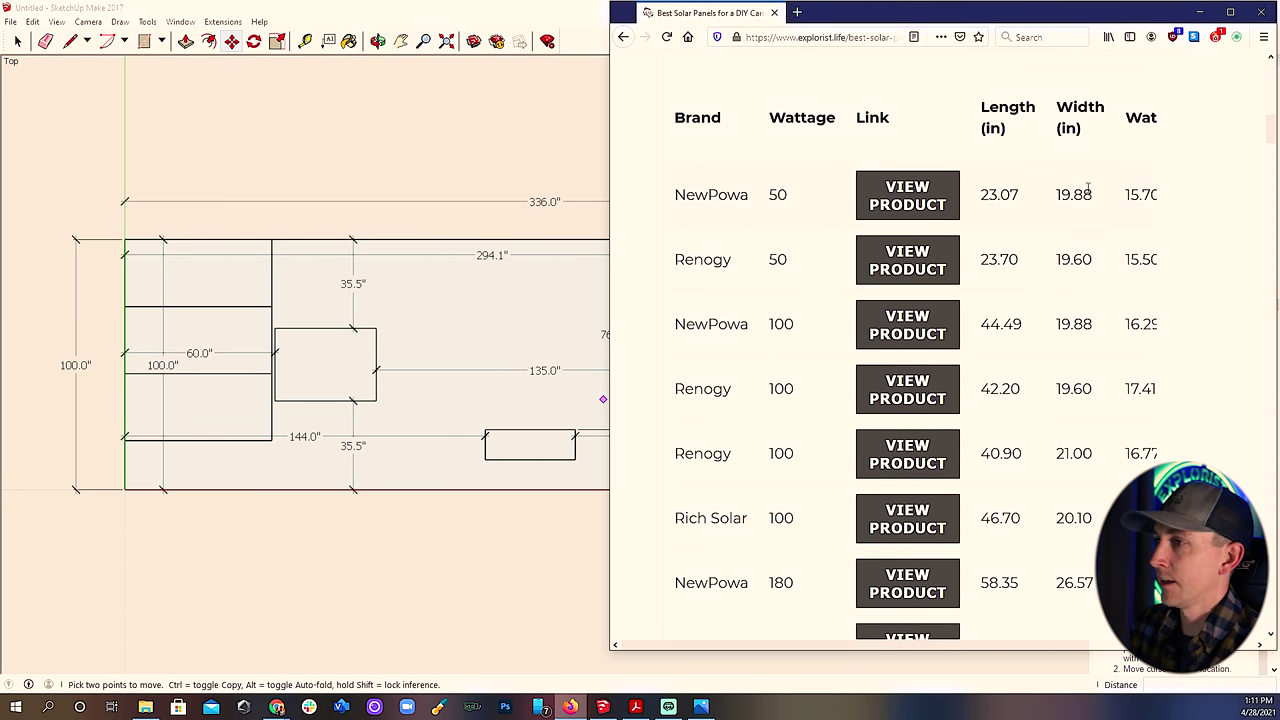
pyautogui.scroll(-6, 1077, 257)
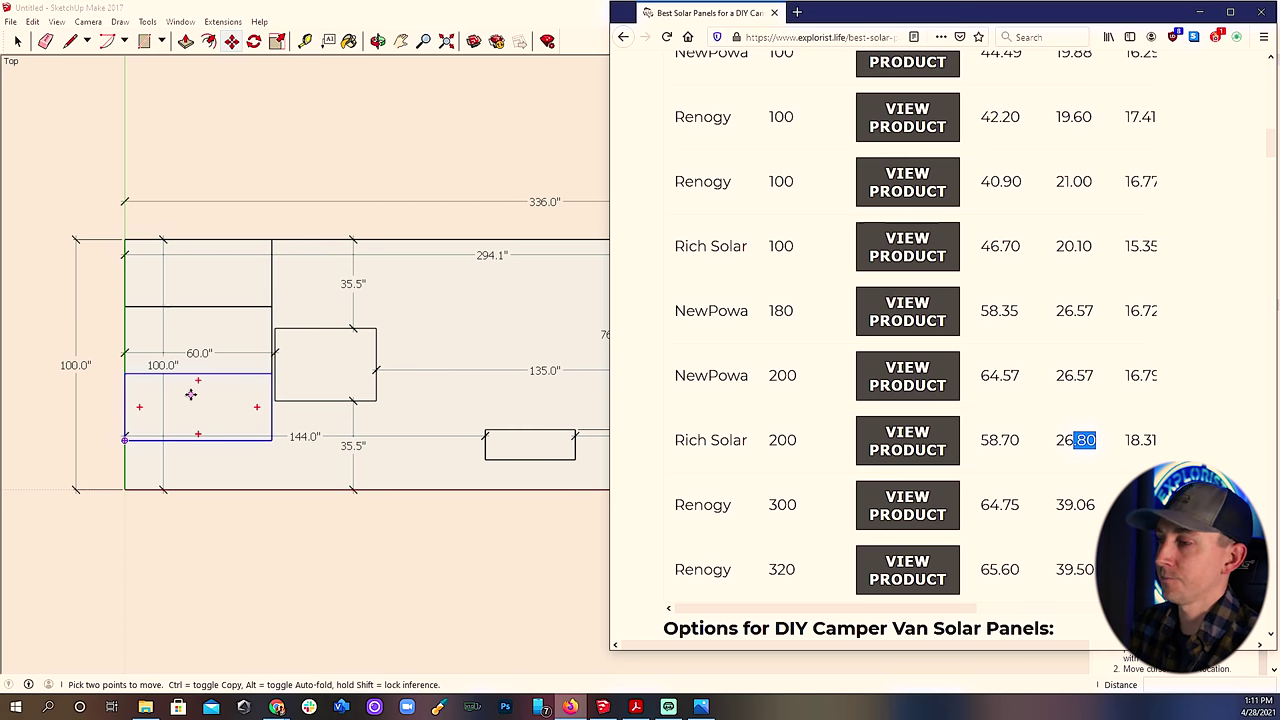
# Copy the top-left panel rightward, adding three more panels along the roof's top edge.
pyautogui.click(437, 23)
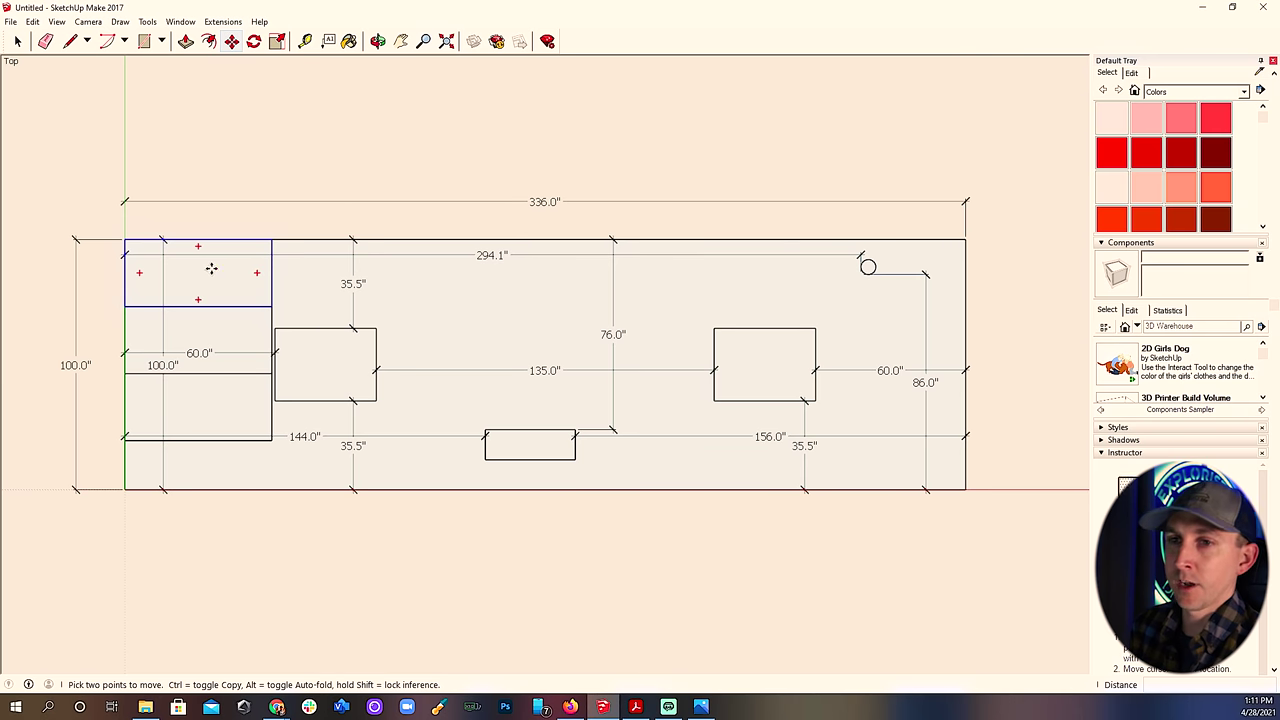
pyautogui.click(209, 266)
pyautogui.press('Escape')
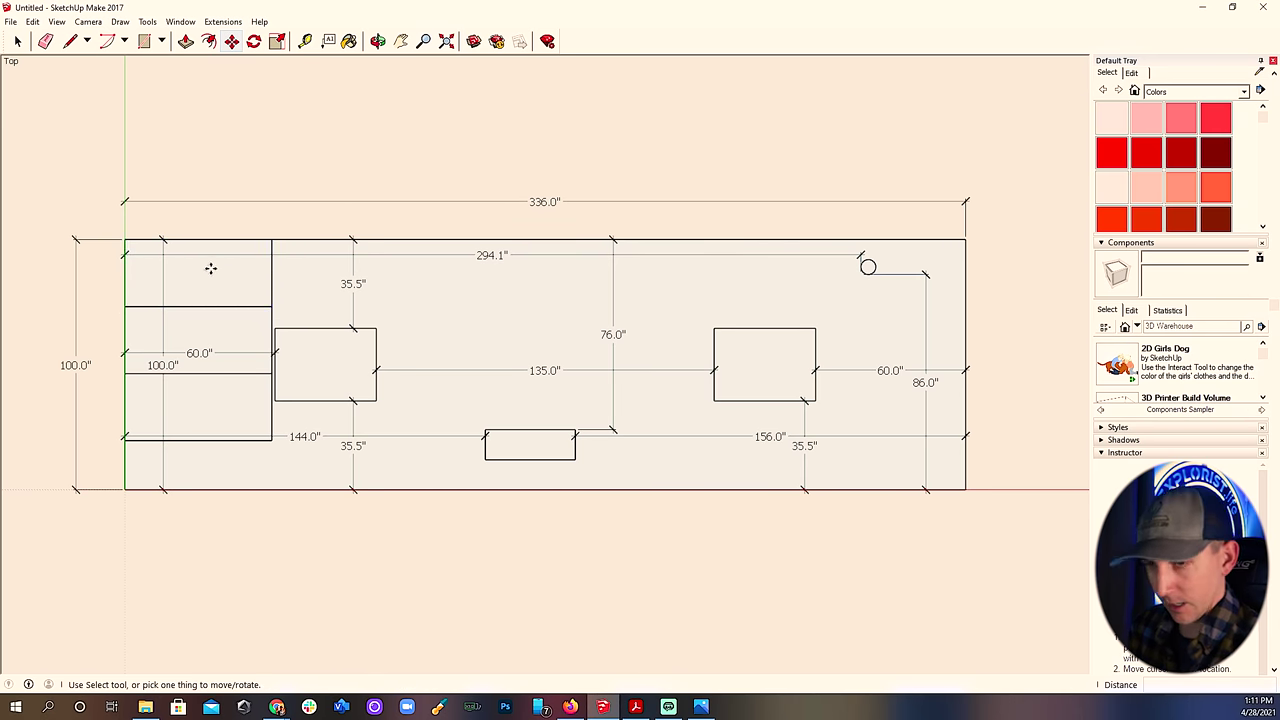
pyautogui.click(126, 245)
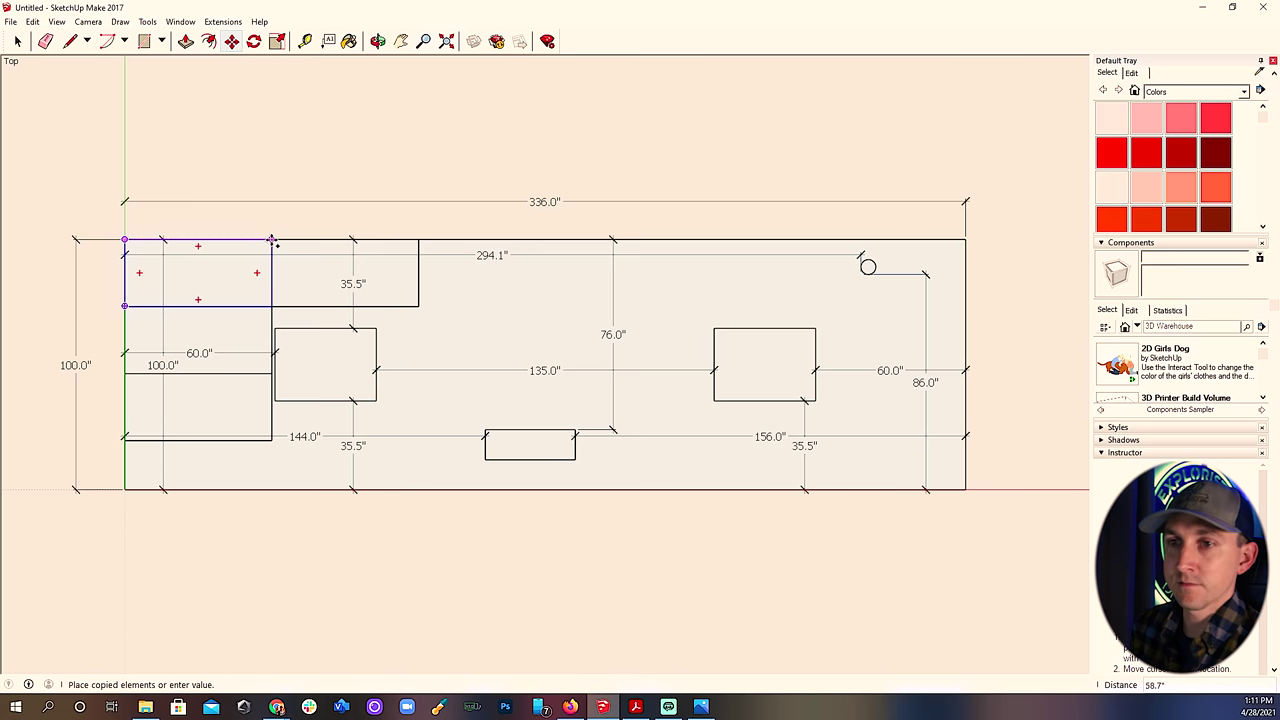
pyautogui.click(269, 241)
pyautogui.press('ctrl')
pyautogui.click(271, 240)
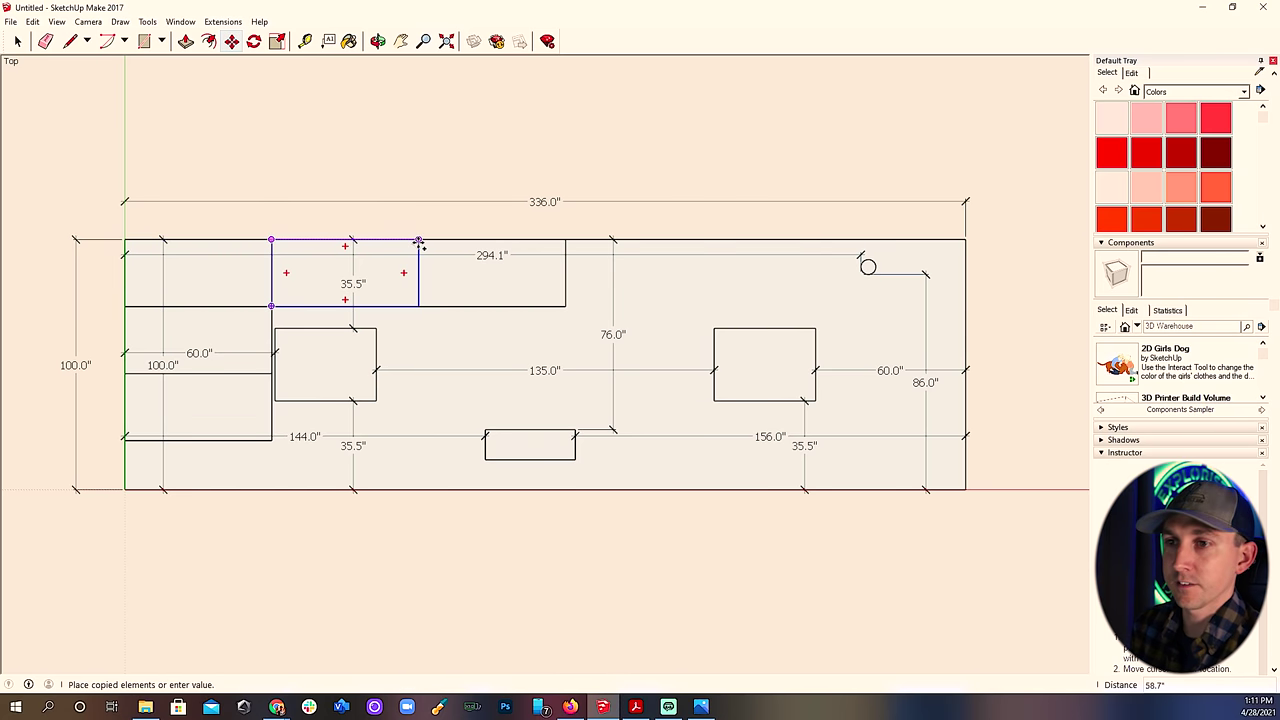
pyautogui.click(418, 240)
pyautogui.press('ctrl')
pyautogui.click(420, 242)
pyautogui.click(565, 241)
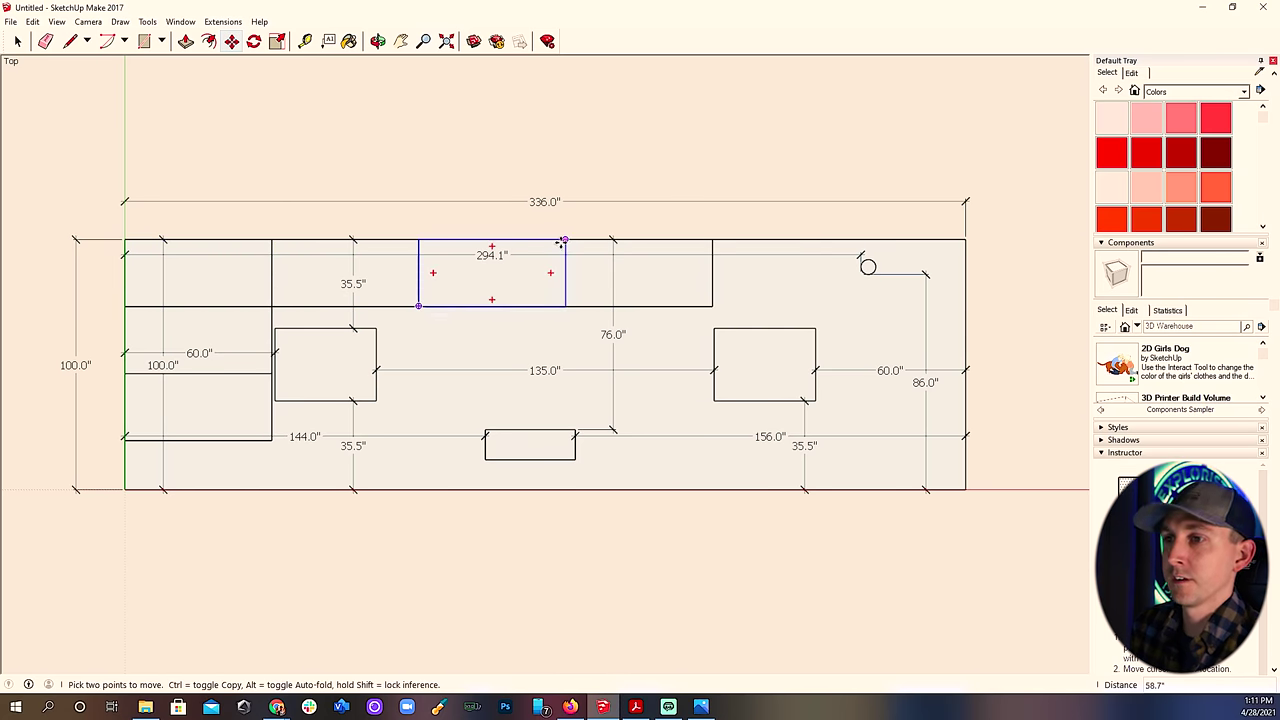
# Extend the top row into the gap before the round vent, undoing an overlapping copy.
pyautogui.press('ctrl')
pyautogui.click(565, 241)
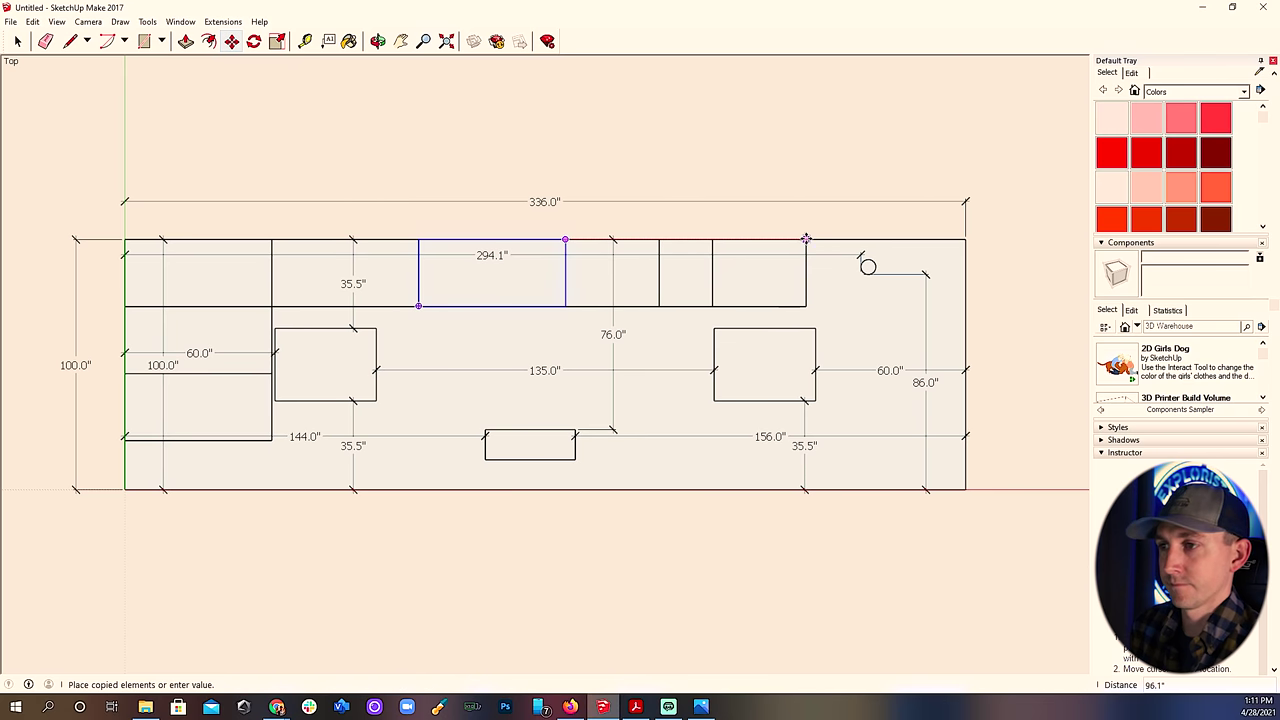
pyautogui.click(806, 240)
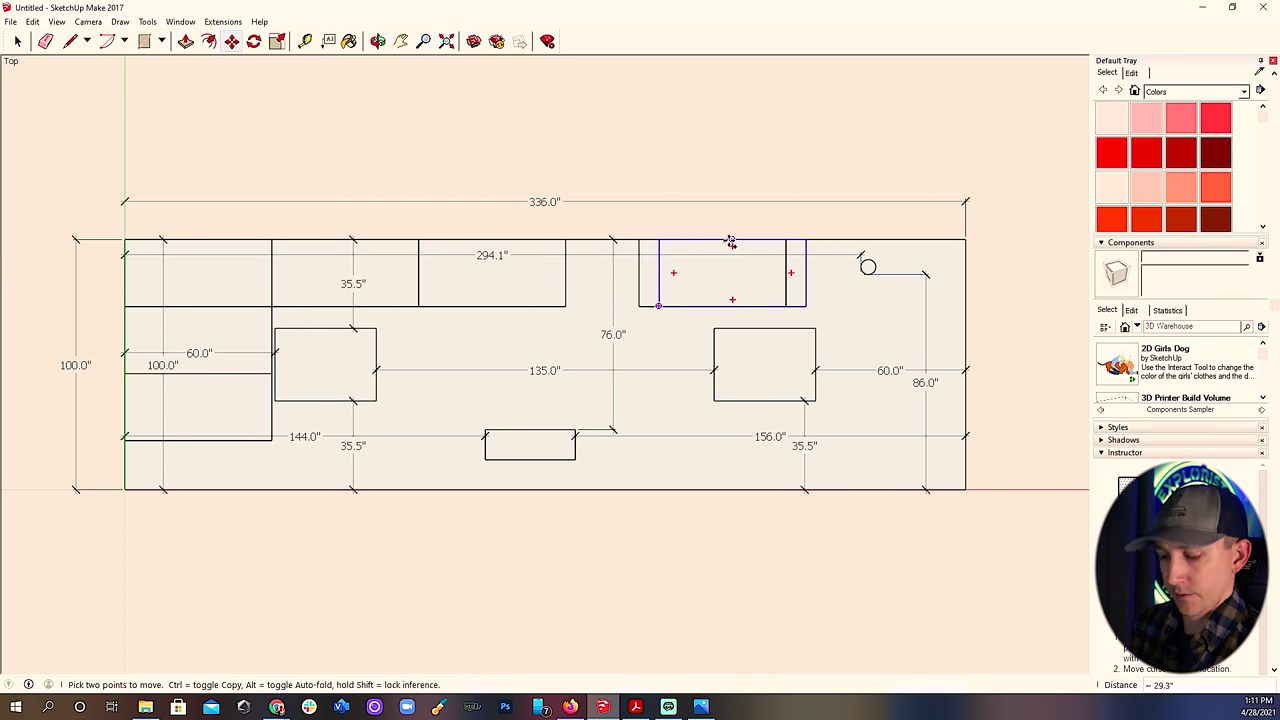
pyautogui.hotkey('ctrl', 'z')
pyautogui.press('ctrl')
pyautogui.click(565, 241)
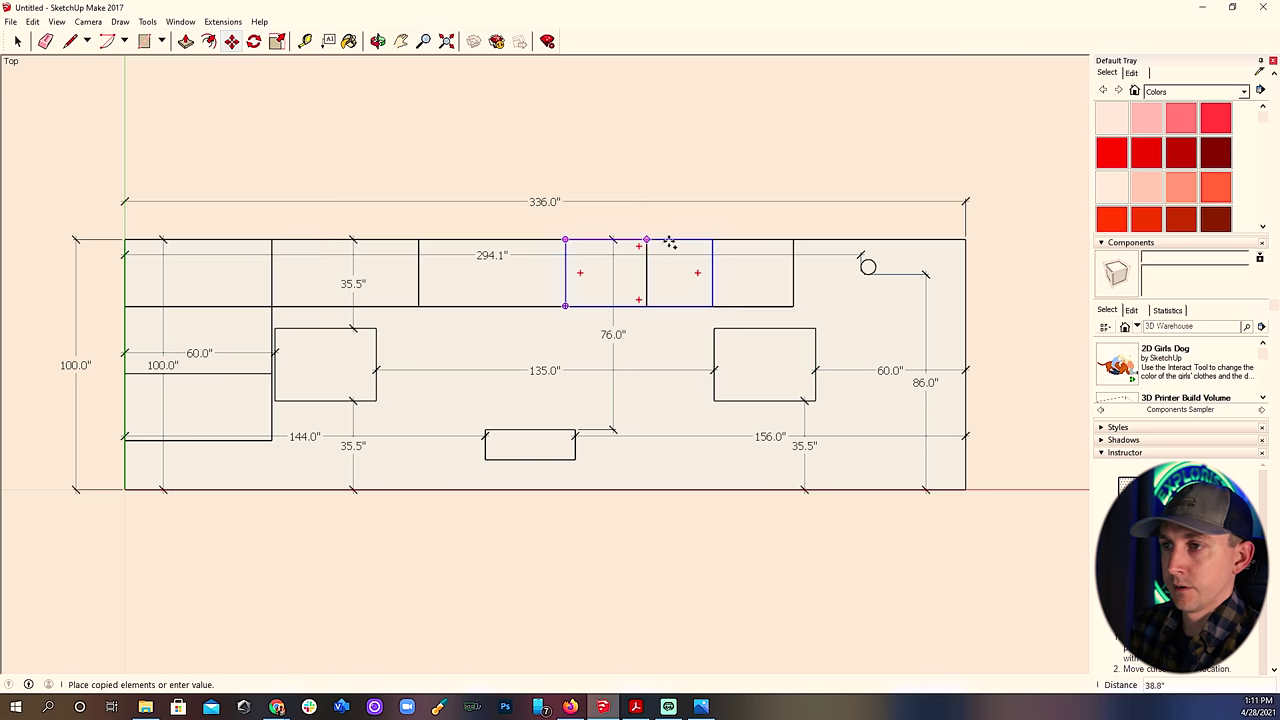
pyautogui.click(708, 240)
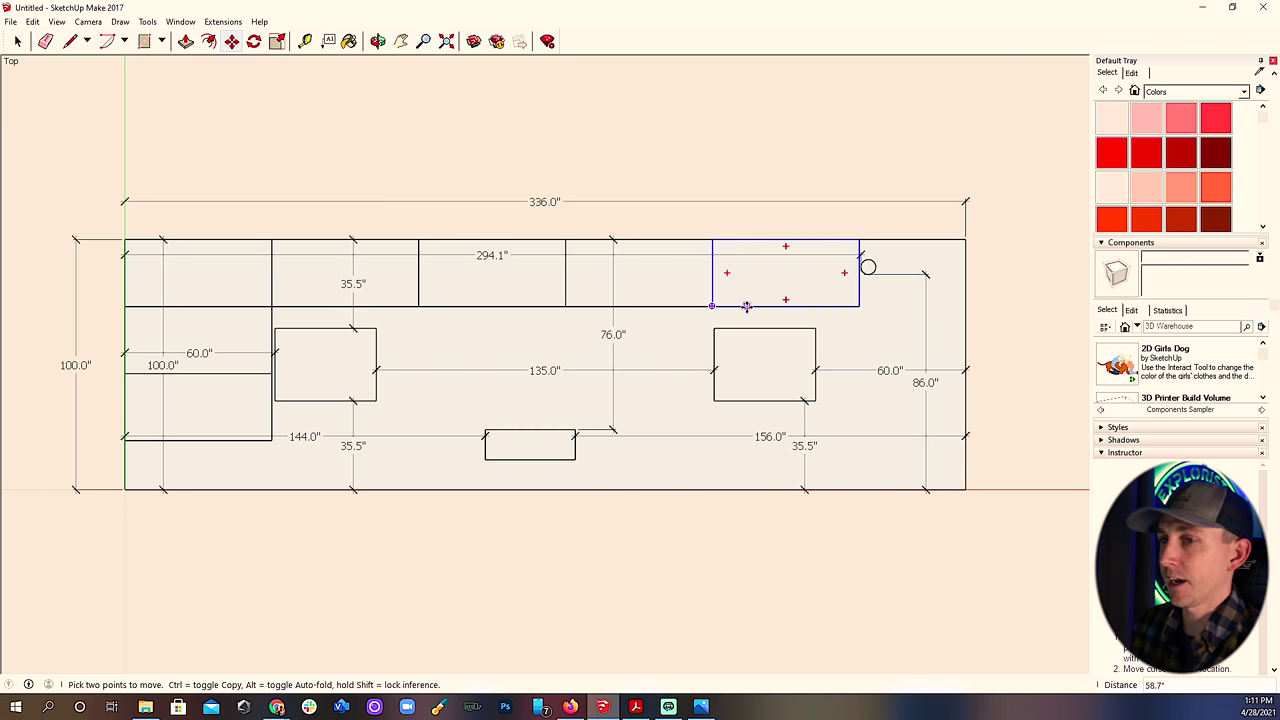
# Copy a panel down against the left obstacle and add a second middle-row panel beside it.
pyautogui.click(467, 292)
pyautogui.click(451, 370)
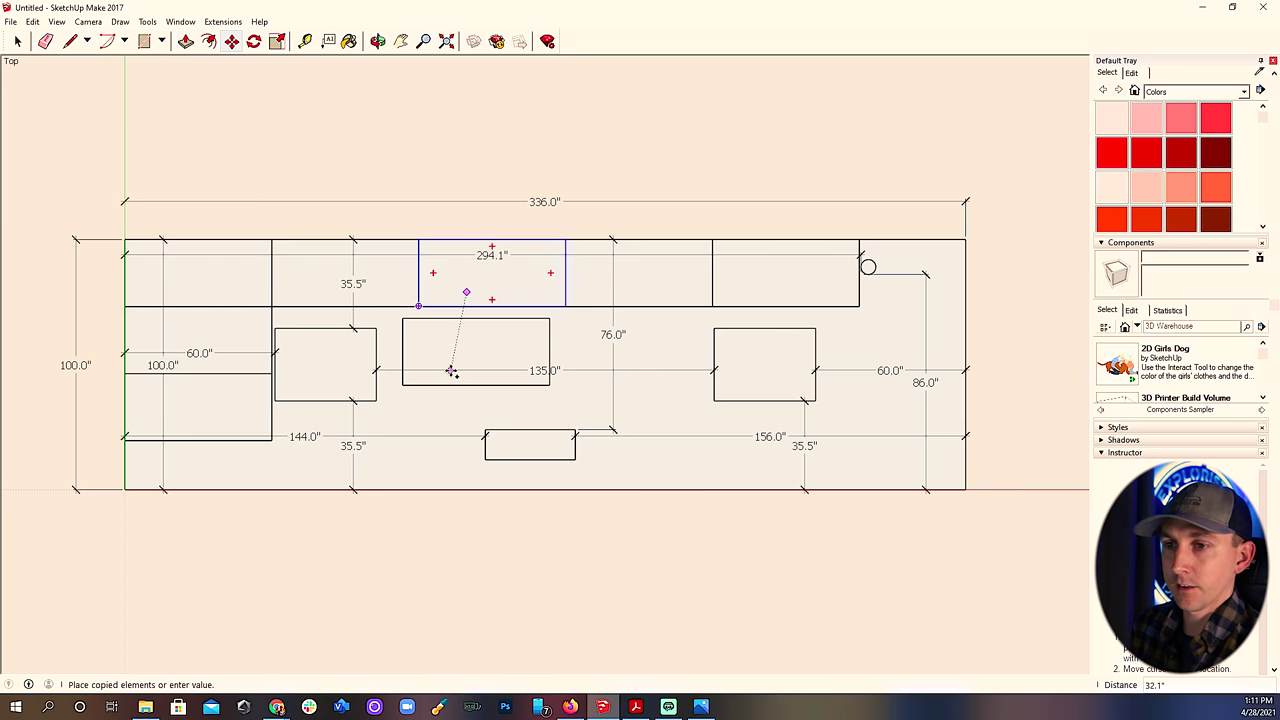
pyautogui.click(403, 319)
pyautogui.click(381, 307)
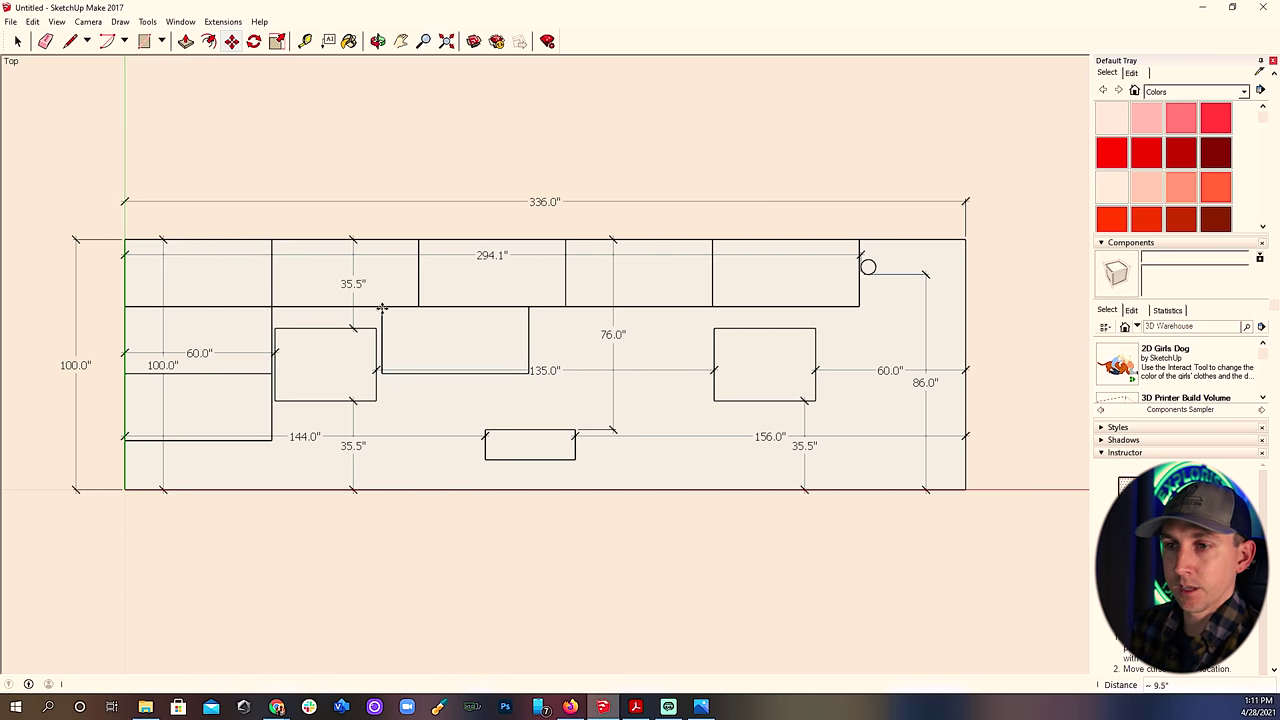
pyautogui.keyDown('ctrl'); pyautogui.click(381, 307); pyautogui.keyUp('ctrl')
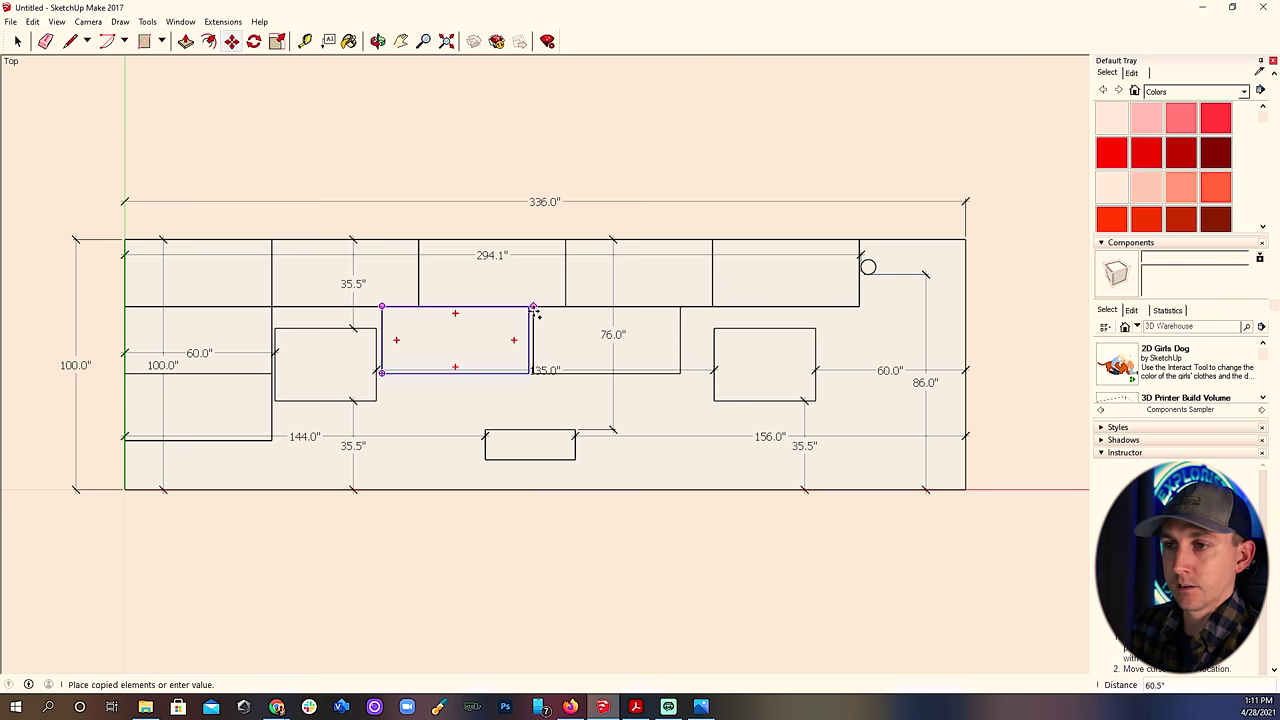
pyautogui.click(529, 307)
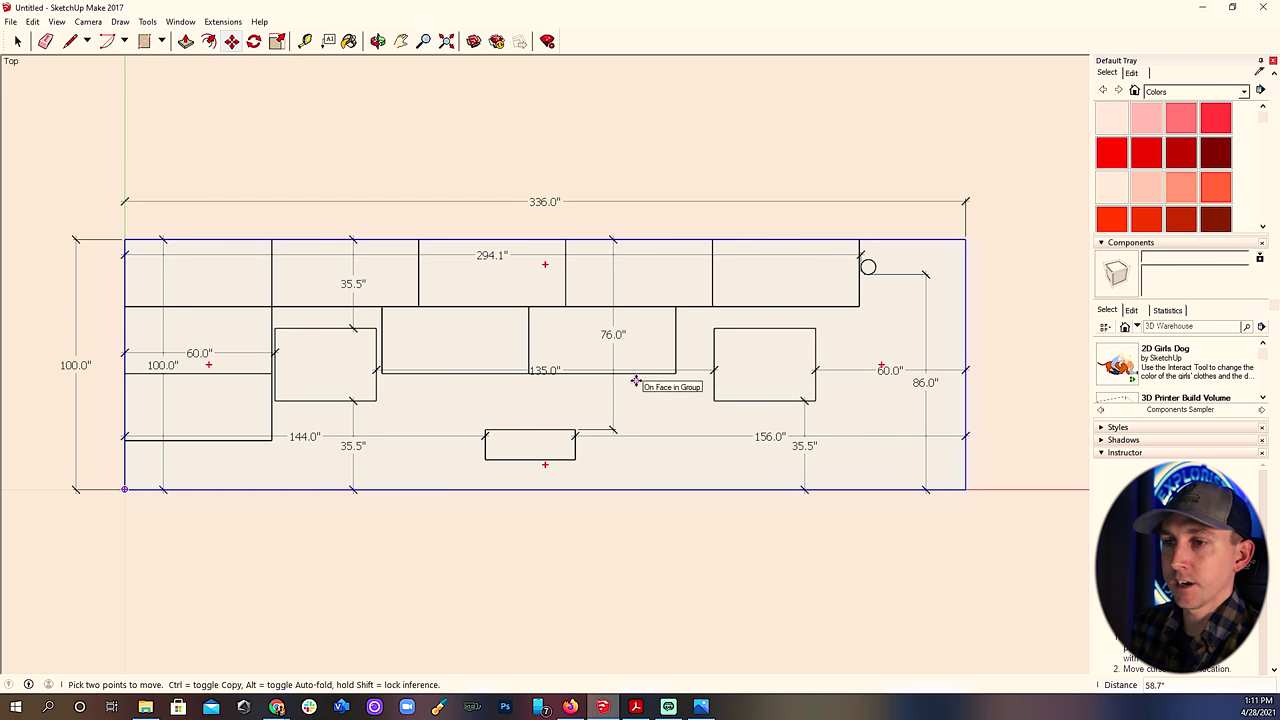
pyautogui.keyDown('ctrl'); pyautogui.click(529, 306); pyautogui.keyUp('ctrl')
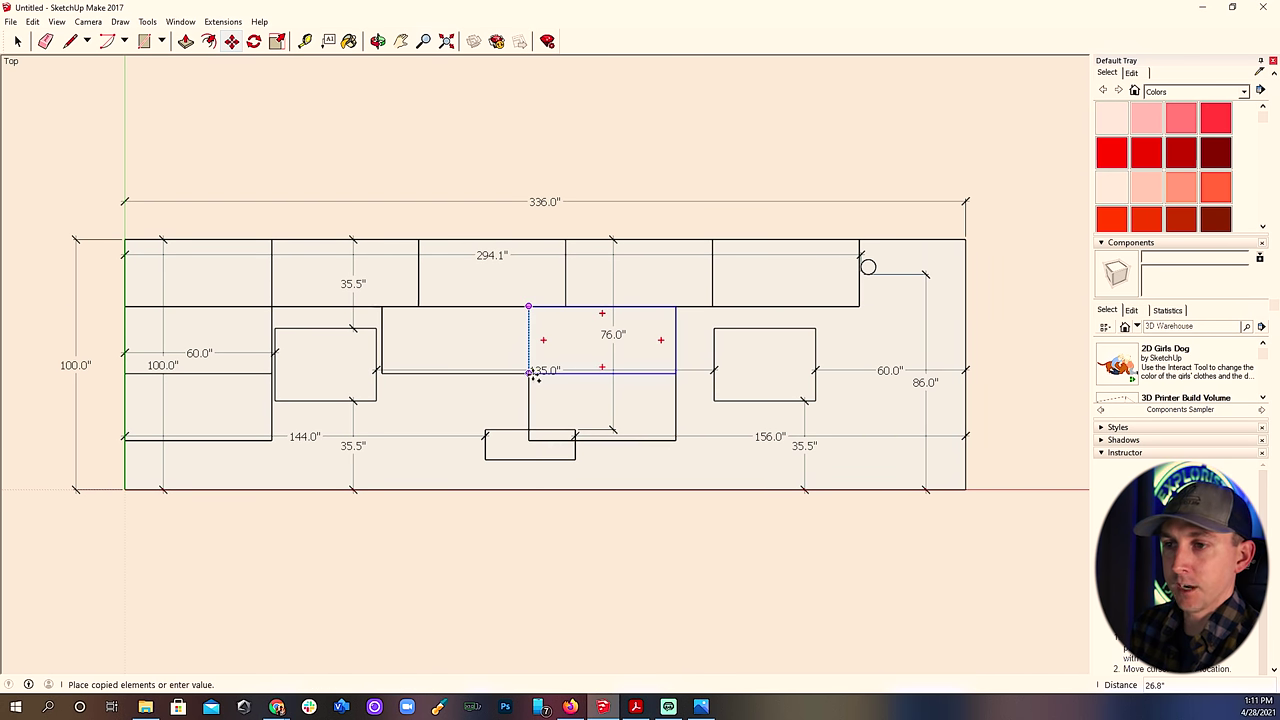
pyautogui.press('Escape')
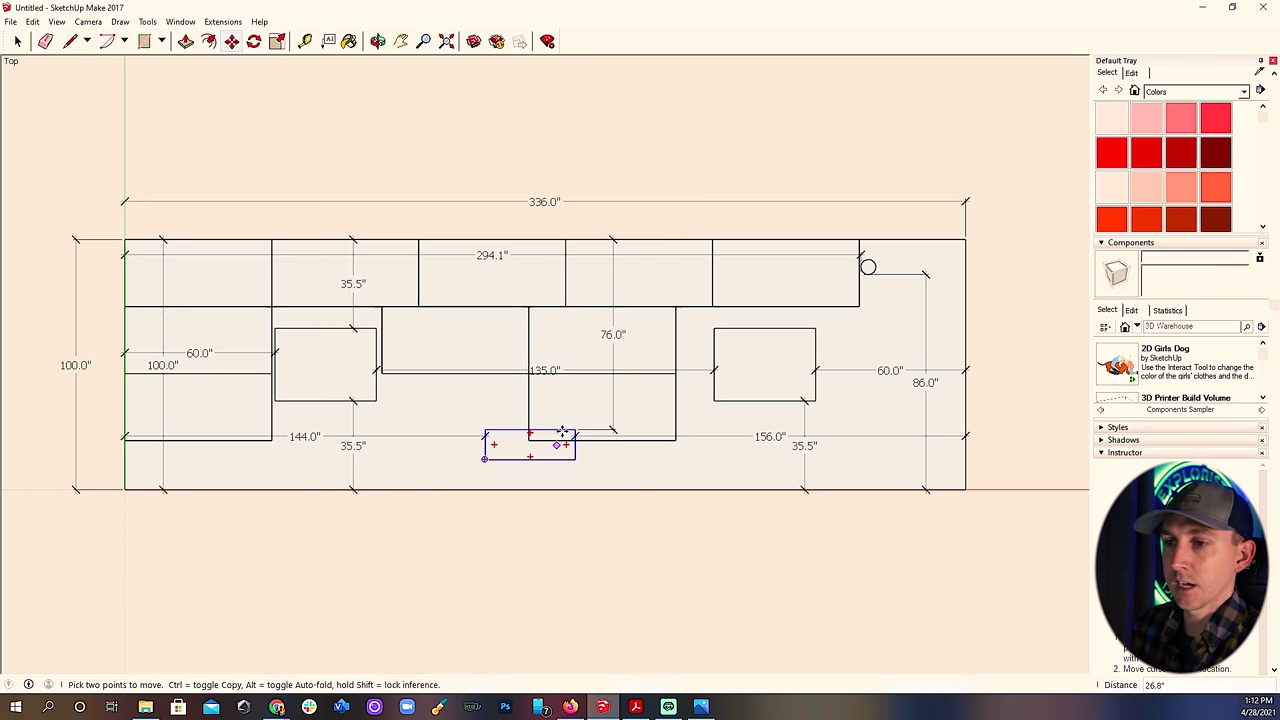
pyautogui.press('Escape')
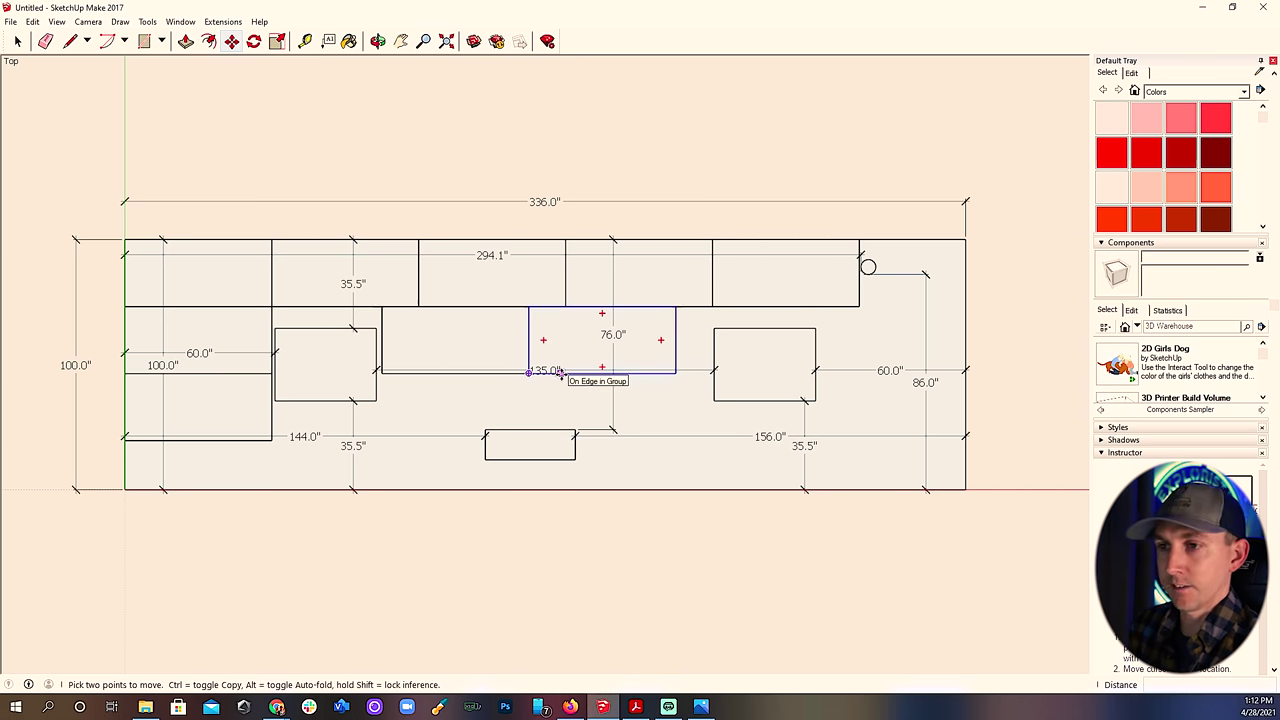
# Rotate a panel a quarter turn upright and set it against the top row's lower edge.
pyautogui.click(303, 43)
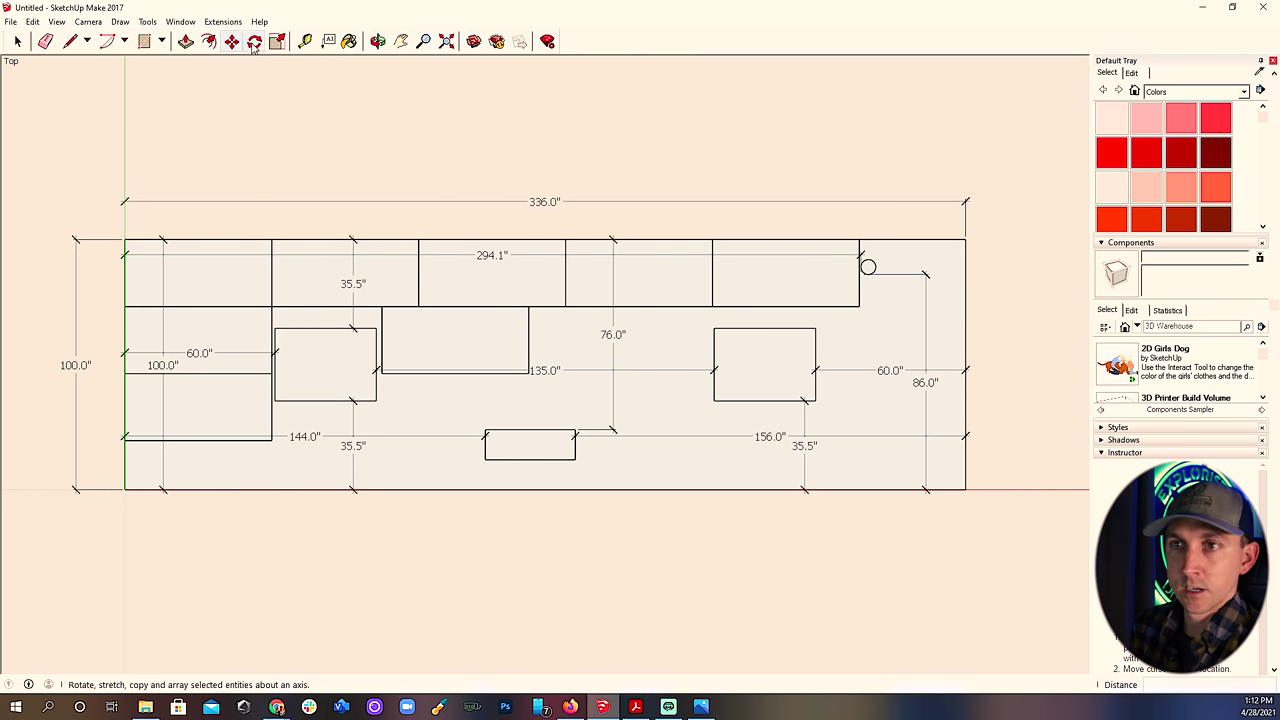
pyautogui.click(254, 43)
pyautogui.moveTo(441, 333); pyautogui.dragTo(401, 336)
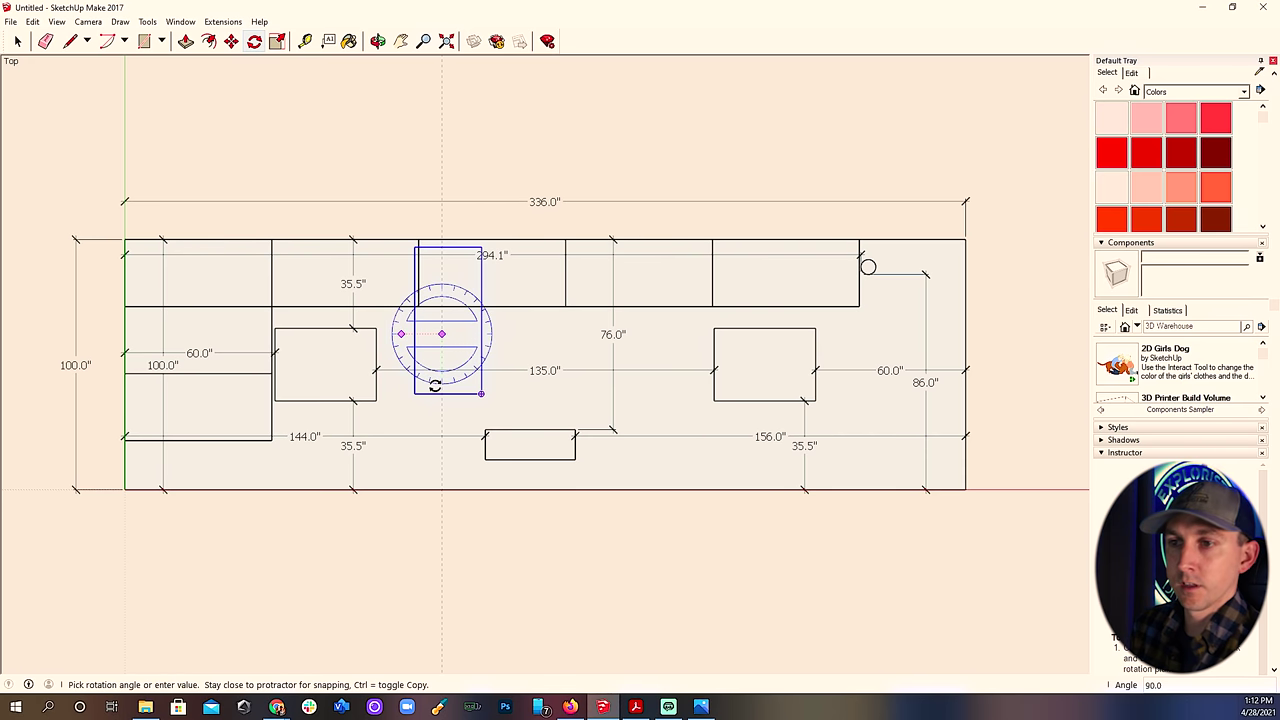
pyautogui.click(435, 385)
pyautogui.press('m')
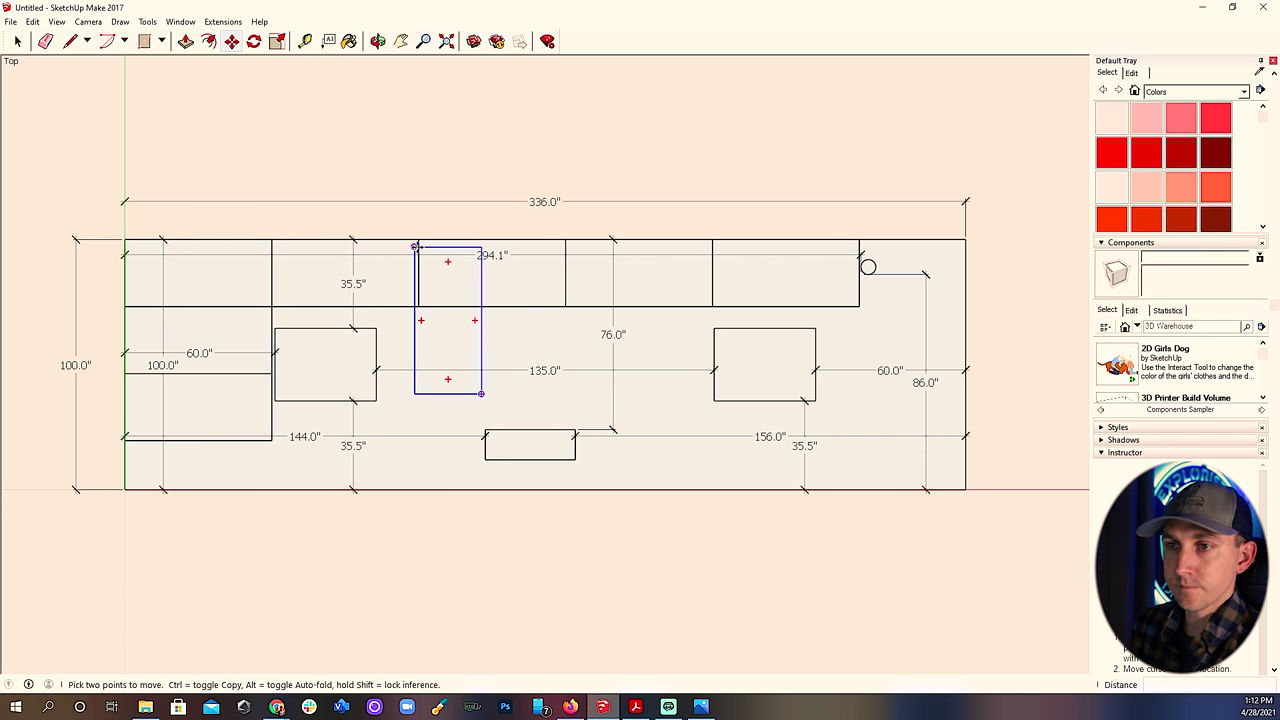
pyautogui.click(415, 246)
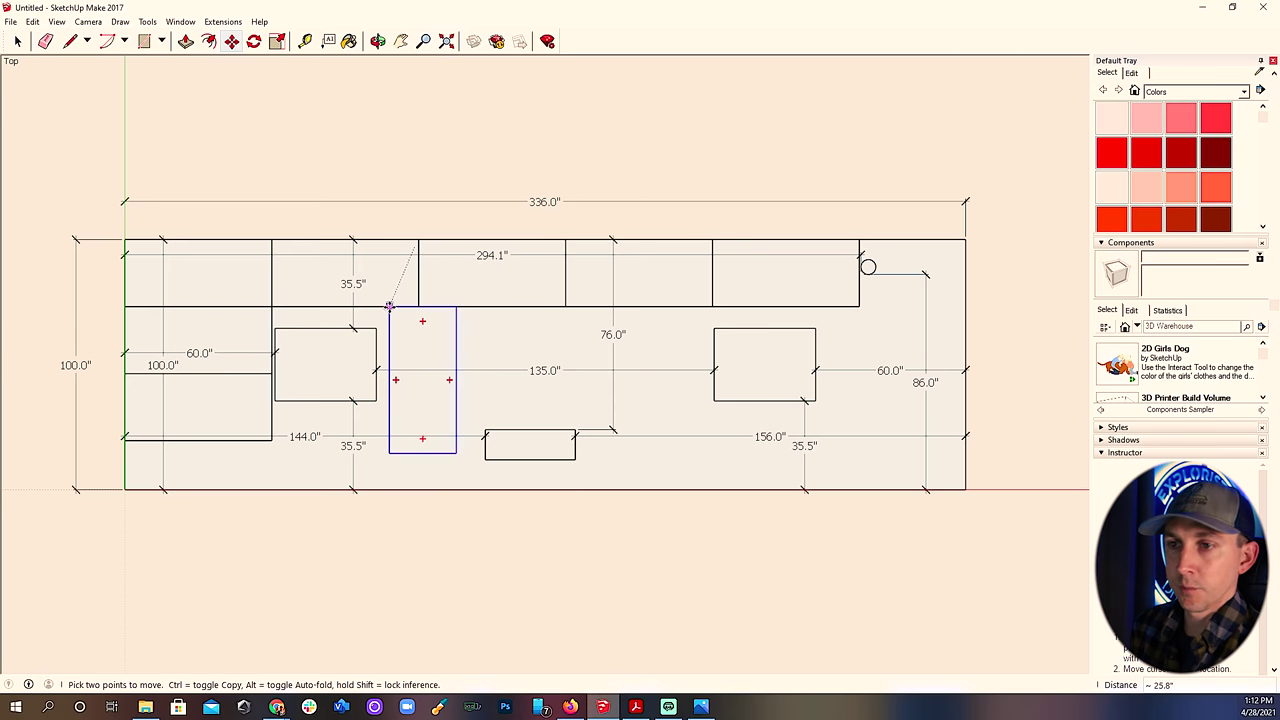
pyautogui.click(389, 306)
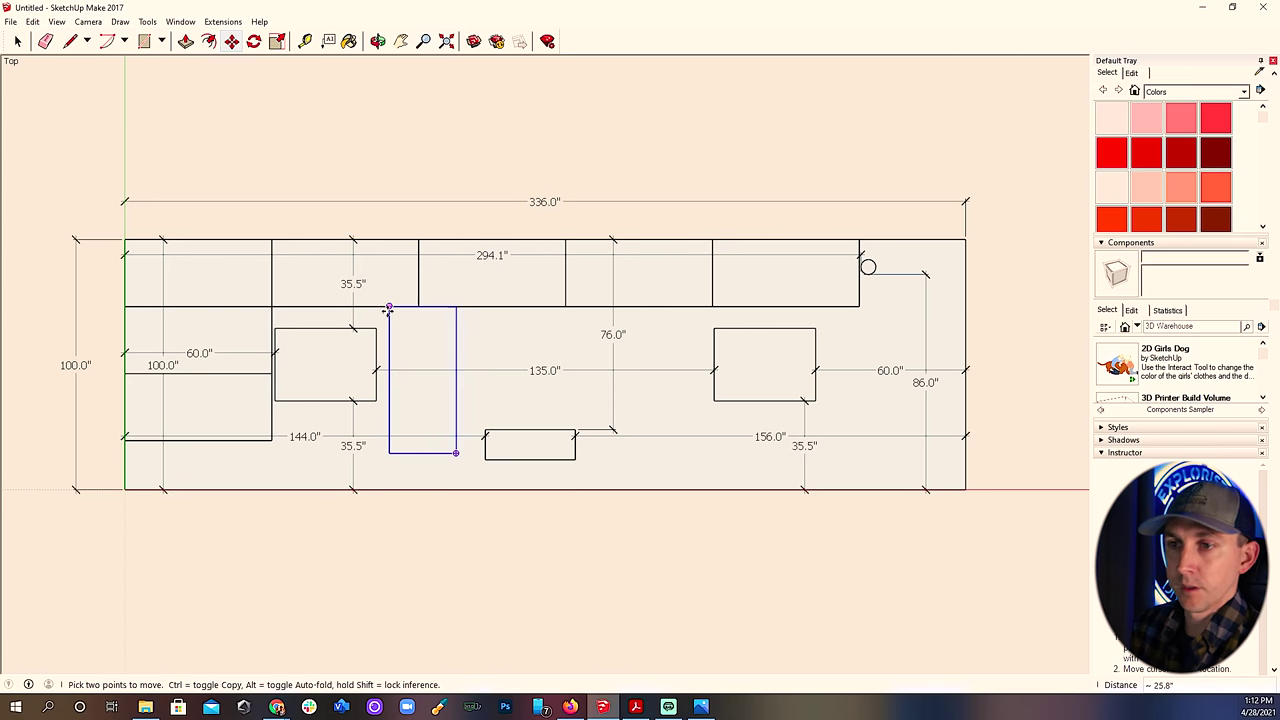
# Copy the upright panel to sit beside the right-hand obstacle.
pyautogui.press('ctrl')
pyautogui.click(389, 306)
pyautogui.click(639, 306)
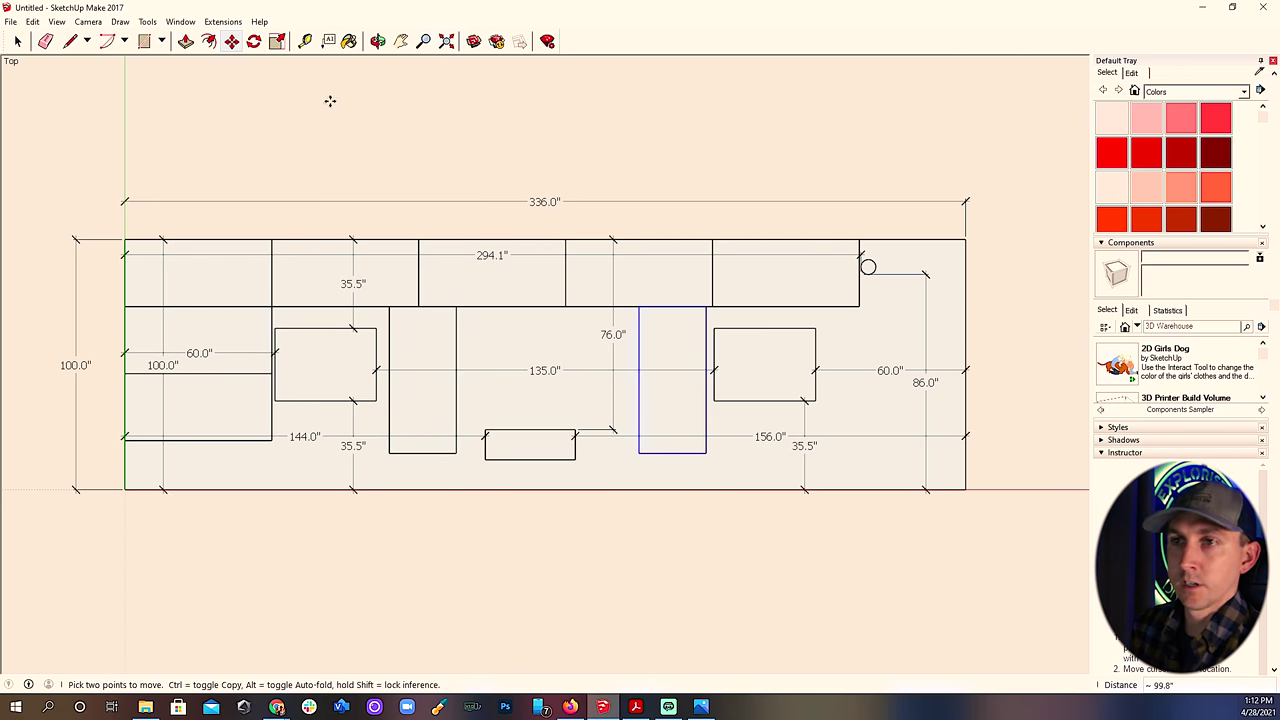
pyautogui.press('space')
# Copy the top-middle panel sideways into the space just below the top row.
pyautogui.click(445, 265)
pyautogui.press('m')
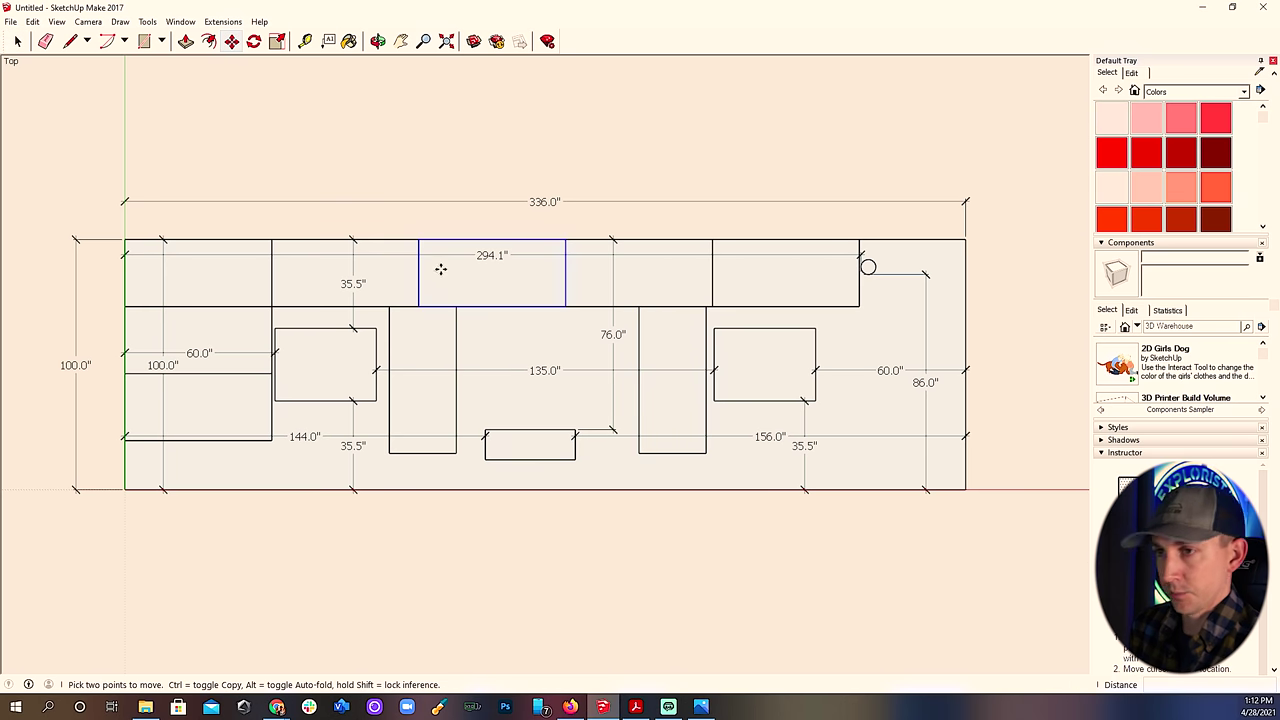
pyautogui.press('ctrl')
pyautogui.click(418, 240)
pyautogui.click(456, 307)
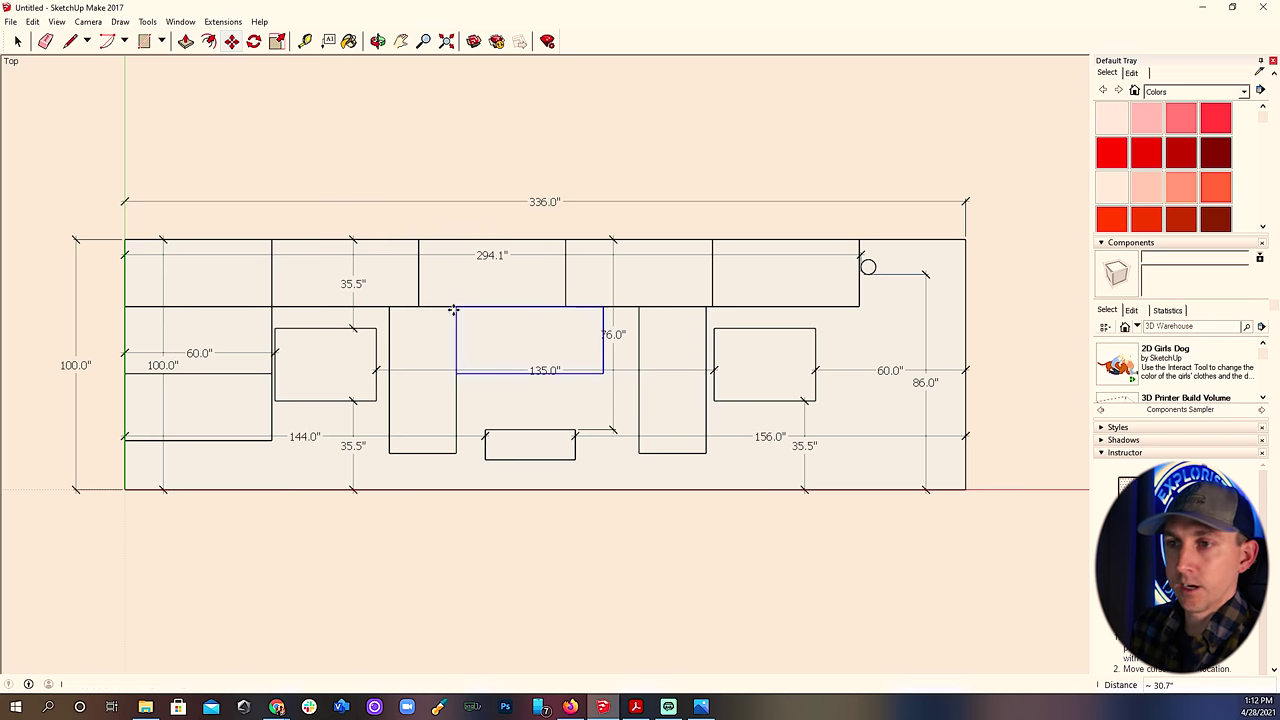
pyautogui.press('space')
# Slide the right upright panel snug against the sideways panel.
pyautogui.click(449, 343)
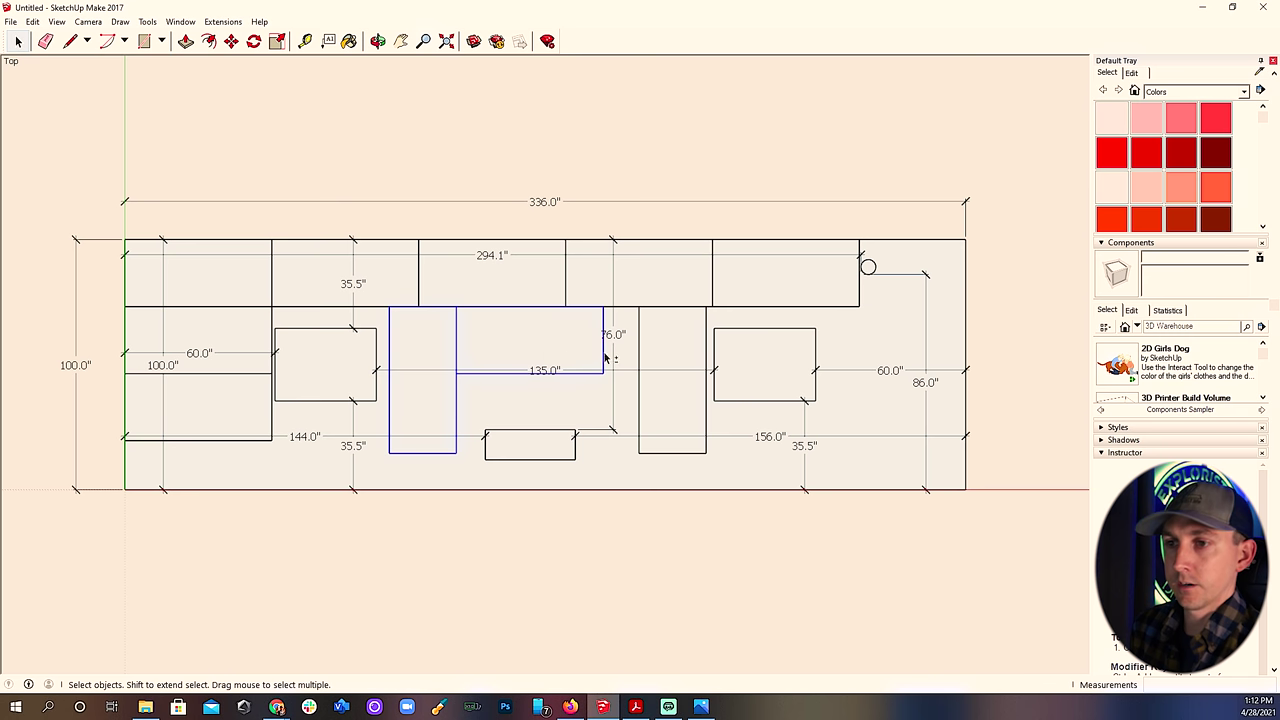
pyautogui.press('m')
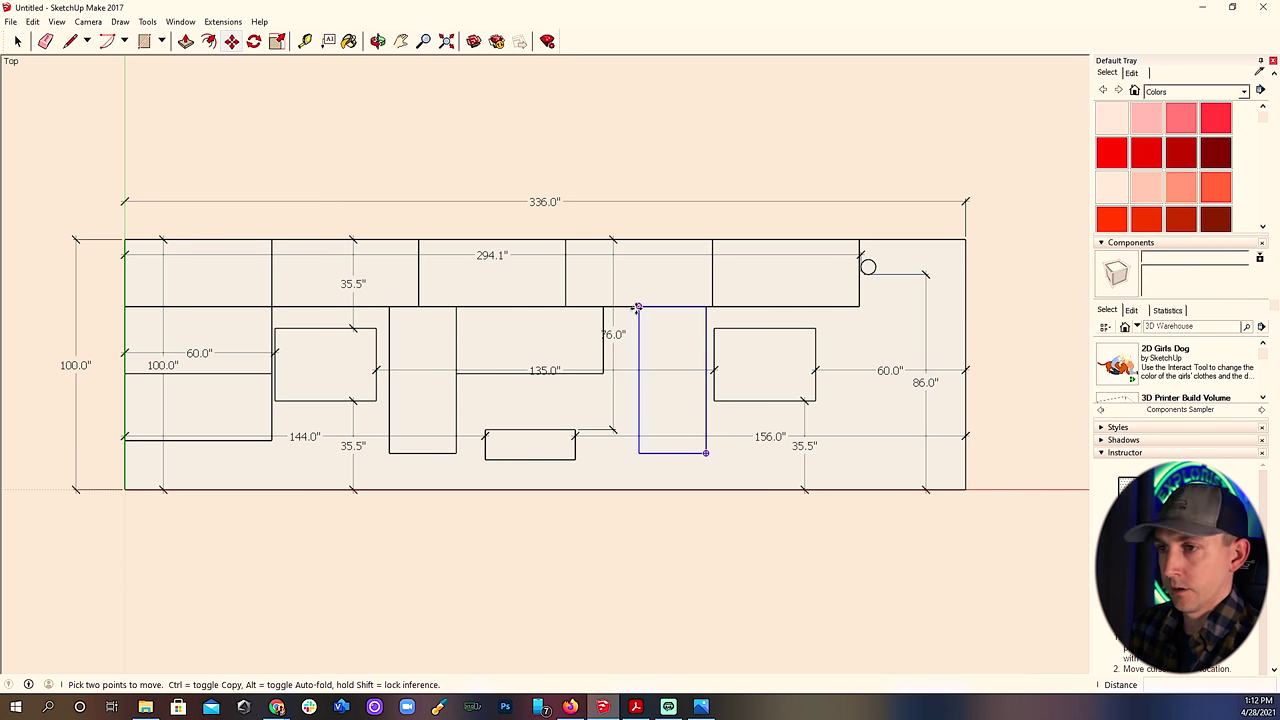
pyautogui.click(639, 307)
pyautogui.click(604, 308)
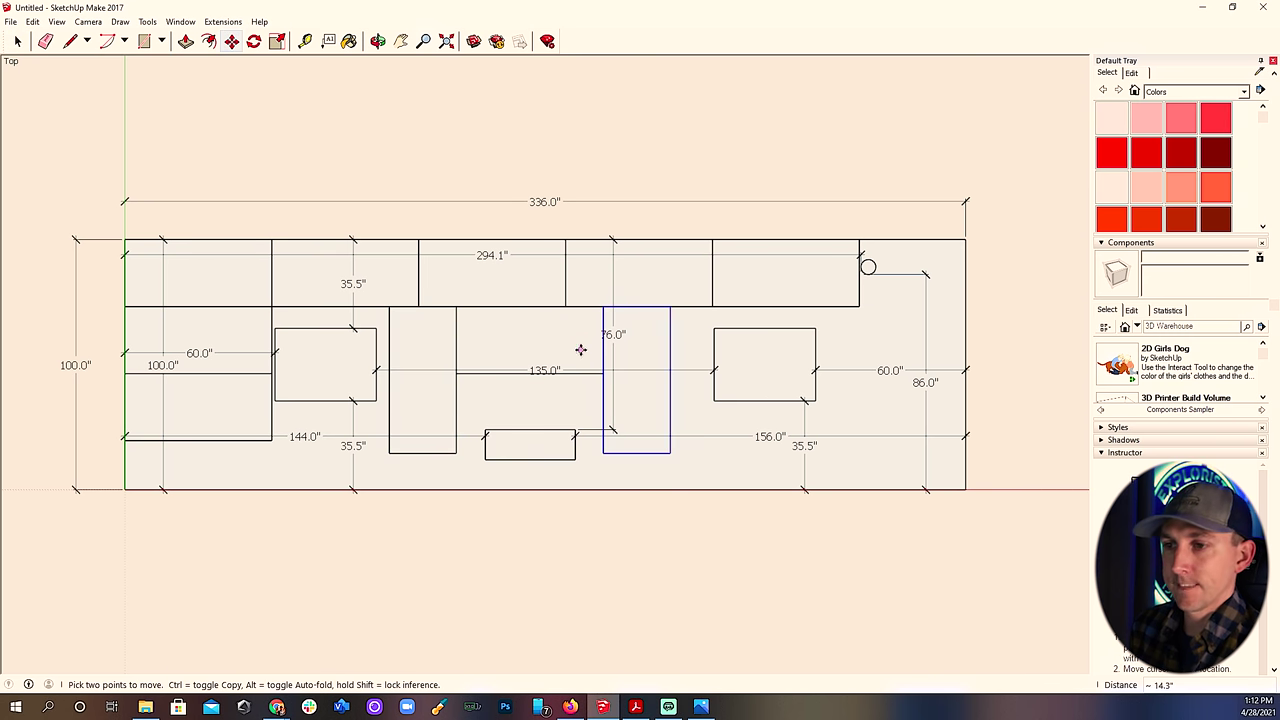
pyautogui.press('space')
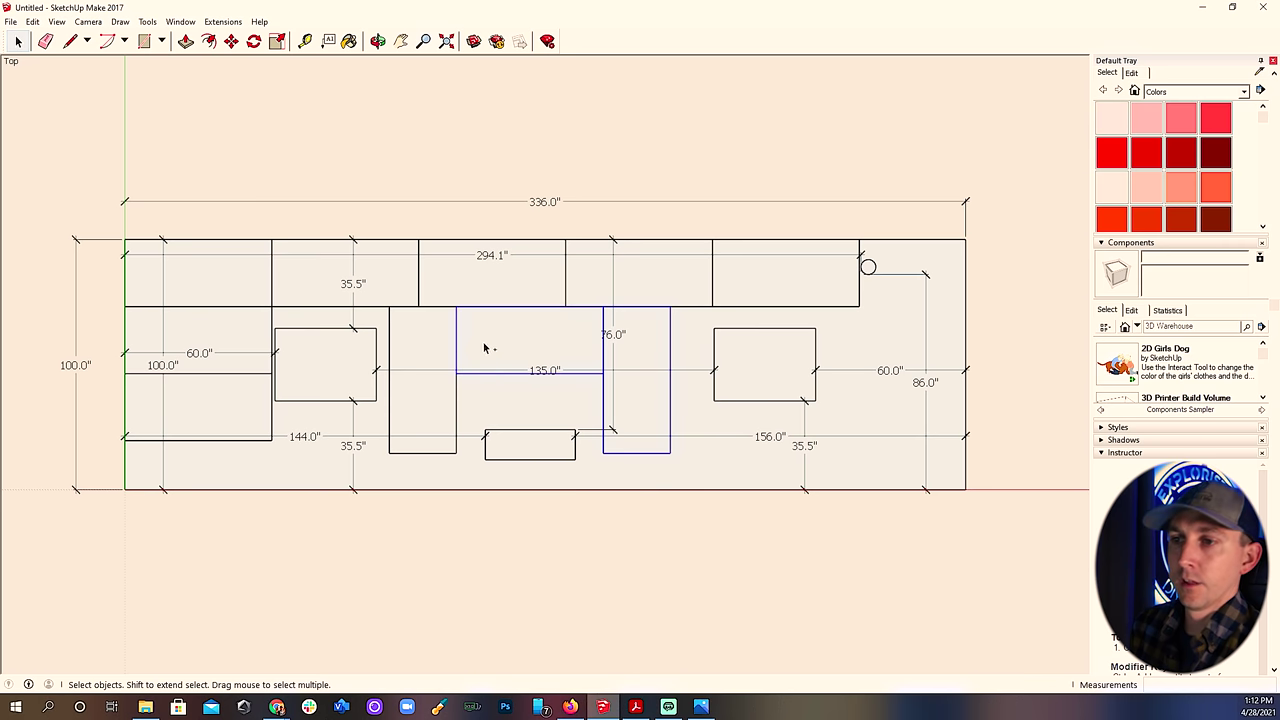
# Move the selected panels from the 135.0" line onto the small obstacle's top edge.
pyautogui.press('m')
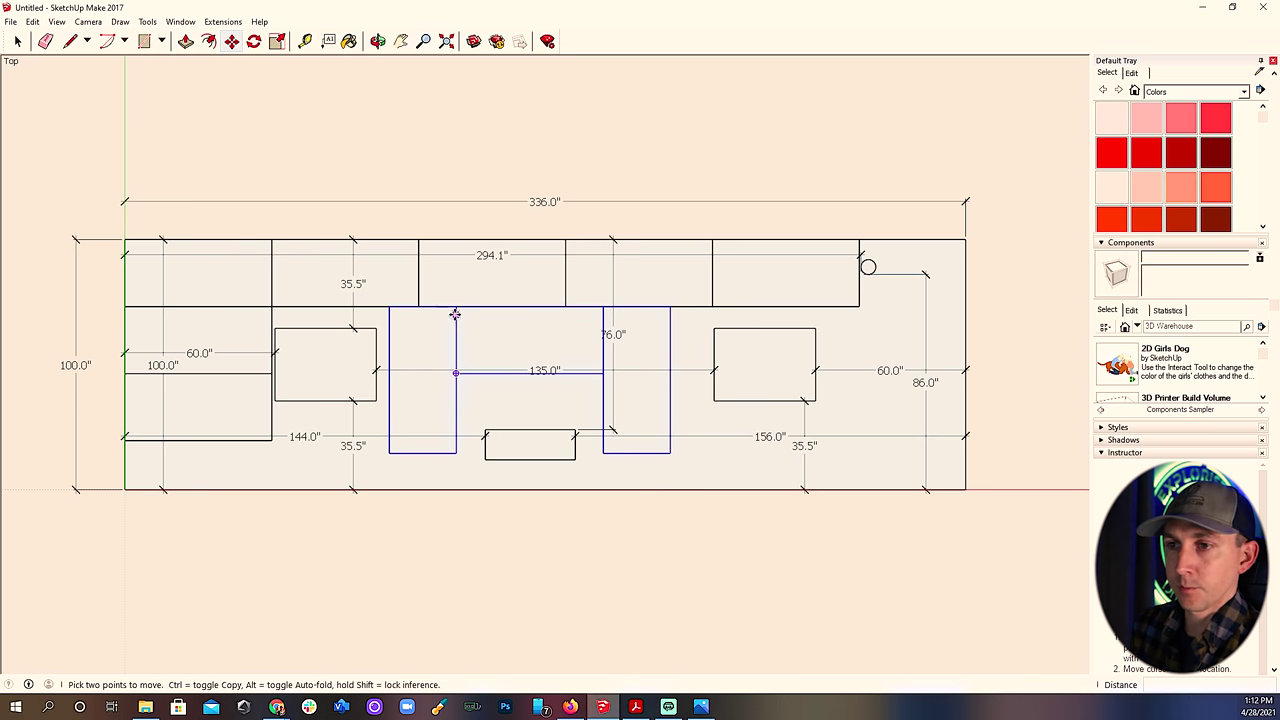
pyautogui.click(518, 373)
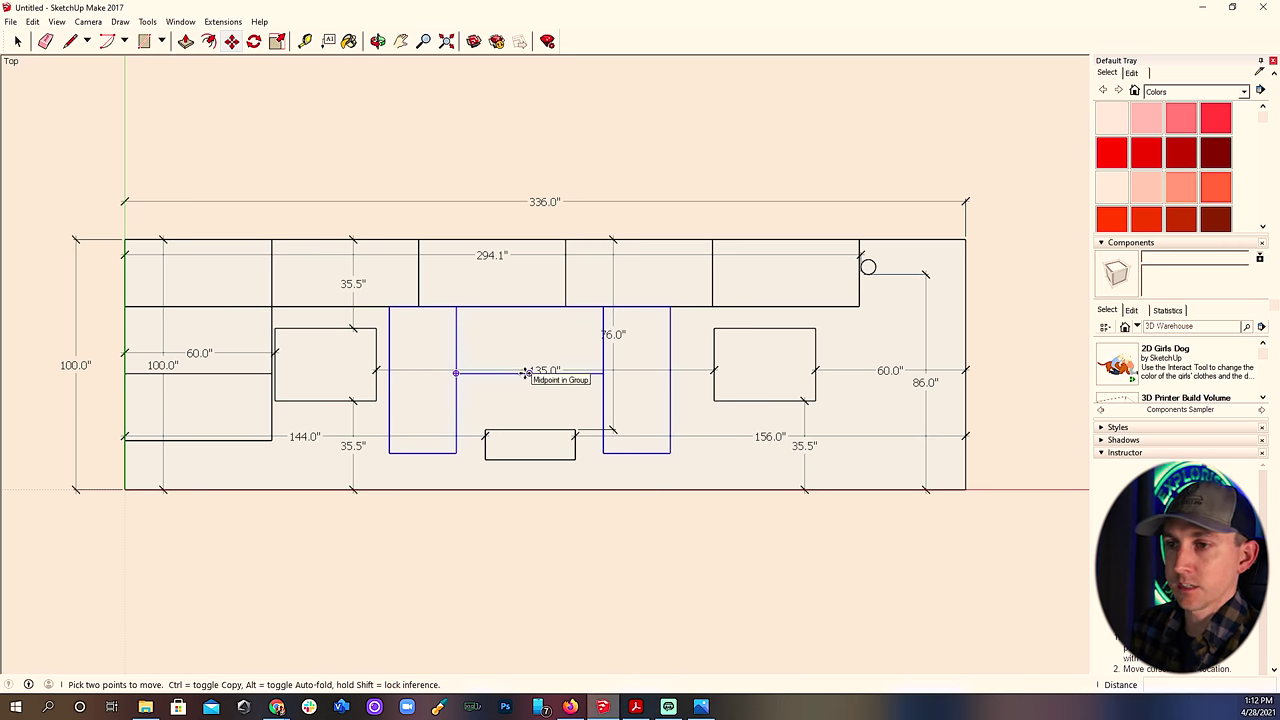
pyautogui.click(534, 430)
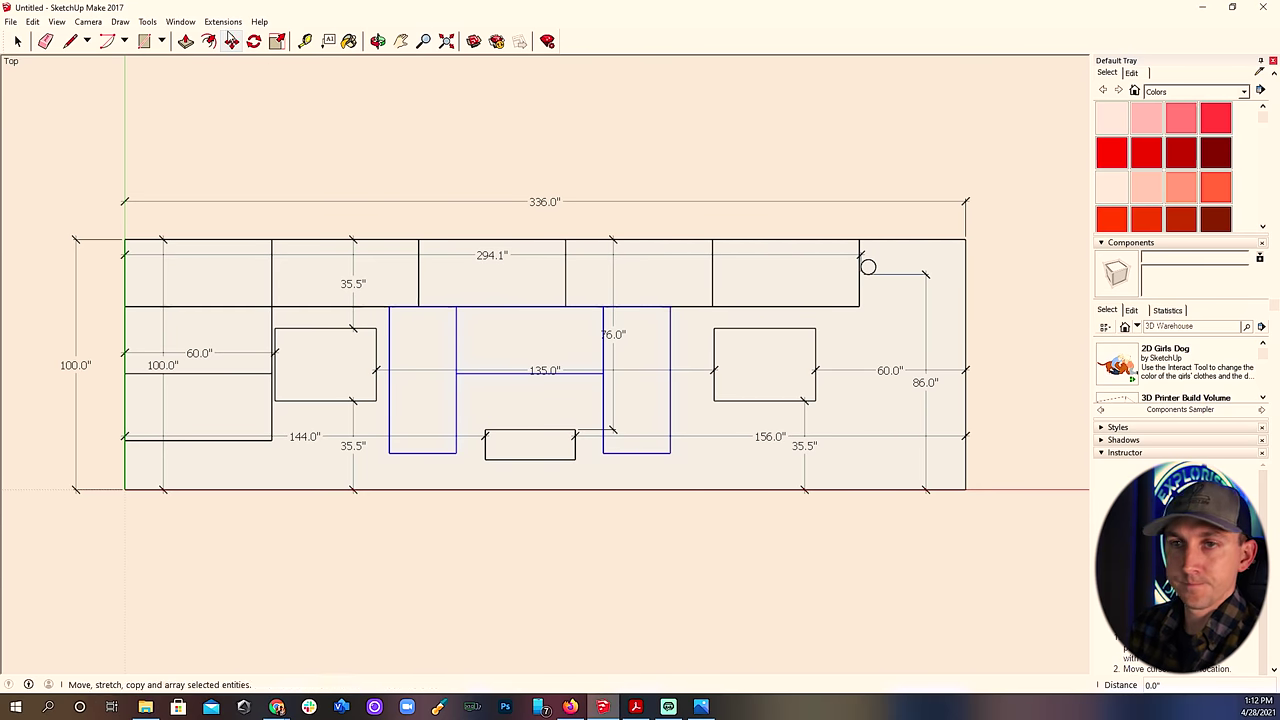
pyautogui.press('space')
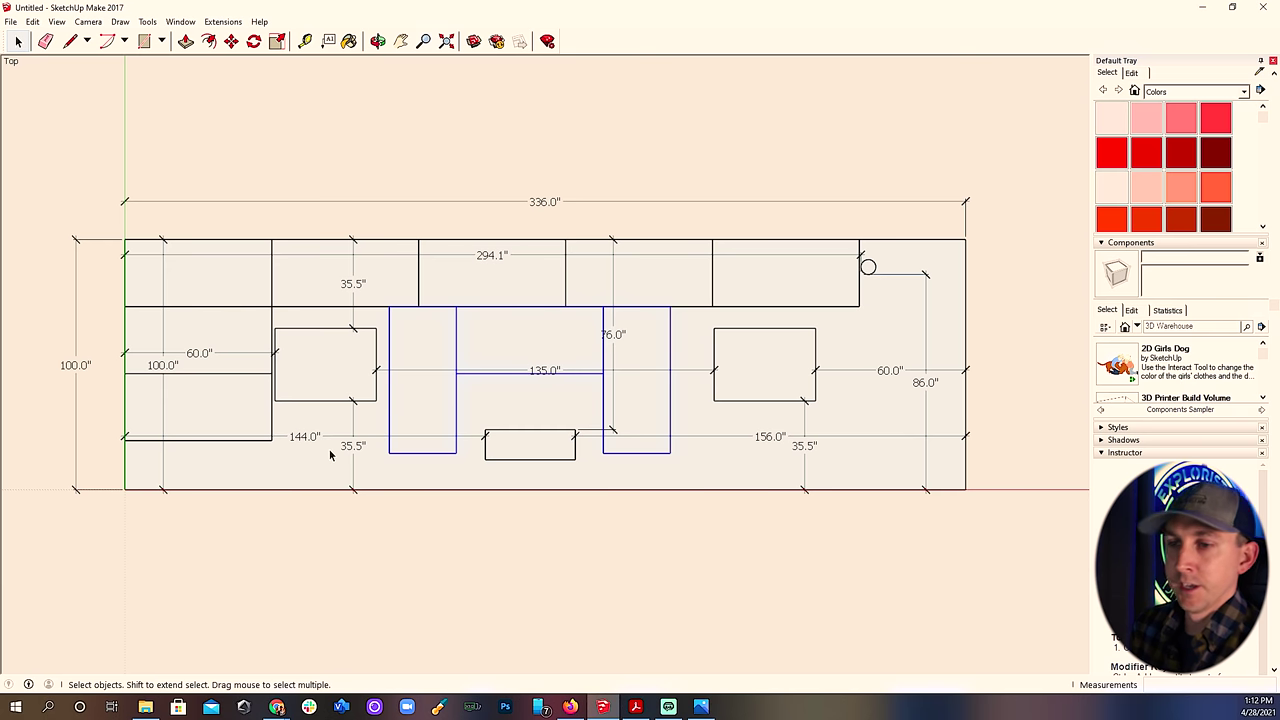
# Copy the top-right panel to the roof's right edge.
pyautogui.click(566, 424)
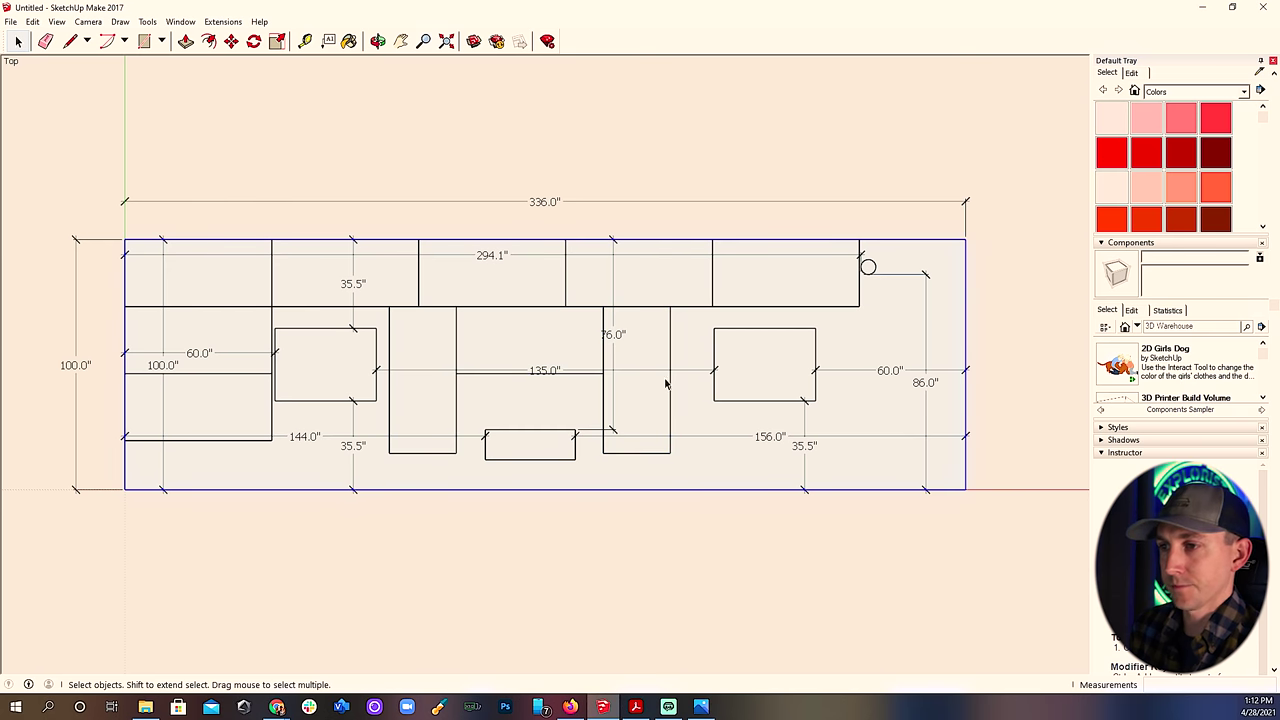
pyautogui.click(759, 283)
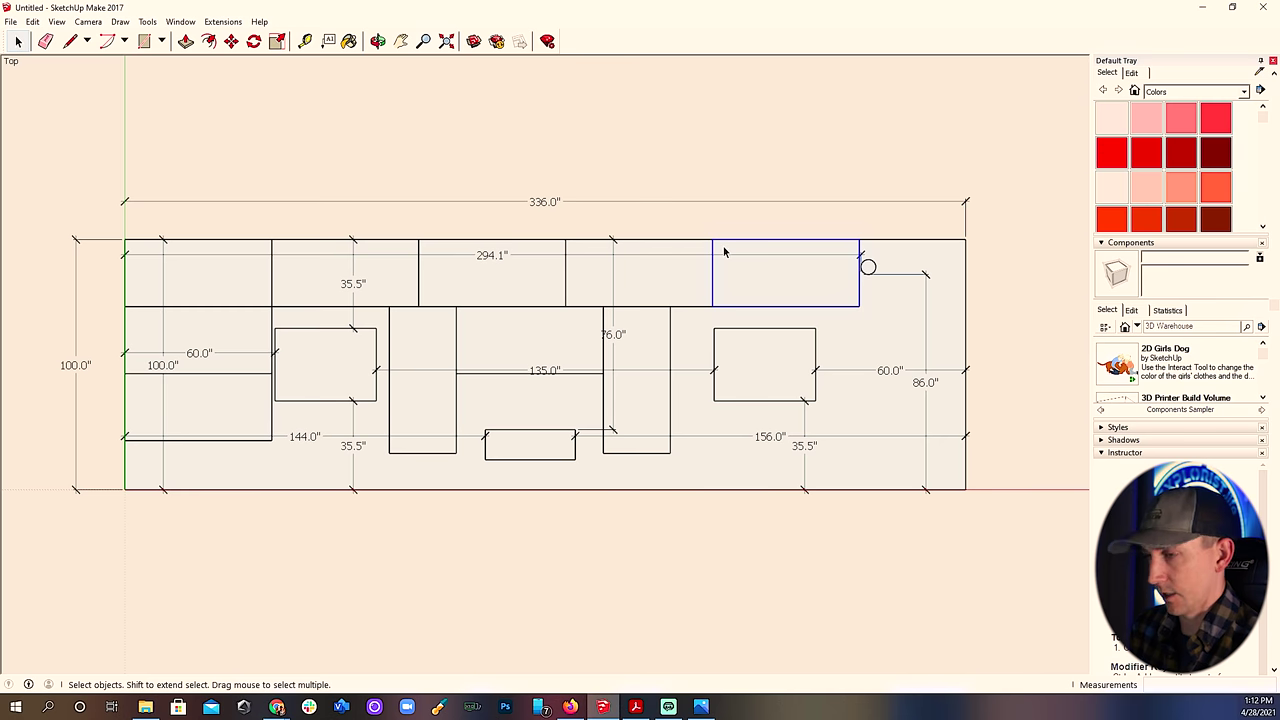
pyautogui.press('m')
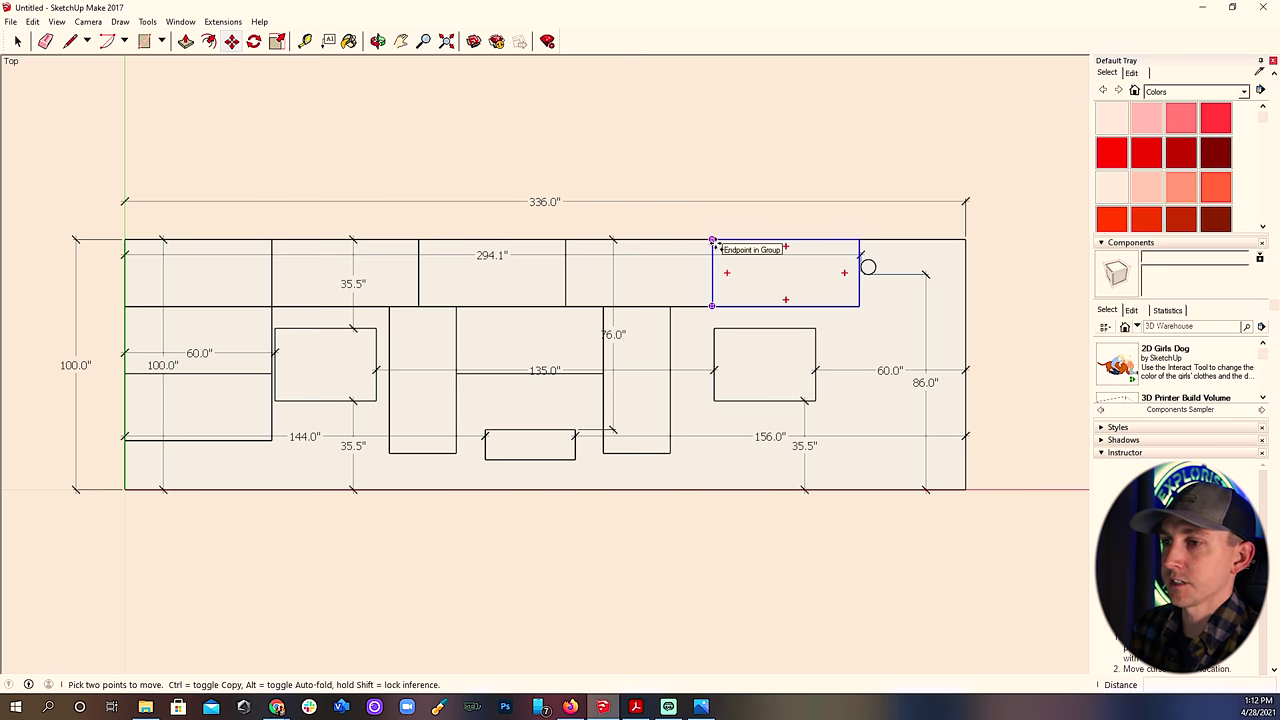
pyautogui.press('ctrl')
pyautogui.click(859, 240)
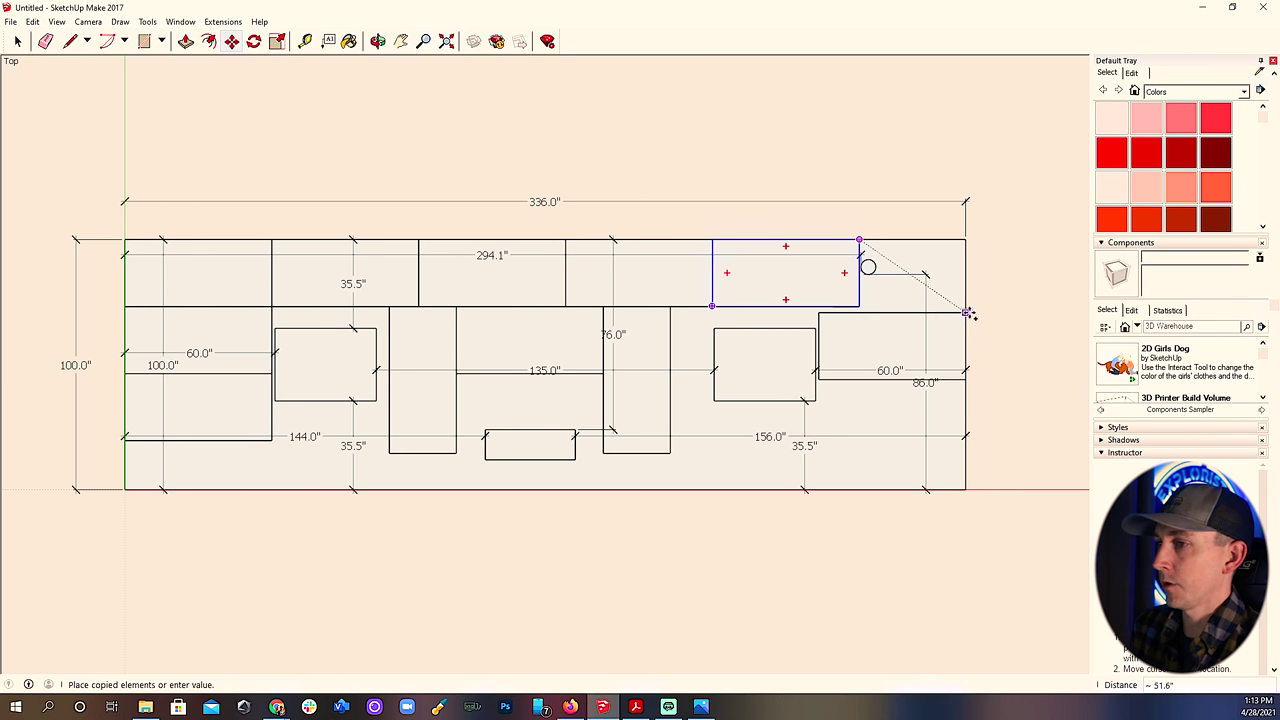
pyautogui.click(966, 332)
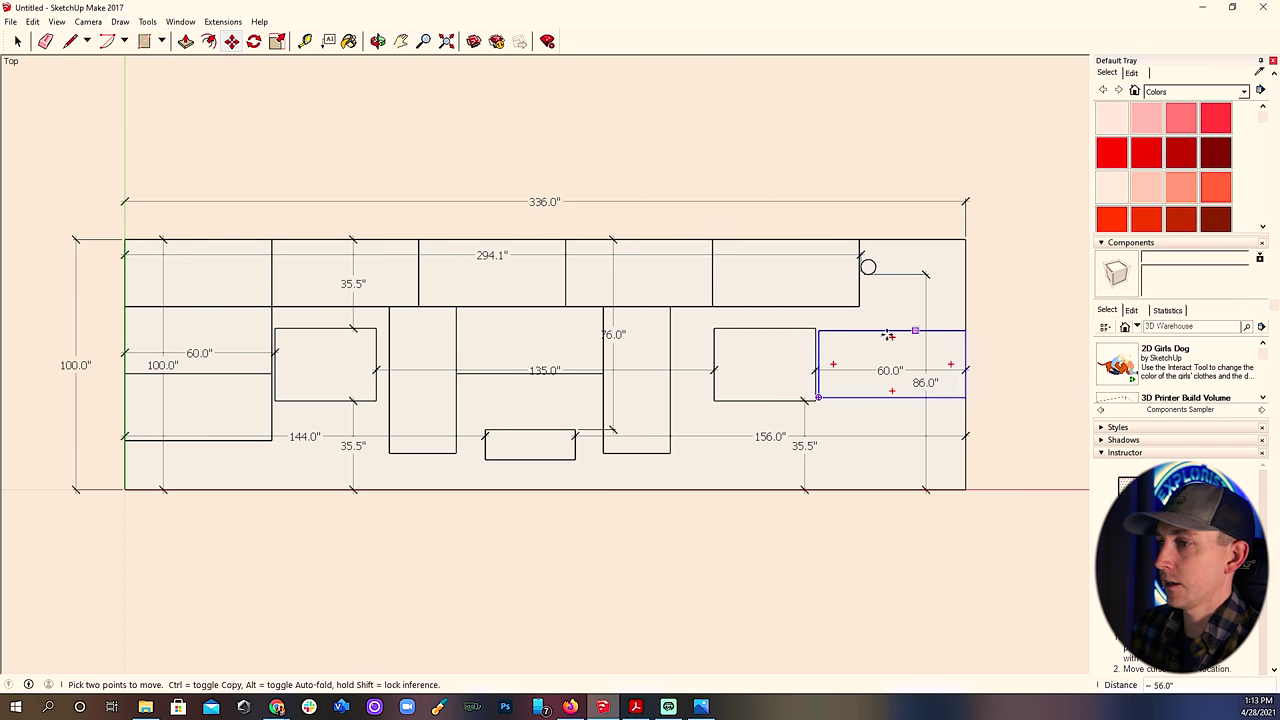
# Shift the copy down the right edge row by row, undoing the panel that overhangs the roof.
pyautogui.click(820, 332)
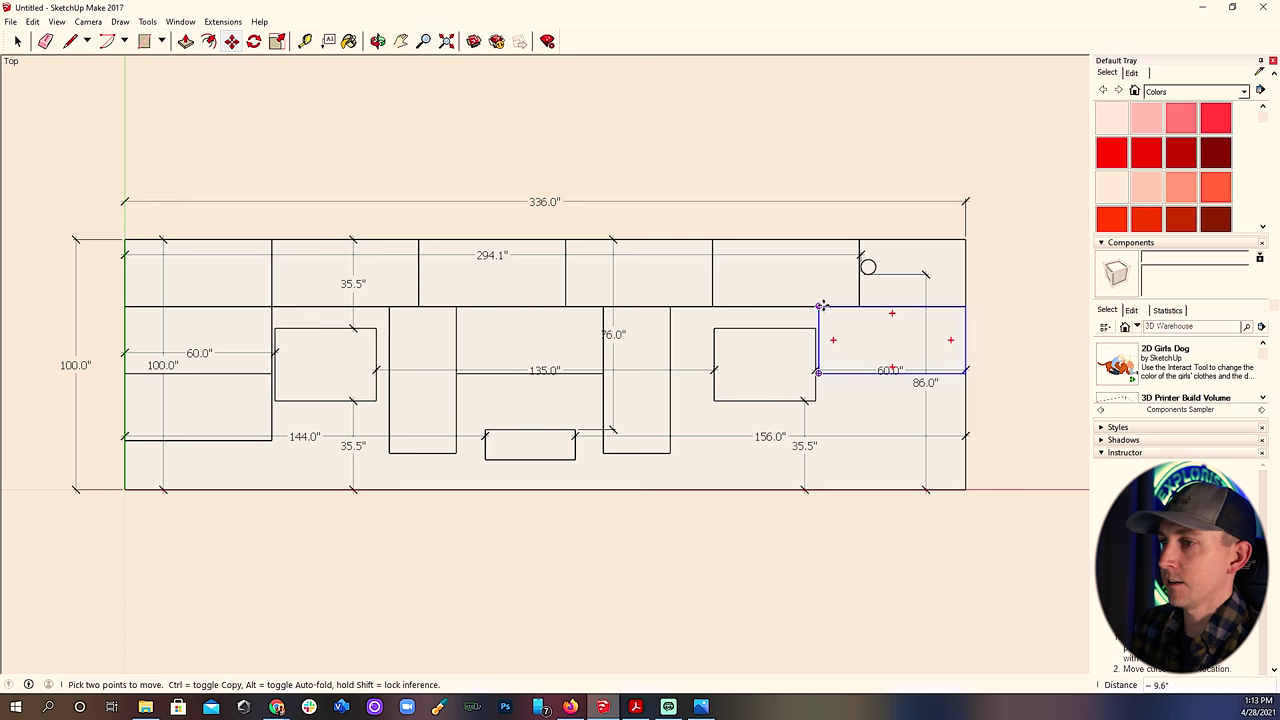
pyautogui.click(820, 306)
pyautogui.click(818, 372)
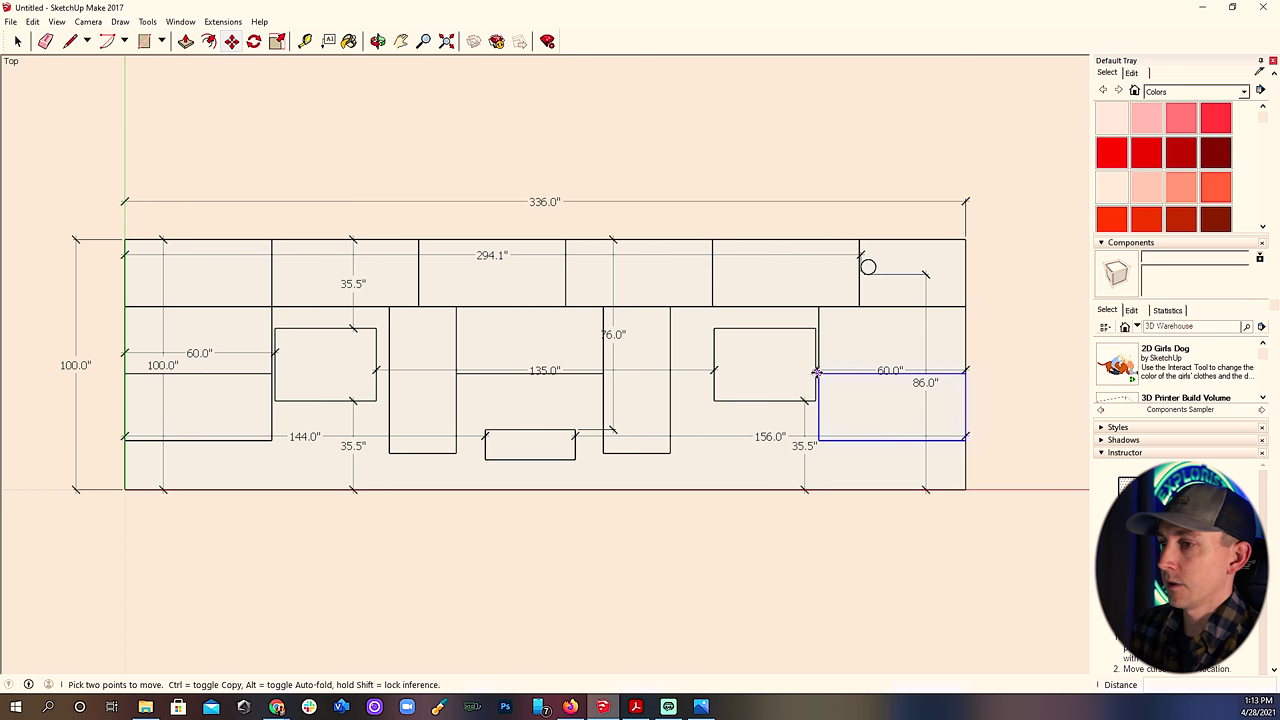
pyautogui.click(816, 372)
pyautogui.click(822, 440)
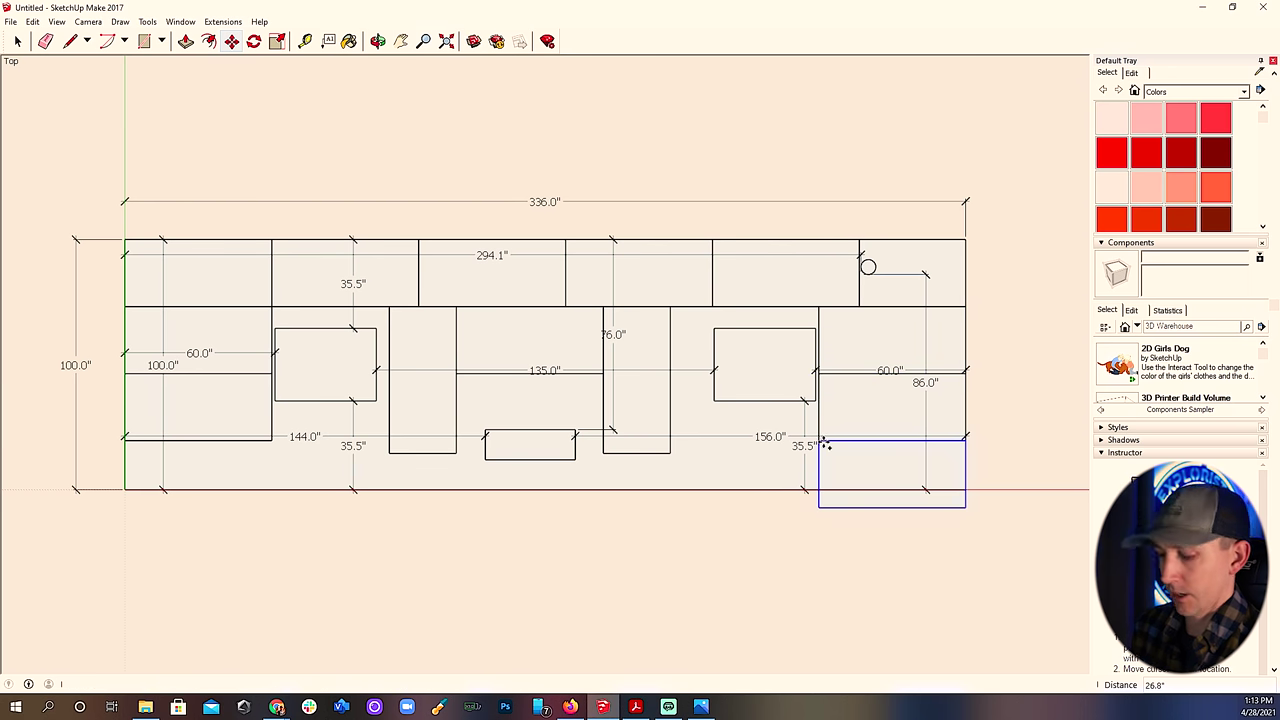
pyautogui.hotkey('ctrl', 'z')
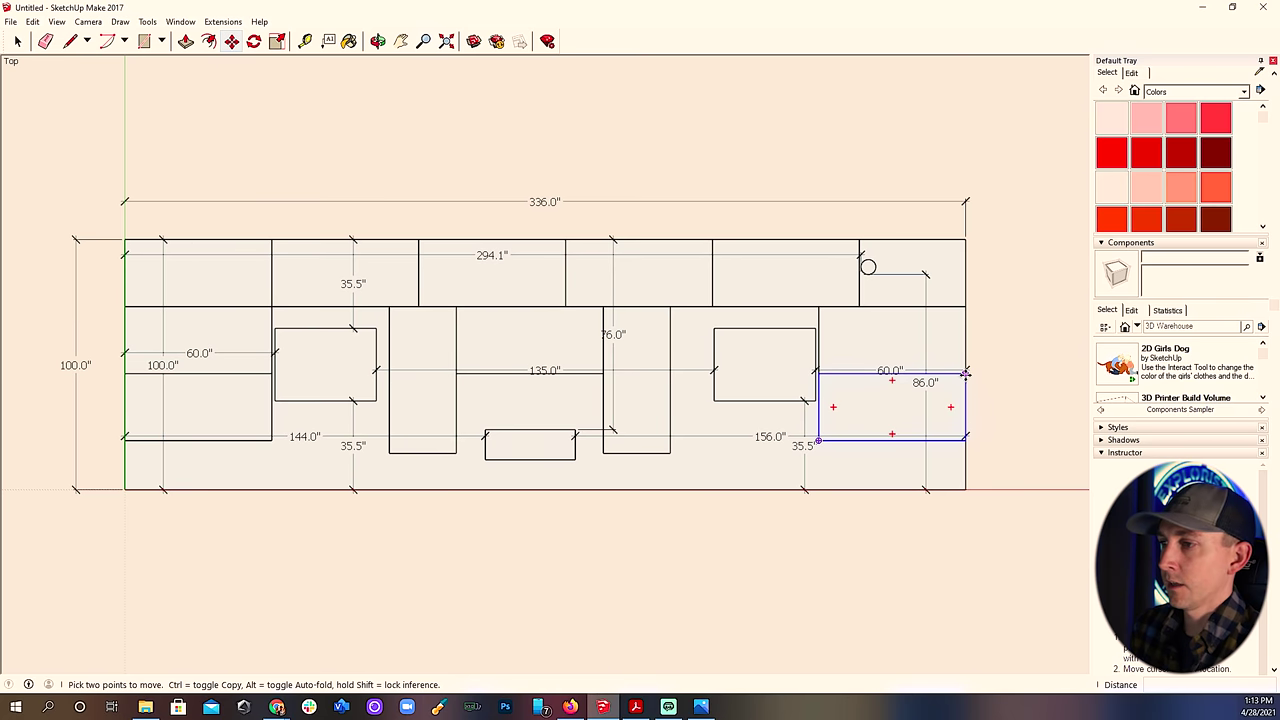
# Copy the right-edge panel to the bottom, just left of it.
pyautogui.click(965, 373)
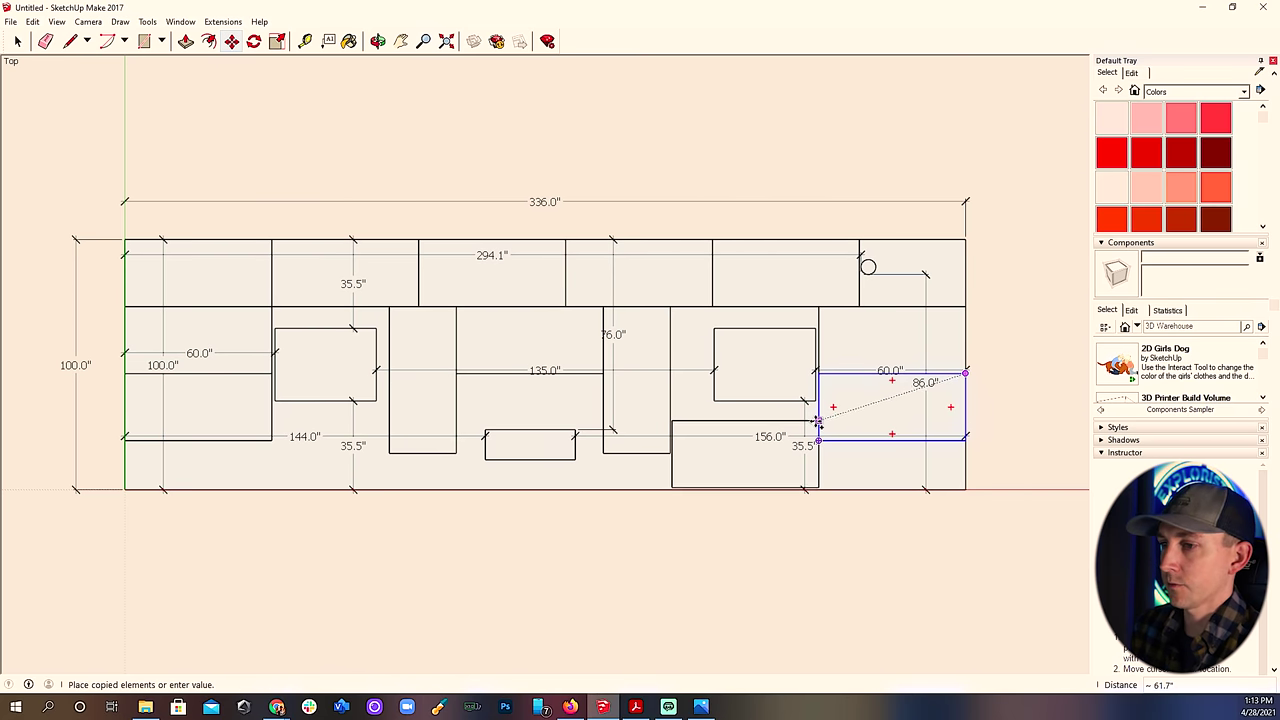
pyautogui.click(818, 424)
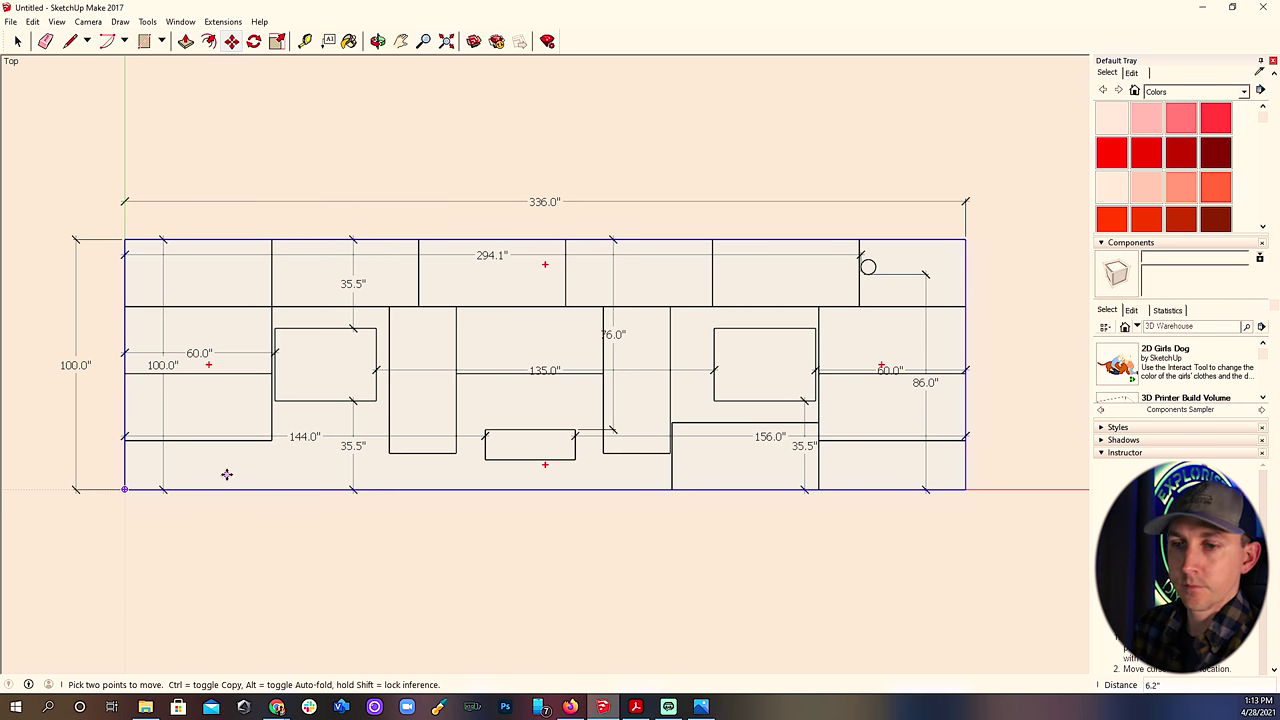
pyautogui.click(17, 41)
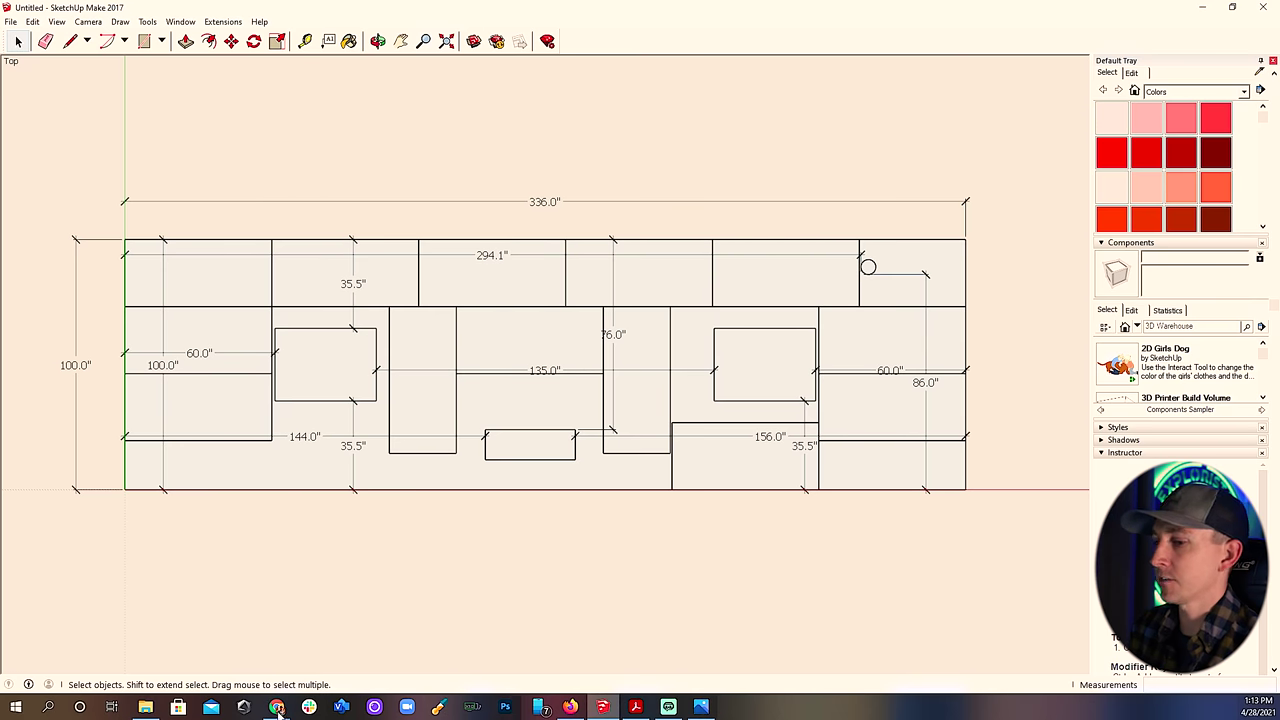
pyautogui.click(570, 707)
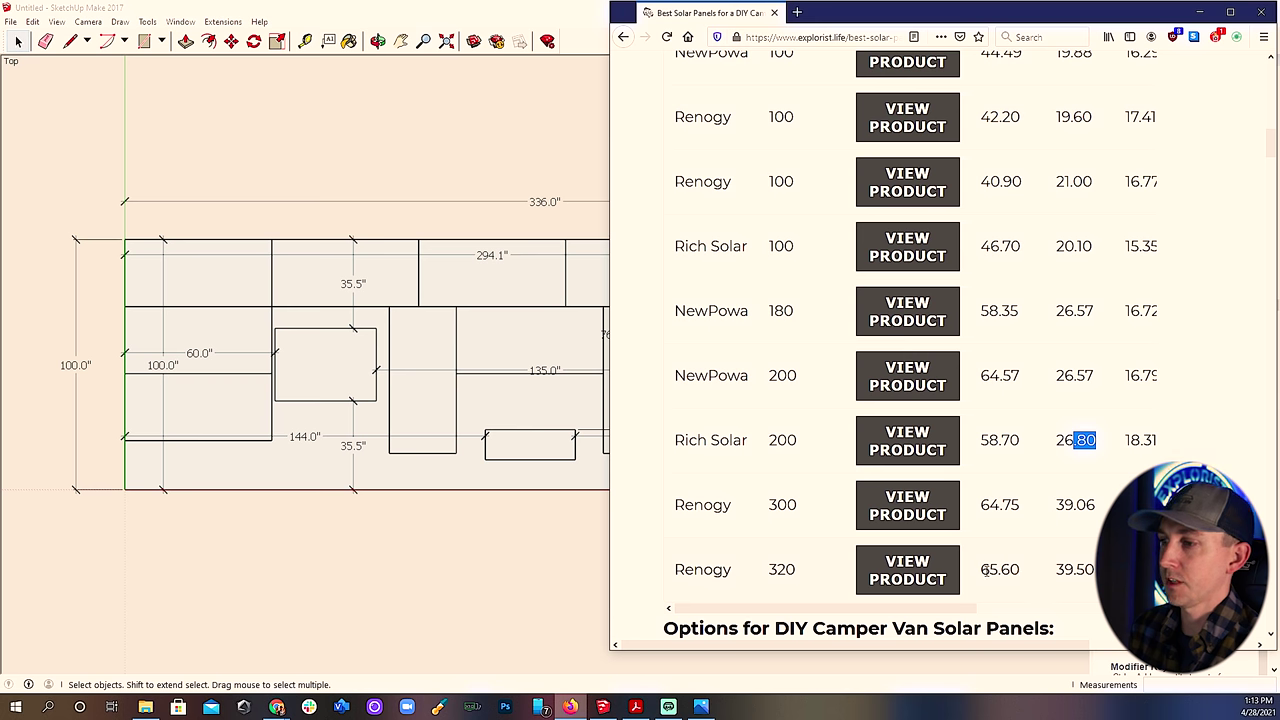
pyautogui.click(487, 522)
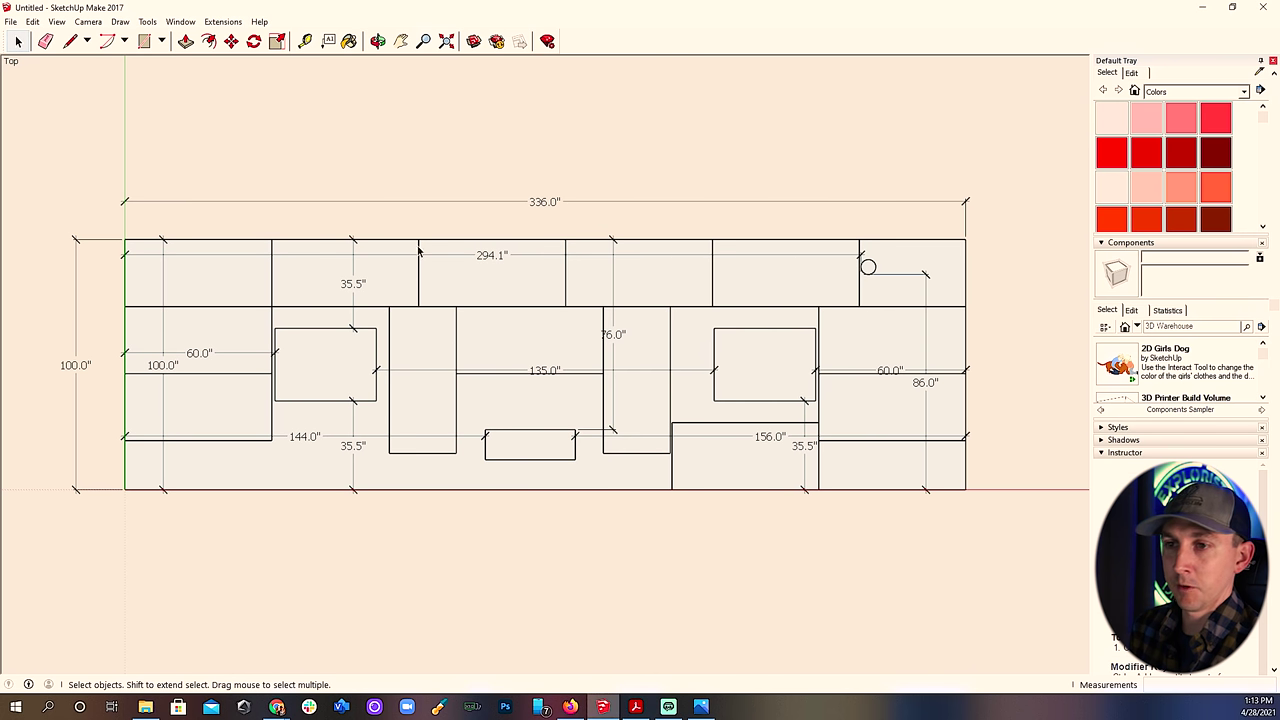